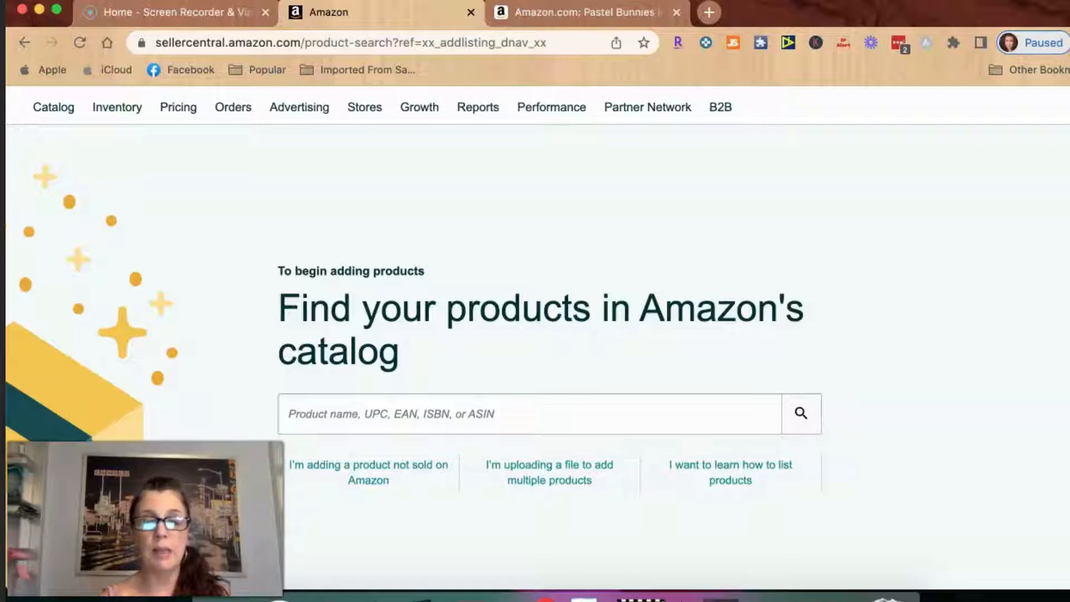
# Start a new listing for a product that is not yet sold on Amazon.
pyautogui.click(116, 109)
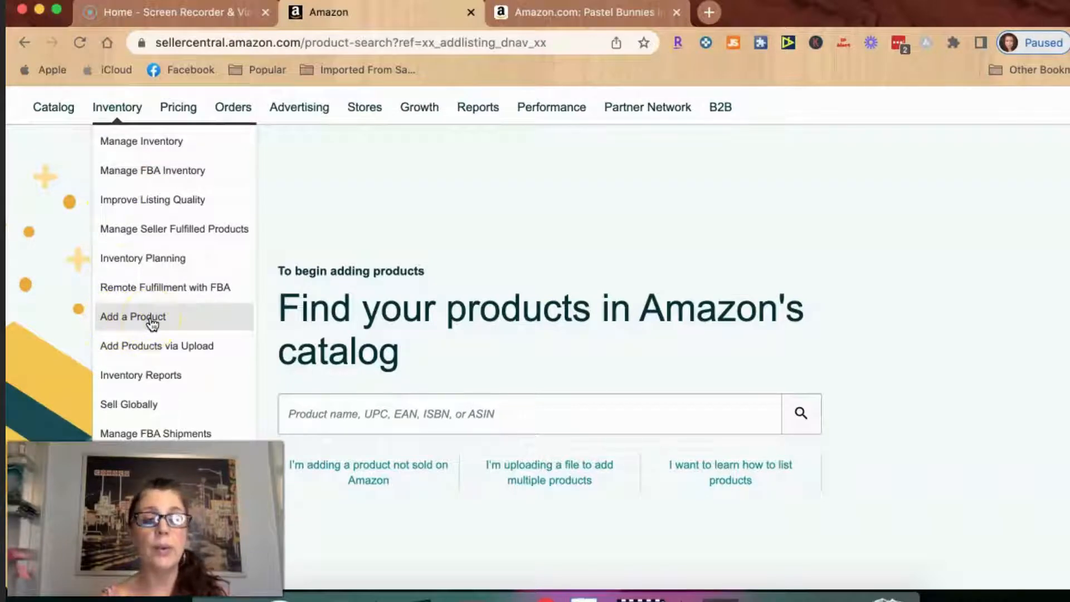
pyautogui.click(493, 282)
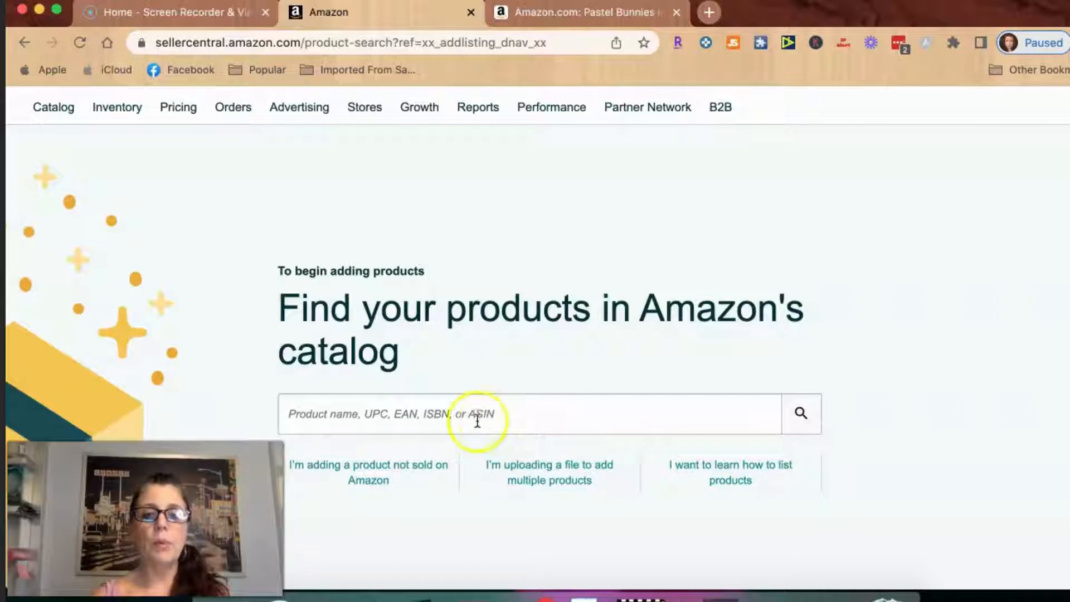
pyautogui.scroll(-2, 456, 433)
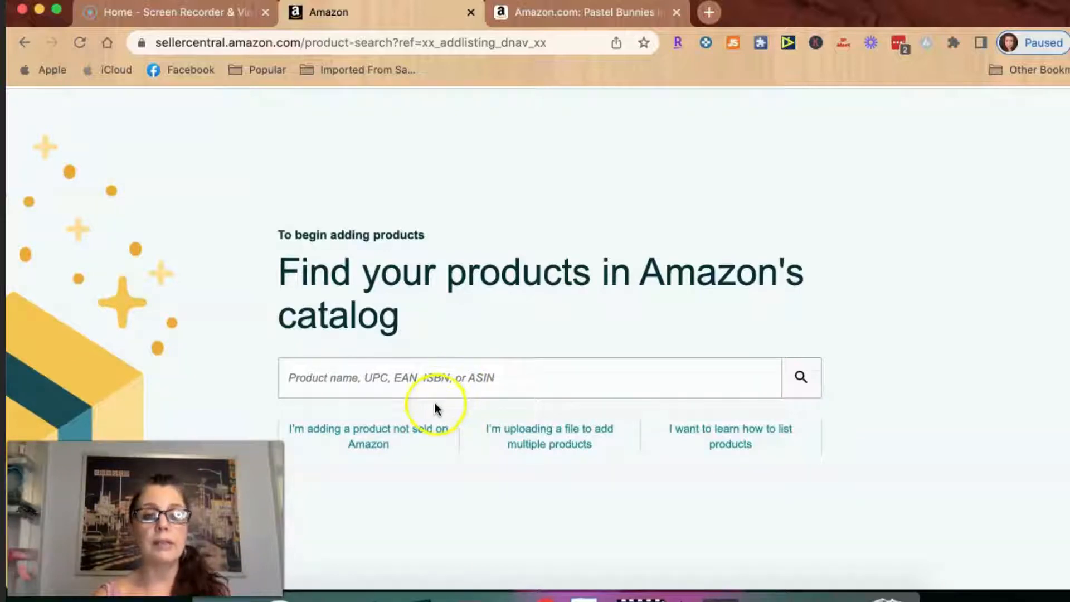
pyautogui.click(382, 438)
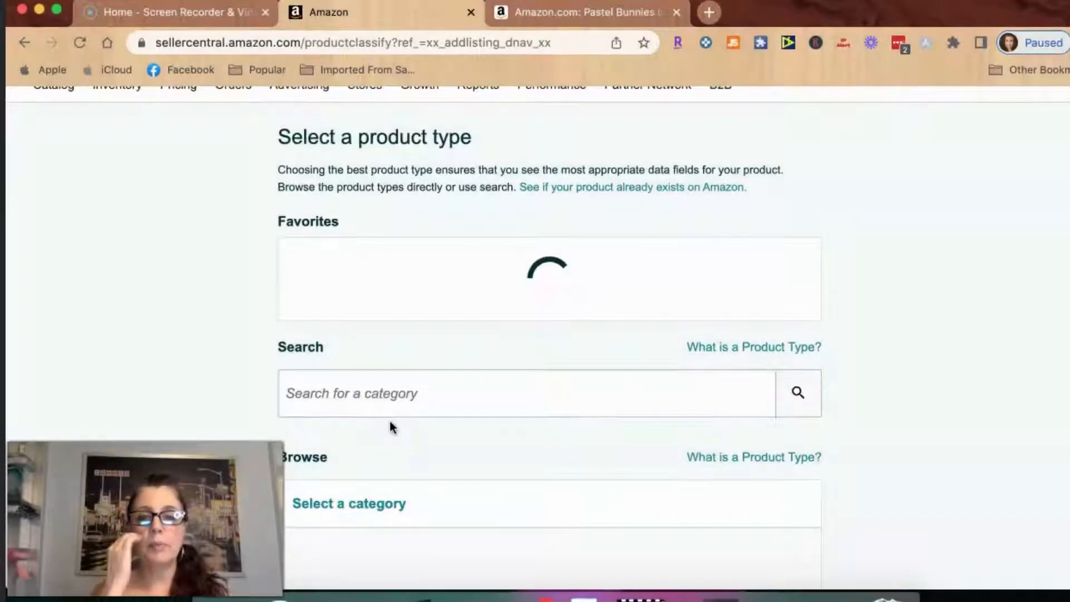
# Browse the top-level product type categories and open Home & Kitchen.
pyautogui.scroll(-1, 393, 427)
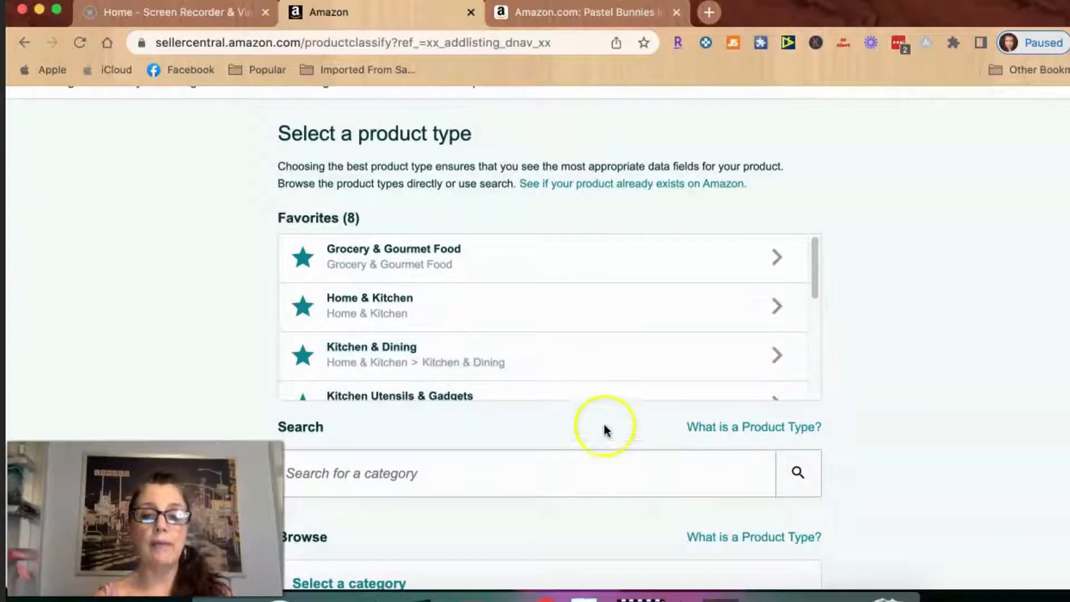
pyautogui.scroll(-2, 601, 438)
pyautogui.scroll(-3, 601, 437)
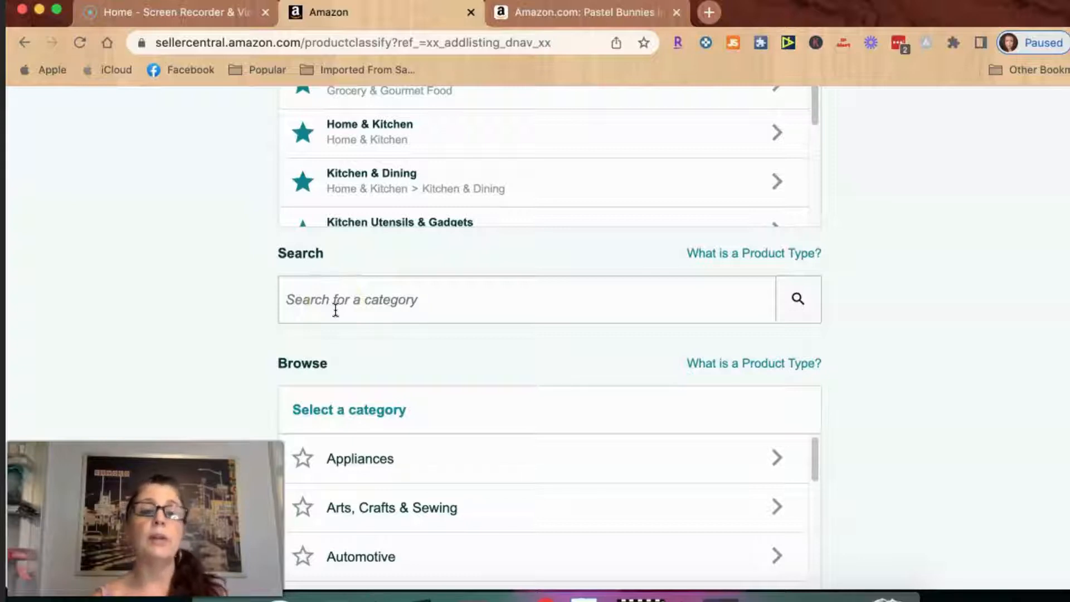
pyautogui.scroll(-3, 384, 361)
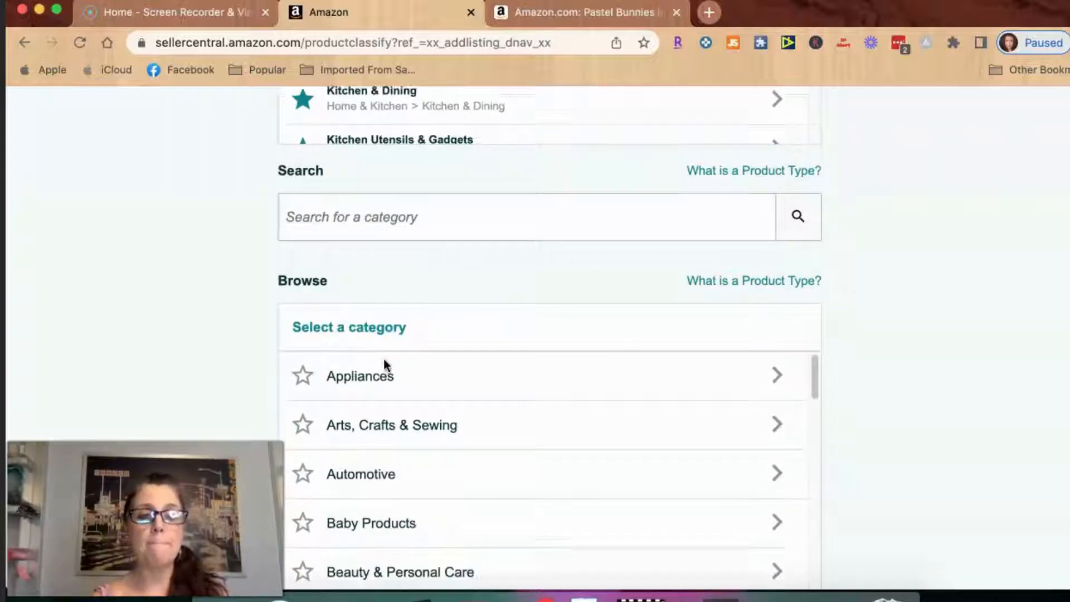
pyautogui.scroll(-2, 384, 365)
pyautogui.scroll(-1, 384, 365)
pyautogui.scroll(1, 385, 365)
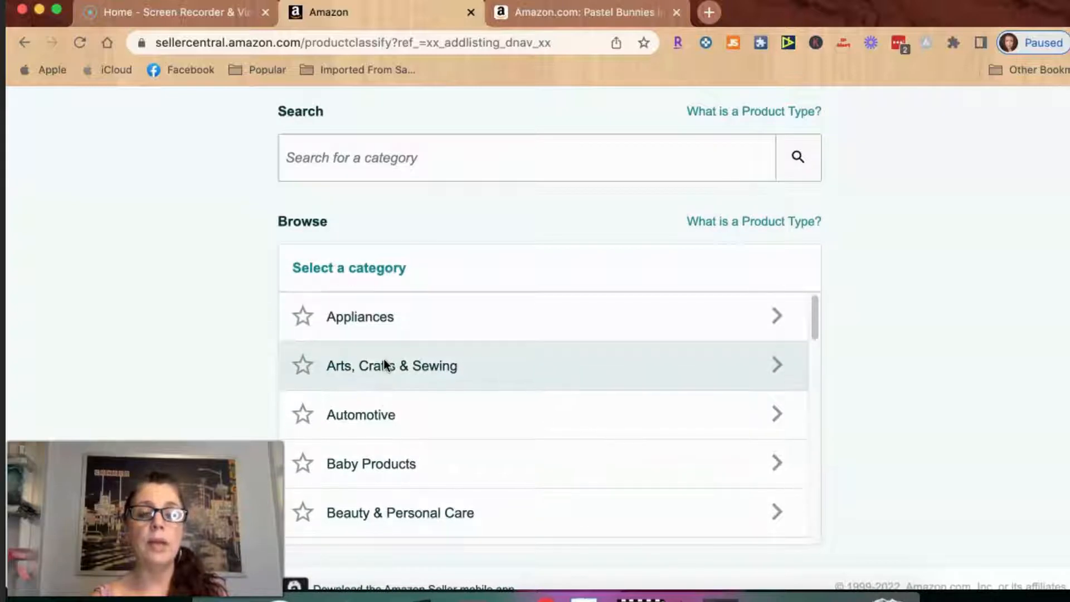
pyautogui.scroll(-2, 869, 418)
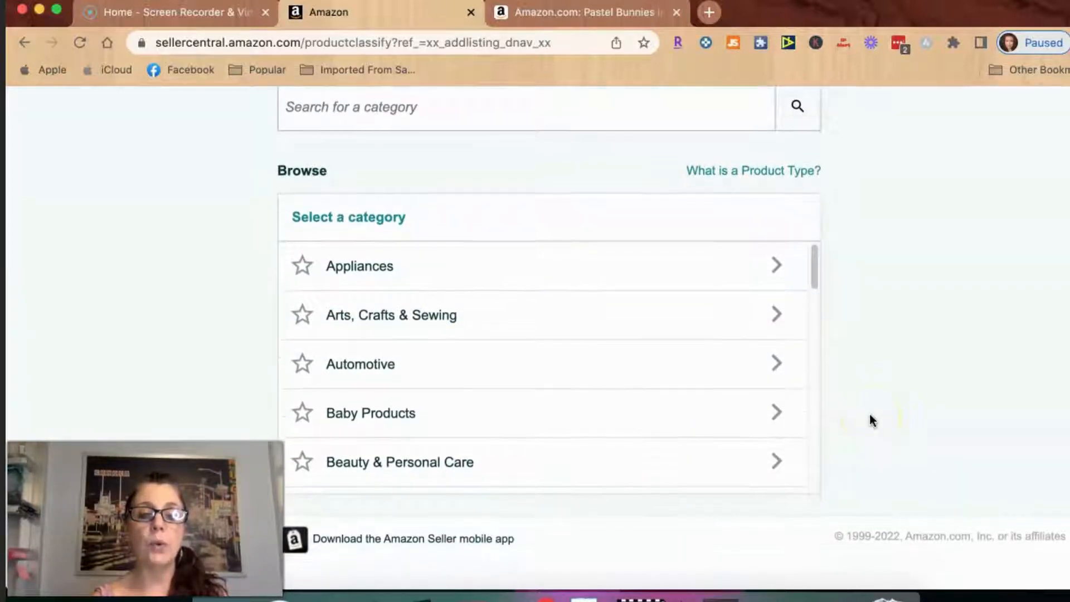
pyautogui.scroll(-2, 749, 461)
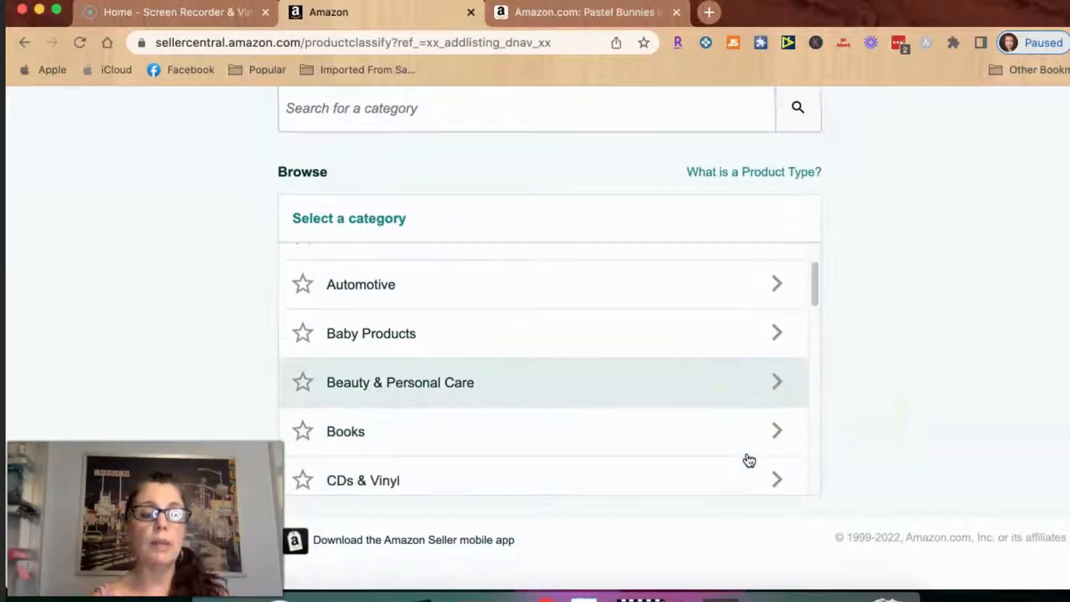
pyautogui.scroll(-4, 749, 460)
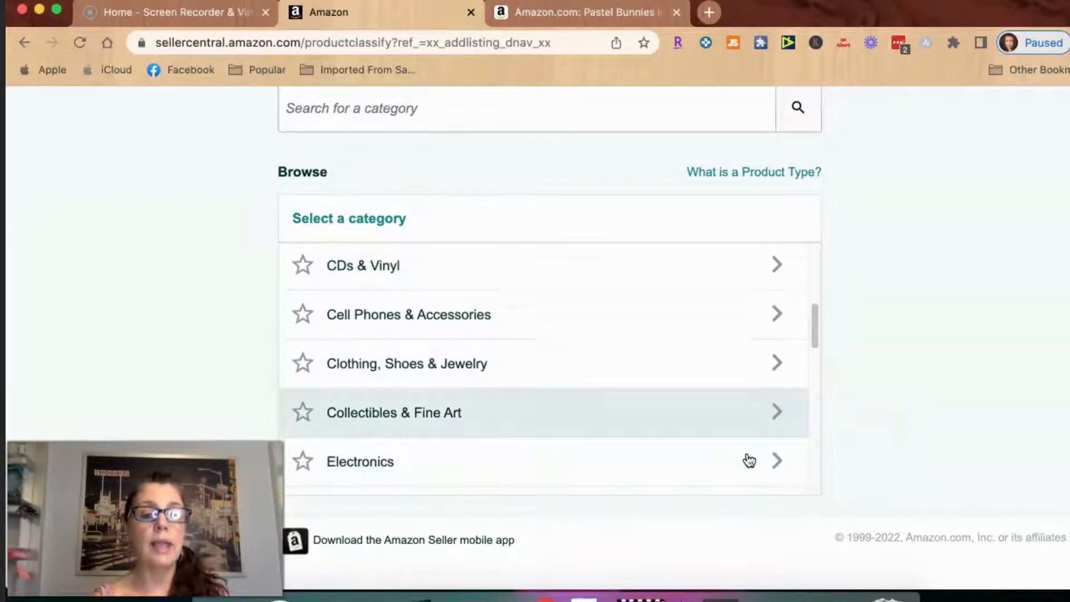
pyautogui.scroll(-4, 749, 461)
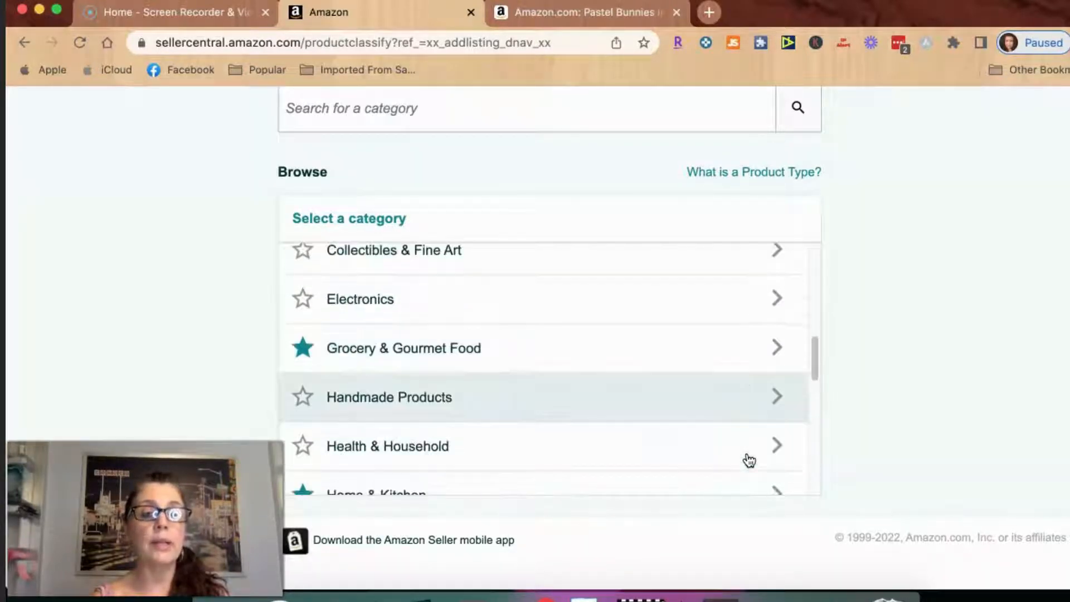
pyautogui.scroll(-1, 746, 459)
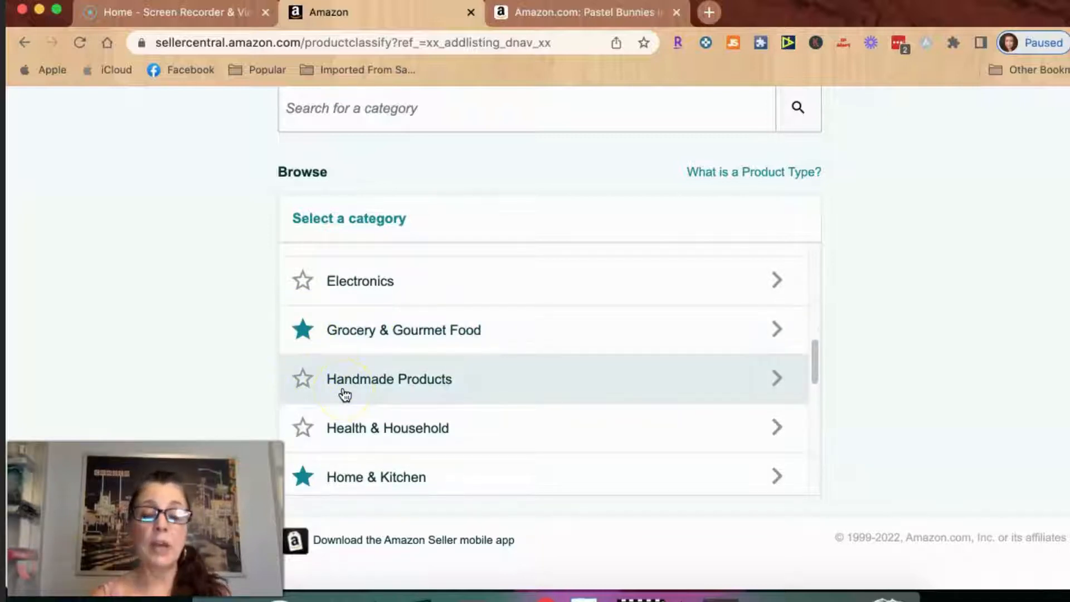
pyautogui.scroll(-2, 345, 395)
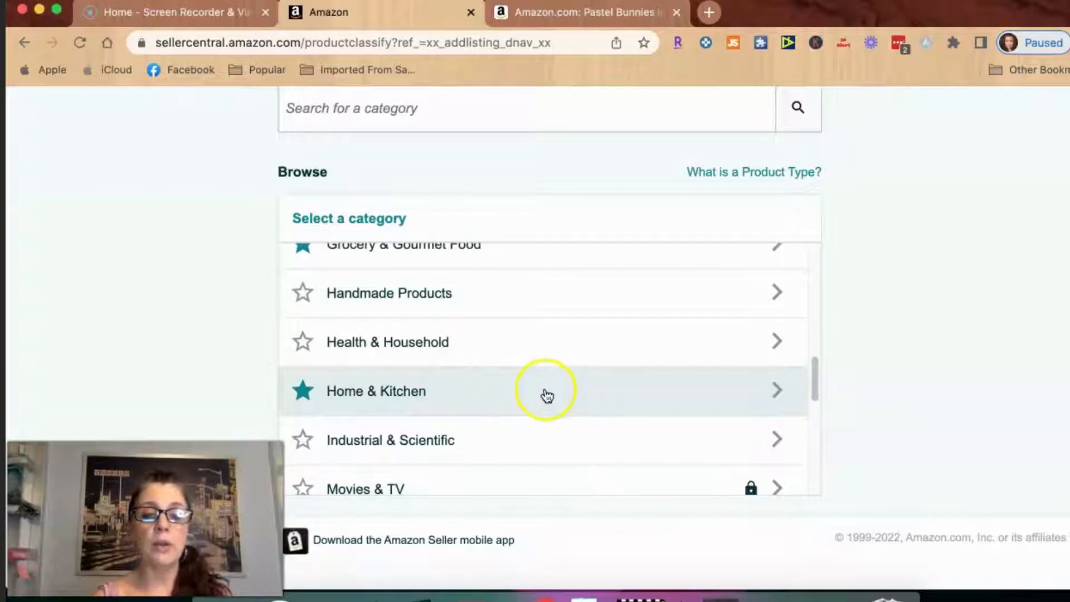
pyautogui.click(585, 392)
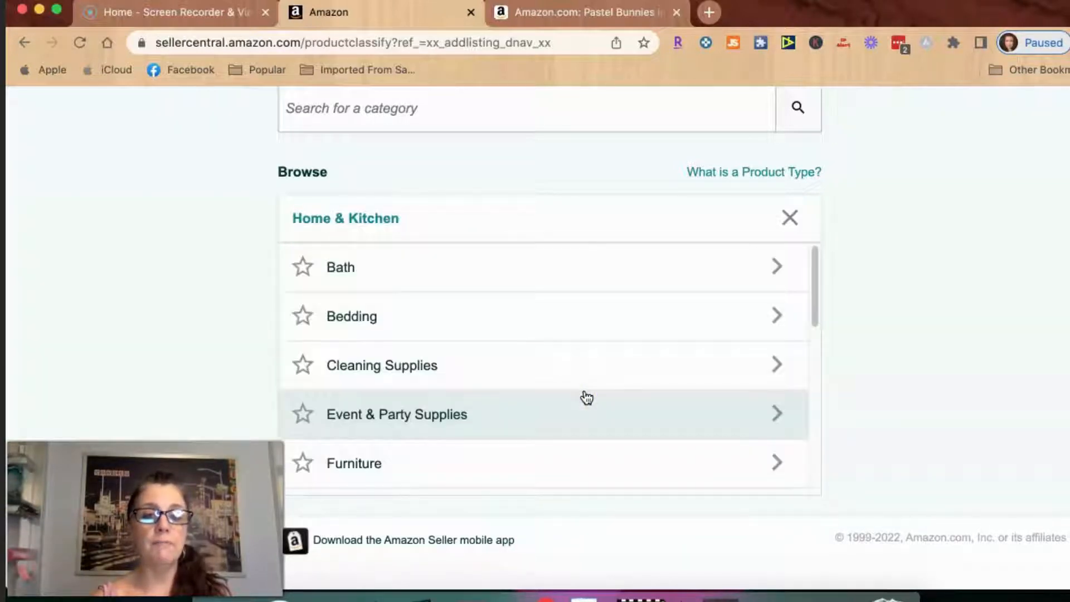
# Open the Kitchen & Dining subcategory within Home & Kitchen.
pyautogui.scroll(-1, 586, 398)
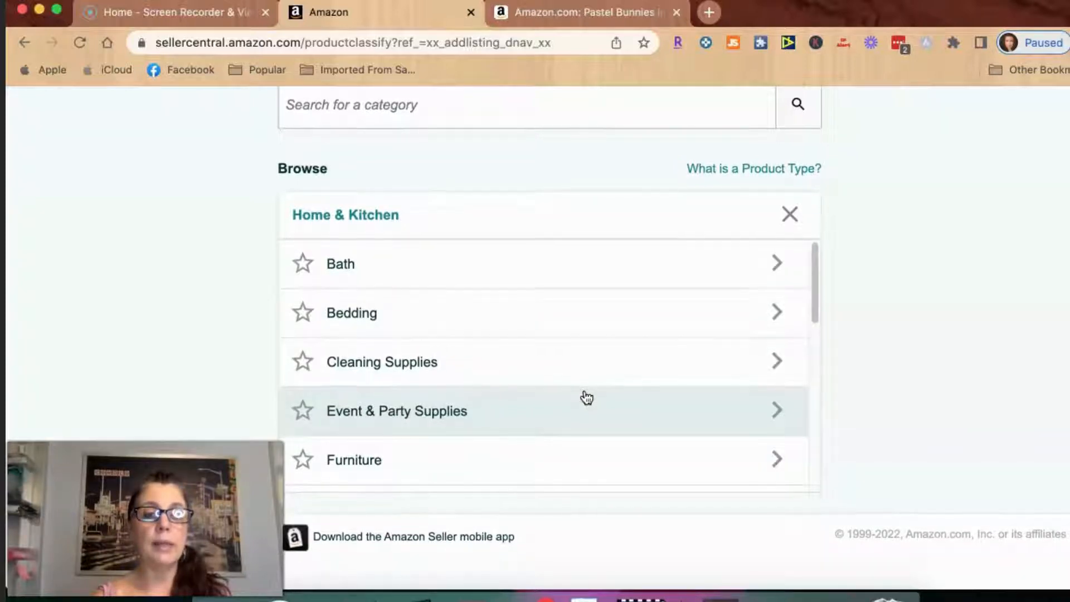
pyautogui.scroll(-5, 587, 398)
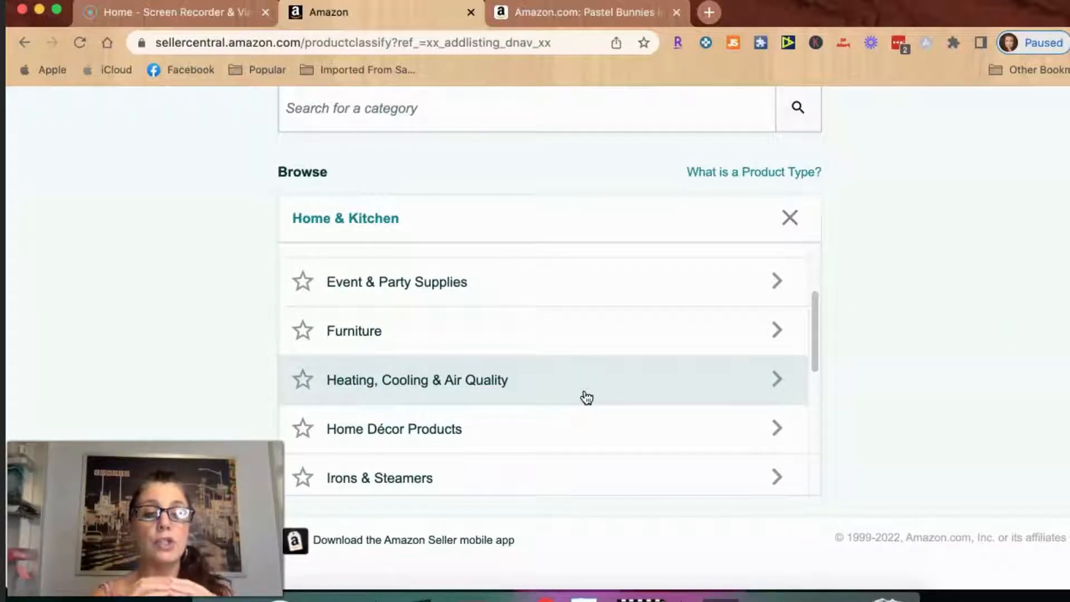
pyautogui.scroll(-2, 586, 398)
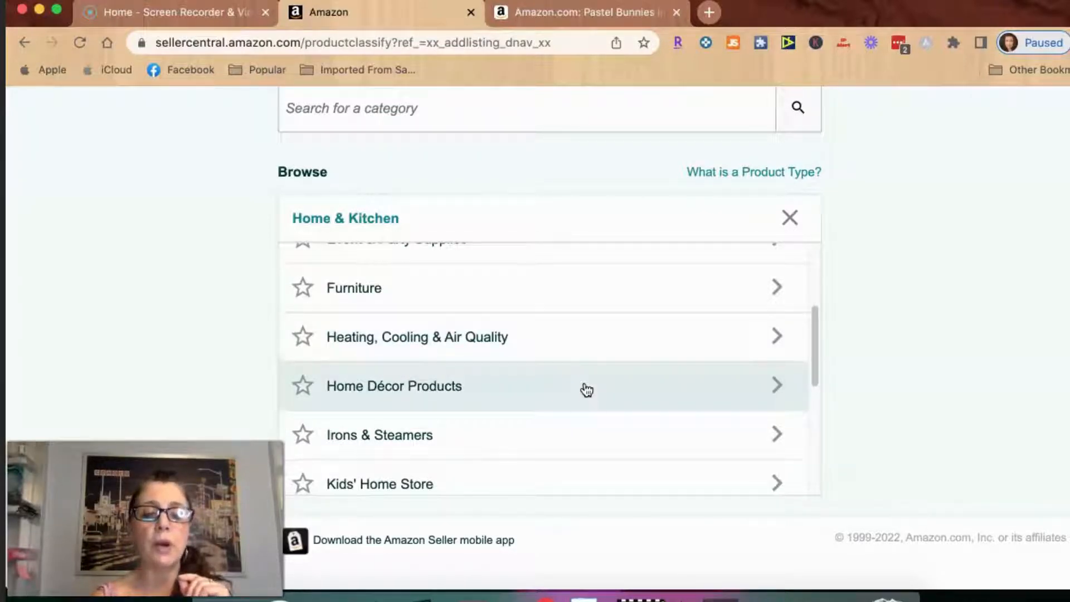
pyautogui.scroll(-1, 586, 398)
pyautogui.scroll(-3, 517, 366)
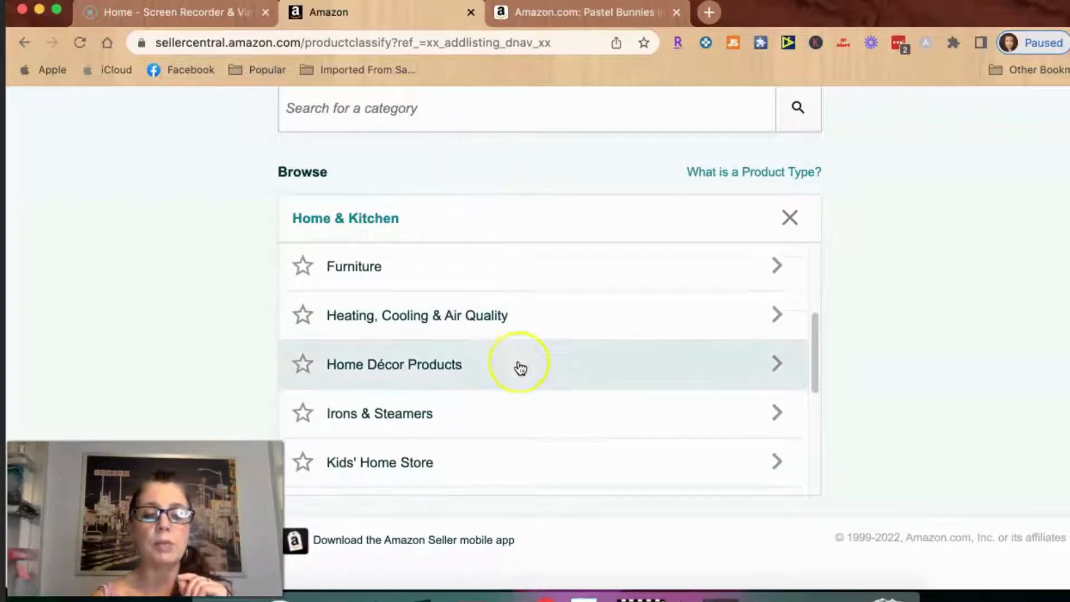
pyautogui.scroll(-4, 519, 368)
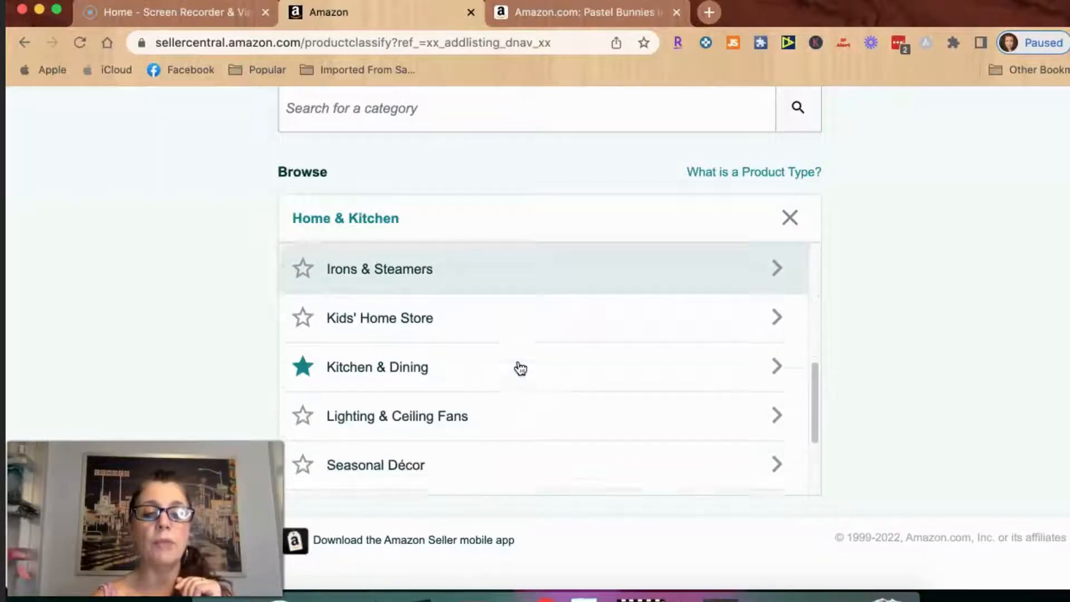
pyautogui.click(667, 356)
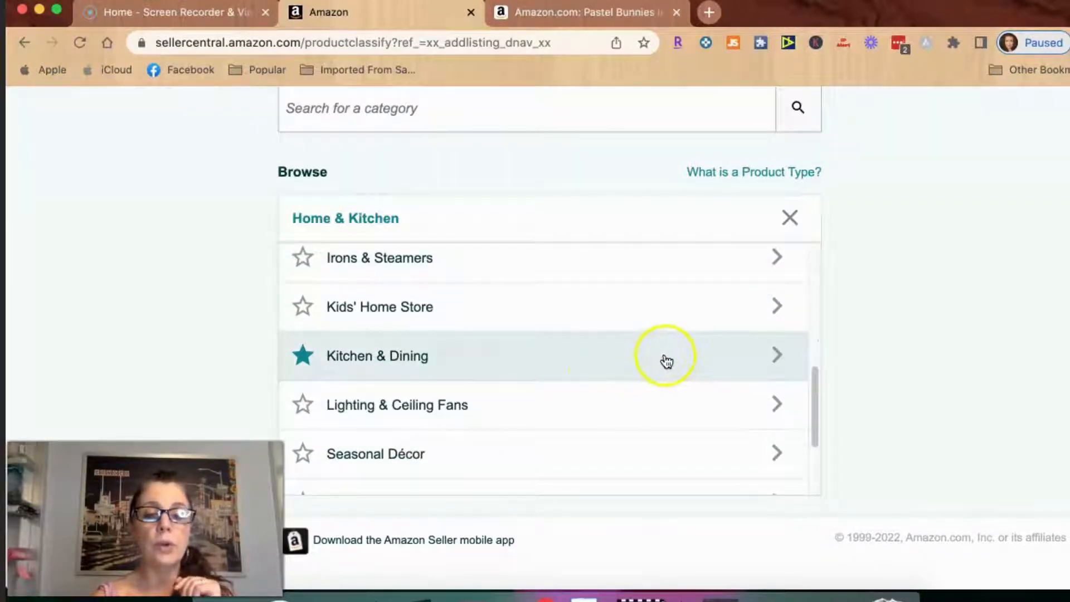
pyautogui.click(665, 356)
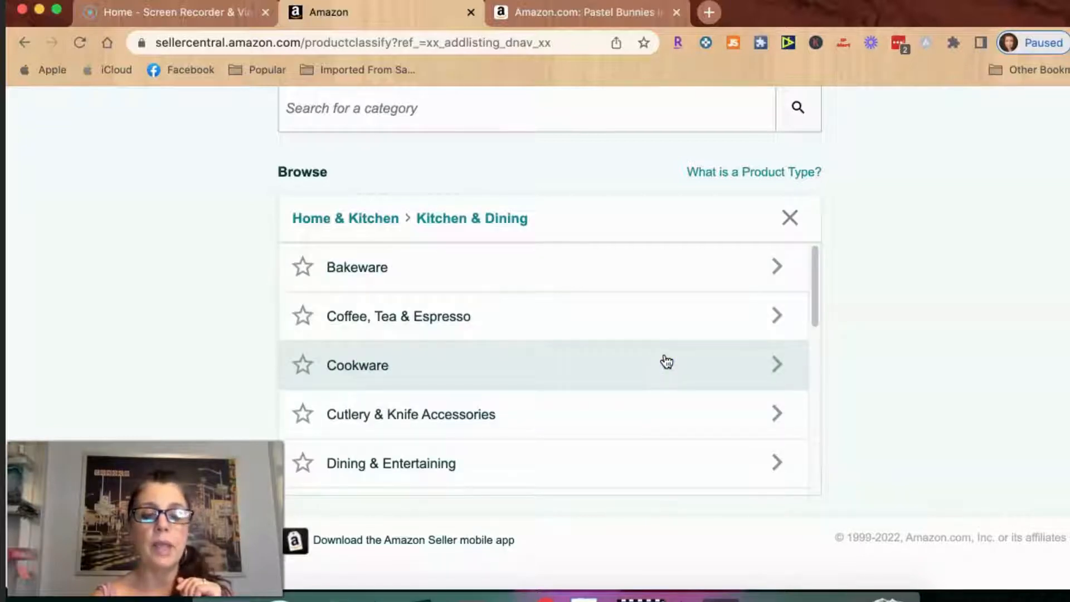
# Open the Kitchen Utensils & Gadgets subcategory within Kitchen & Dining.
pyautogui.scroll(-1, 664, 340)
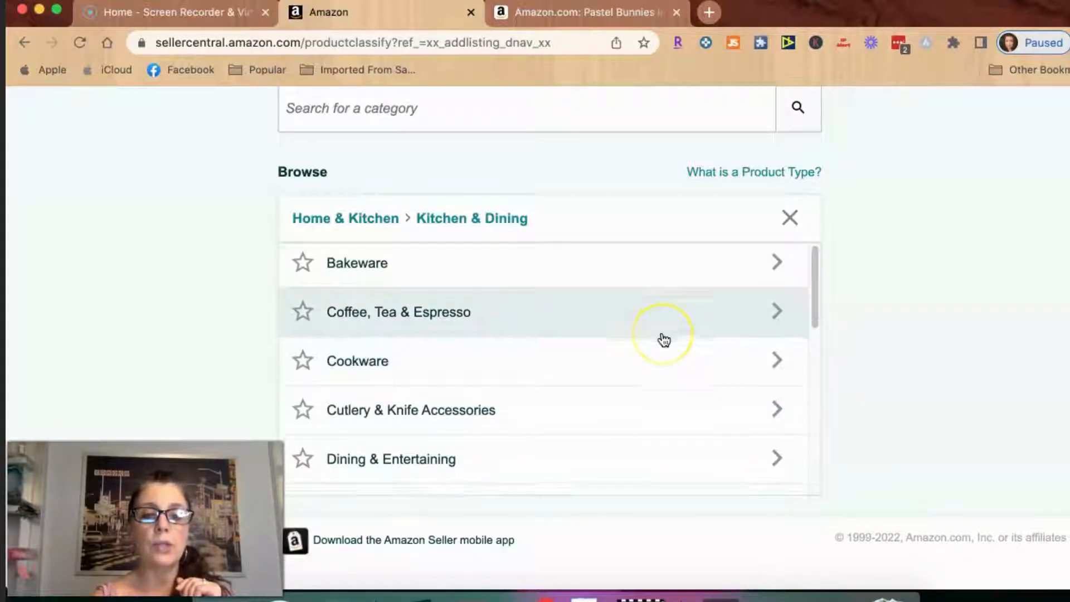
pyautogui.scroll(-5, 664, 339)
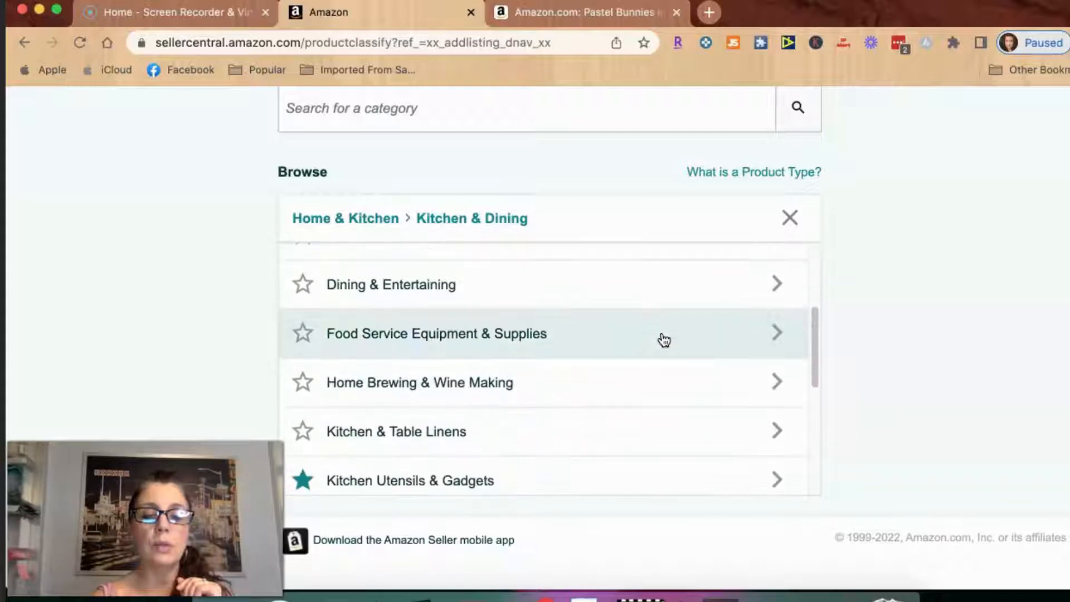
pyautogui.scroll(-4, 663, 340)
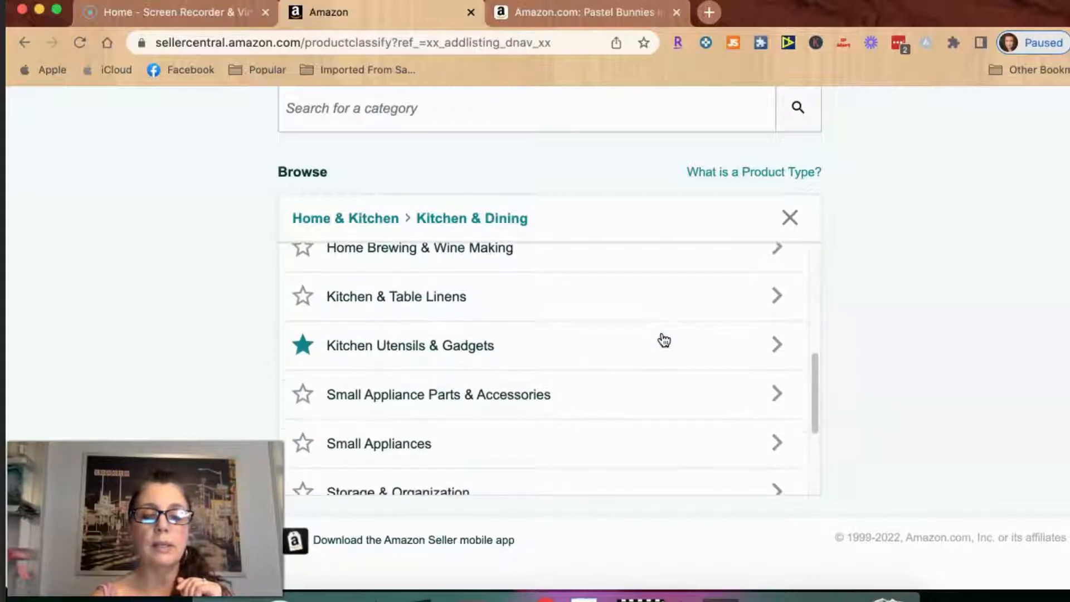
pyautogui.scroll(-4, 663, 340)
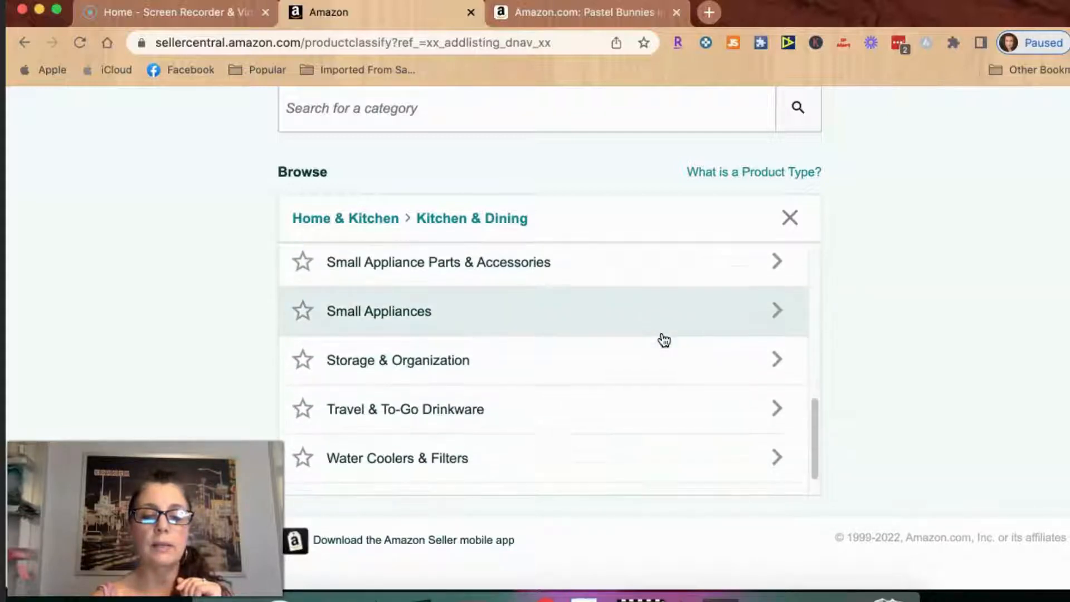
pyautogui.scroll(-1, 664, 340)
pyautogui.scroll(5, 664, 340)
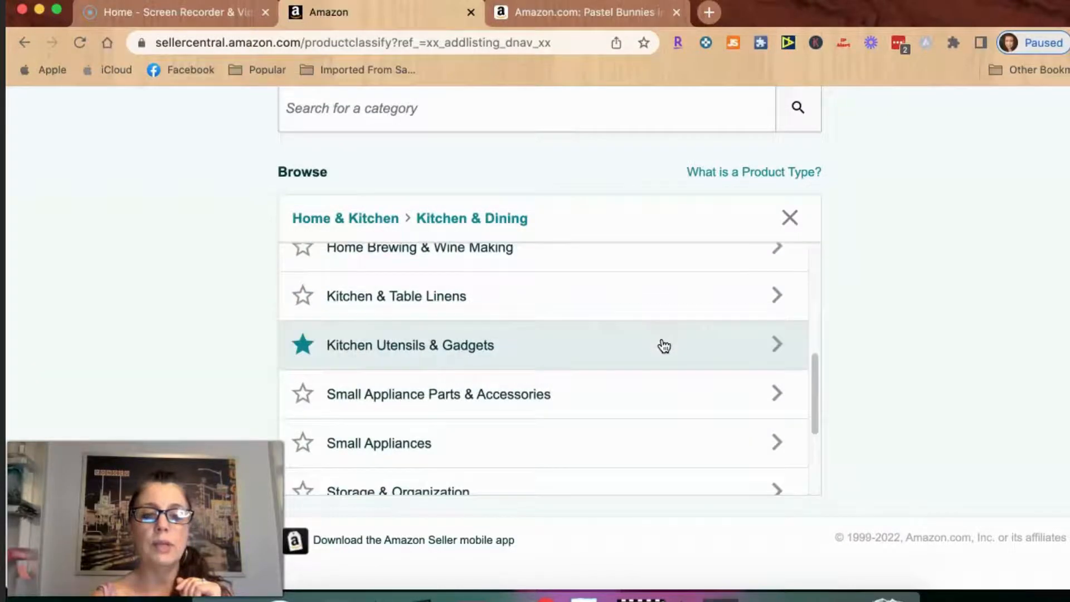
pyautogui.click(664, 346)
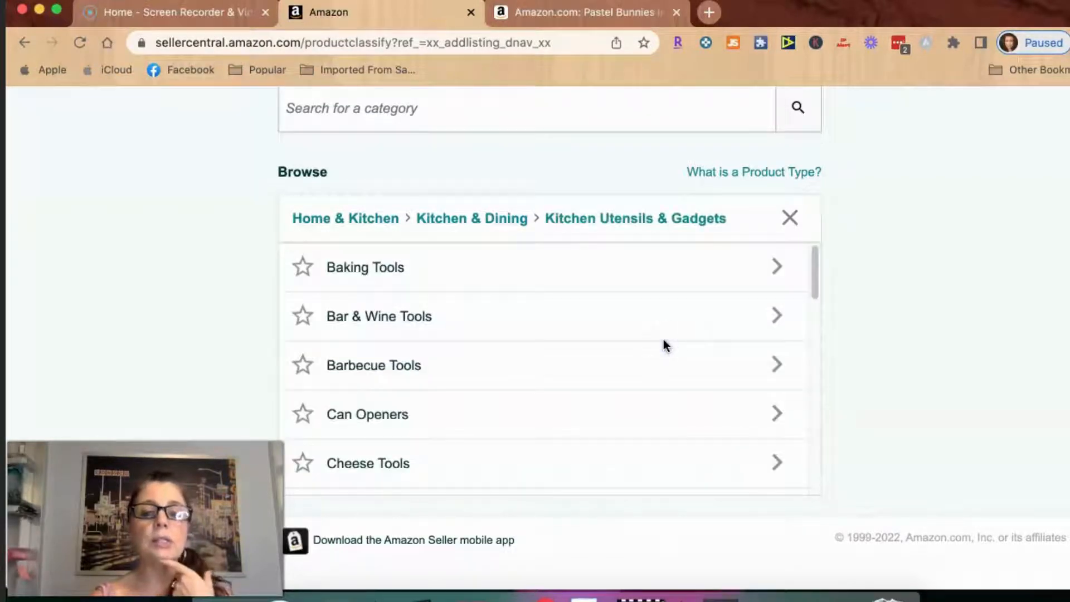
# Look through the Kitchen Utensils & Gadgets subcategories and open Kitchen Accessories.
pyautogui.scroll(-2, 664, 341)
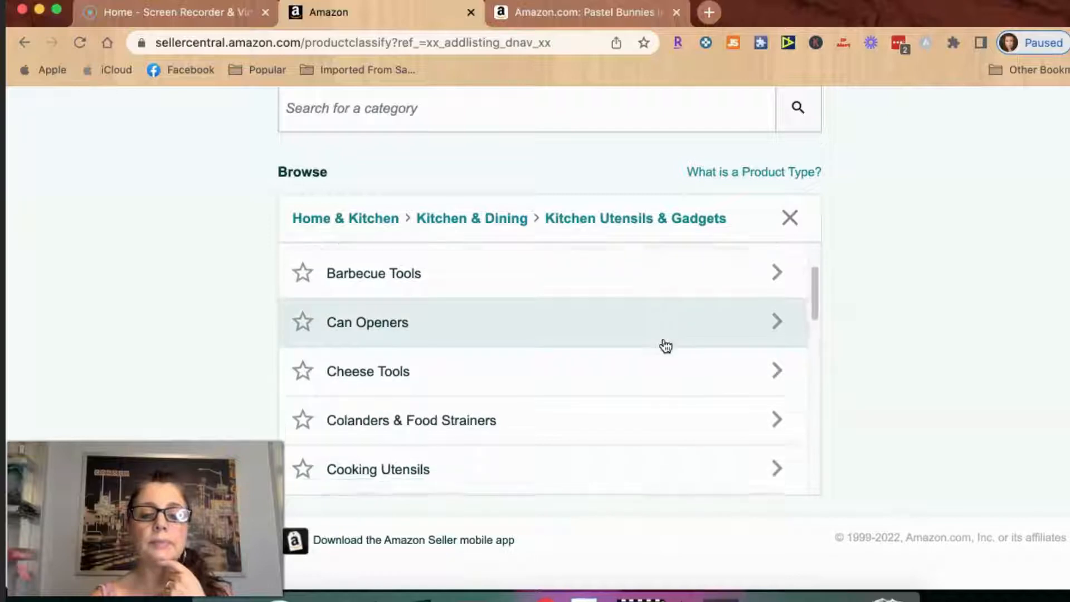
pyautogui.scroll(-4, 665, 346)
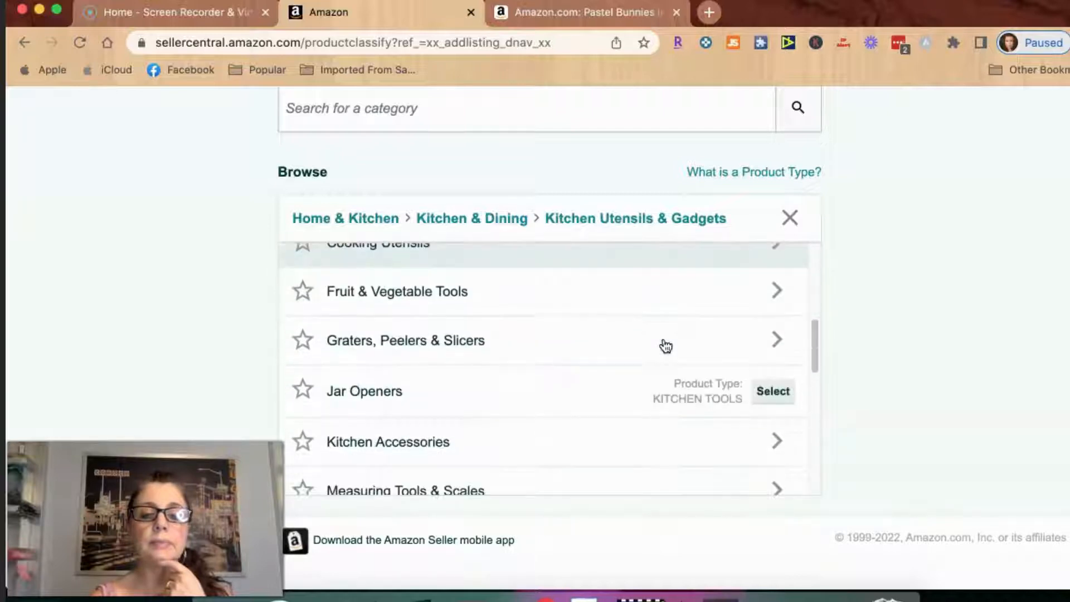
pyautogui.scroll(-2, 662, 346)
pyautogui.click(657, 370)
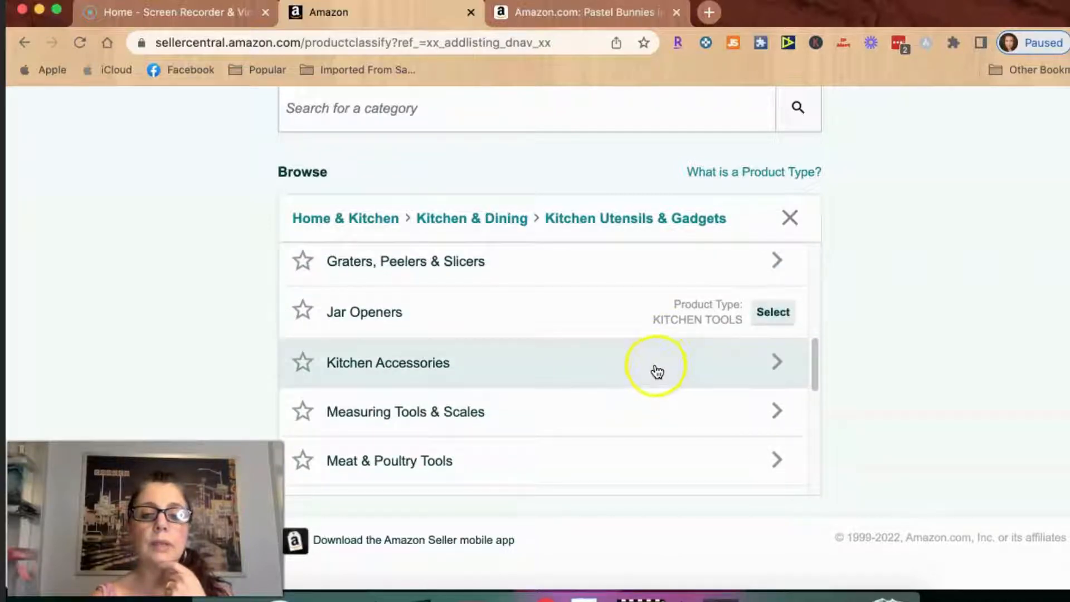
pyautogui.scroll(-2, 664, 370)
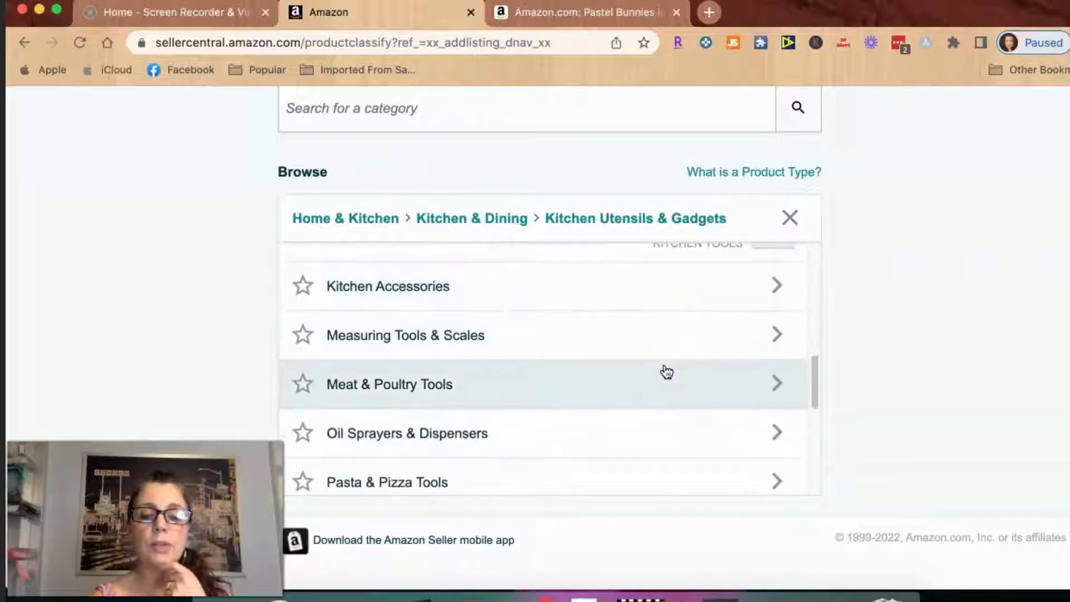
pyautogui.scroll(-4, 667, 373)
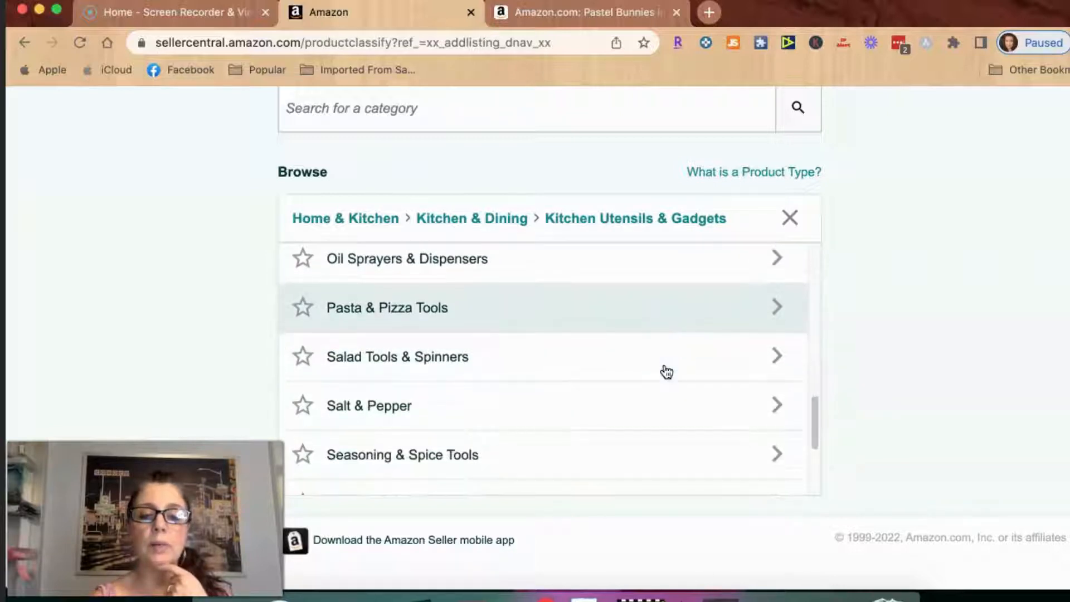
pyautogui.scroll(-3, 666, 372)
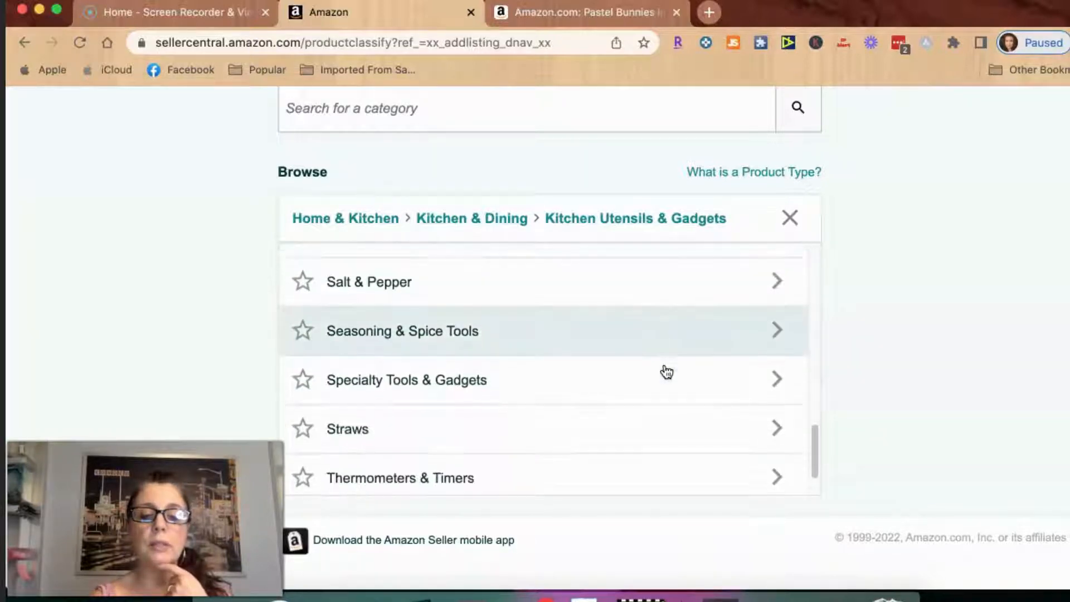
pyautogui.scroll(-2, 667, 372)
pyautogui.scroll(8, 667, 372)
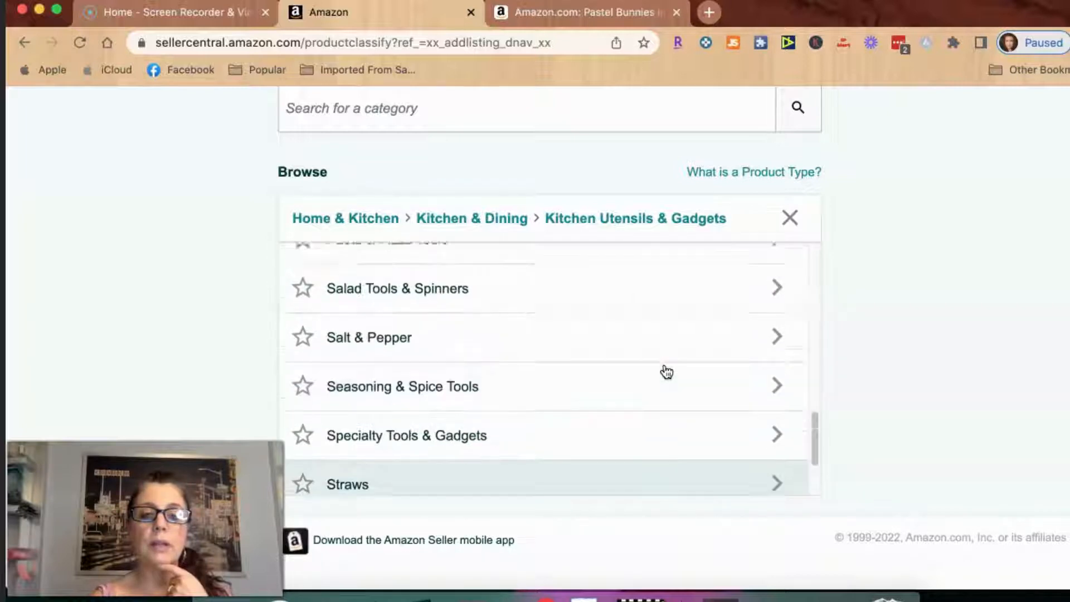
pyautogui.scroll(2, 663, 370)
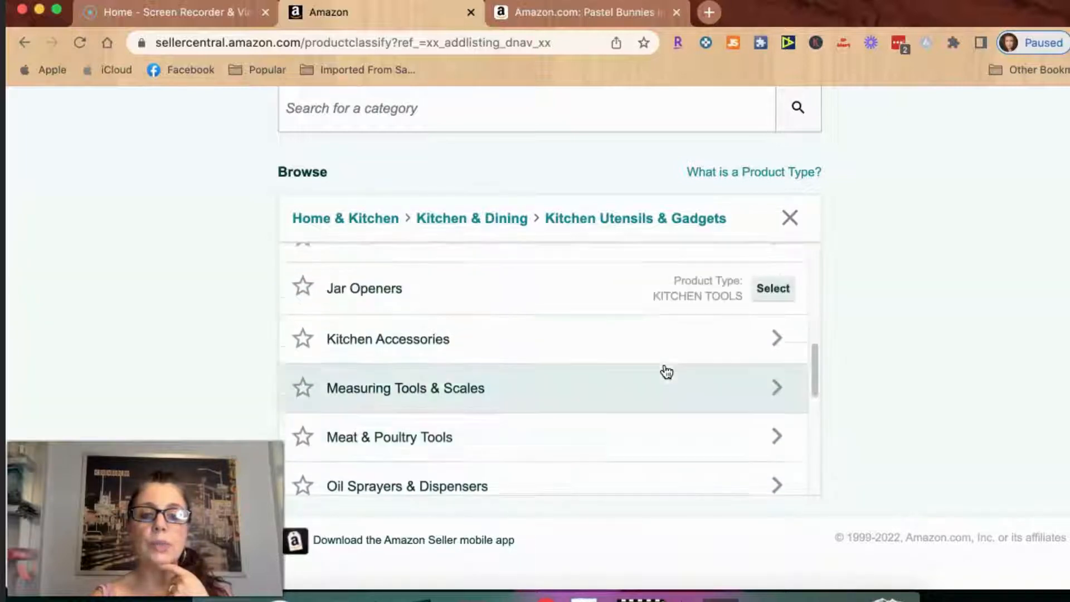
pyautogui.click(663, 355)
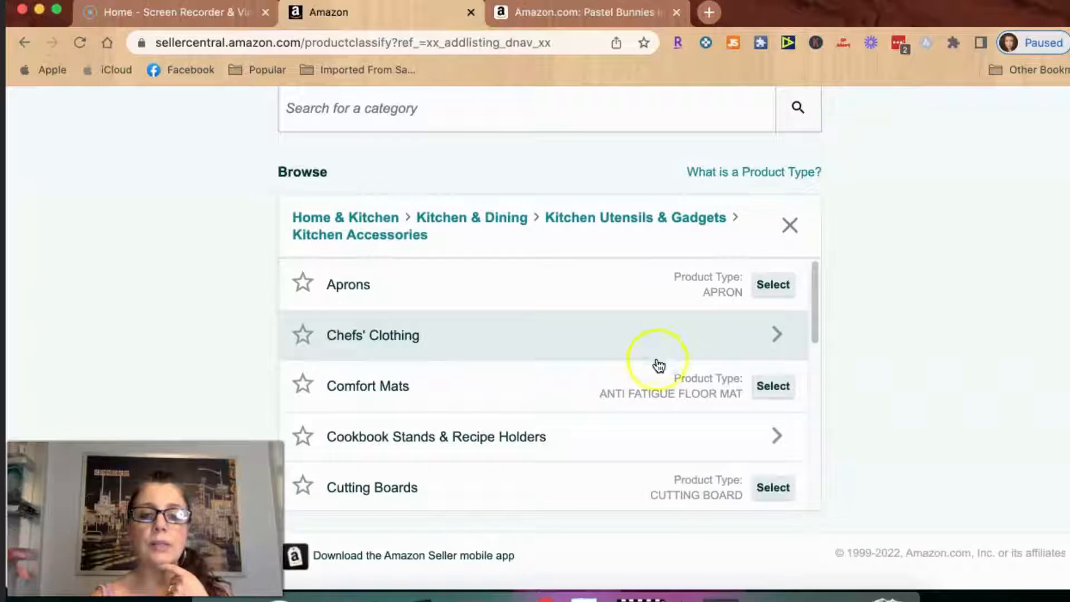
# Open Pot Holders & Oven Mitts within Kitchen Accessories and select Oven Mitts as the product type.
pyautogui.scroll(-3, 495, 336)
pyautogui.scroll(-3, 496, 337)
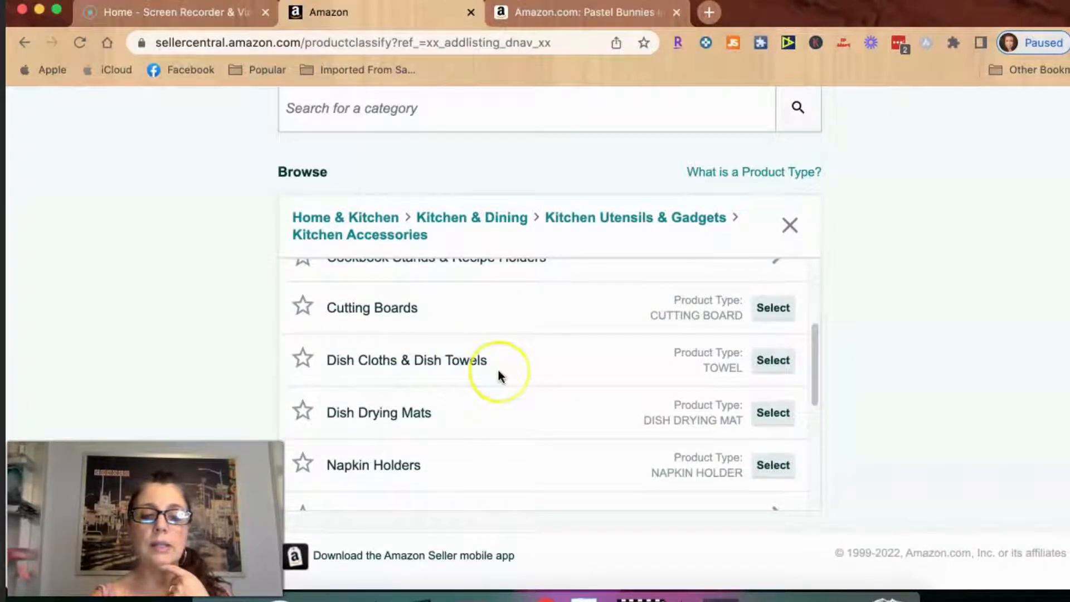
pyautogui.scroll(-3, 498, 375)
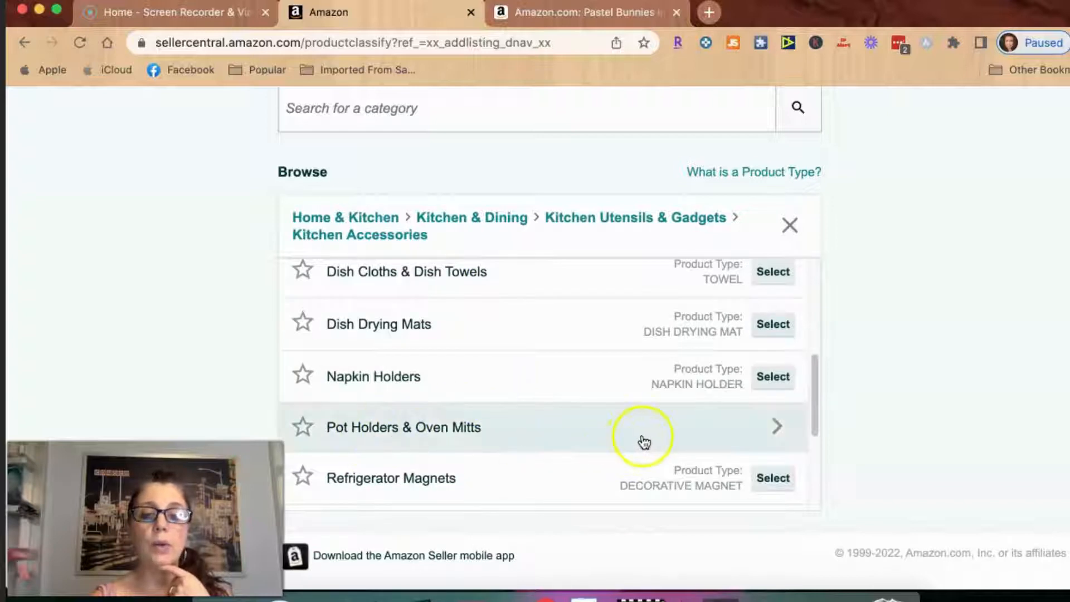
pyautogui.click(674, 435)
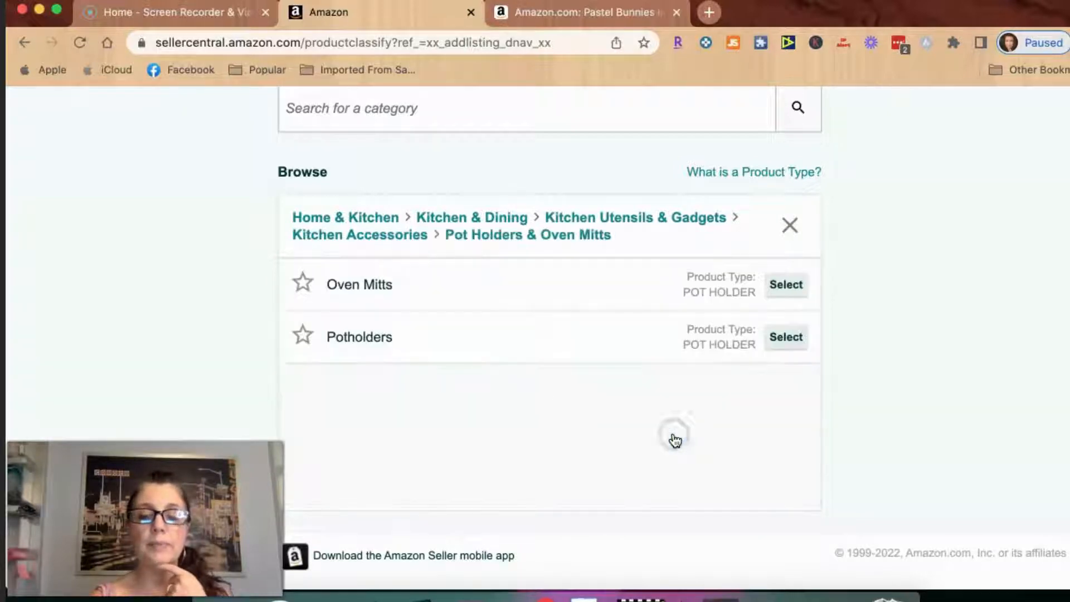
pyautogui.click(494, 350)
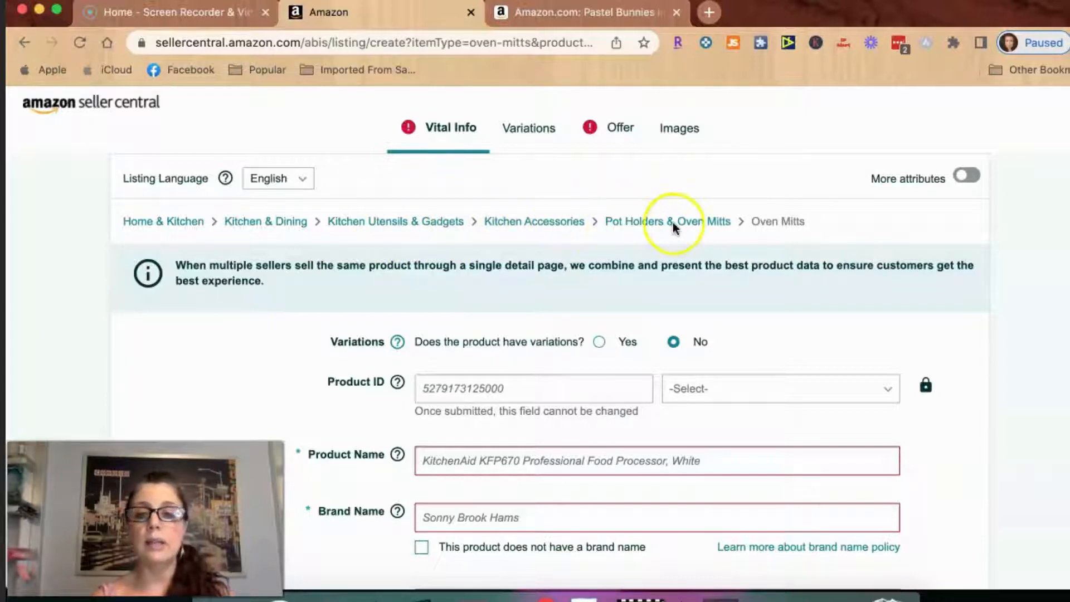
# Turn on the additional attributes for the listing and activate the Product Name field in the vital info.
pyautogui.click(972, 177)
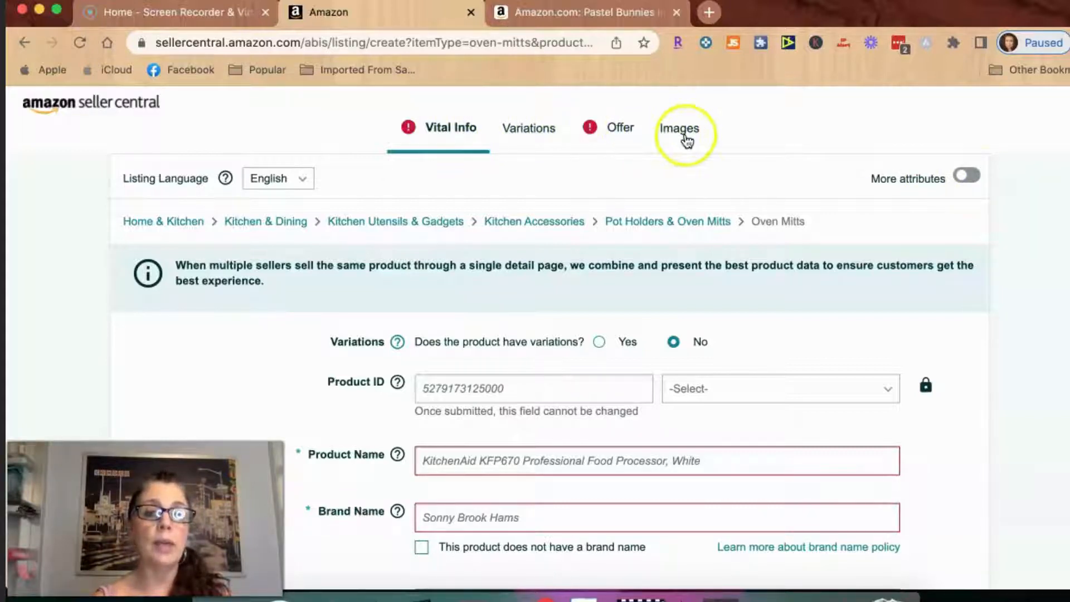
pyautogui.click(975, 179)
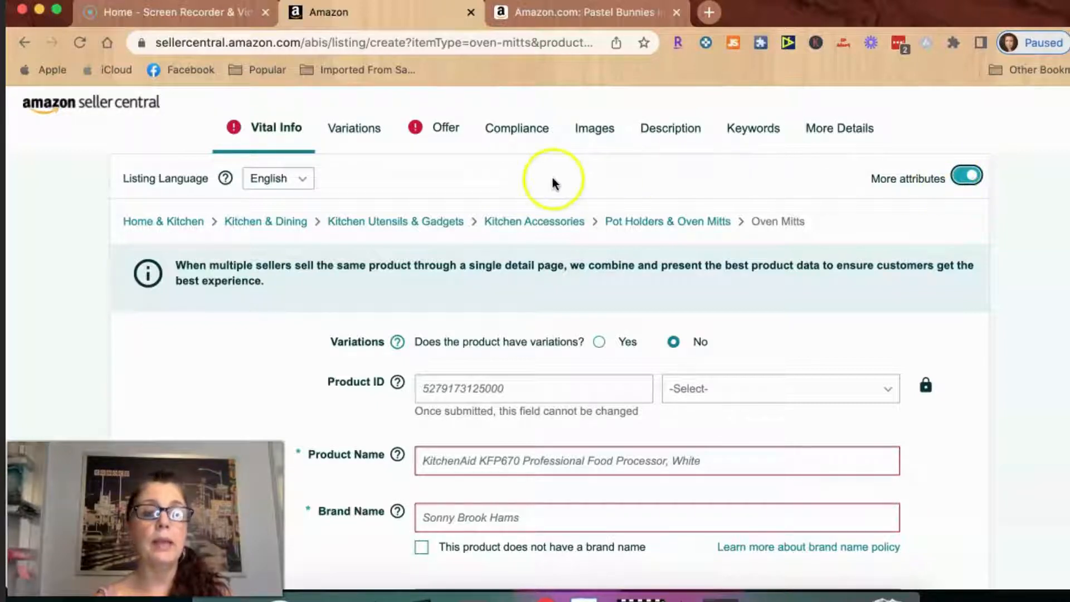
pyautogui.scroll(-3, 437, 167)
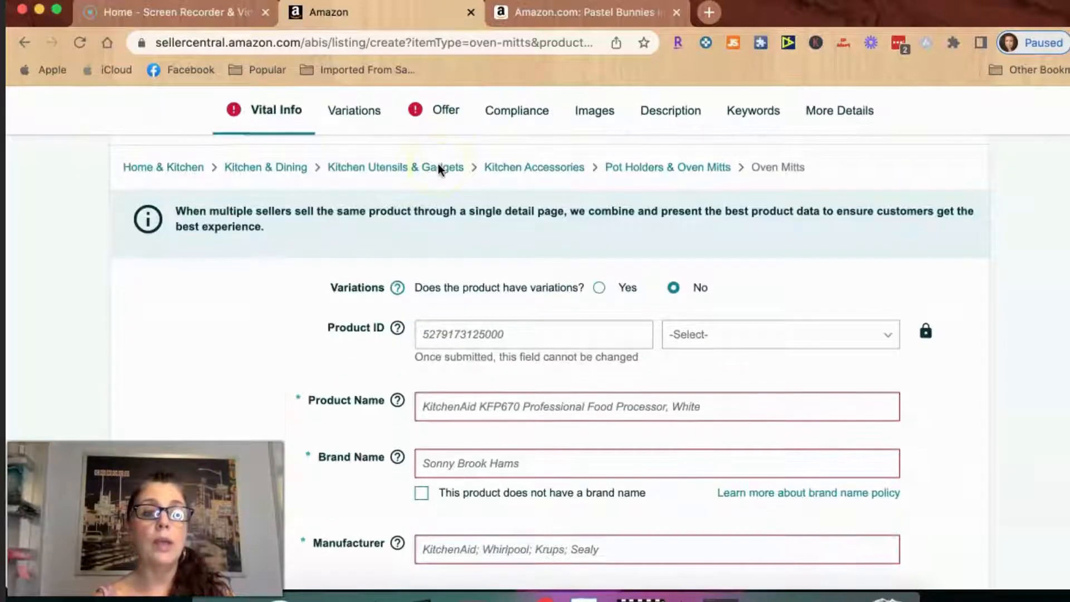
pyautogui.scroll(-3, 438, 167)
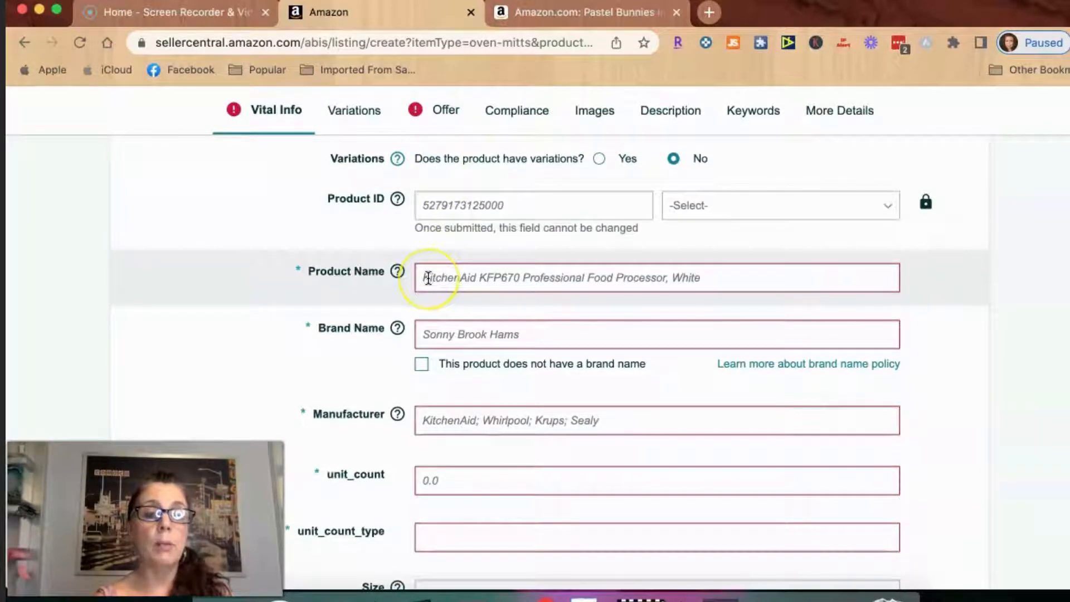
pyautogui.click(428, 278)
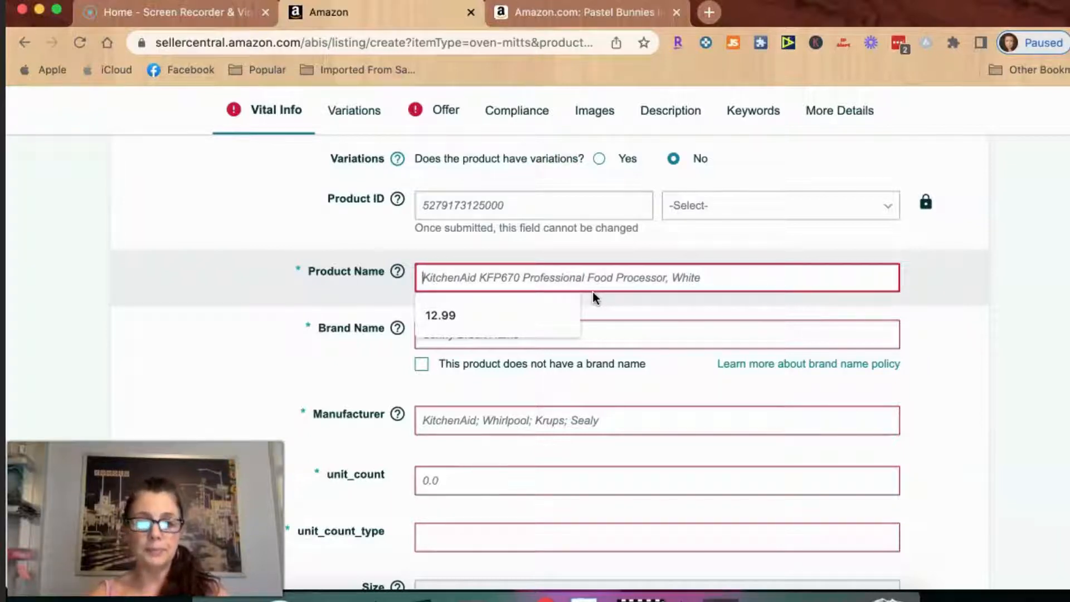
pyautogui.write('F')
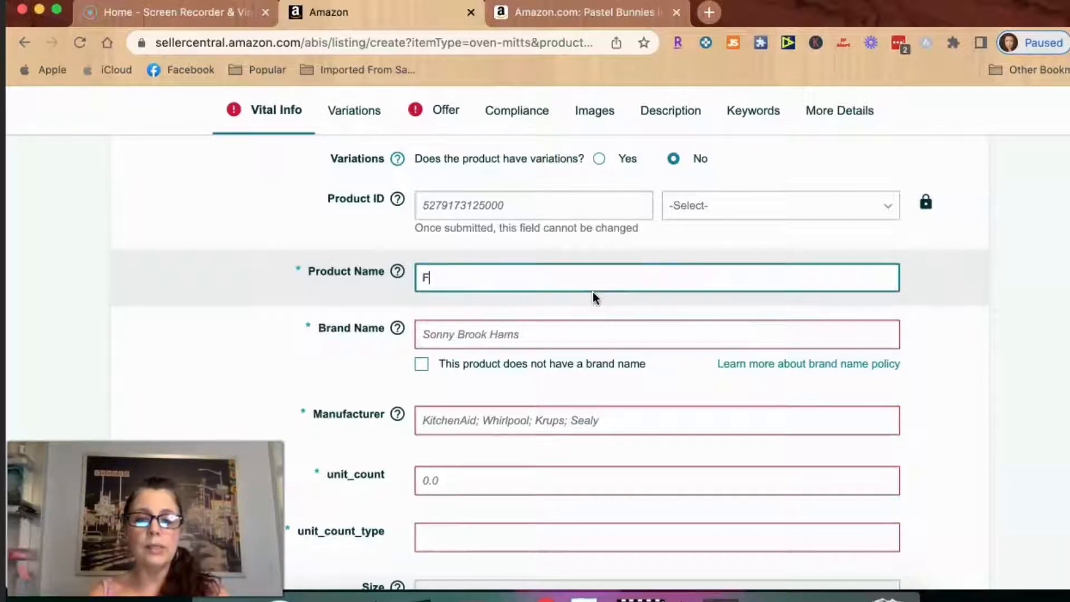
pyautogui.write('armhouse')
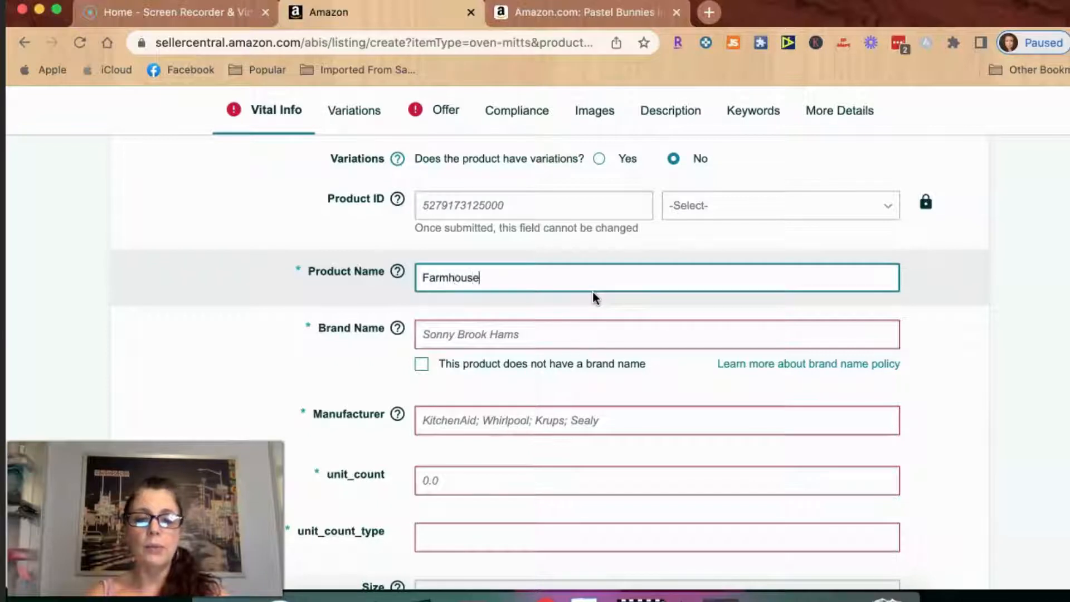
pyautogui.press('BackSpace')
pyautogui.press('BackSpace')
pyautogui.press('BackSpace')
pyautogui.press('BackSpace')
pyautogui.press('BackSpace')
pyautogui.press('BackSpace')
pyautogui.press('BackSpace')
pyautogui.press('BackSpace')
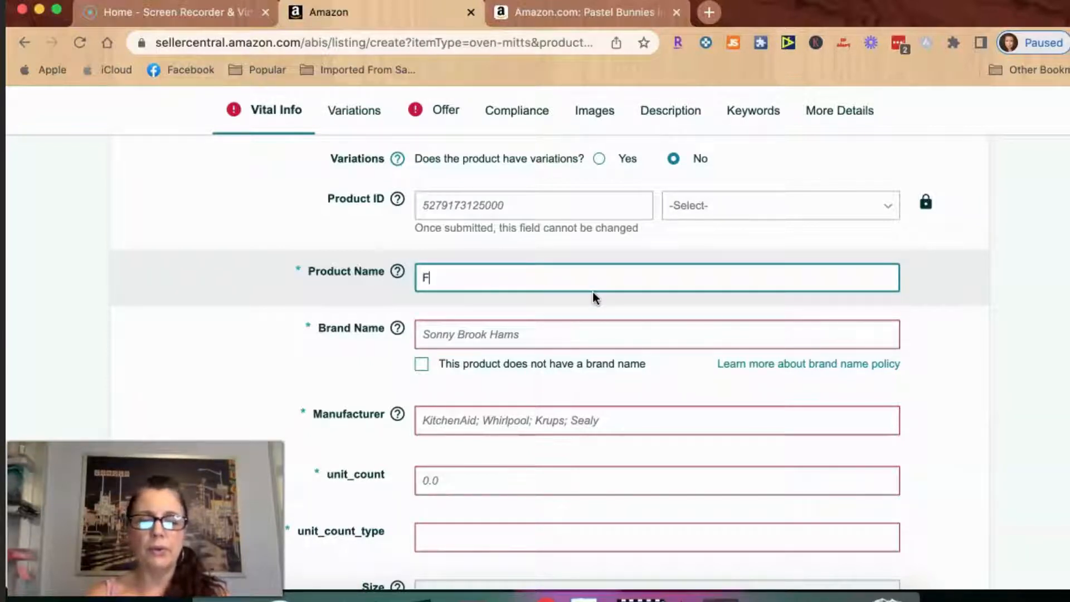
pyautogui.press('BackSpace')
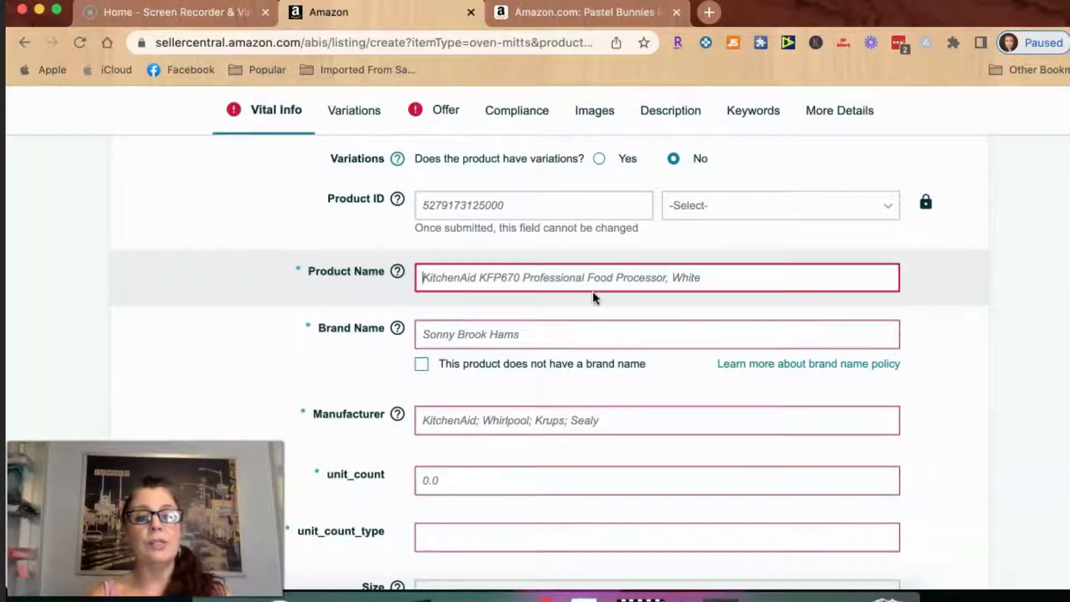
# Enter "Easter Theme Oven Mitt and Potholder Kitchen Set" as the product name.
pyautogui.write('Easter')
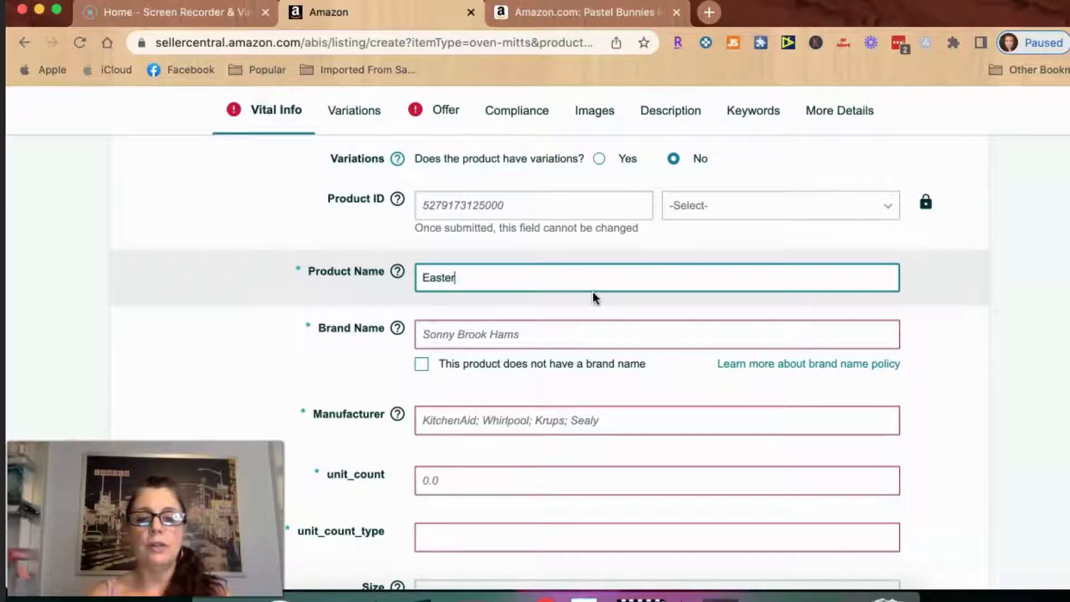
pyautogui.write(' Theme')
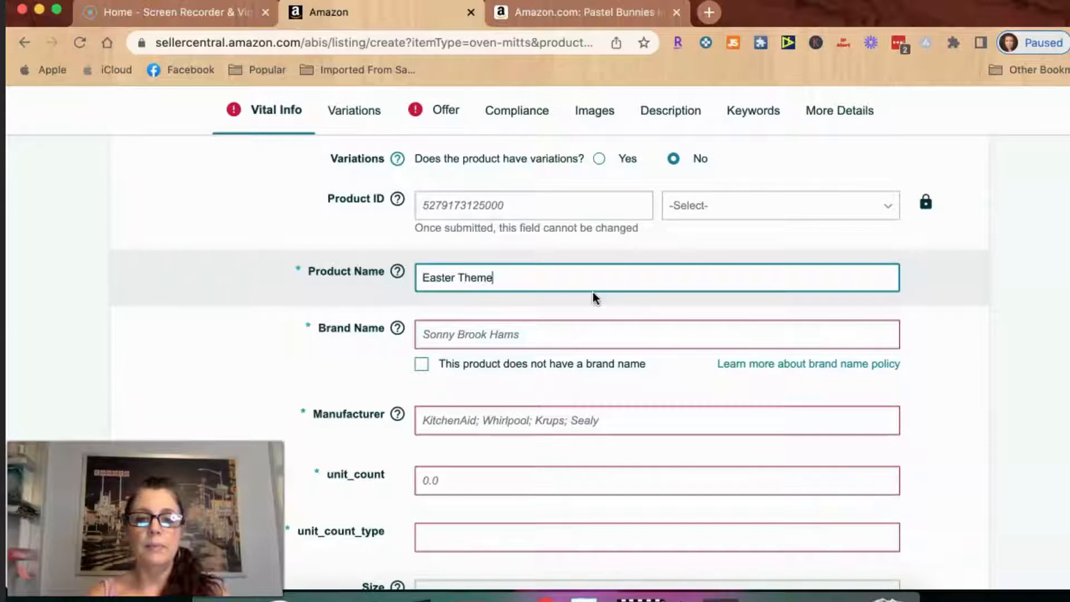
pyautogui.write(' Oven M')
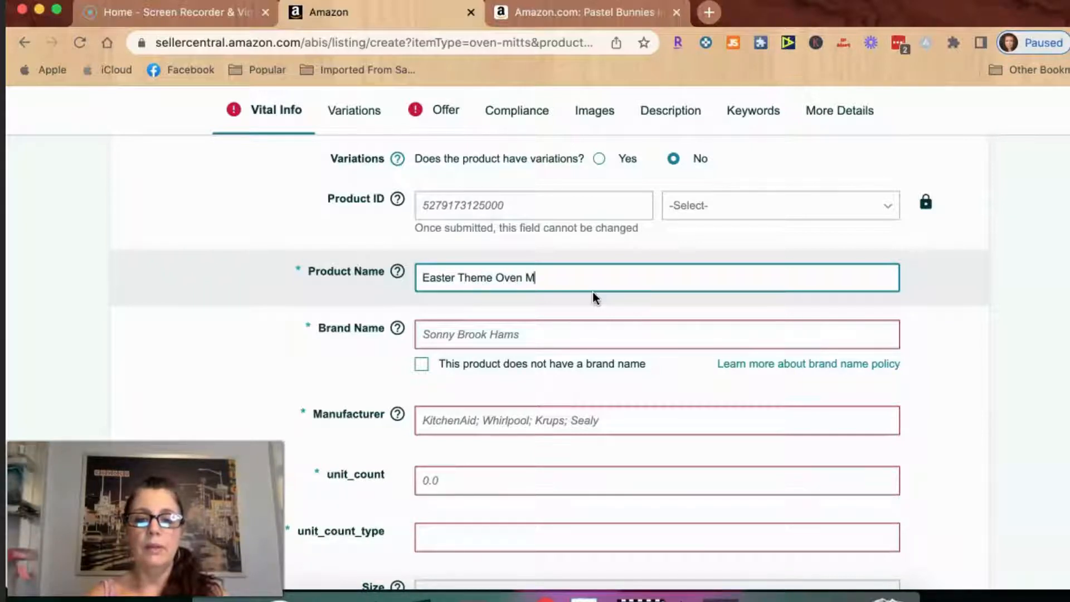
pyautogui.write('itt an')
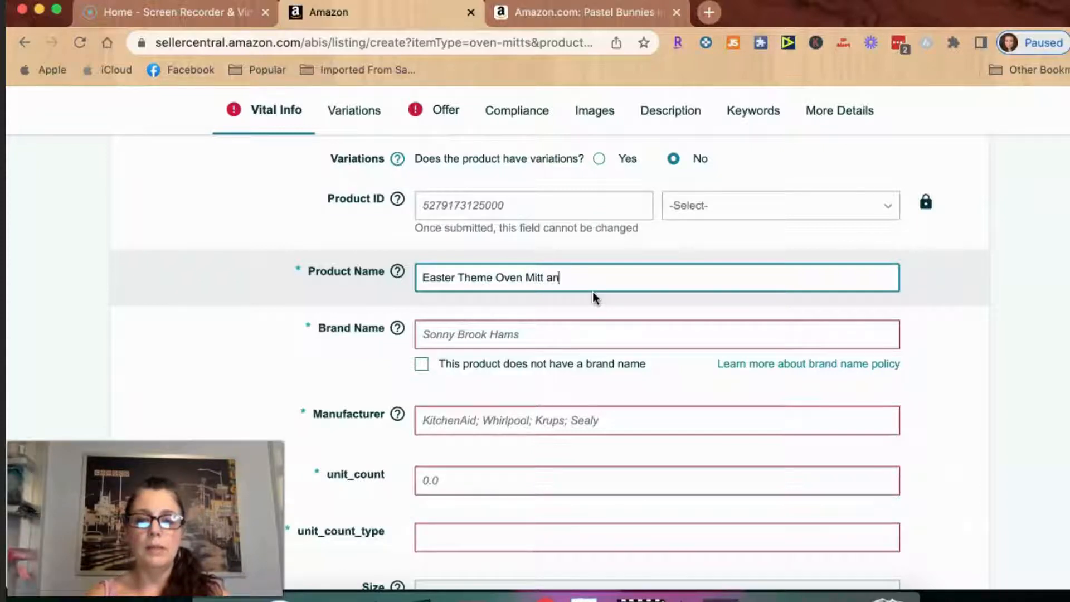
pyautogui.write('d Potho')
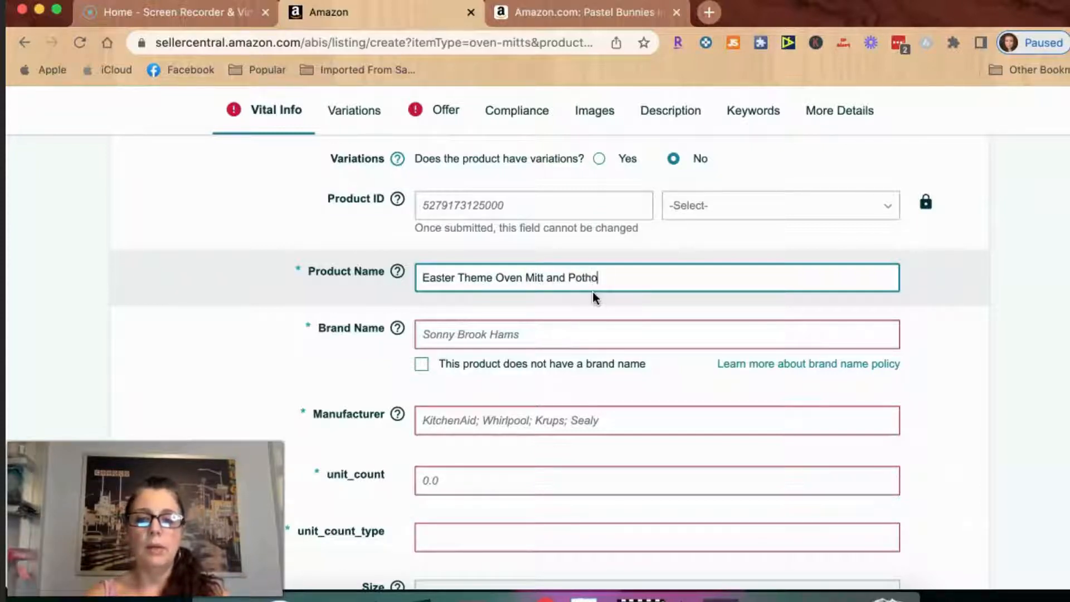
pyautogui.write('lder Ki')
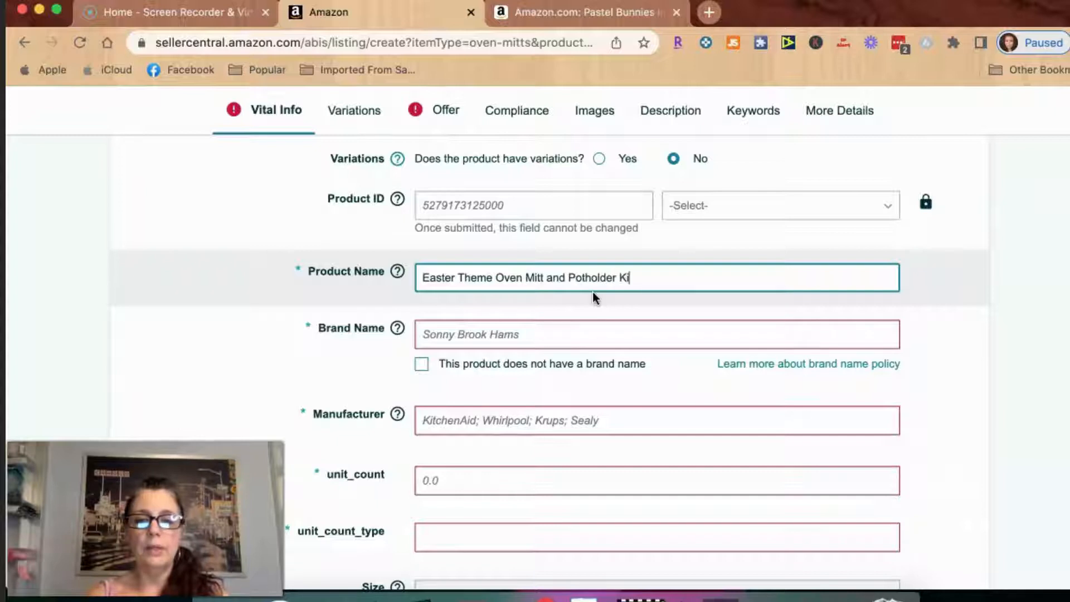
pyautogui.write('tchen Set')
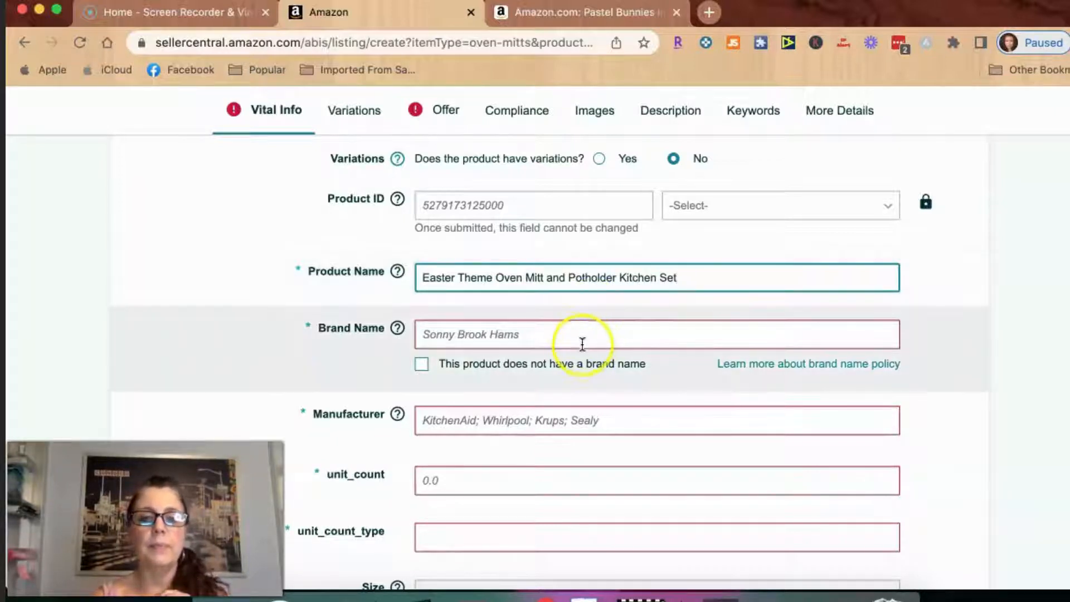
# Set the brand name to Generic and the manufacturer to Momentum.
pyautogui.click(582, 342)
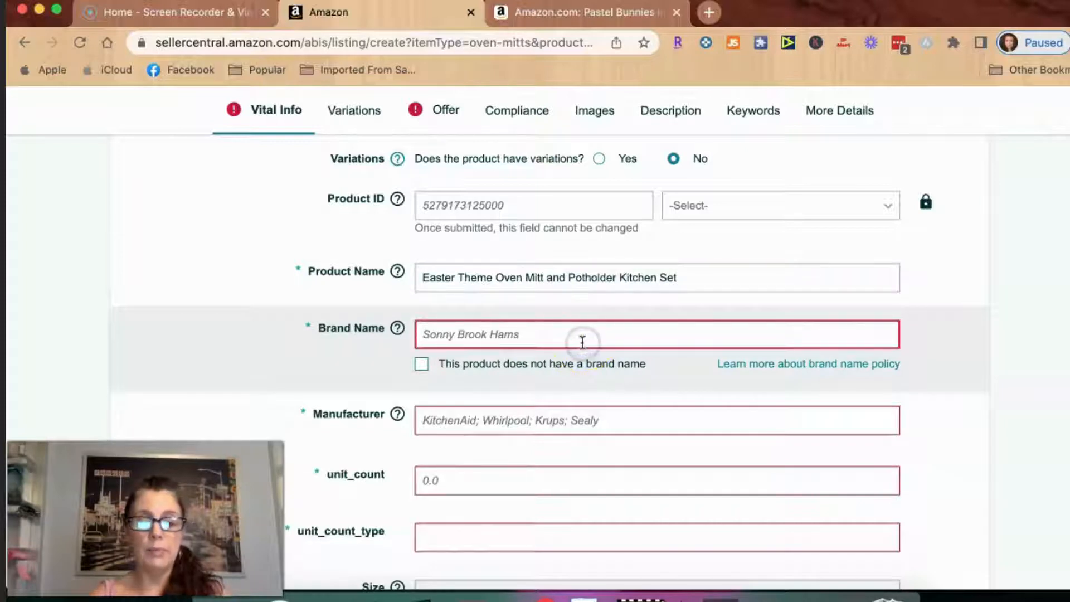
pyautogui.write('Generic')
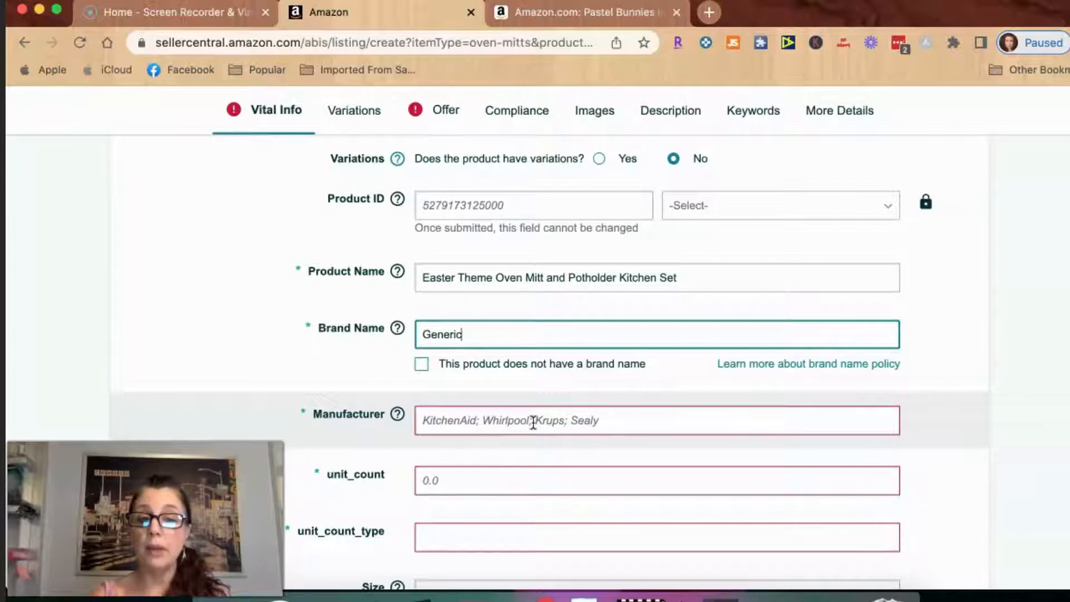
pyautogui.click(475, 425)
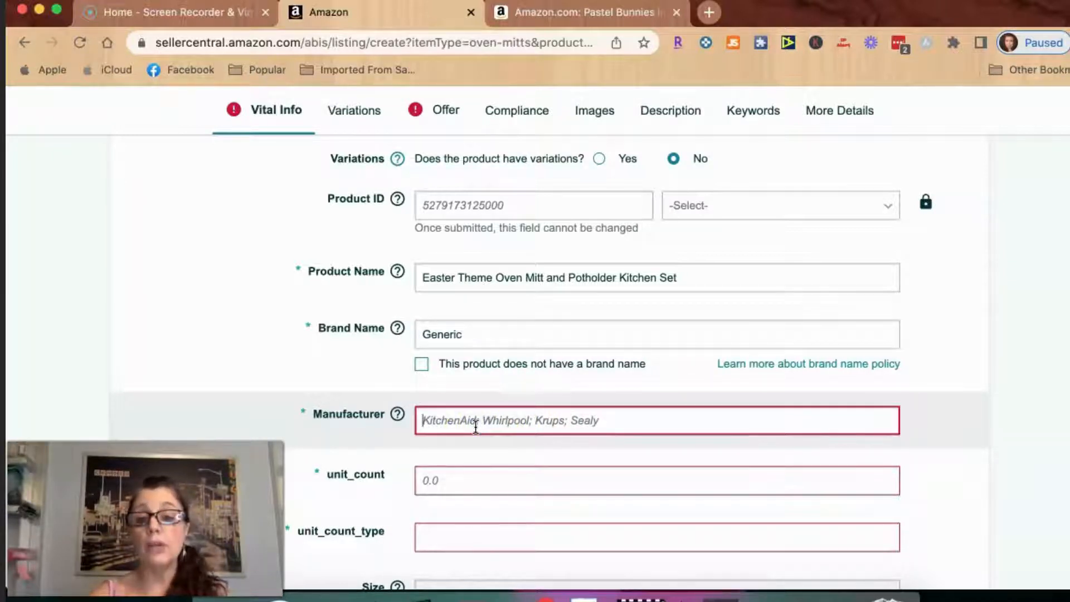
pyautogui.write('Momen')
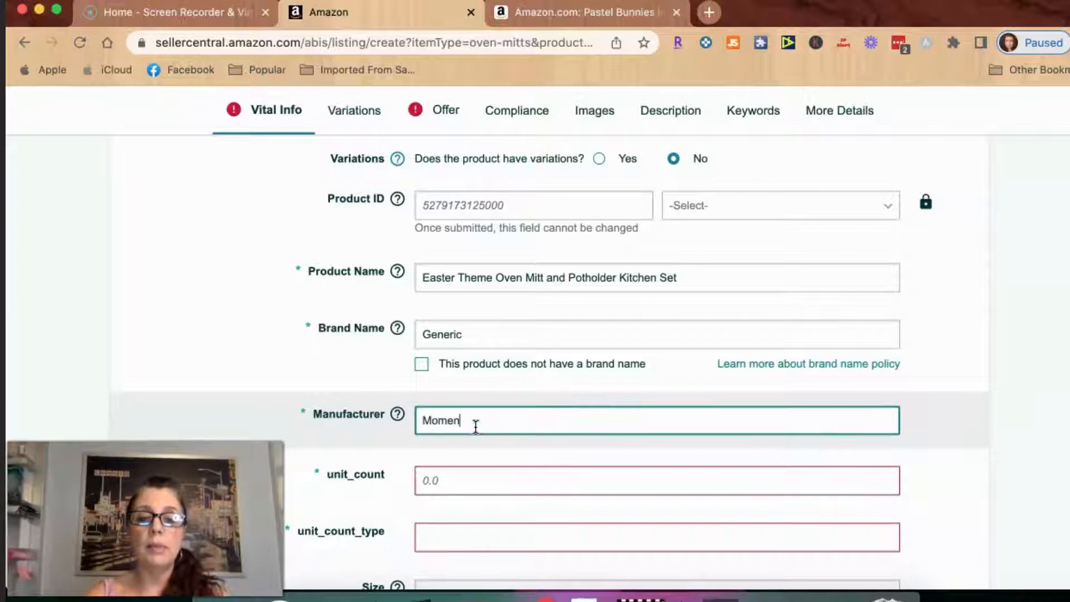
pyautogui.write('tum')
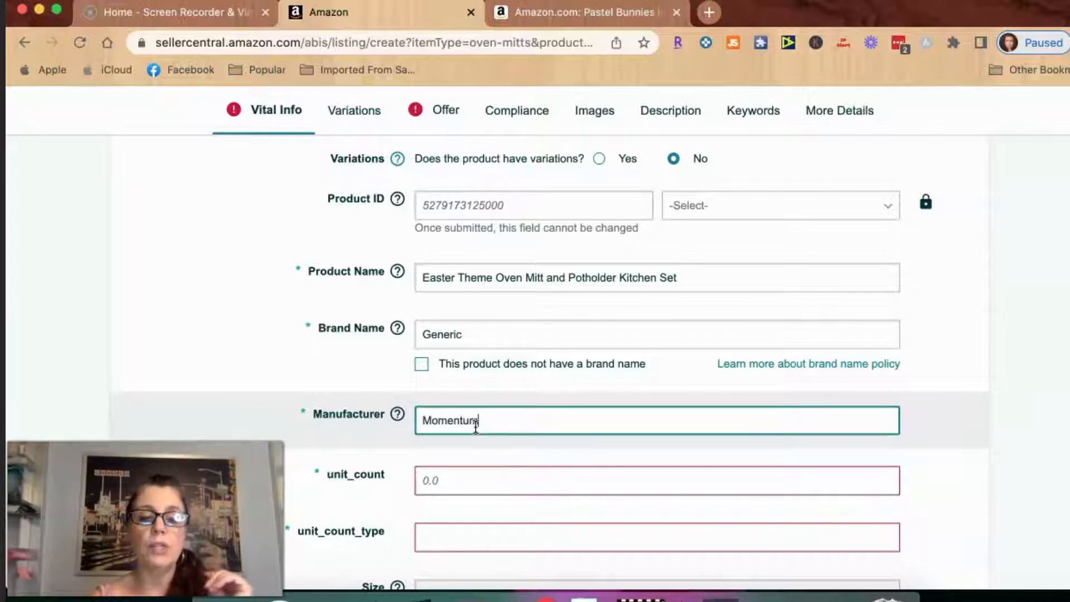
pyautogui.scroll(-1, 476, 485)
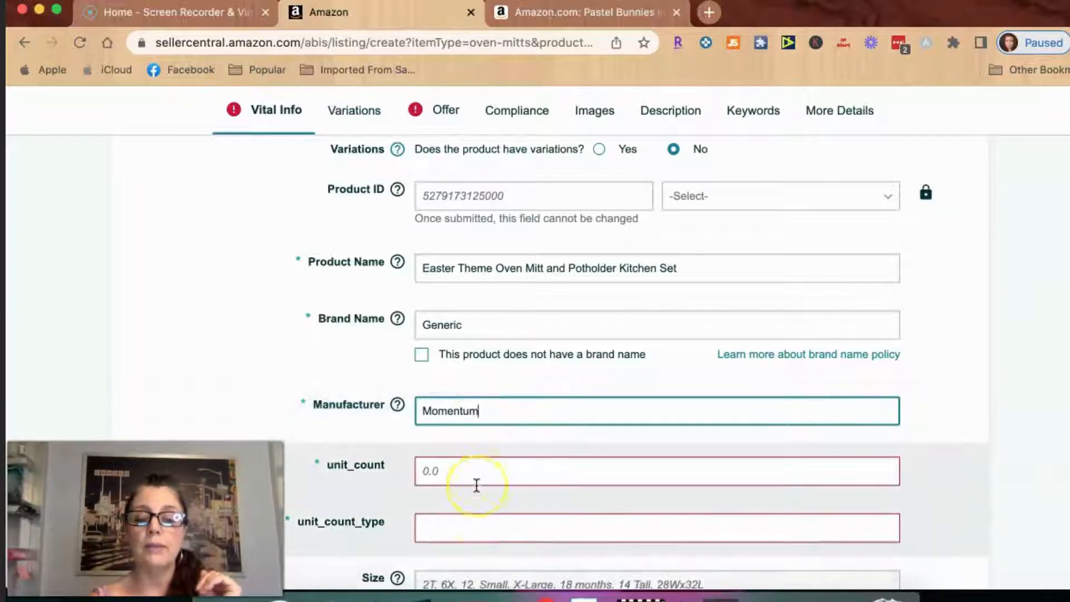
# Add a colon after "Kitchen Set" at the end of the product name.
pyautogui.scroll(-3, 477, 485)
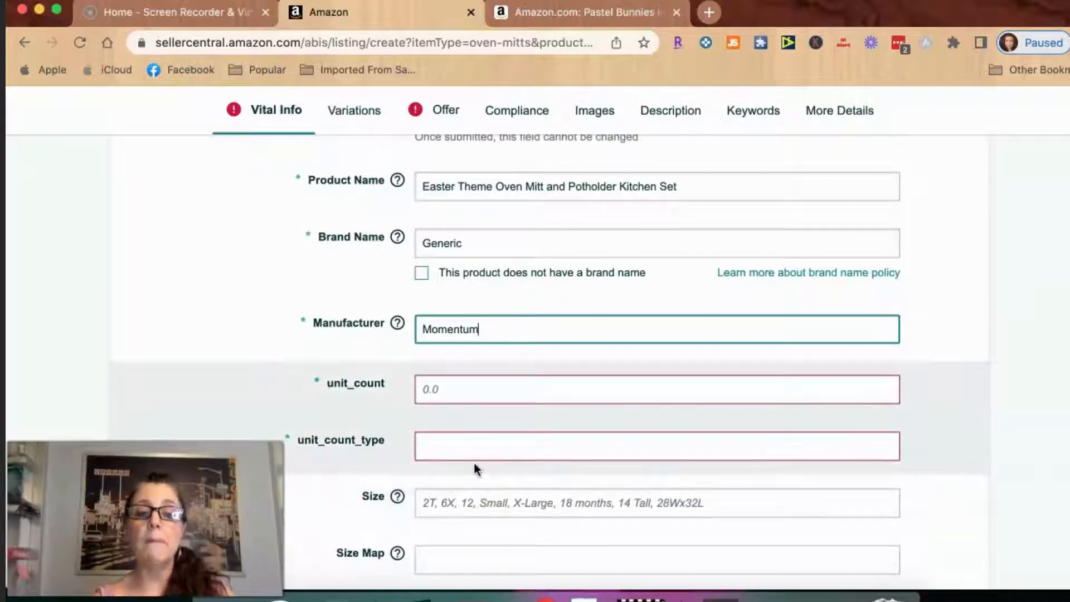
pyautogui.scroll(-1, 461, 452)
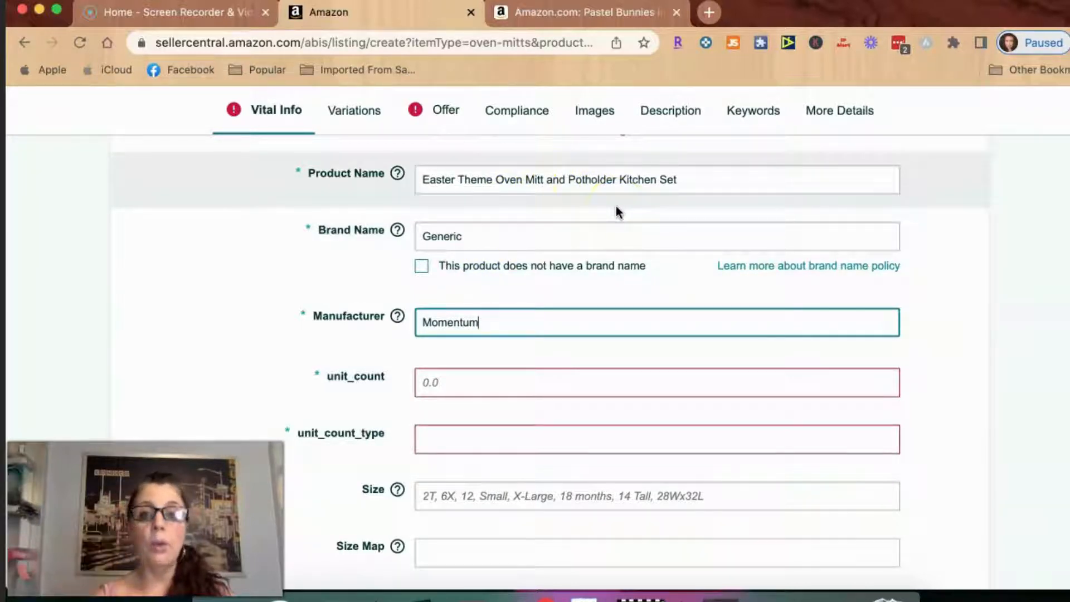
pyautogui.click(694, 184)
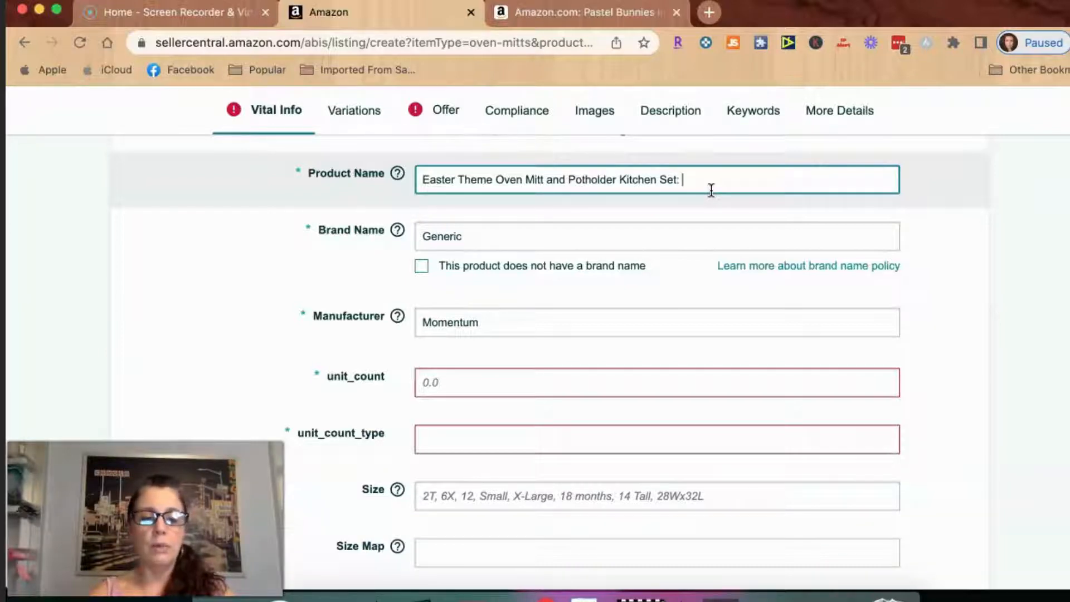
pyautogui.write('1 Ov')
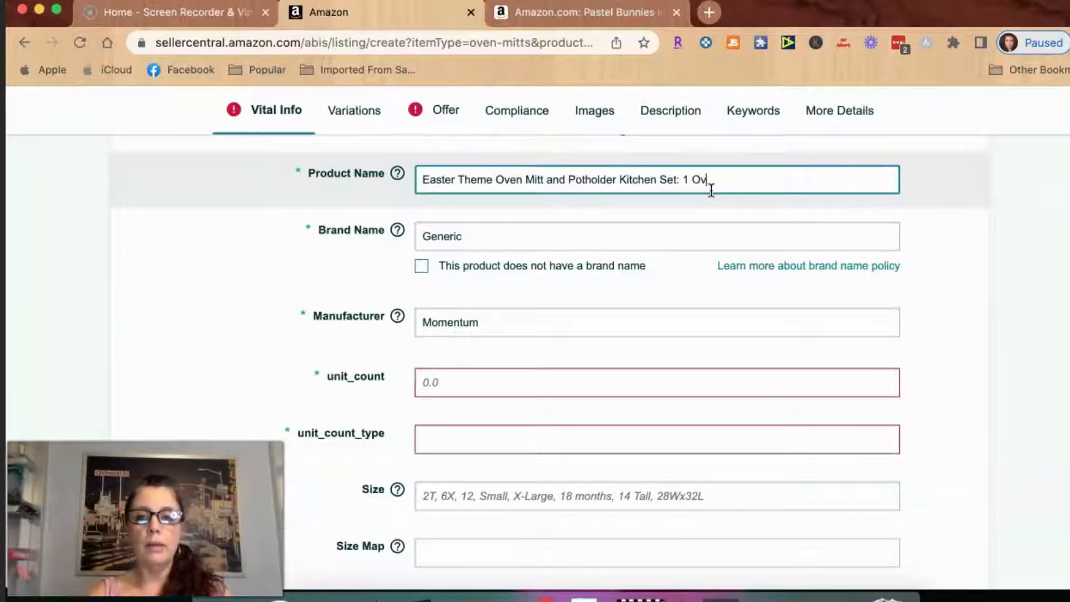
pyautogui.write('en Mitt')
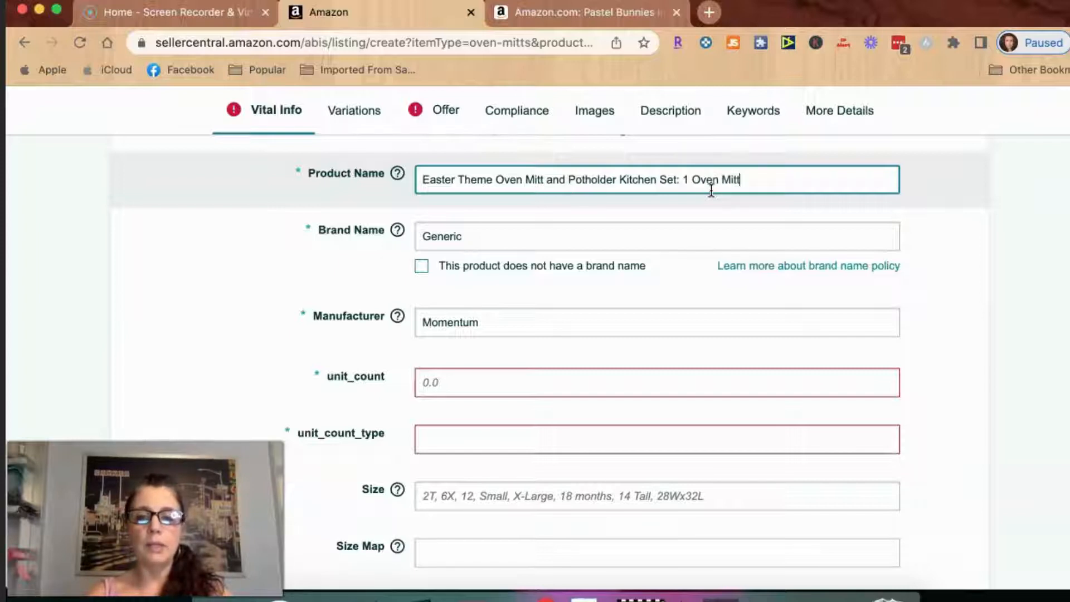
pyautogui.write(' 2 Pot')
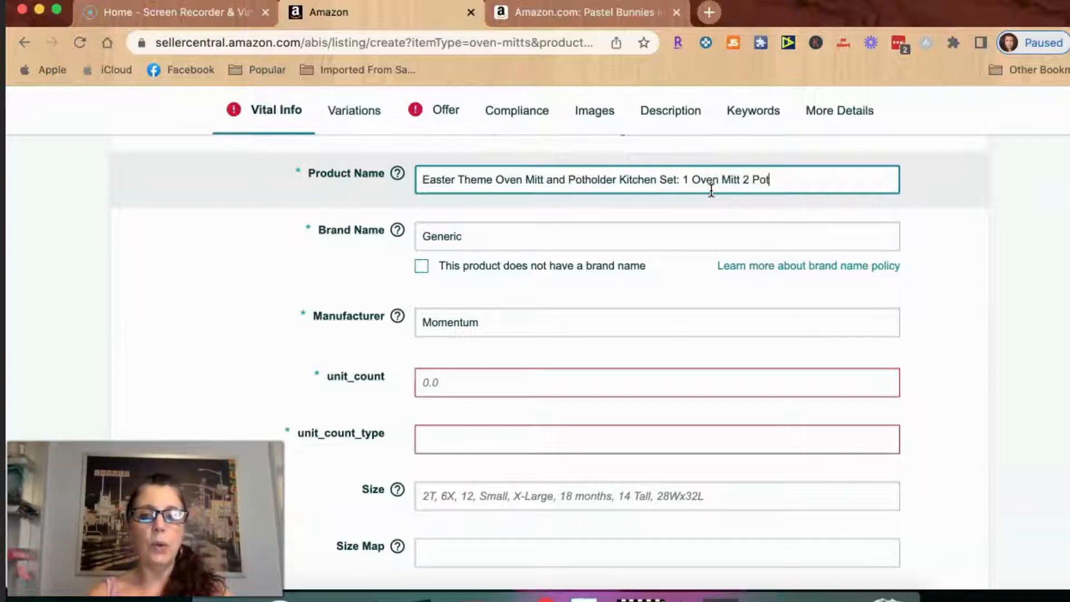
pyautogui.press('BackSpace')
pyautogui.press('BackSpace')
pyautogui.press('BackSpace')
pyautogui.press('BackSpace')
pyautogui.press('BackSpace')
pyautogui.press('BackSpace')
pyautogui.press('BackSpace')
pyautogui.press('BackSpace')
pyautogui.press('BackSpace')
pyautogui.press('BackSpace')
pyautogui.press('BackSpace')
pyautogui.press('BackSpace')
pyautogui.press('BackSpace')
pyautogui.press('BackSpace')
pyautogui.press('BackSpace')
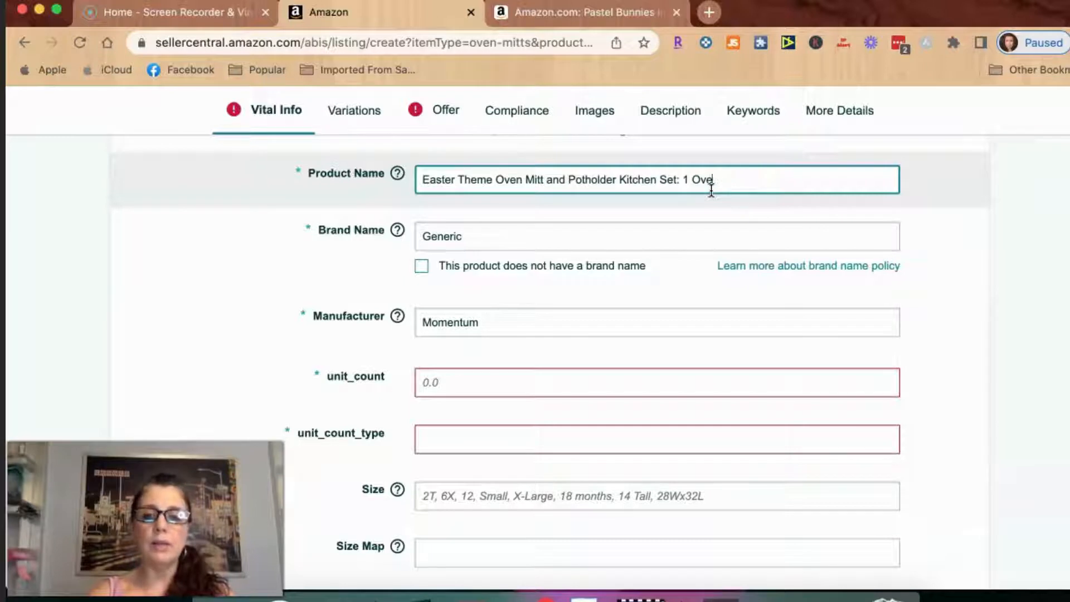
pyautogui.press('BackSpace')
pyautogui.press('BackSpace')
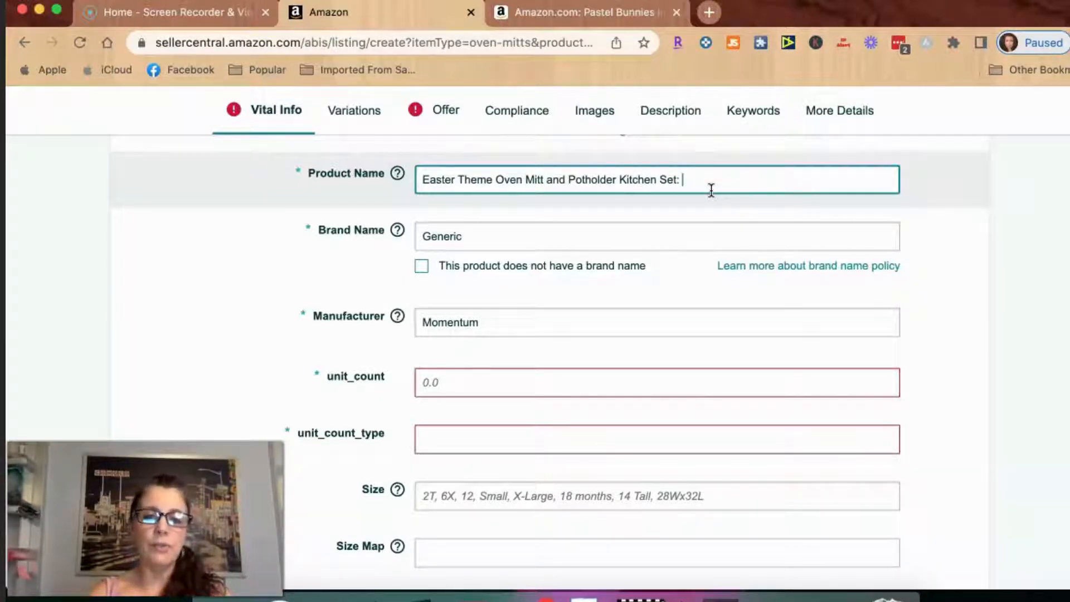
# Append "1 Oven Mitt 2 Potholders" after the colon in the product name.
pyautogui.write('1')
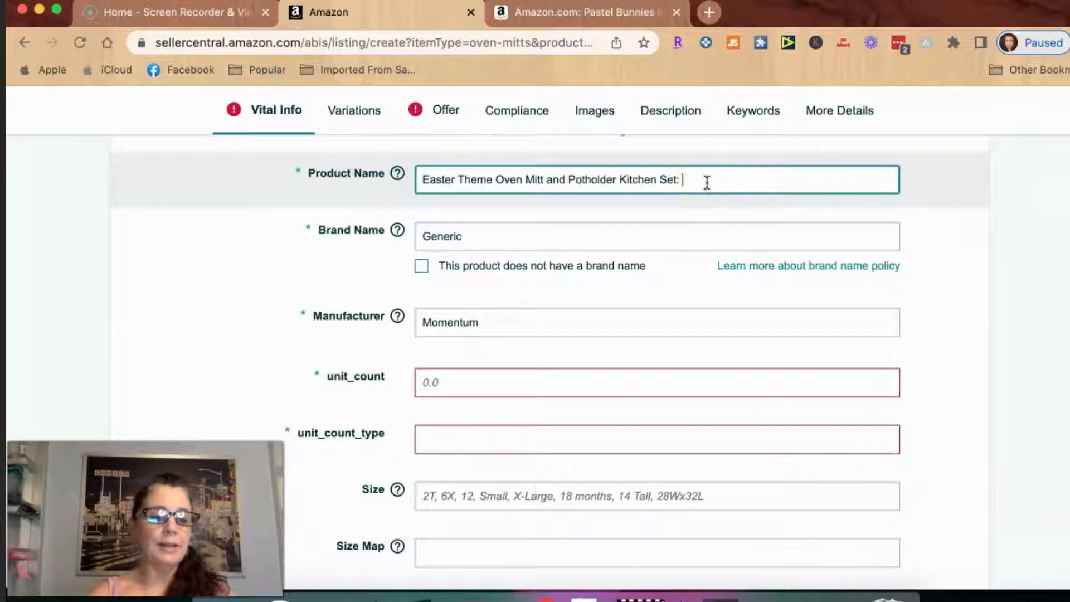
pyautogui.write(' Oven')
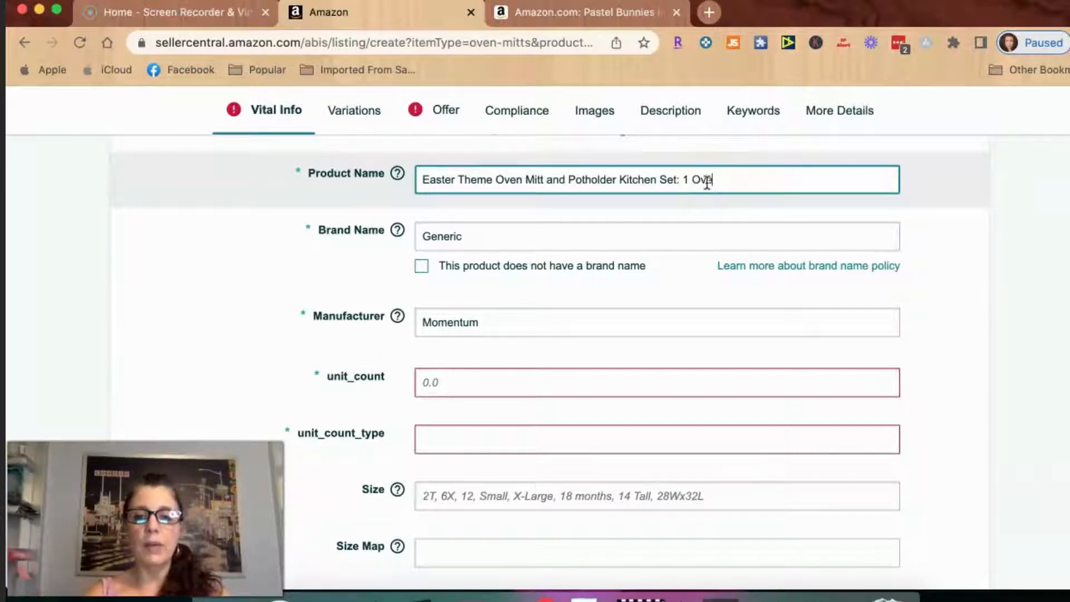
pyautogui.write(' Mitt')
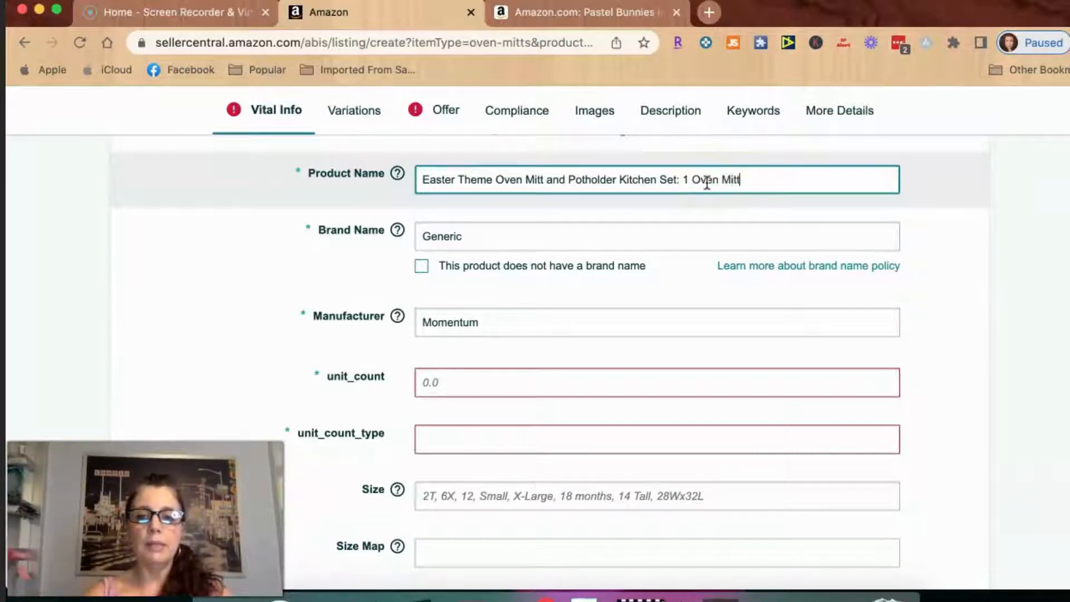
pyautogui.write(' 2 ')
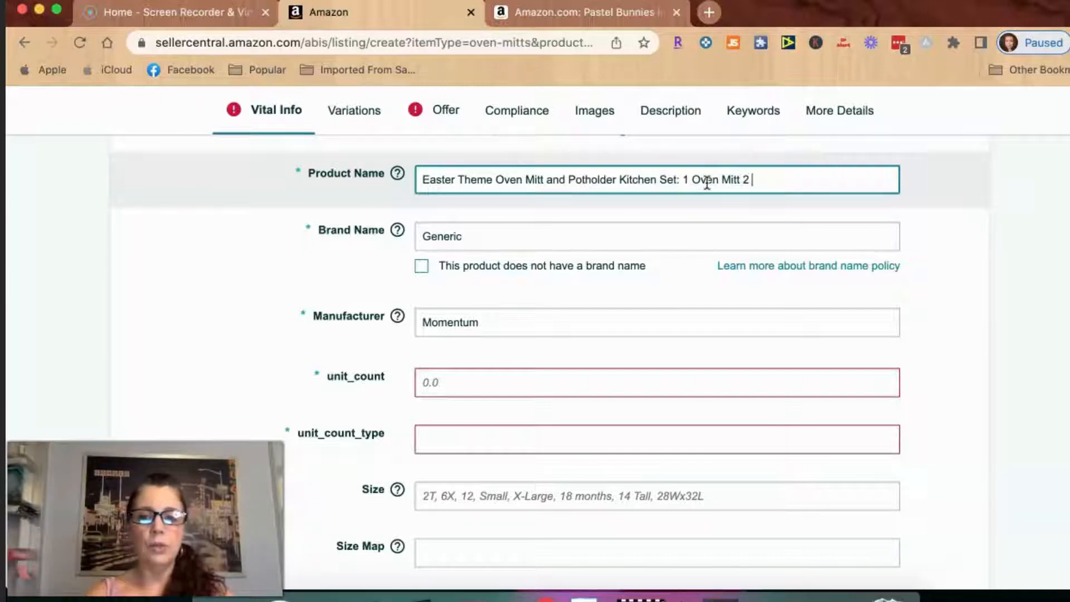
pyautogui.write('Potholders')
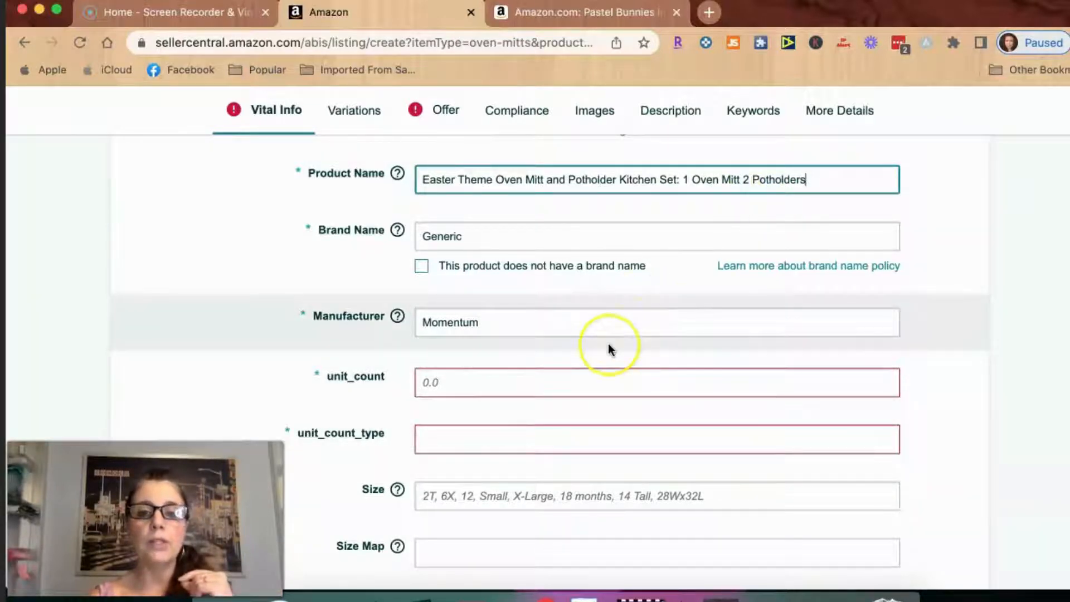
# Set the unit count to 1 and choose Count as the unit count type.
pyautogui.scroll(-1, 612, 348)
pyautogui.scroll(1, 612, 348)
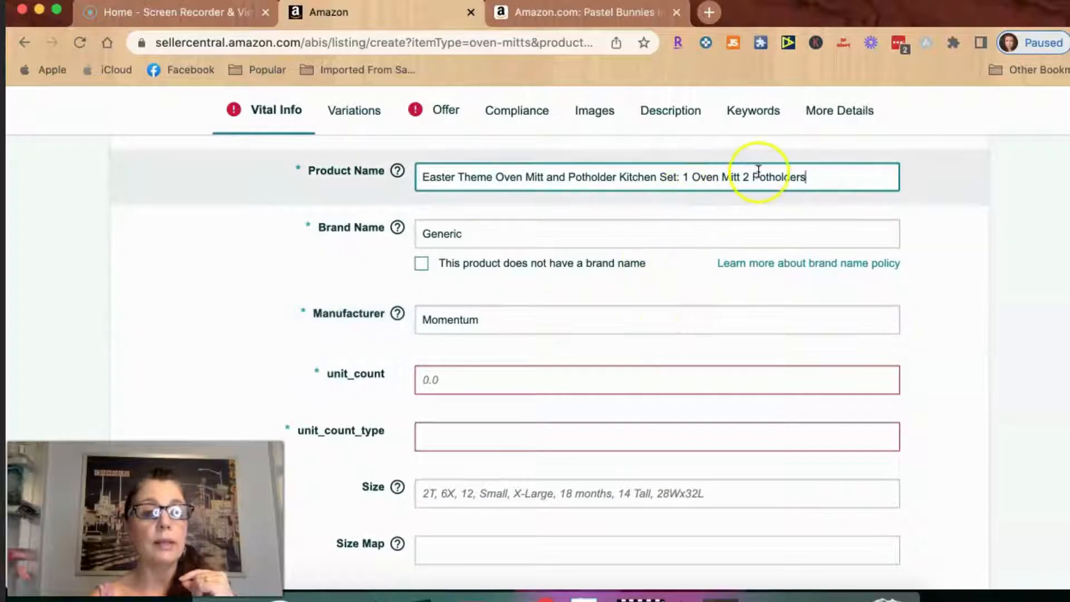
pyautogui.click(433, 383)
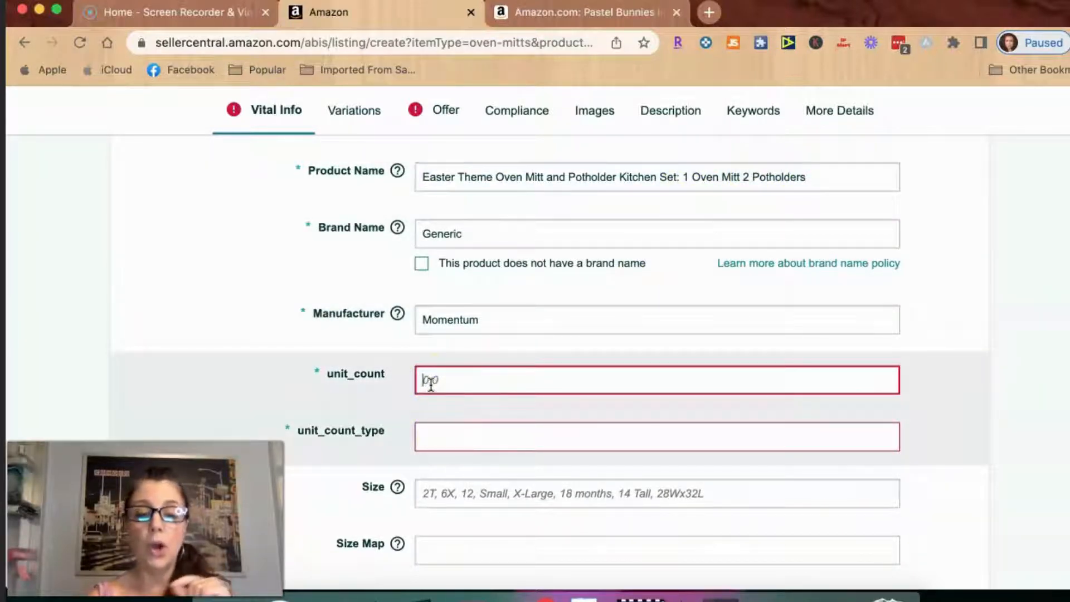
pyautogui.write('1')
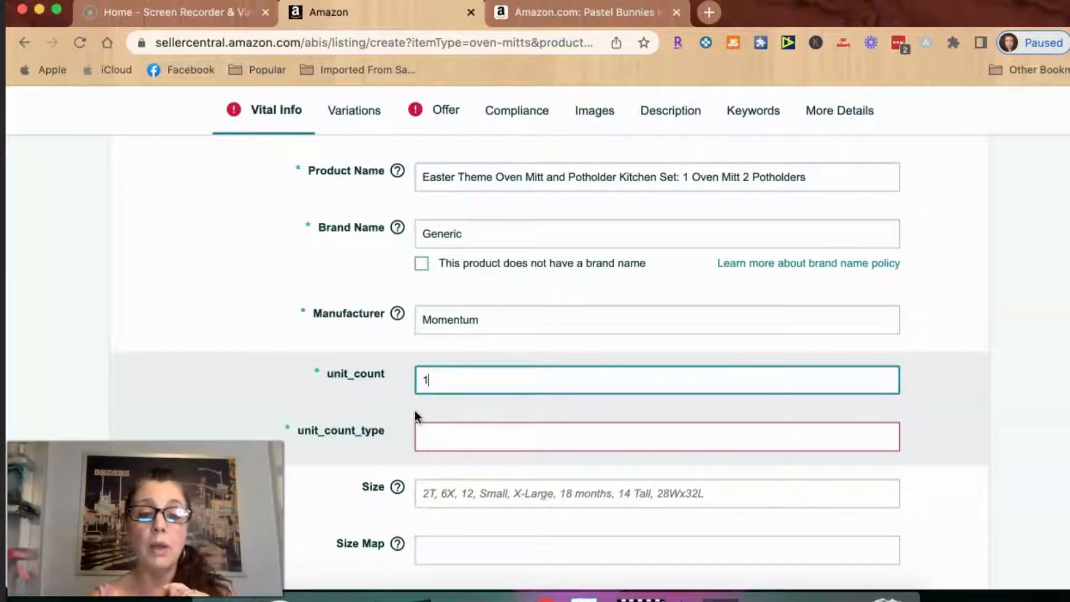
pyautogui.scroll(-1, 414, 412)
pyautogui.click(431, 348)
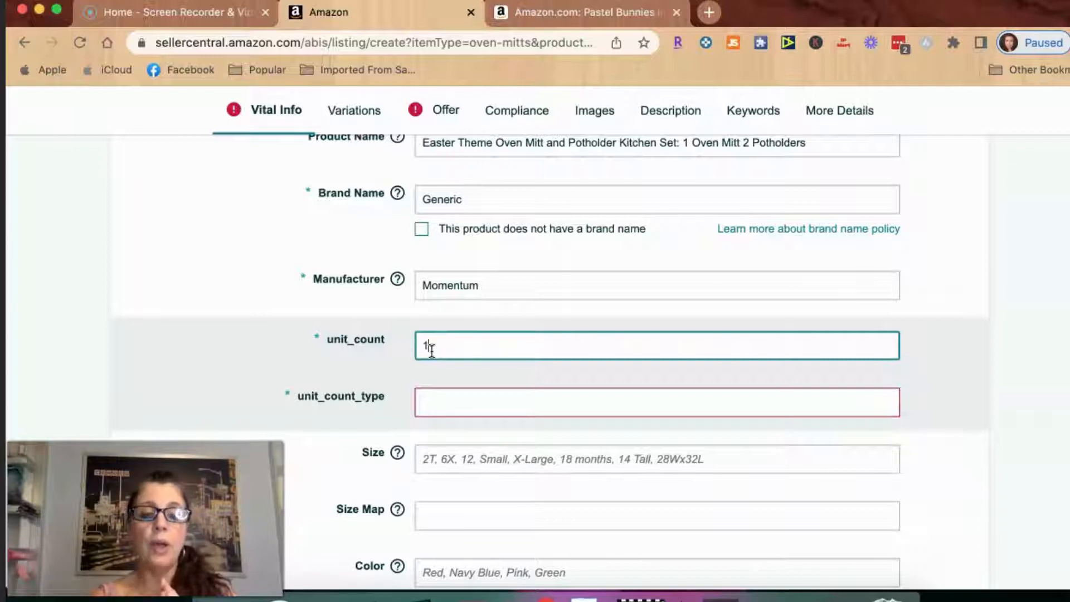
pyautogui.click(431, 397)
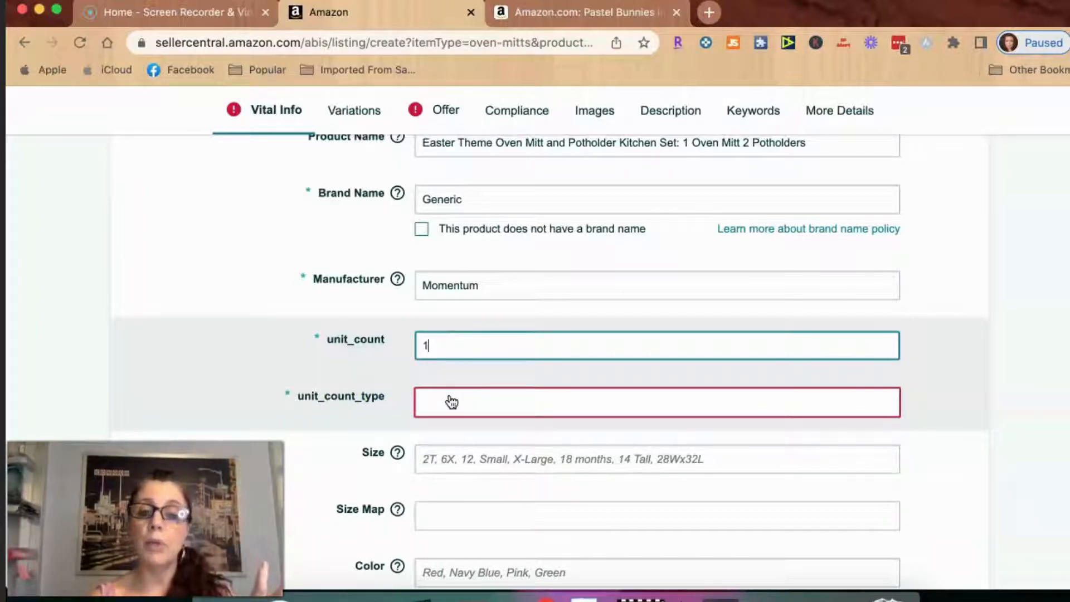
pyautogui.click(452, 402)
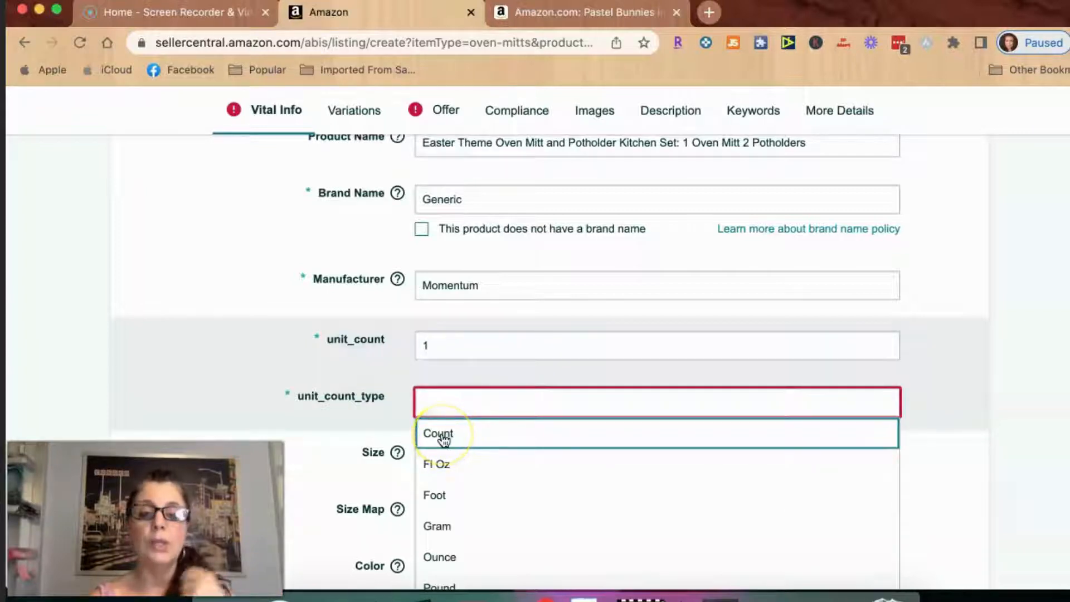
pyautogui.scroll(-2, 484, 382)
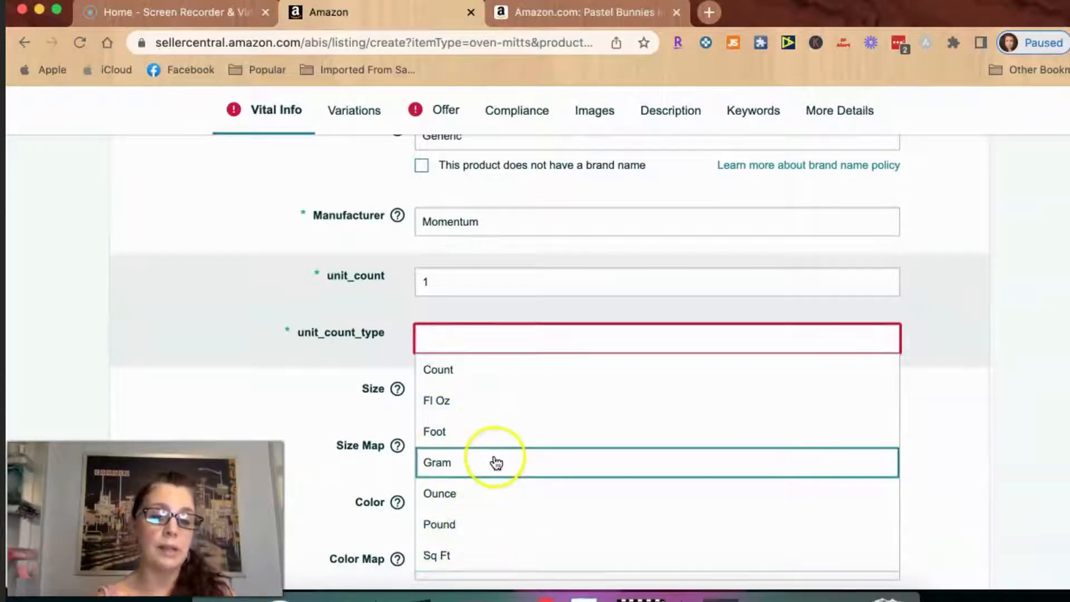
pyautogui.click(464, 371)
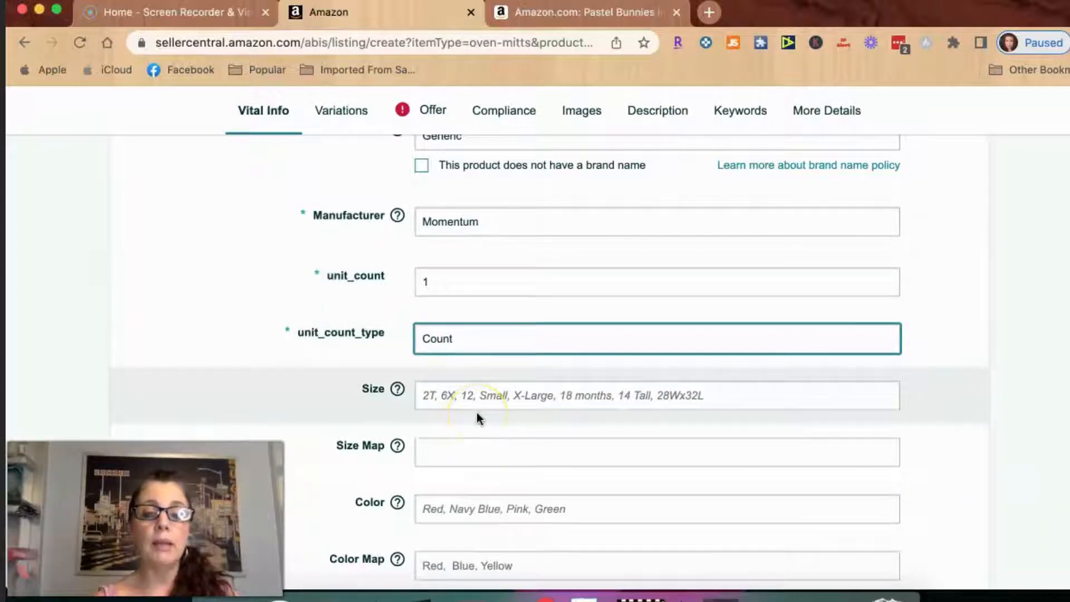
# Enter OS as both the size and the size map.
pyautogui.scroll(-1, 477, 415)
pyautogui.click(451, 345)
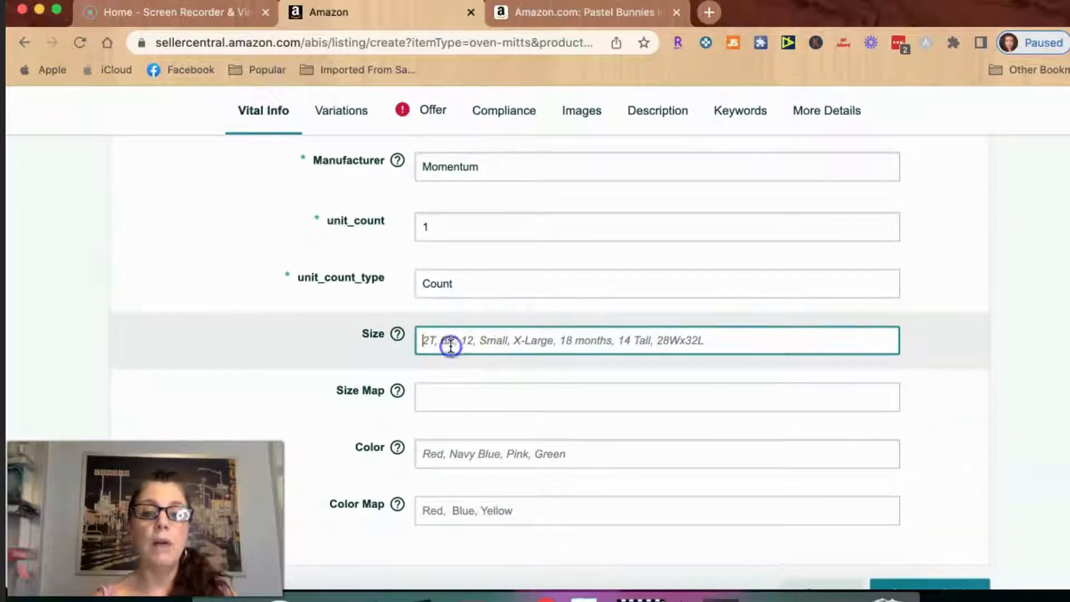
pyautogui.write('O')
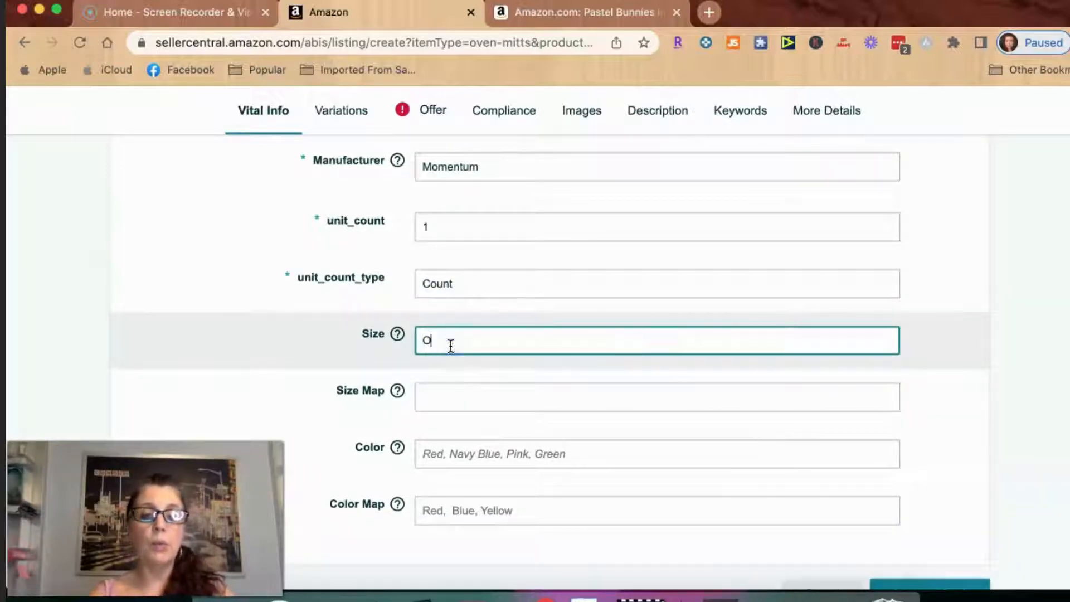
pyautogui.write('S')
pyautogui.click(430, 402)
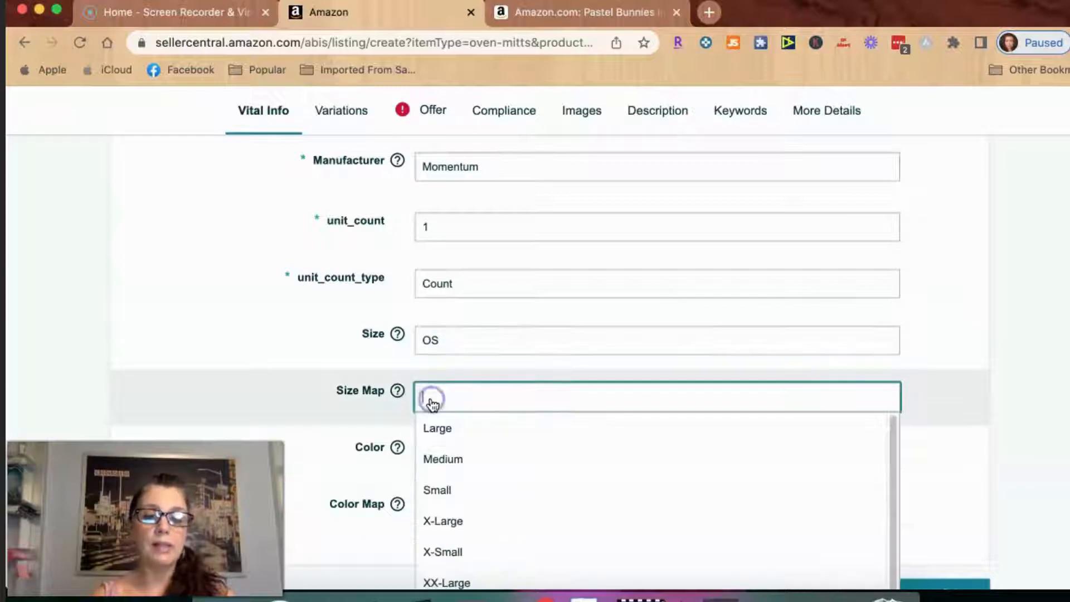
pyautogui.write('OS')
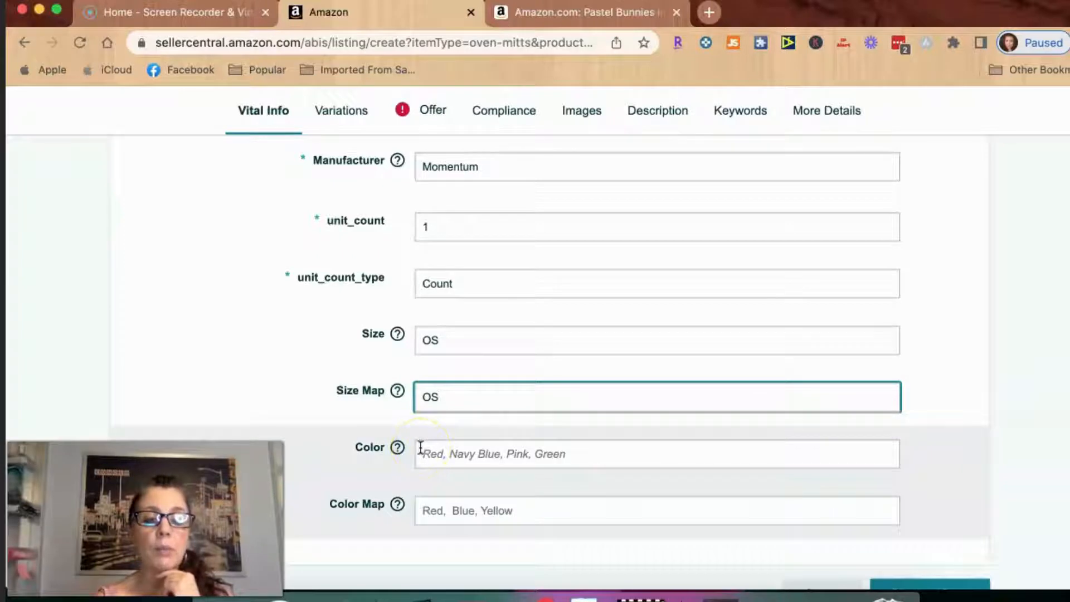
pyautogui.click(437, 504)
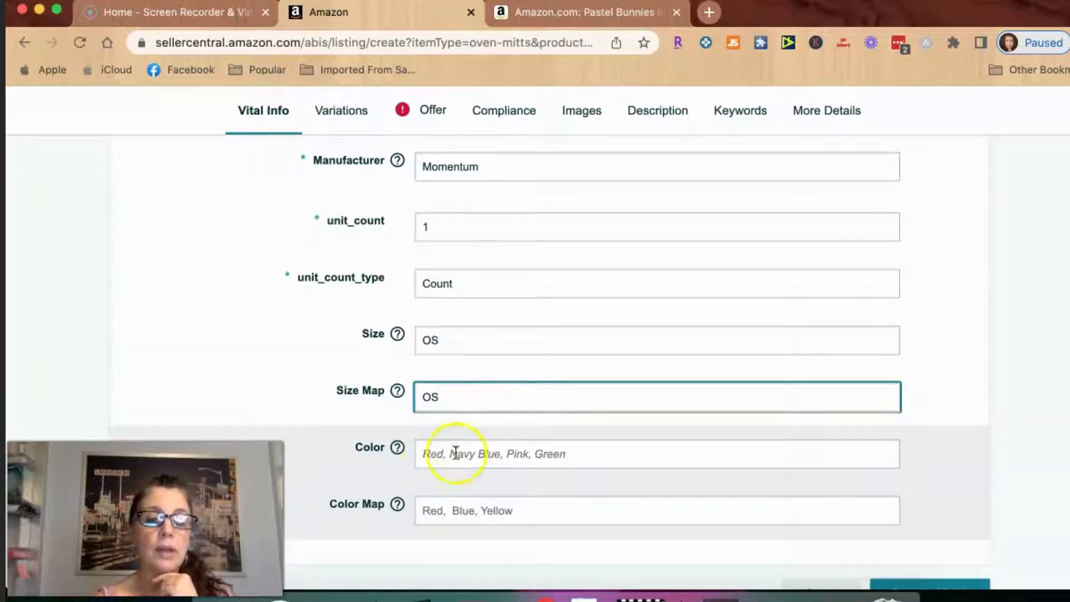
# Specify that the product has variations and choose Color as the attribute that differs between variants.
pyautogui.scroll(5, 486, 483)
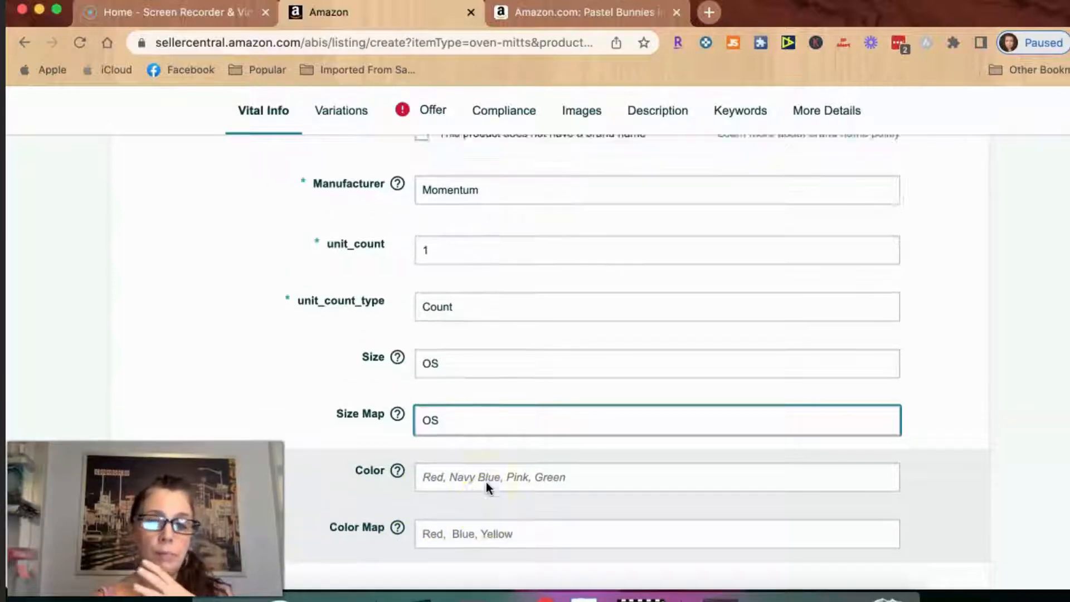
pyautogui.scroll(2, 486, 483)
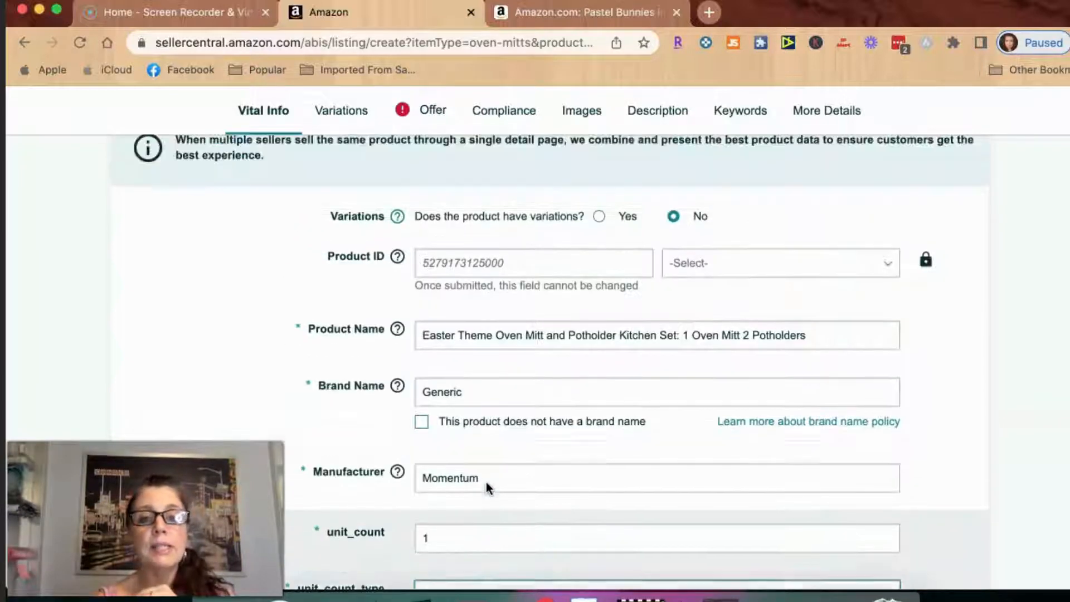
pyautogui.scroll(2, 486, 483)
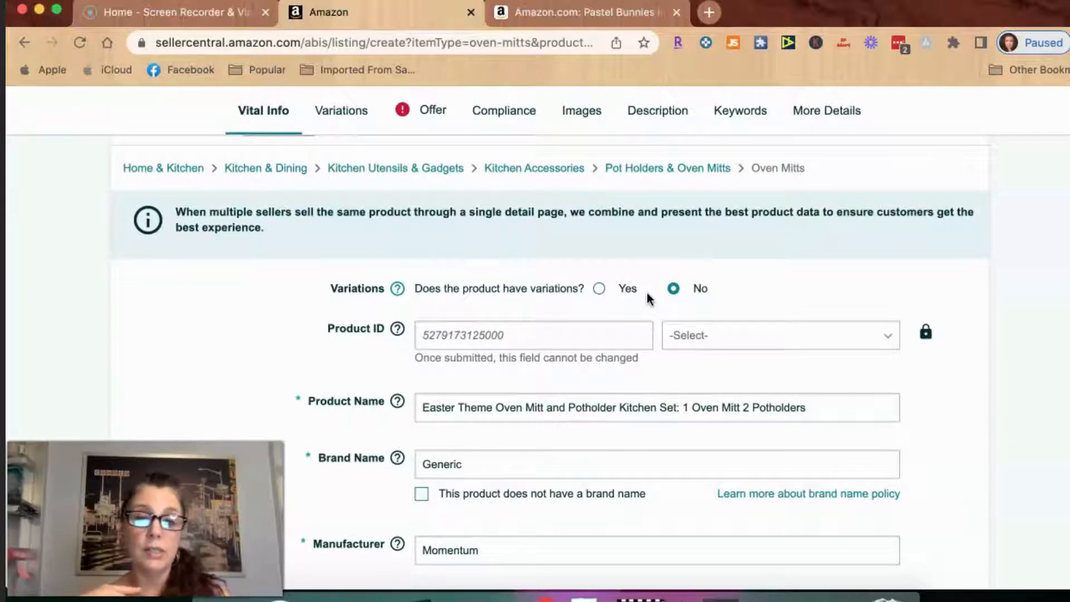
pyautogui.click(673, 289)
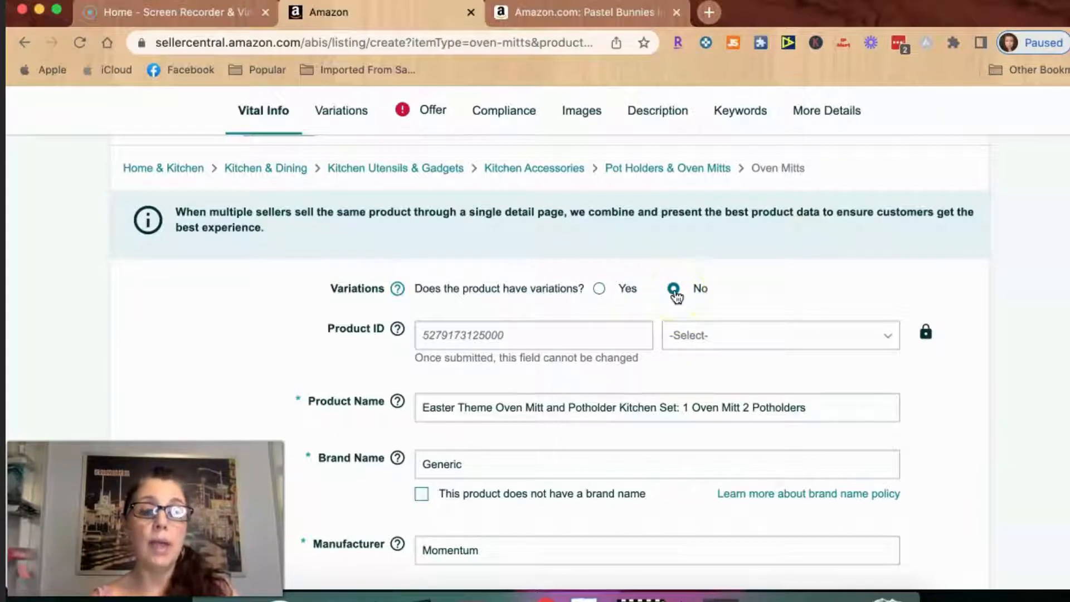
pyautogui.click(601, 290)
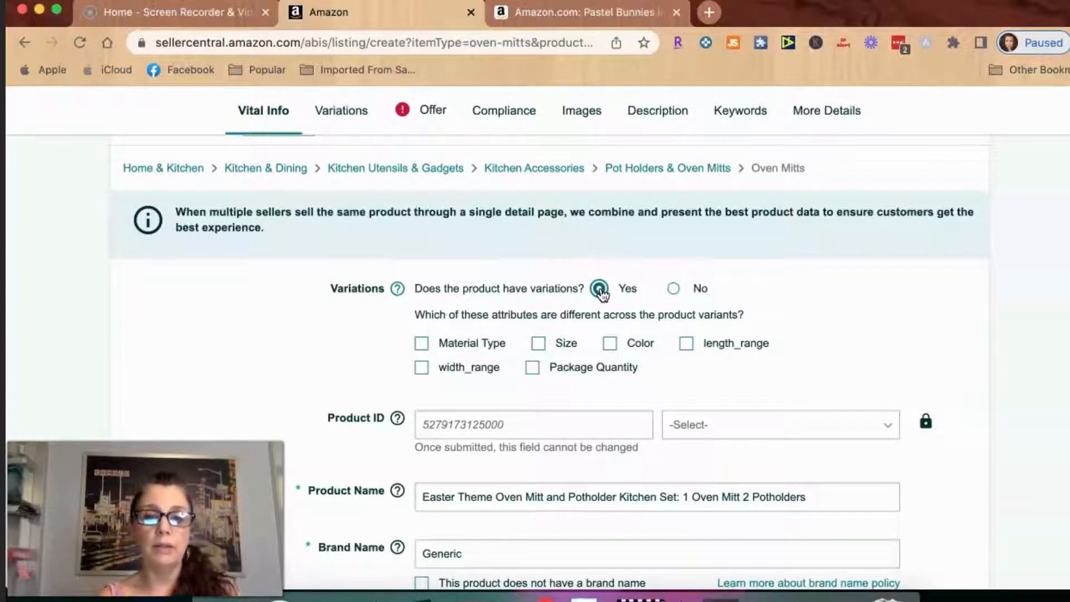
pyautogui.click(610, 344)
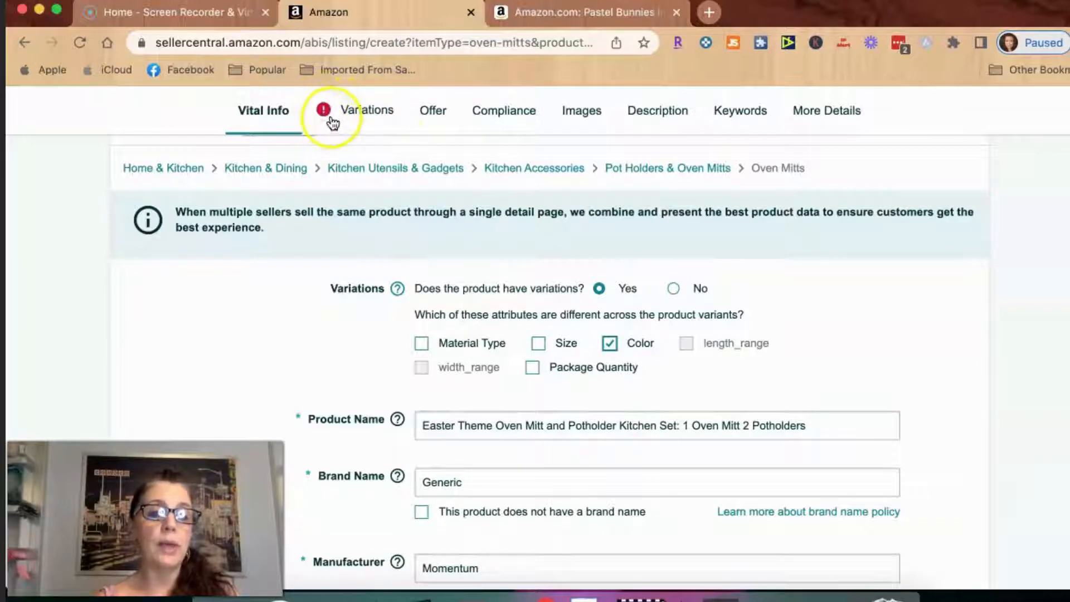
# Go to the listing's variations and add Pink as a color variant.
pyautogui.click(362, 112)
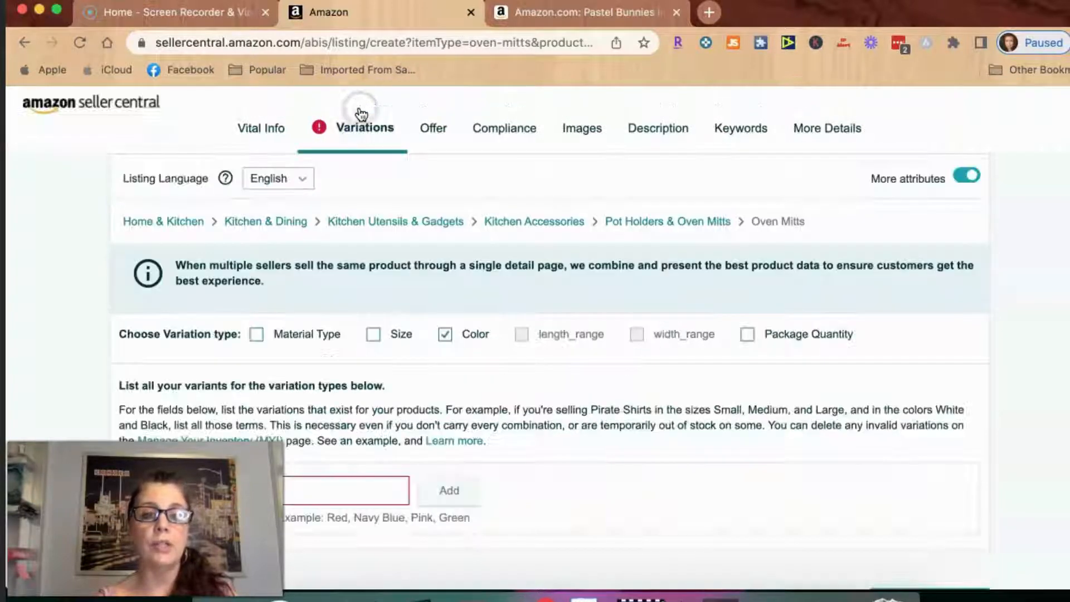
pyautogui.scroll(-3, 430, 203)
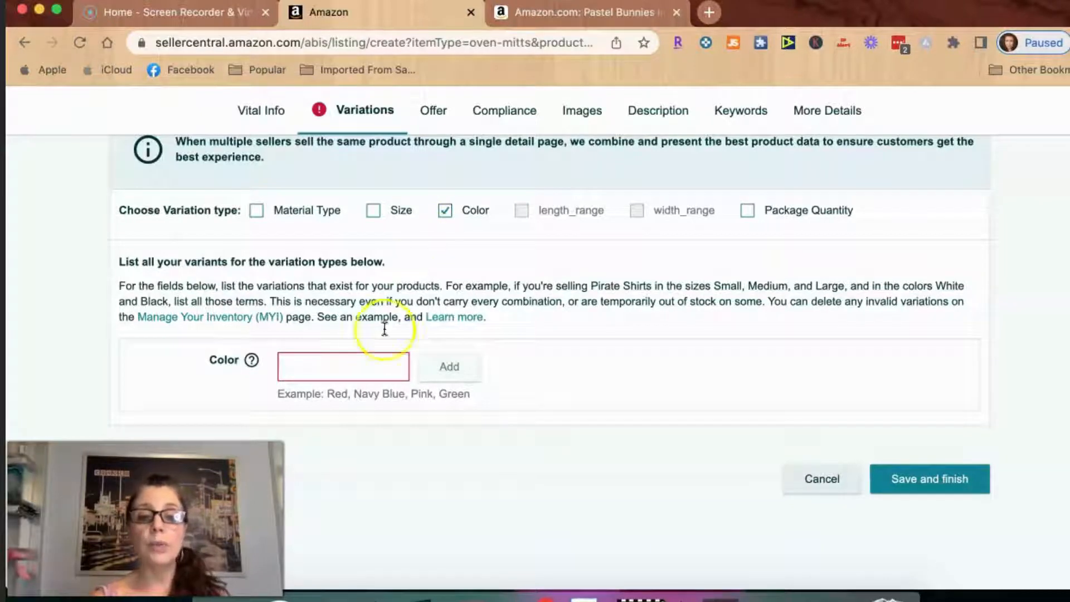
pyautogui.click(338, 368)
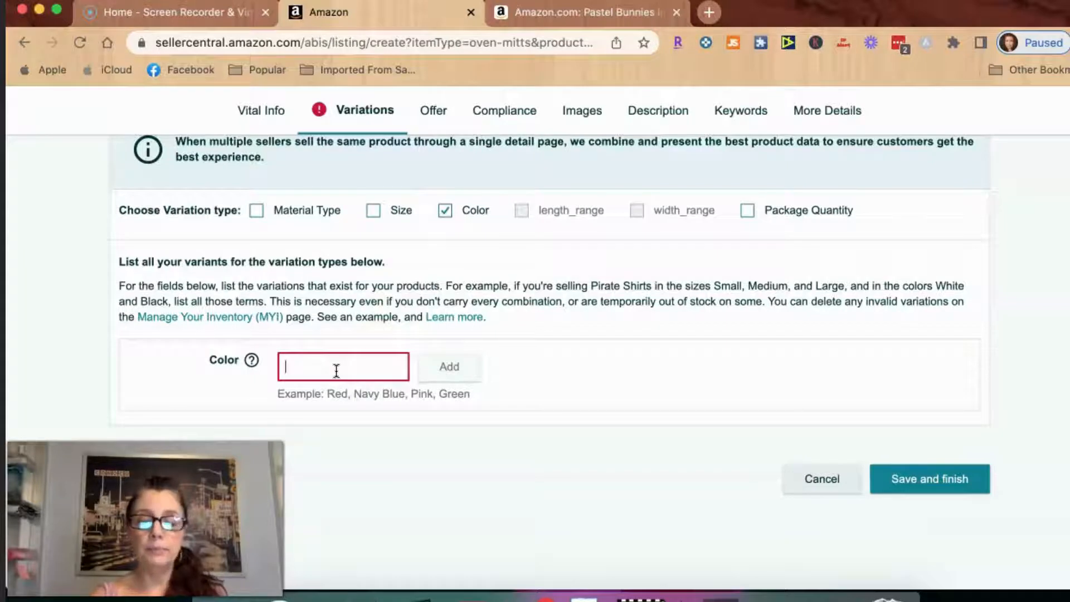
pyautogui.write('Pink')
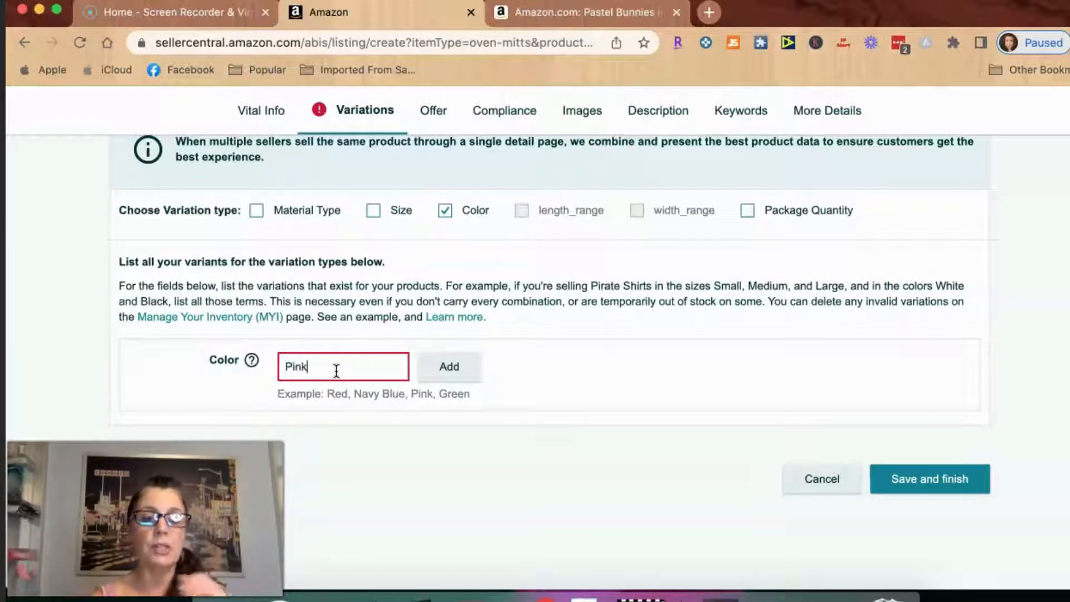
pyautogui.click(437, 384)
pyautogui.click(364, 376)
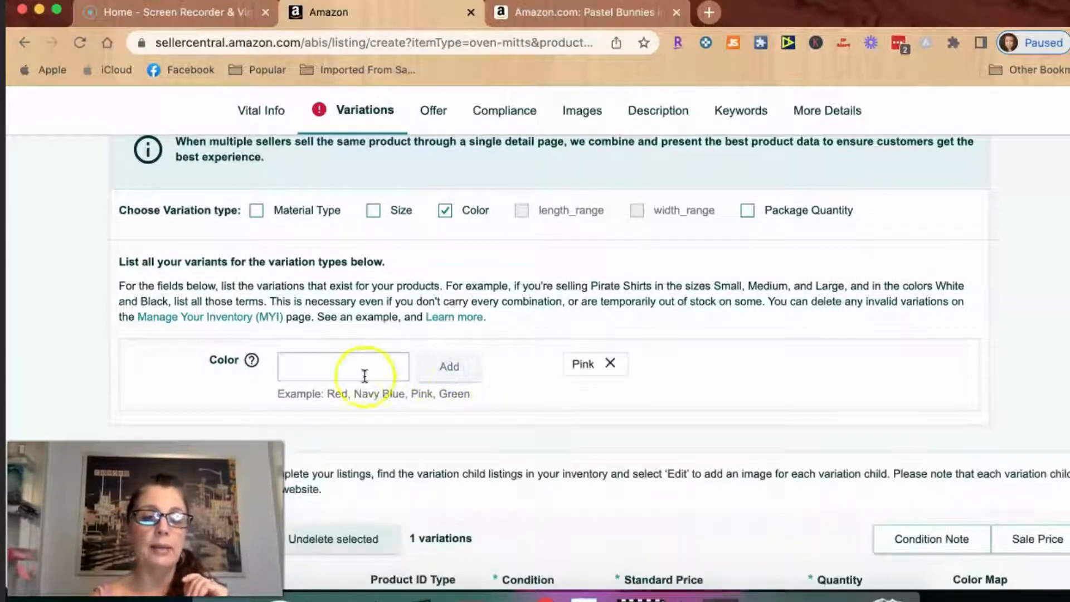
pyautogui.scroll(-5, 359, 374)
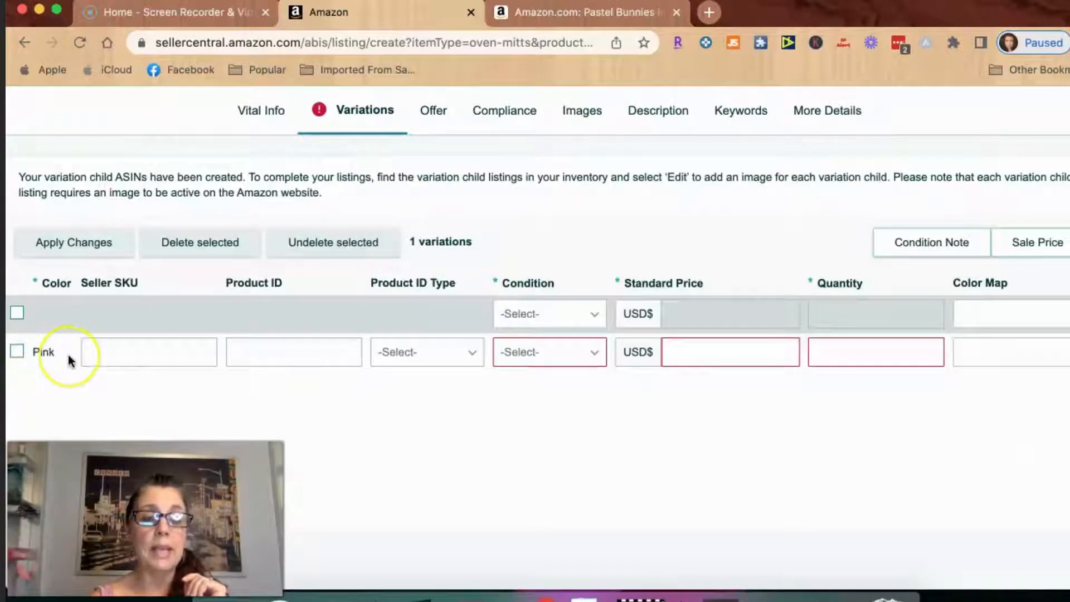
# Add Bunny and Easter Chick as two further color variants.
pyautogui.scroll(5, 68, 354)
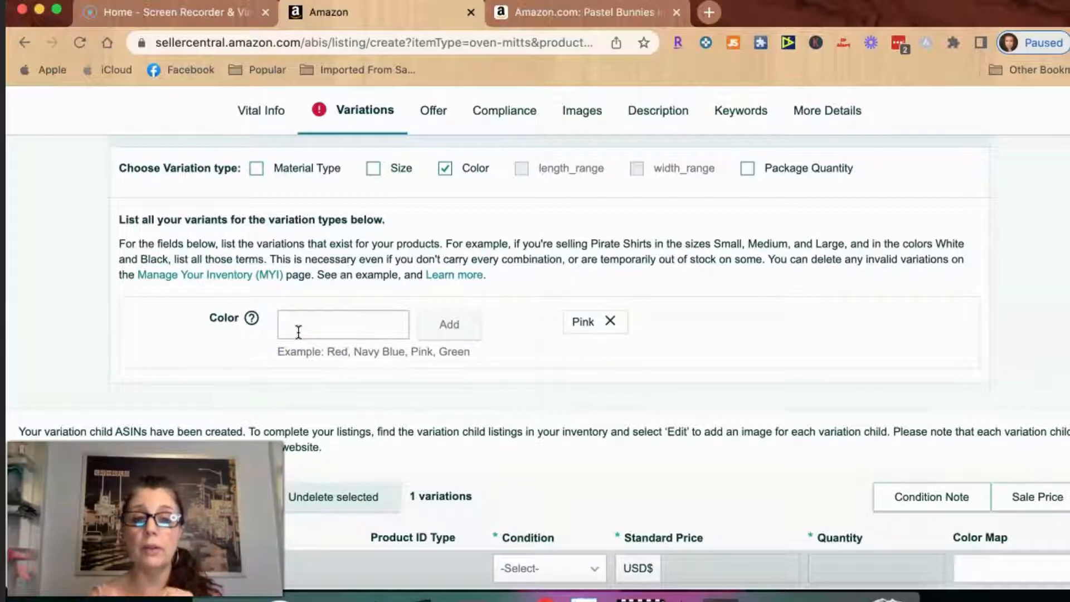
pyautogui.click(298, 332)
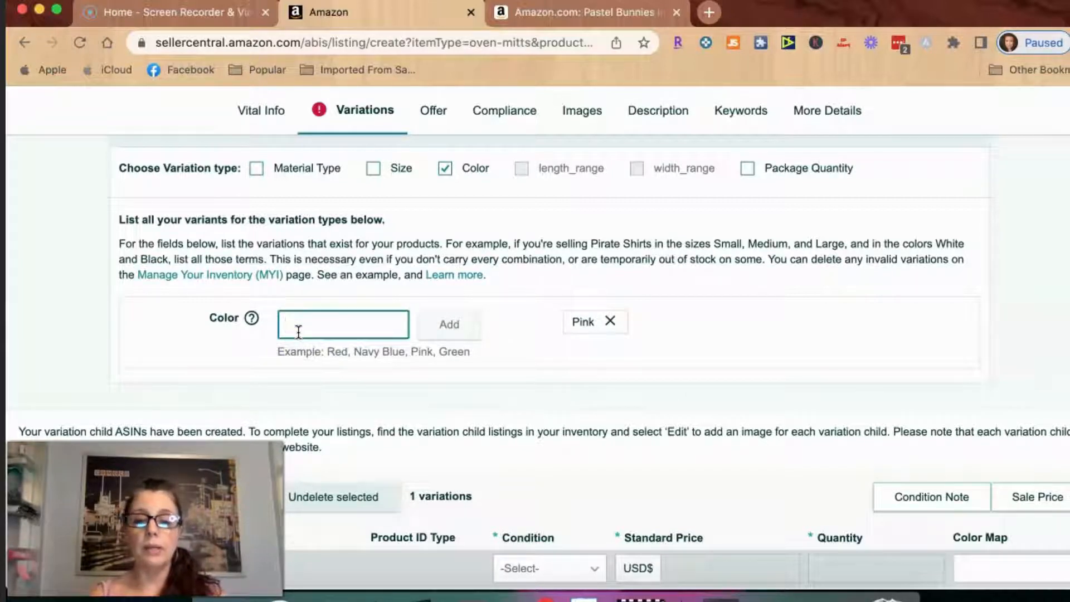
pyautogui.write('Bunny')
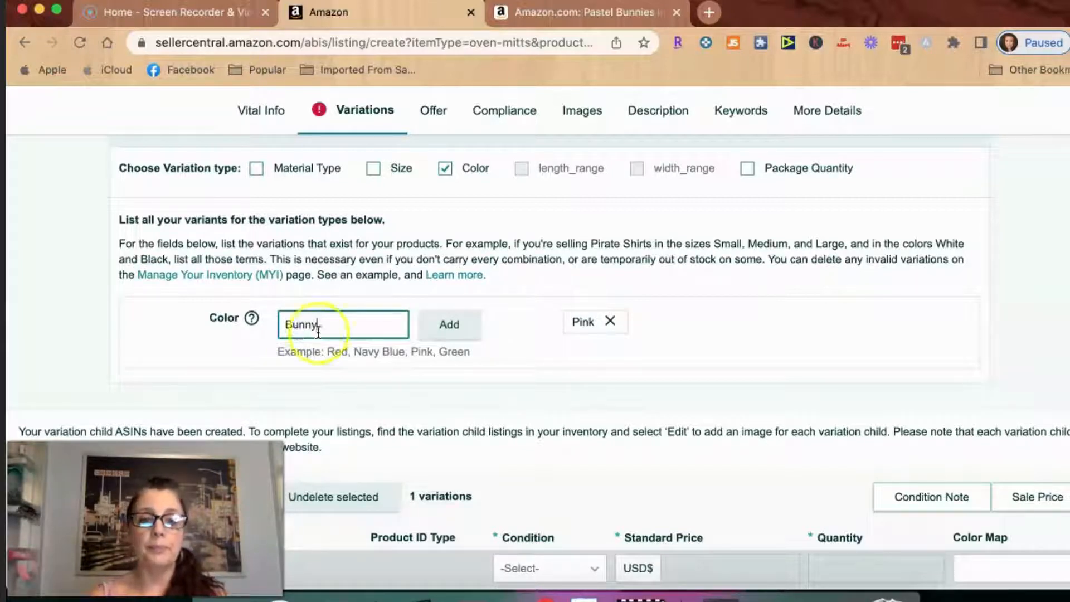
pyautogui.click(448, 326)
pyautogui.click(356, 336)
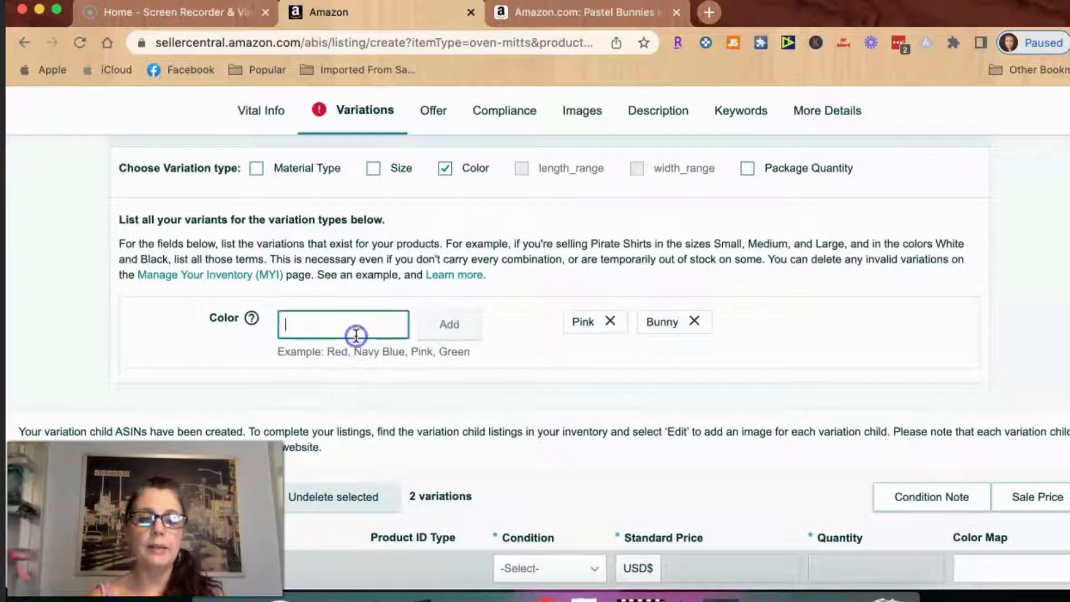
pyautogui.write('Easter')
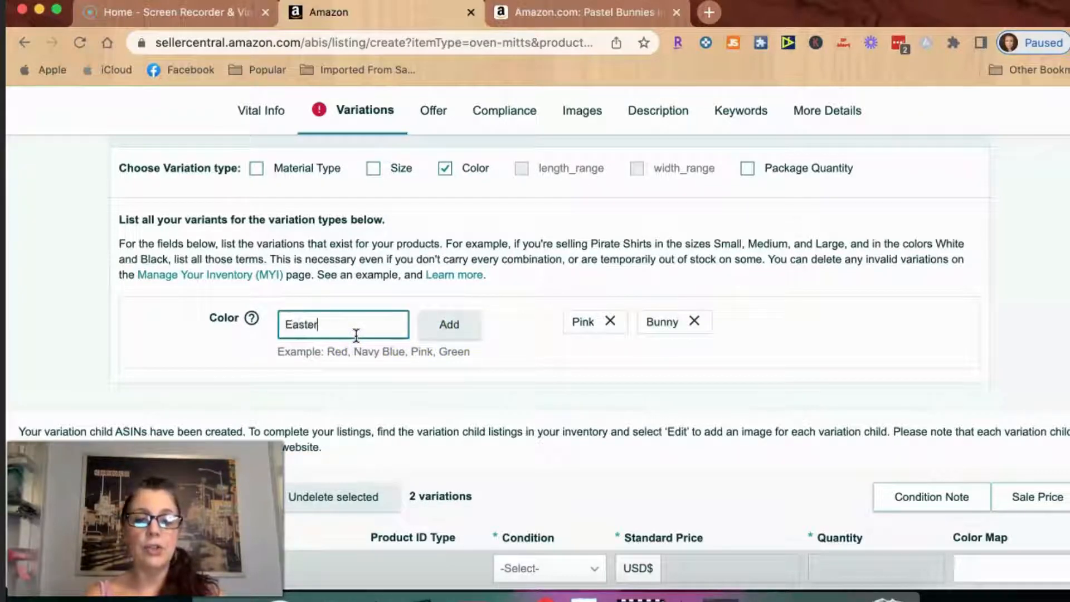
pyautogui.write(' Chick')
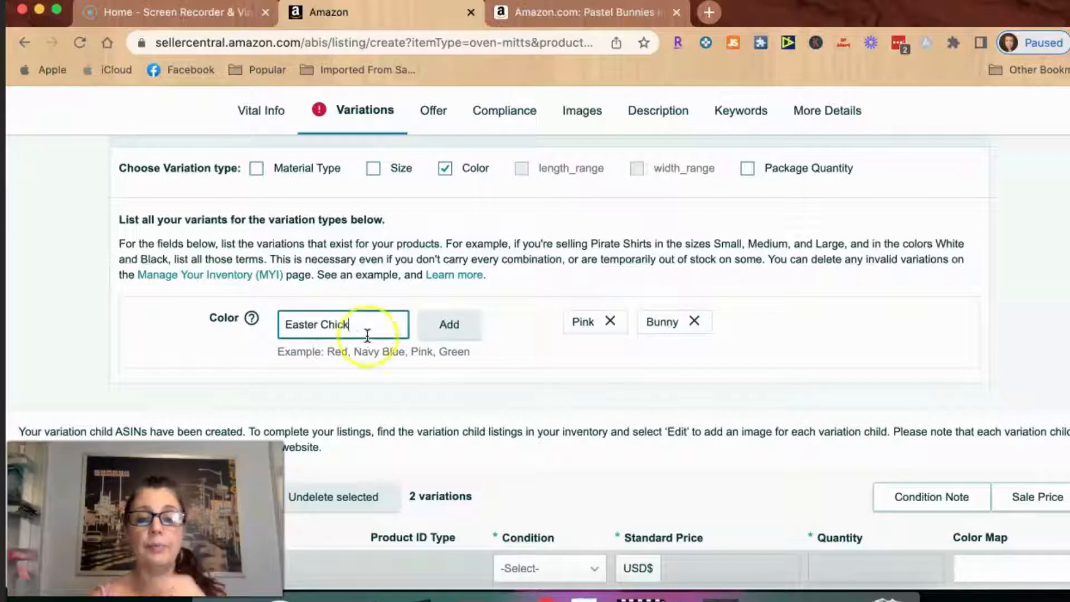
pyautogui.click(438, 333)
# Mark the Pink variation for deletion in the list of child variations.
pyautogui.scroll(-5, 487, 338)
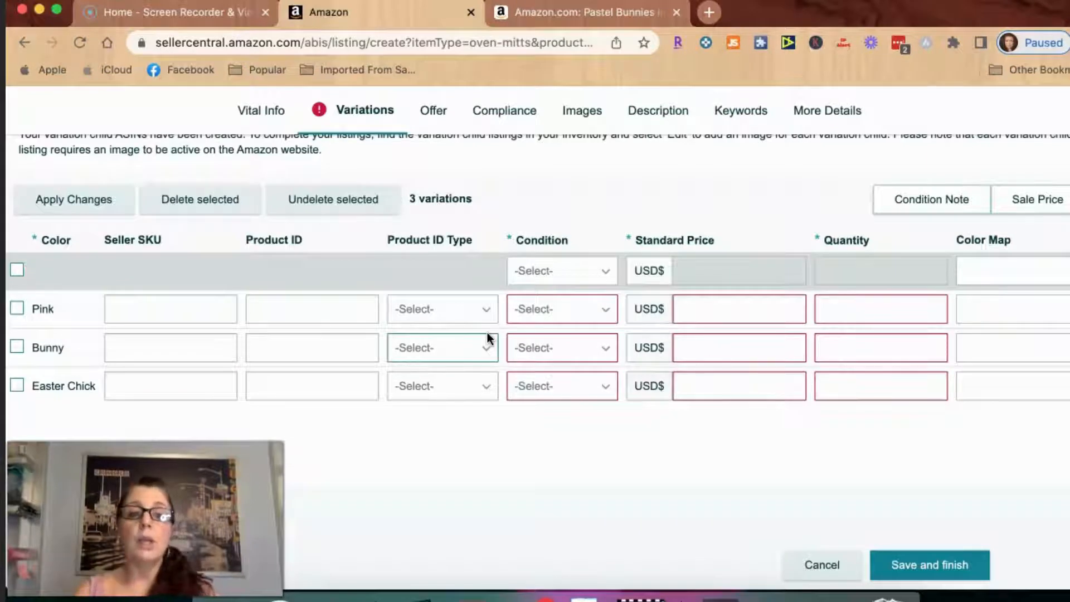
pyautogui.click(18, 311)
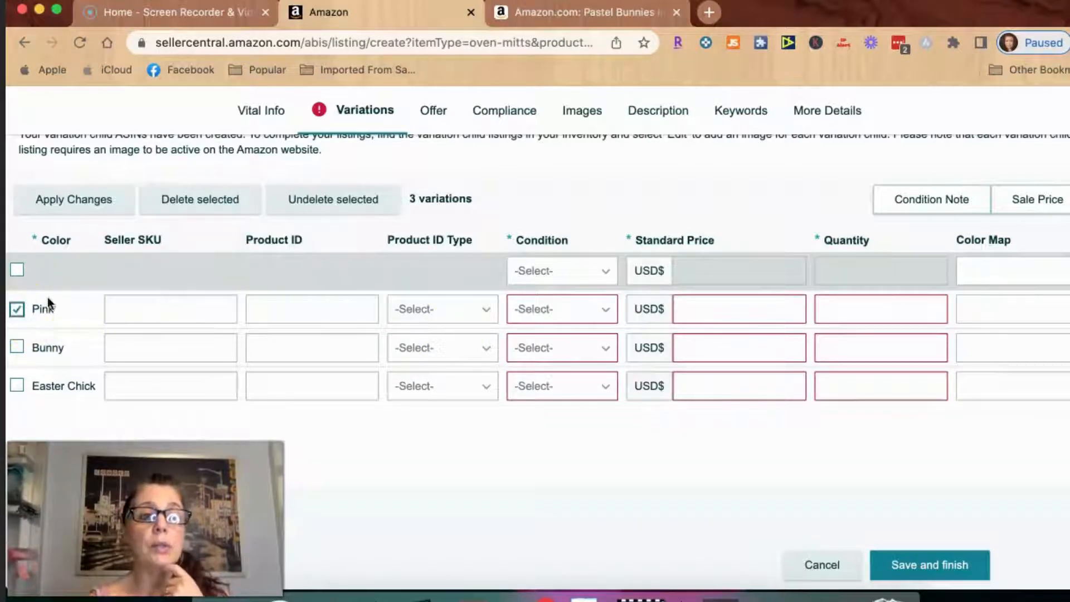
pyautogui.click(219, 200)
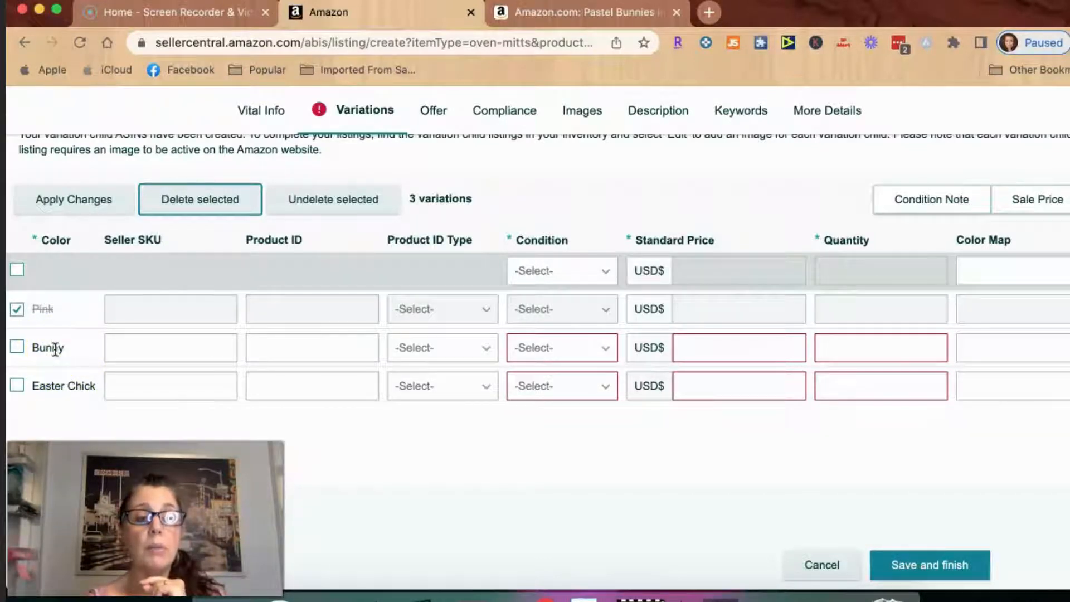
pyautogui.click(79, 350)
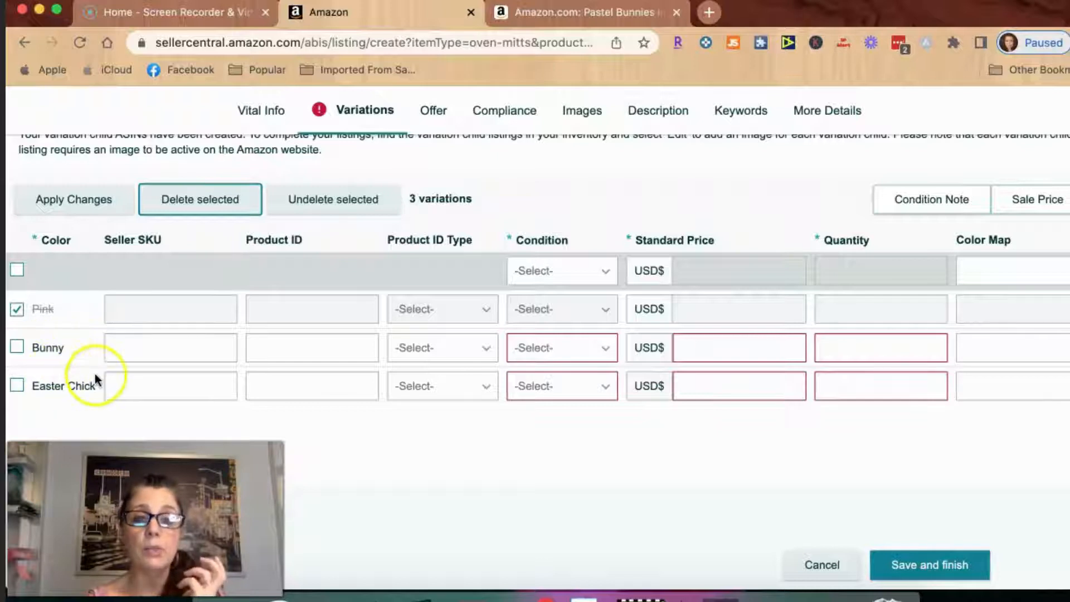
# Review the product name and other vital info, glancing at the Pastel Bunnies listing on Amazon for its title.
pyautogui.click(268, 114)
pyautogui.scroll(-5, 520, 311)
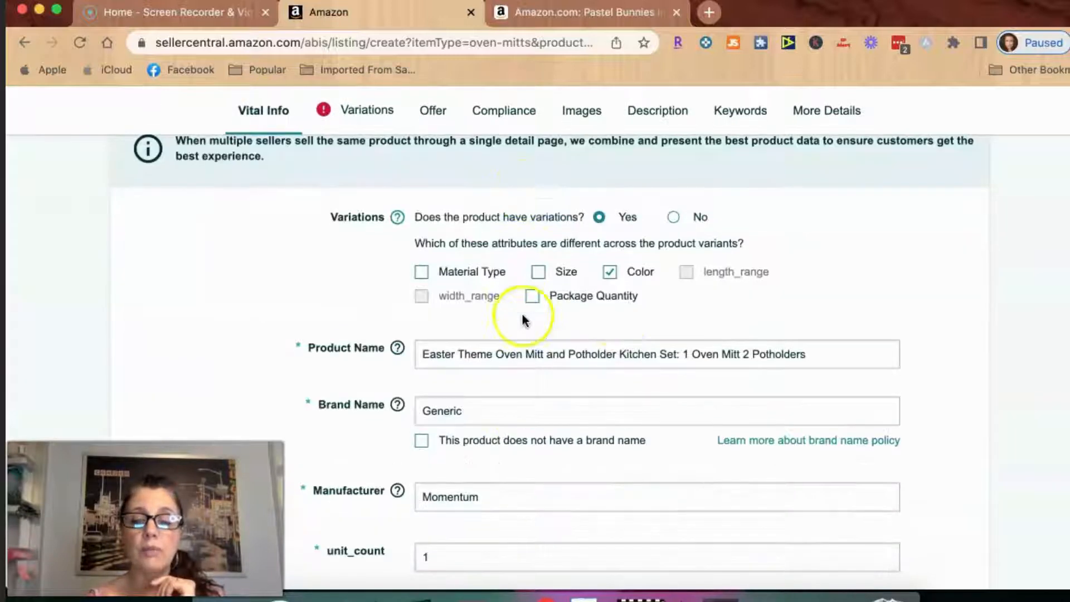
pyautogui.click(834, 353)
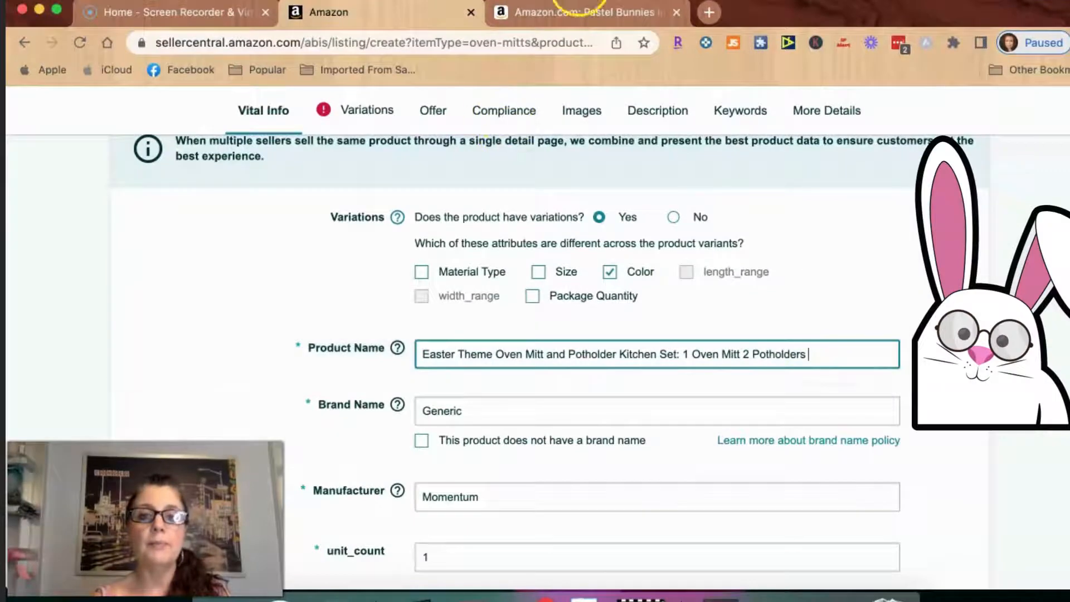
pyautogui.click(567, 15)
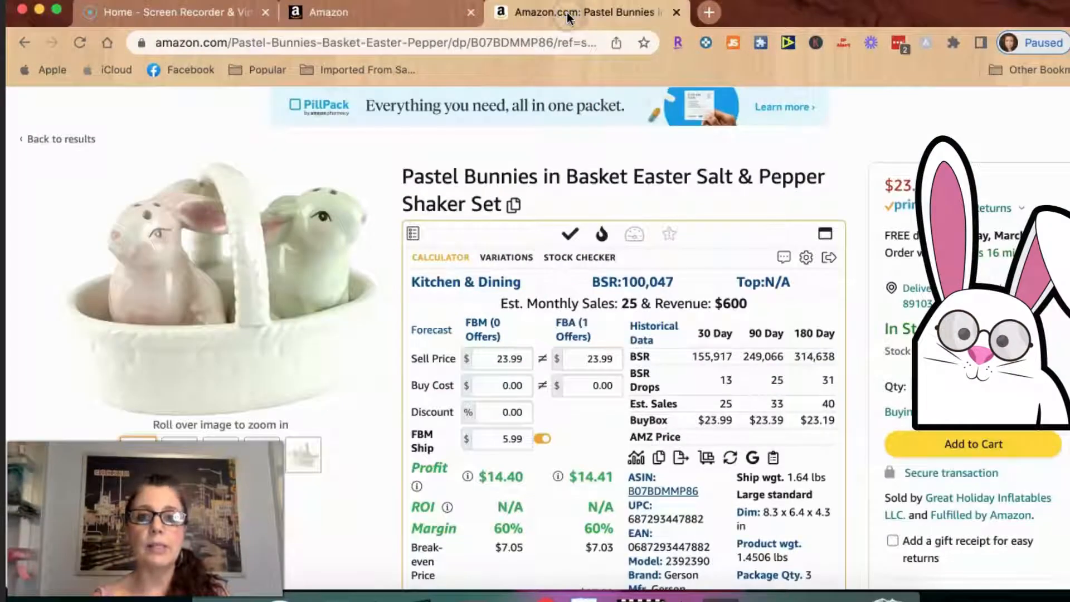
pyautogui.click(390, 18)
pyautogui.scroll(-1, 396, 251)
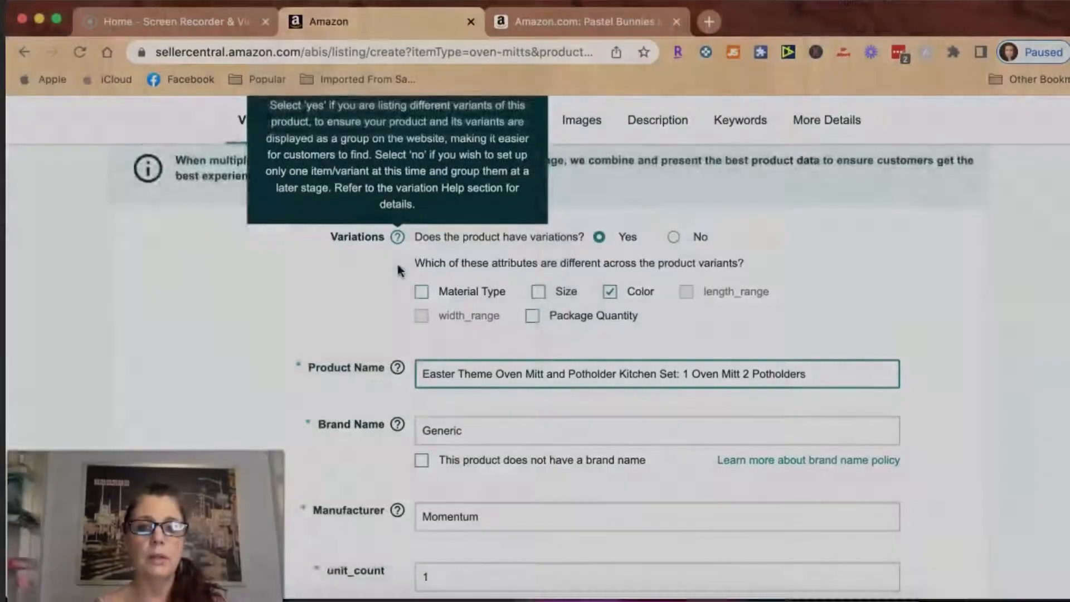
pyautogui.scroll(-2, 396, 262)
pyautogui.moveTo(396, 255)
pyautogui.scroll(-4, 397, 255)
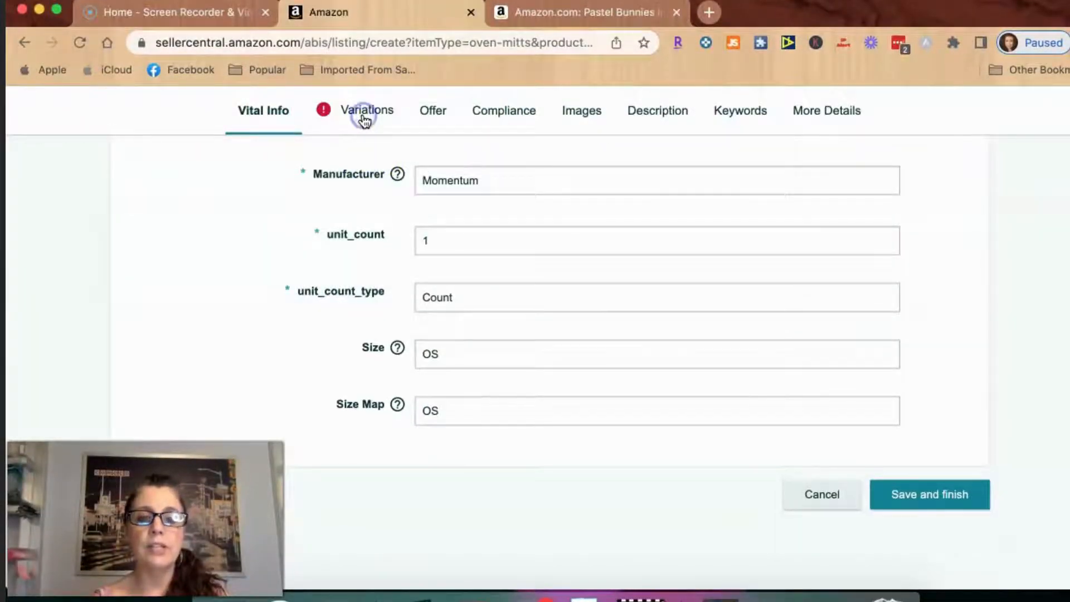
# Return to the variations and set the condition to New in the bulk-edit row above the color variants.
pyautogui.click(363, 111)
pyautogui.scroll(-5, 410, 268)
pyautogui.scroll(-5, 412, 268)
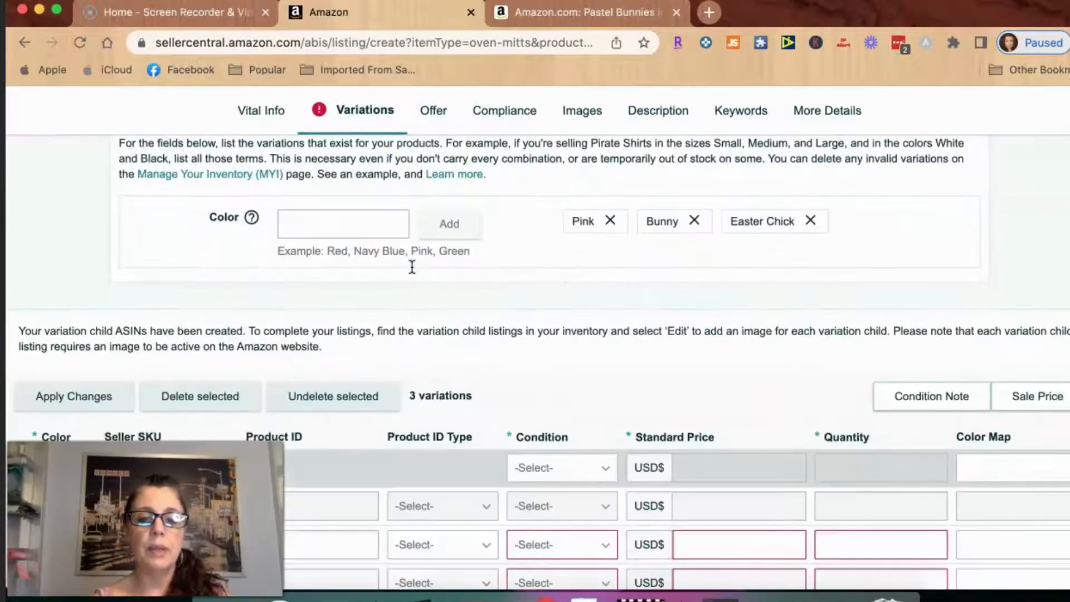
pyautogui.scroll(-1, 412, 267)
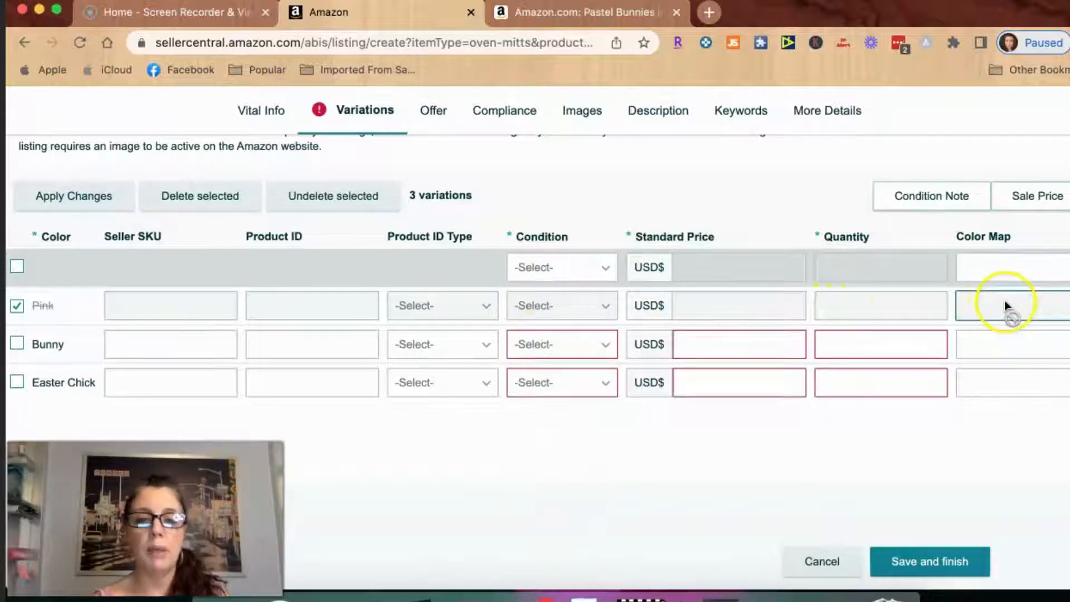
pyautogui.click(595, 270)
pyautogui.scroll(-1, 576, 364)
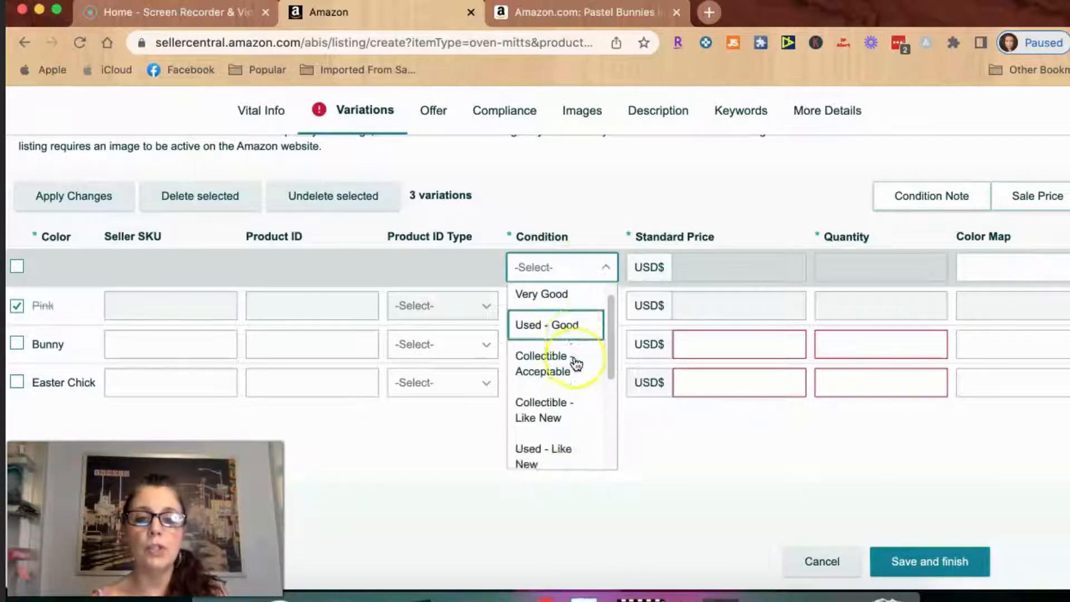
pyautogui.scroll(-3, 576, 364)
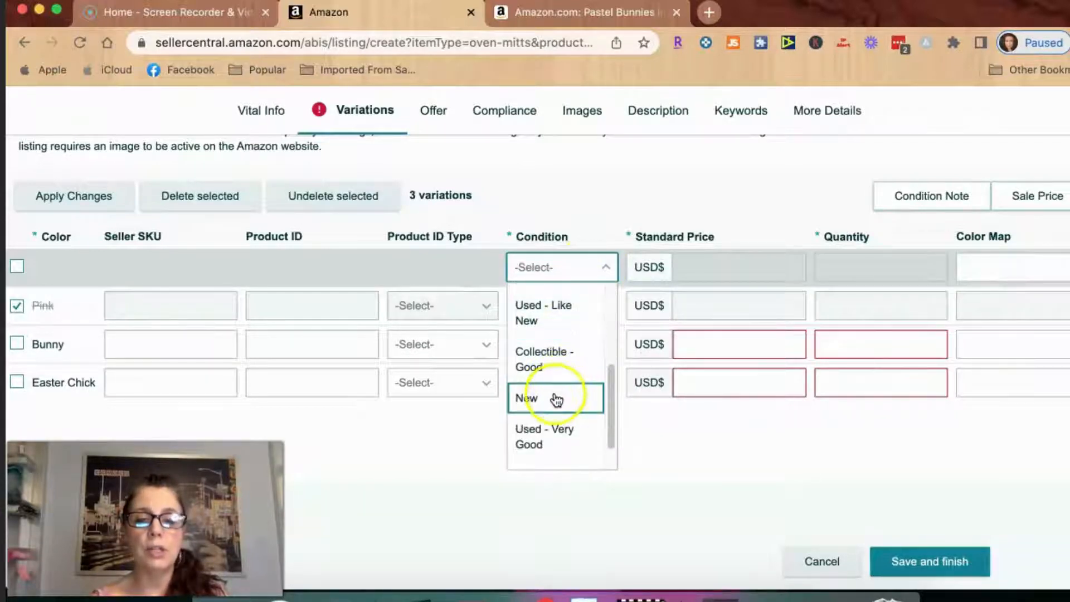
pyautogui.click(555, 399)
# Set the standard price to 12.99 USD and the quantity to 0 in the bulk-edit row.
pyautogui.click(735, 272)
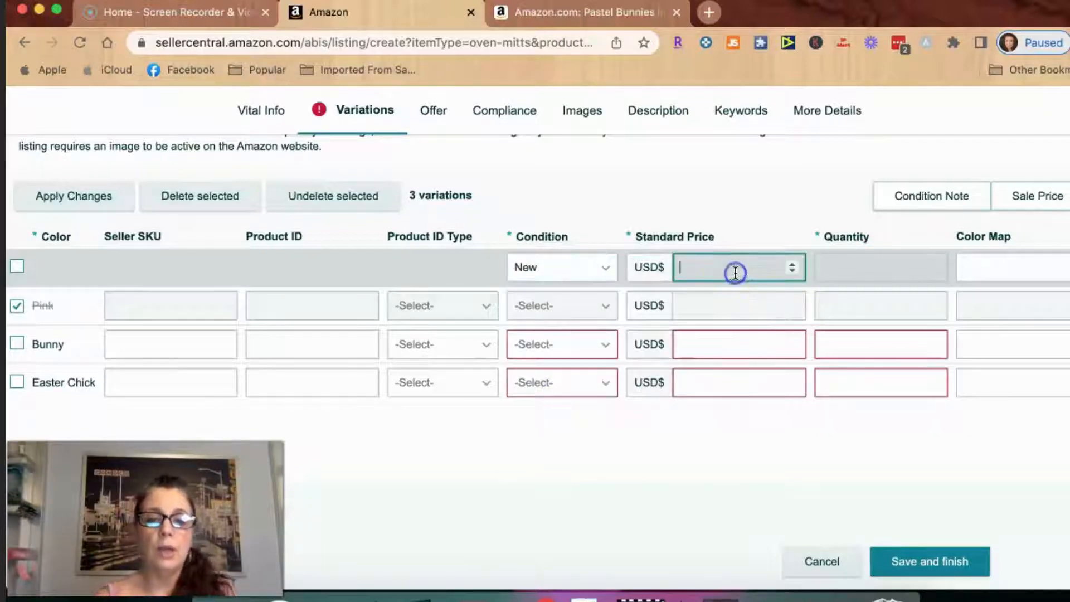
pyautogui.write('12')
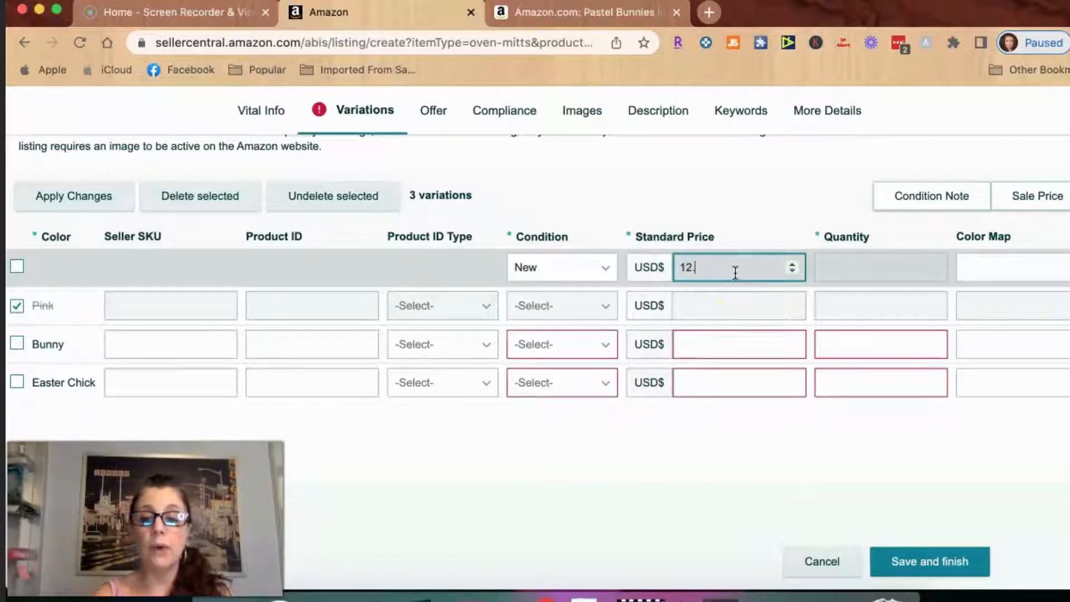
pyautogui.write('.99')
pyautogui.click(881, 272)
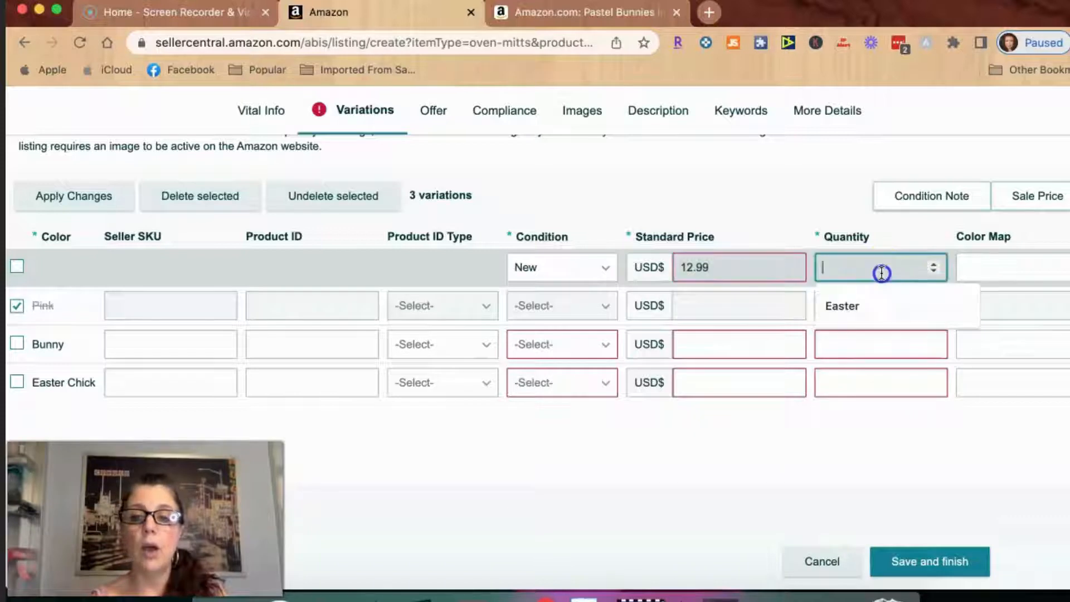
pyautogui.write('0')
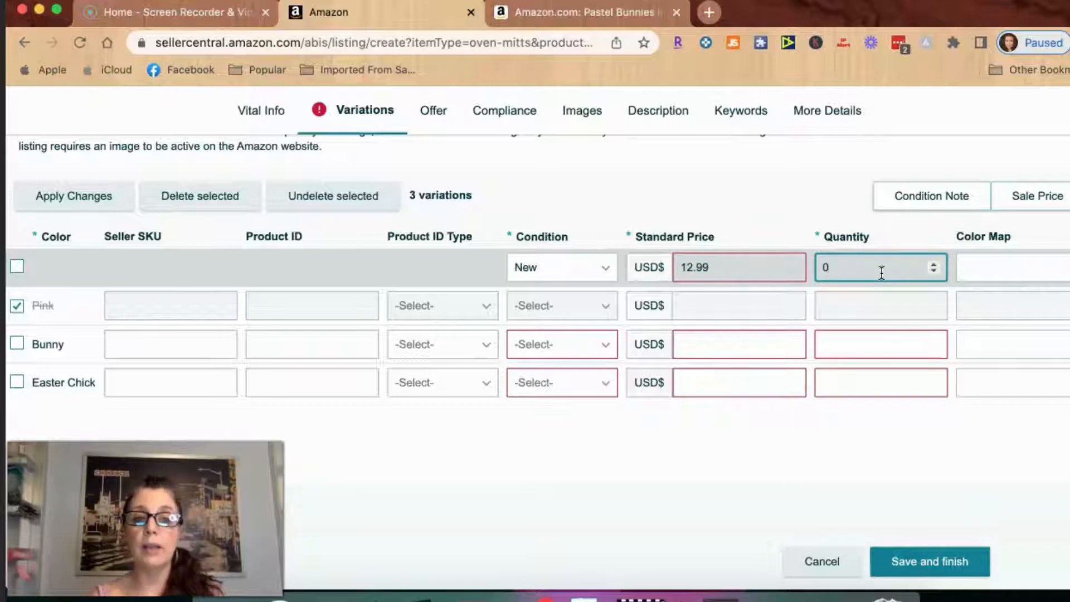
# Select all variations and apply the bulk-edit row's condition, price and quantity to them.
pyautogui.click(68, 282)
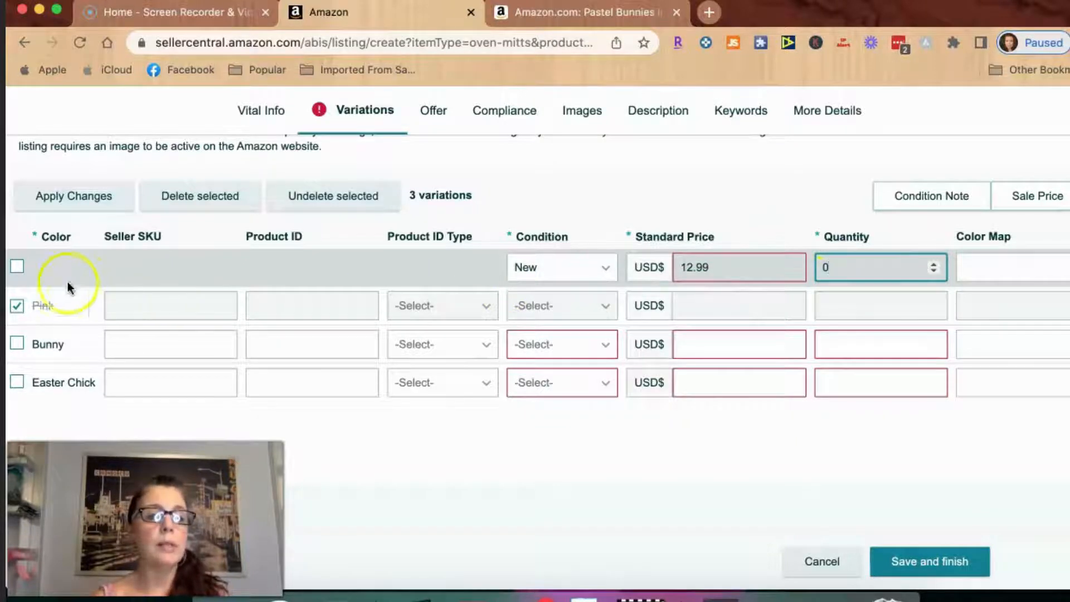
pyautogui.click(19, 268)
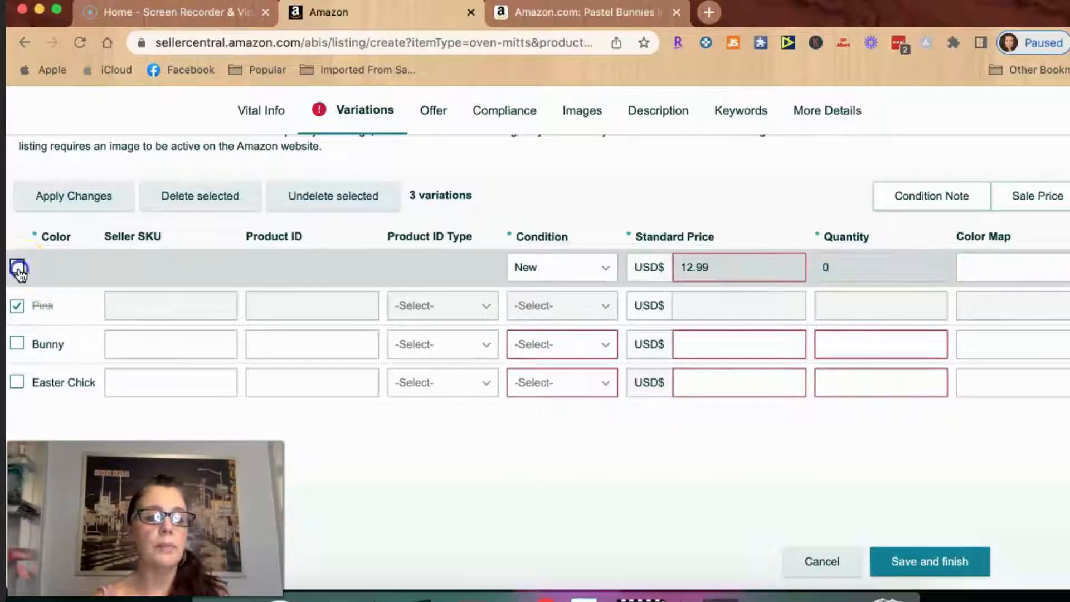
pyautogui.click(87, 199)
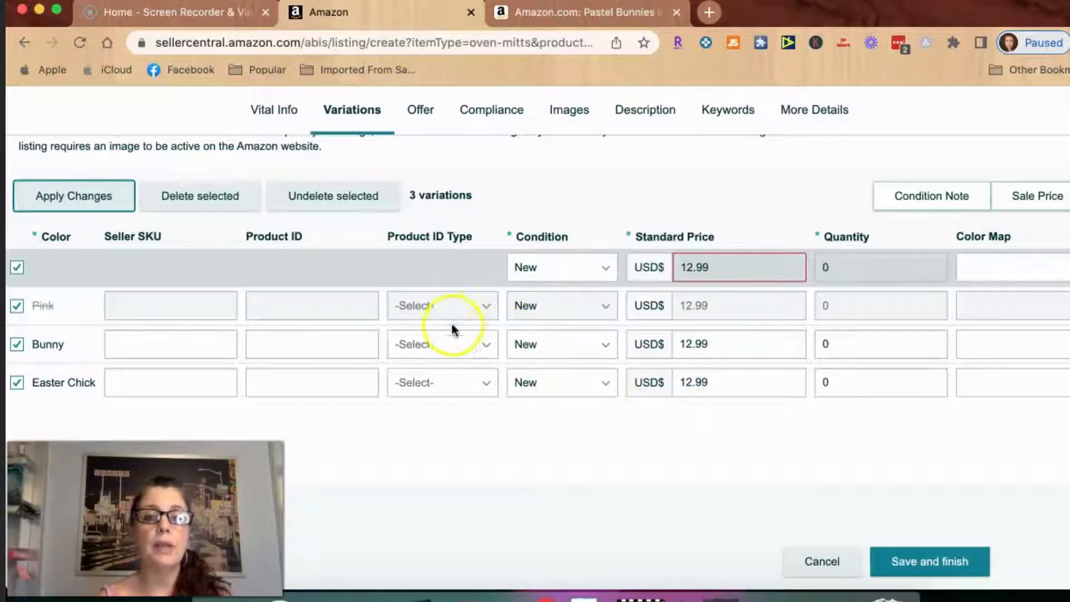
# Choose GTIN as the product ID type for the Bunny and Easter Chick variations.
pyautogui.click(455, 342)
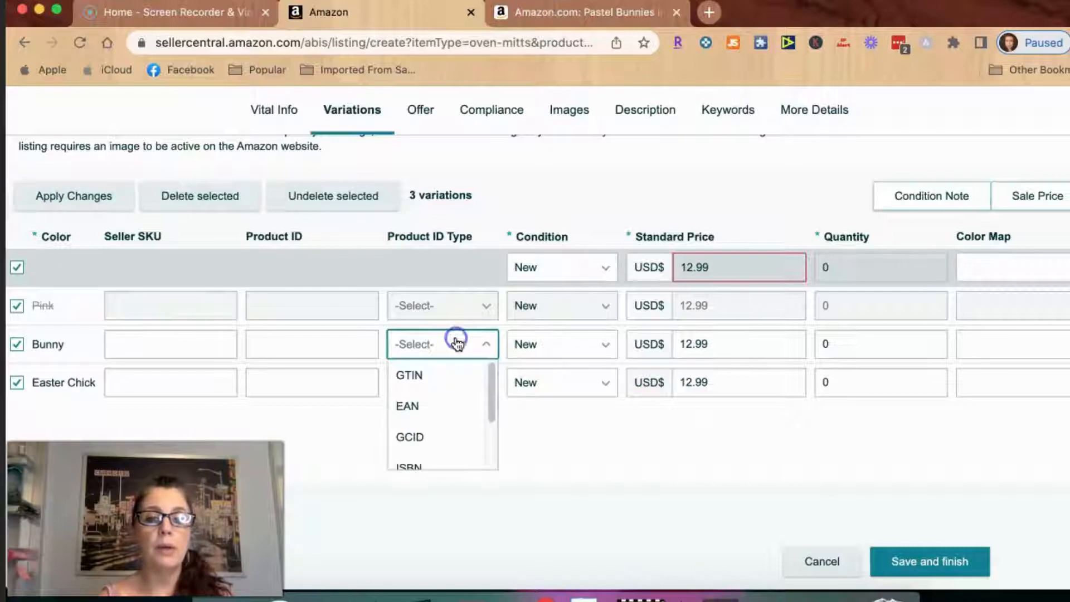
pyautogui.click(438, 378)
pyautogui.click(441, 384)
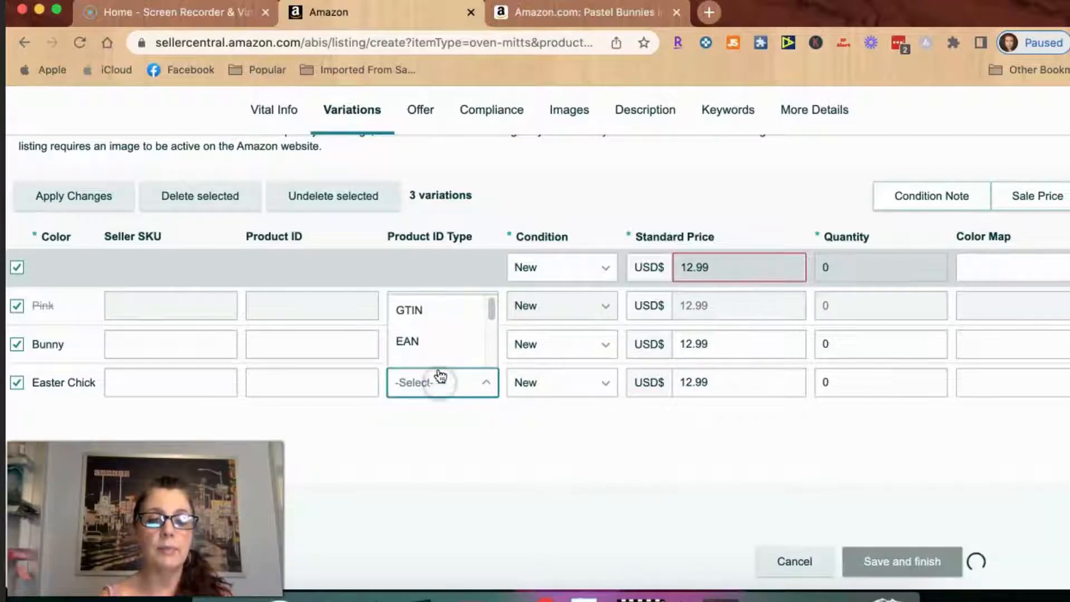
pyautogui.click(429, 313)
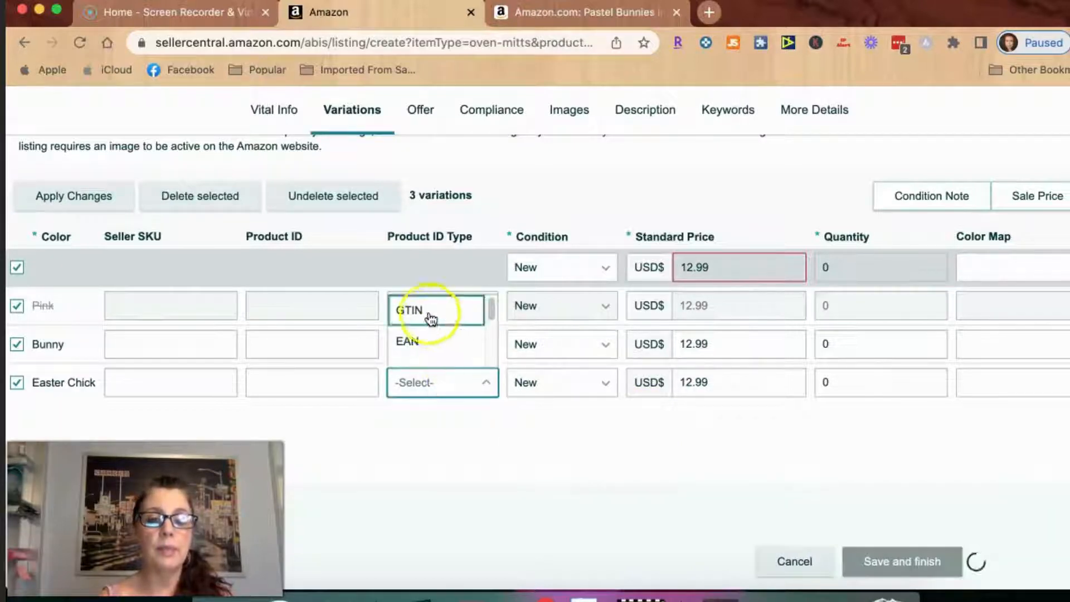
pyautogui.click(438, 385)
pyautogui.scroll(-3, 427, 421)
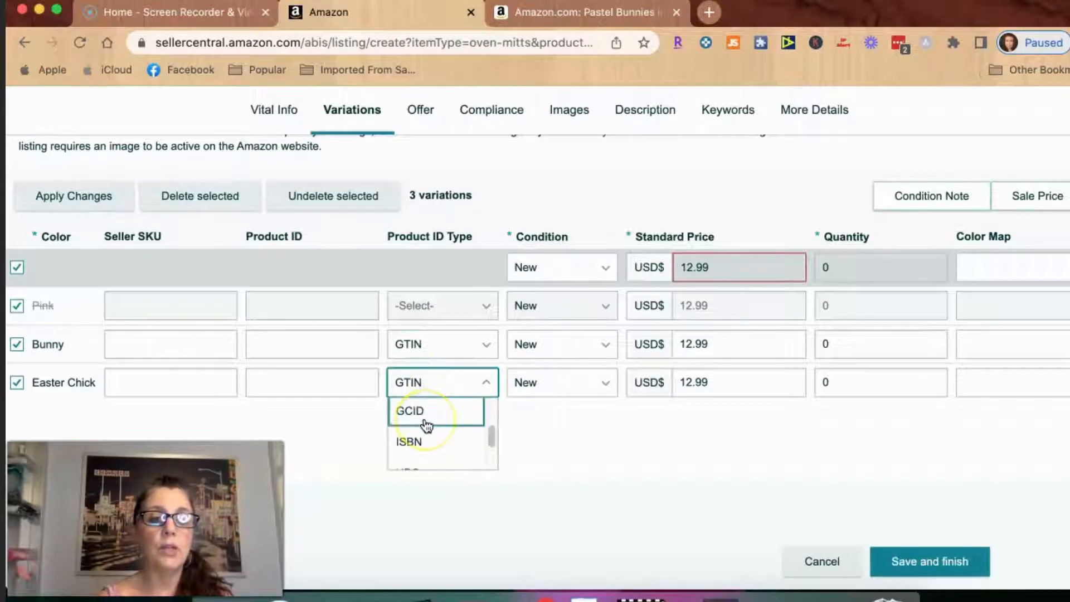
pyautogui.click(426, 423)
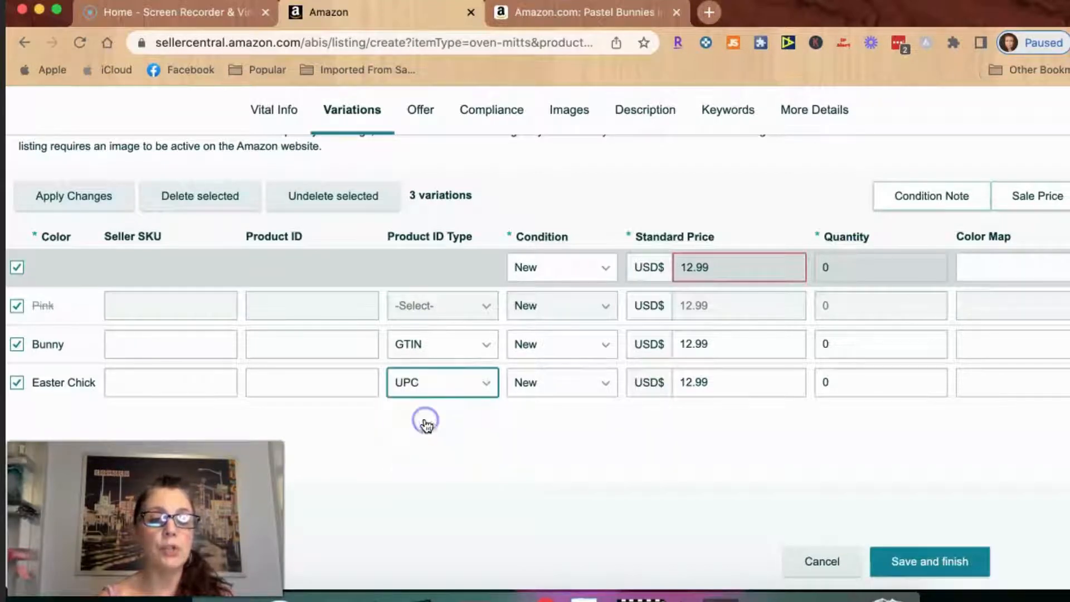
pyautogui.click(285, 383)
pyautogui.write('77777777777')
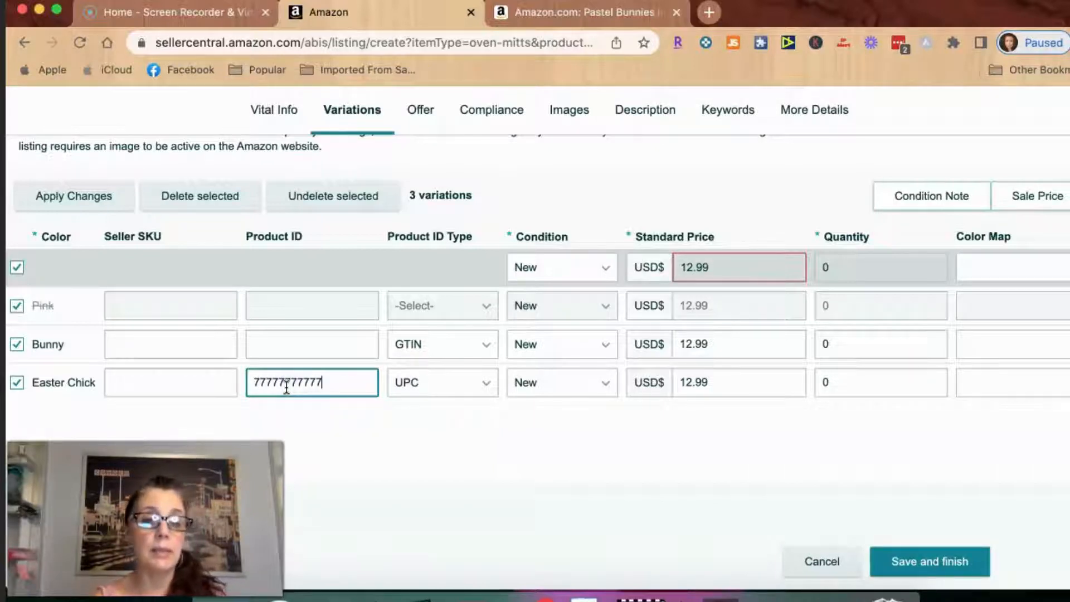
# Clear the Easter Chick variation's product ID and return its product ID type to GTIN.
pyautogui.press('BackSpace')
pyautogui.press('BackSpace')
pyautogui.press('BackSpace')
pyautogui.press('BackSpace')
pyautogui.press('BackSpace')
pyautogui.press('BackSpace')
pyautogui.press('BackSpace')
pyautogui.press('BackSpace')
pyautogui.press('BackSpace')
pyautogui.press('BackSpace')
pyautogui.press('BackSpace')
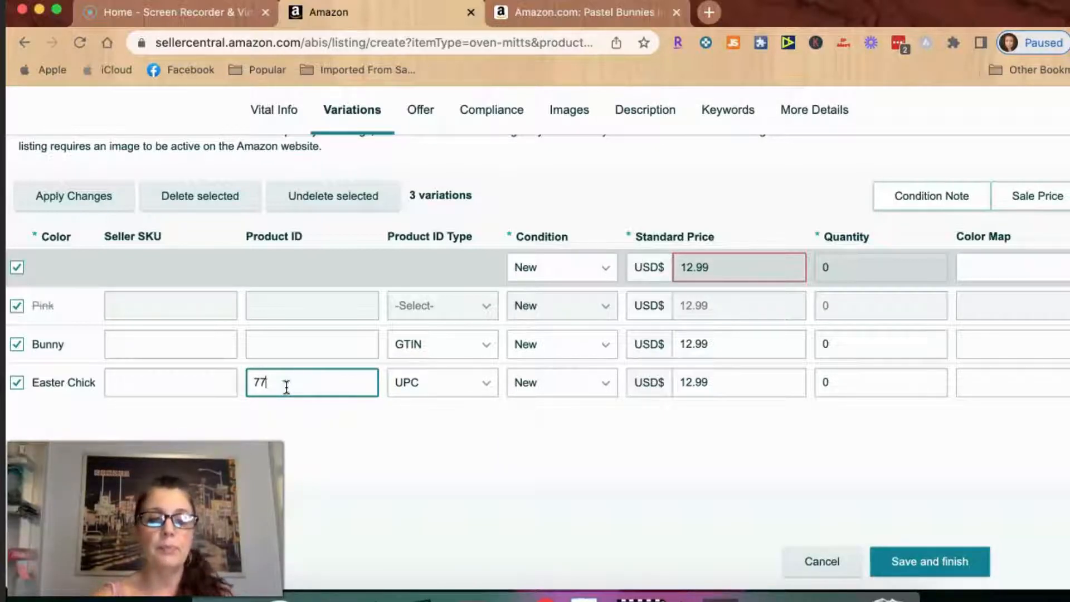
pyautogui.click(428, 390)
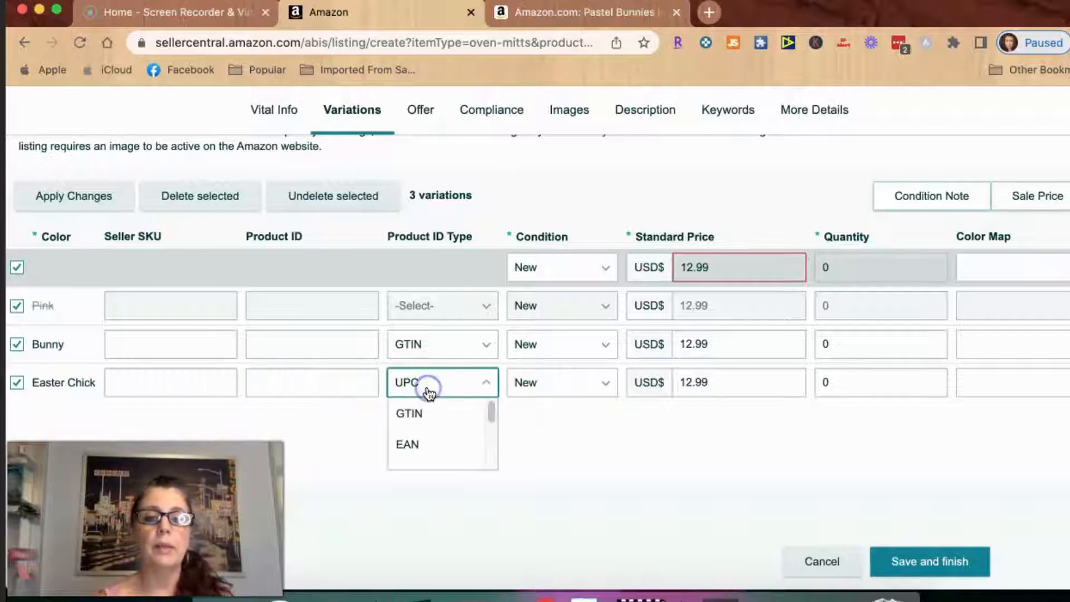
pyautogui.click(425, 415)
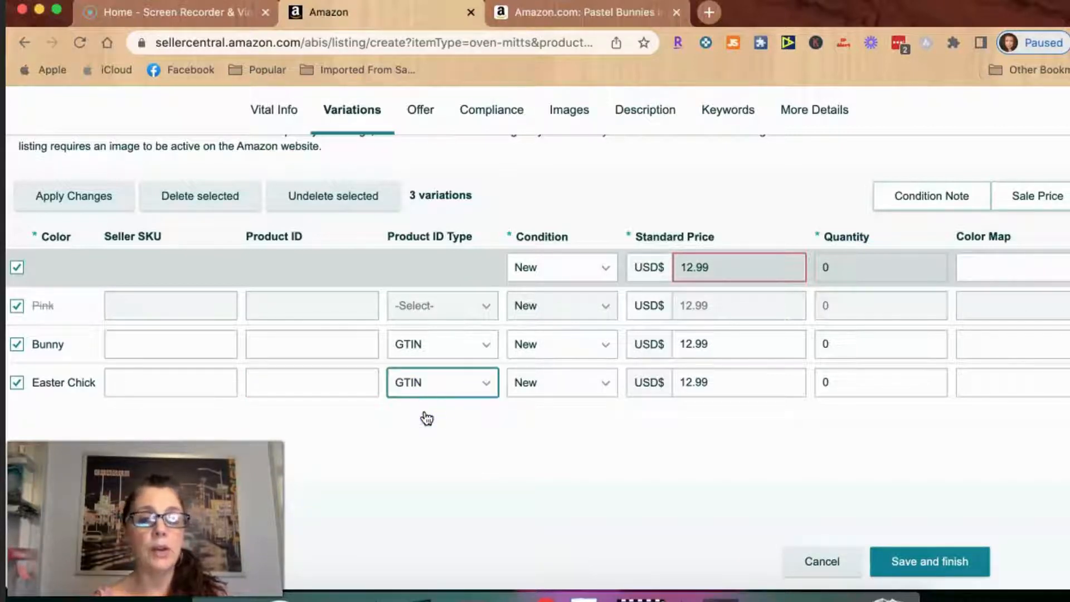
# Set the Bunny variation's color map to Multi.
pyautogui.click(986, 345)
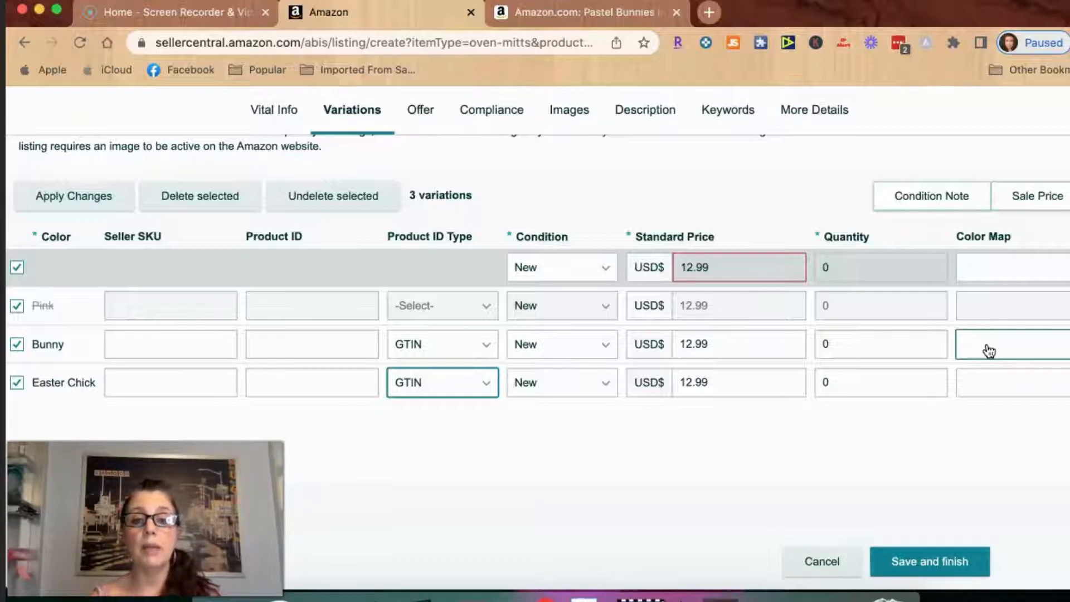
pyautogui.click(989, 351)
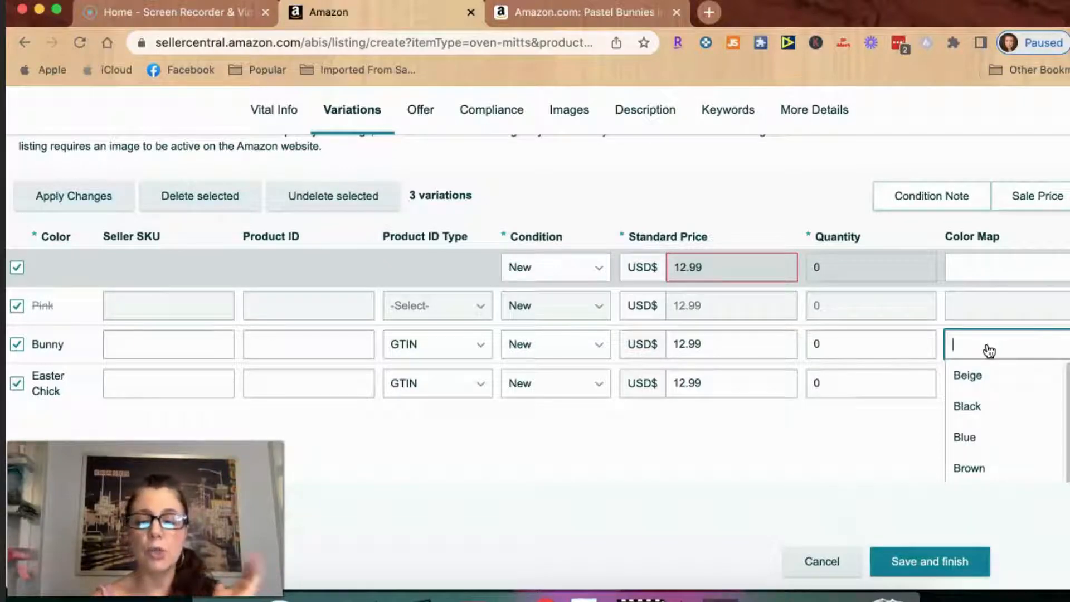
pyautogui.write('m')
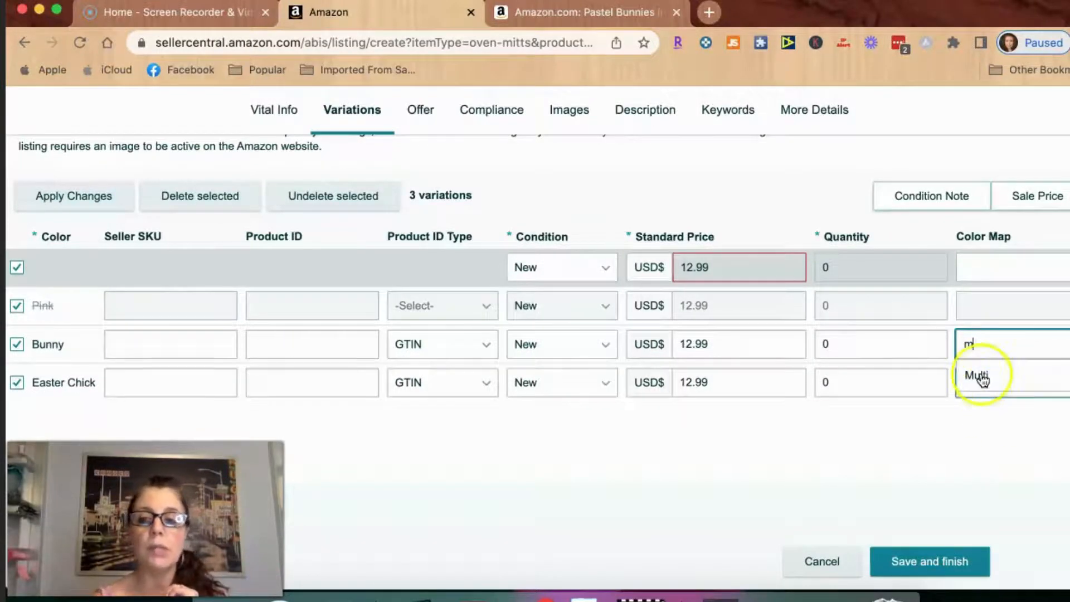
pyautogui.click(979, 373)
# Replace the Bunny variation's color map value with Pink.
pyautogui.click(1019, 344)
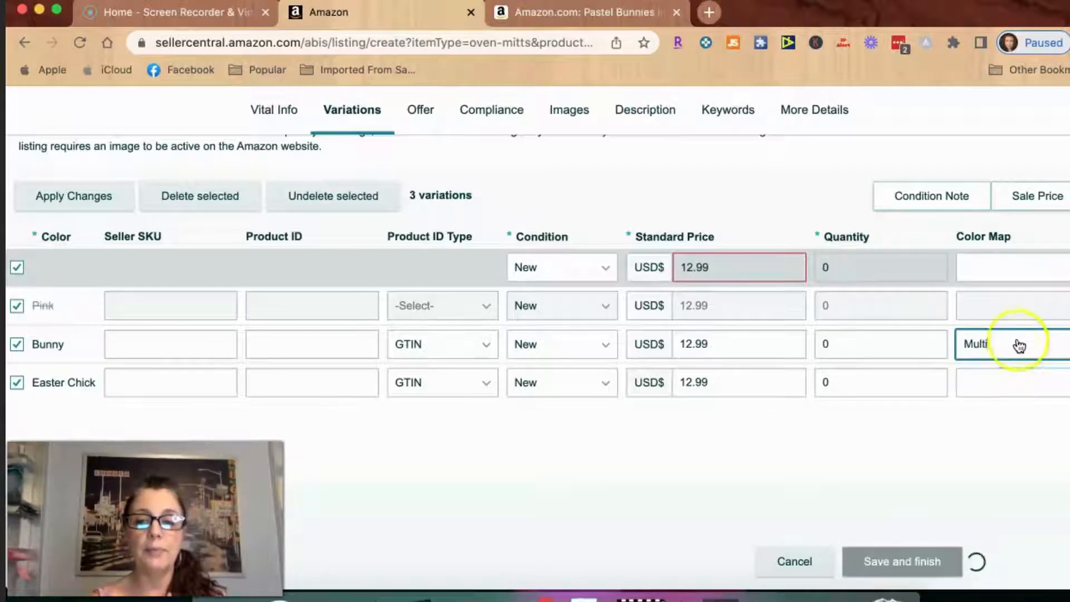
pyautogui.press('BackSpace')
pyautogui.press('BackSpace')
pyautogui.press('BackSpace')
pyautogui.press('BackSpace')
pyautogui.press('BackSpace')
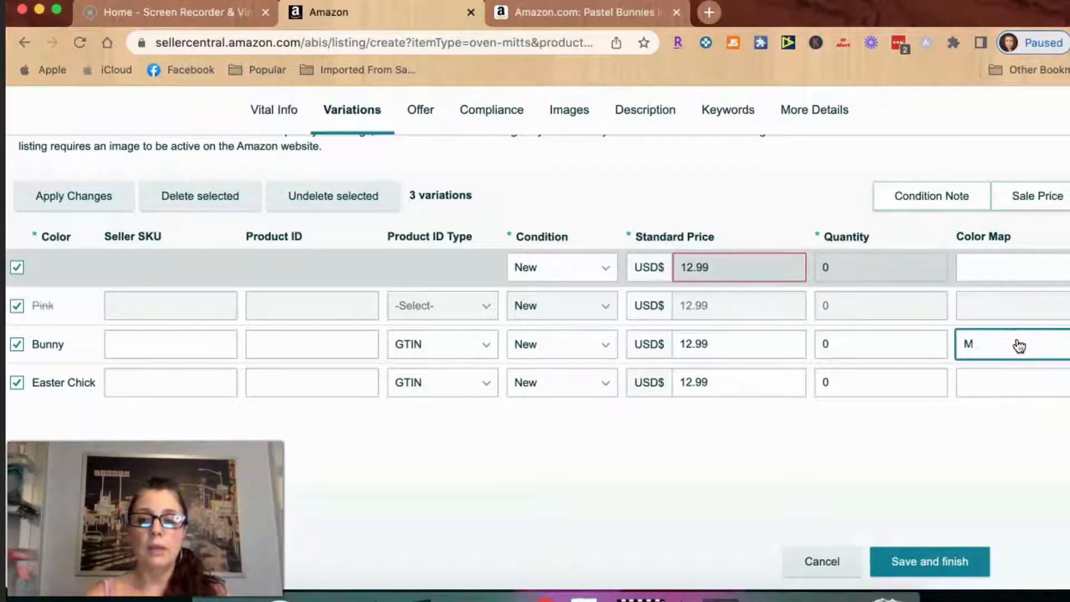
pyautogui.write('Pink')
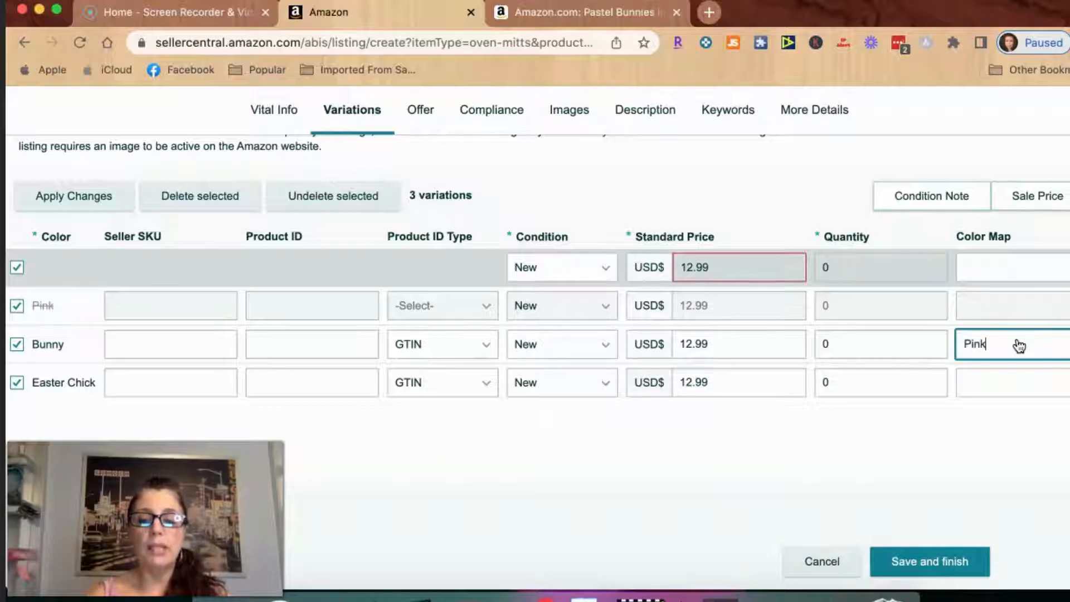
# Set the Easter Chick variation's color map to Yellow.
pyautogui.click(1027, 380)
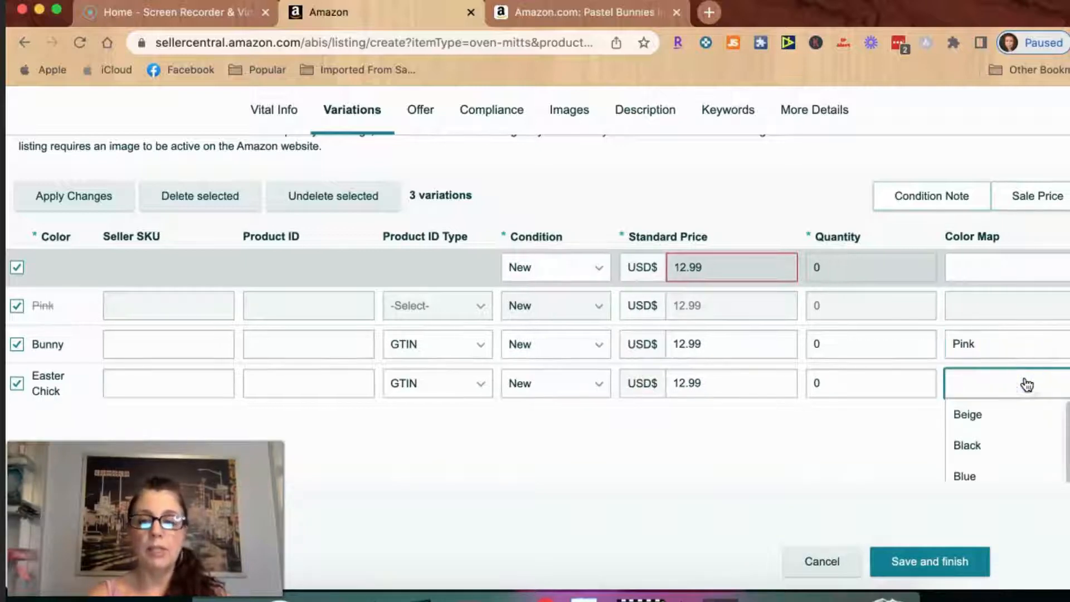
pyautogui.write('Yeloow')
pyautogui.press('BackSpace')
pyautogui.press('BackSpace')
pyautogui.press('BackSpace')
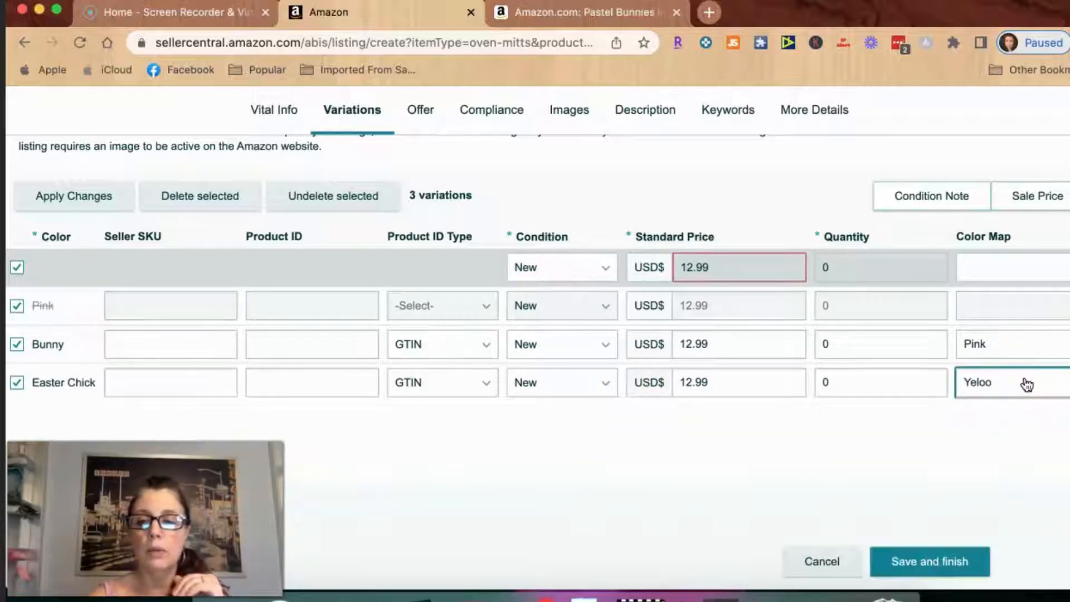
pyautogui.write('l')
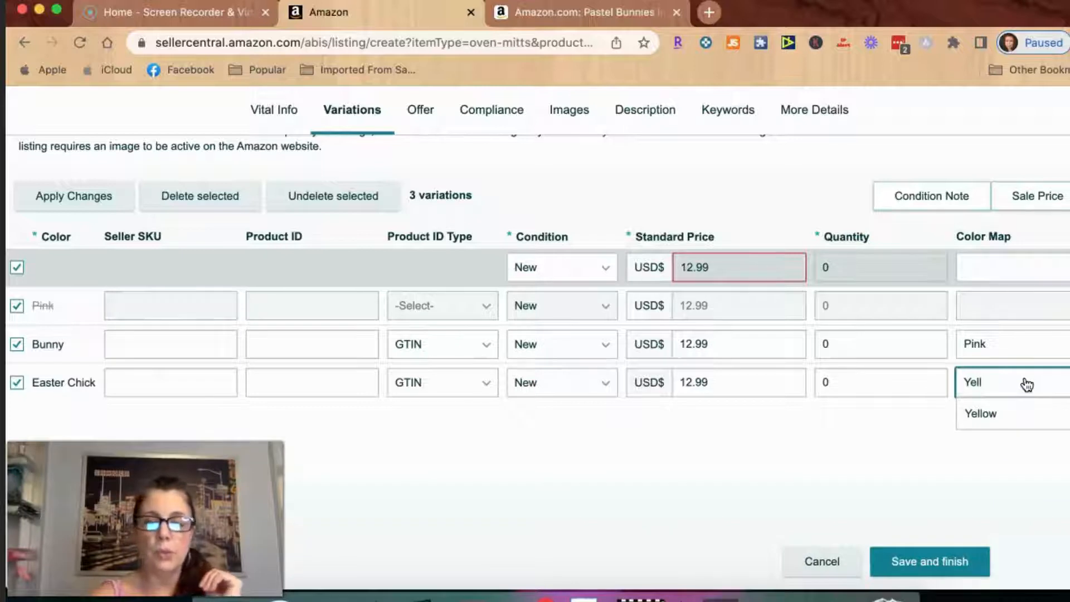
pyautogui.click(1026, 413)
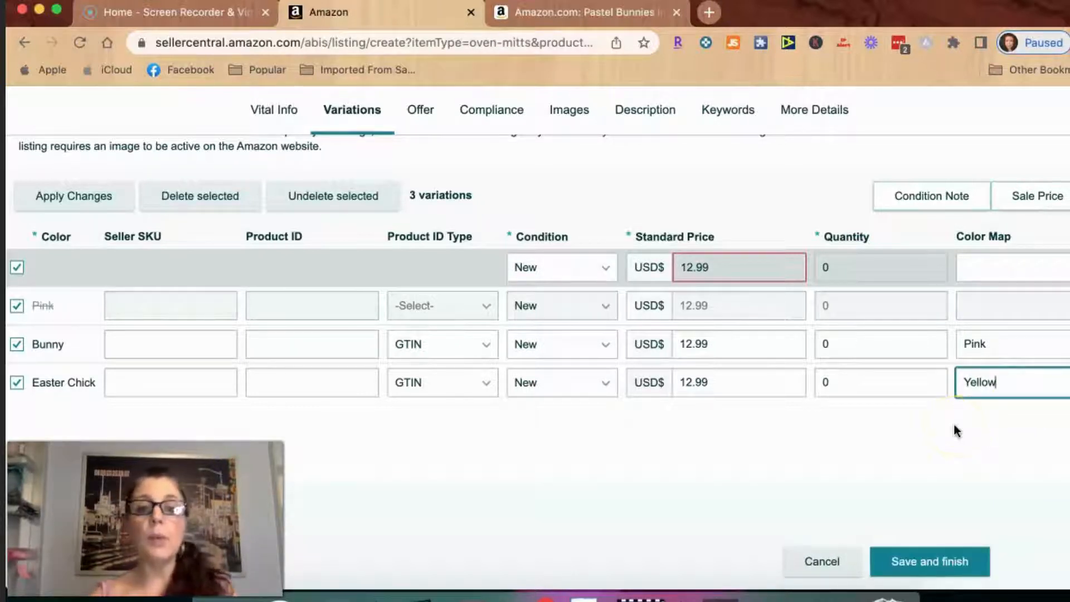
# Leave the variations and open the listing's Offer section.
pyautogui.scroll(4, 954, 423)
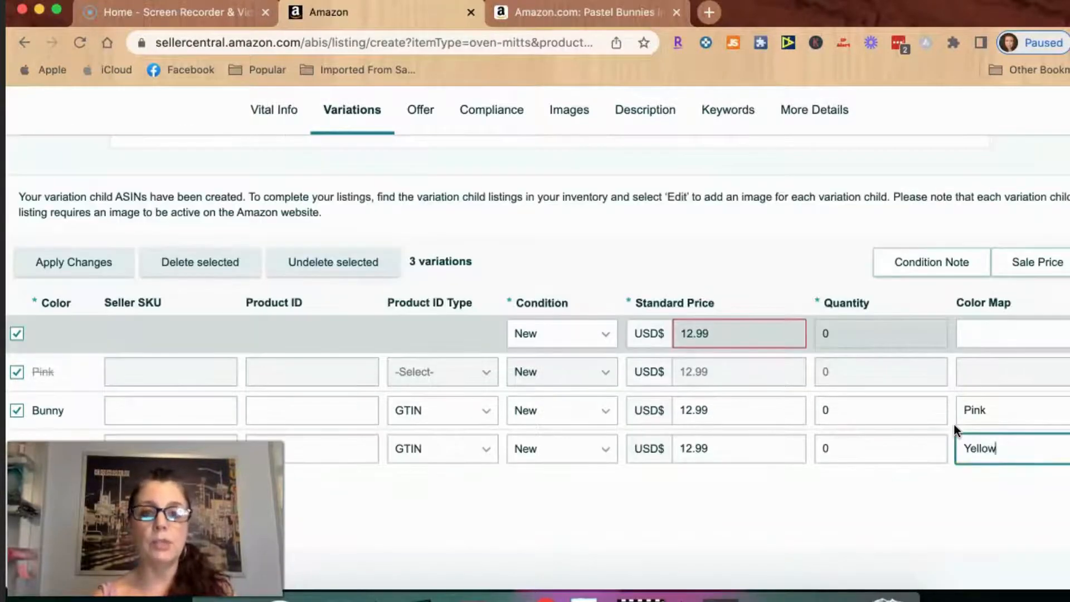
pyautogui.scroll(4, 954, 422)
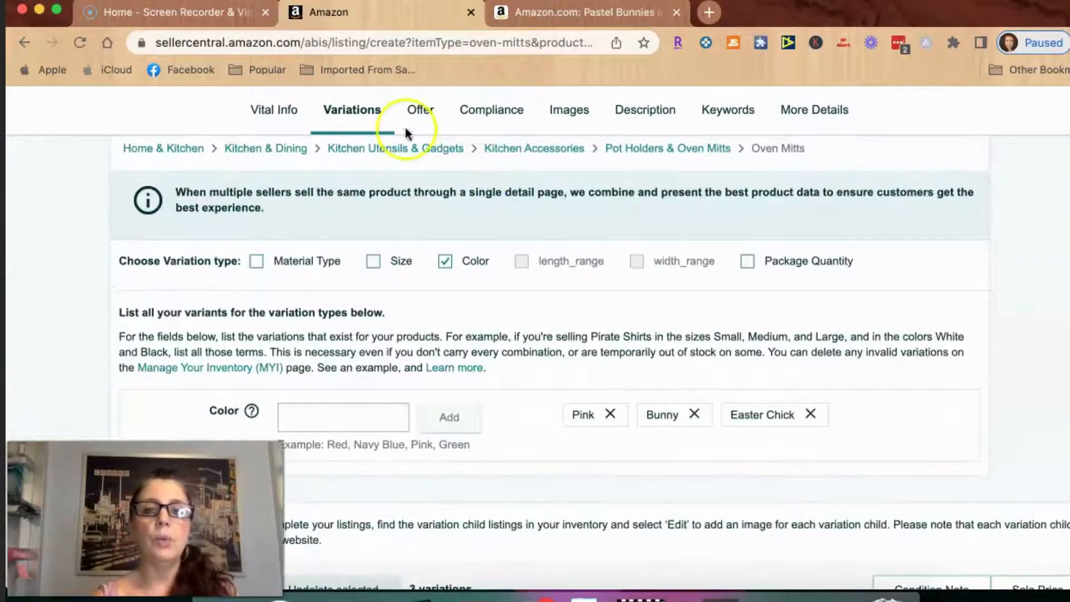
pyautogui.click(422, 122)
pyautogui.click(421, 121)
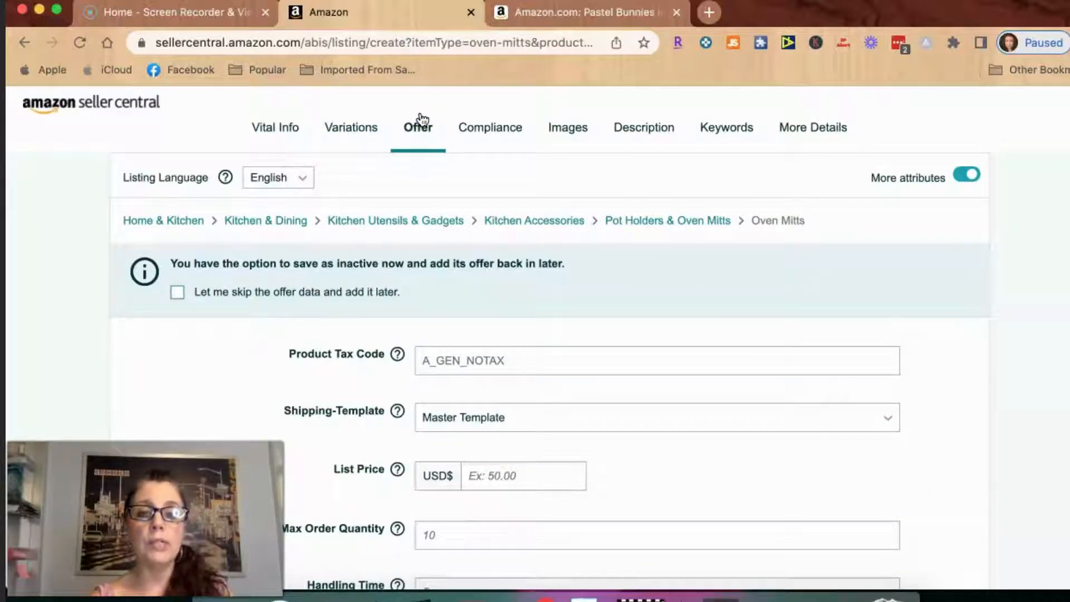
pyautogui.click(383, 137)
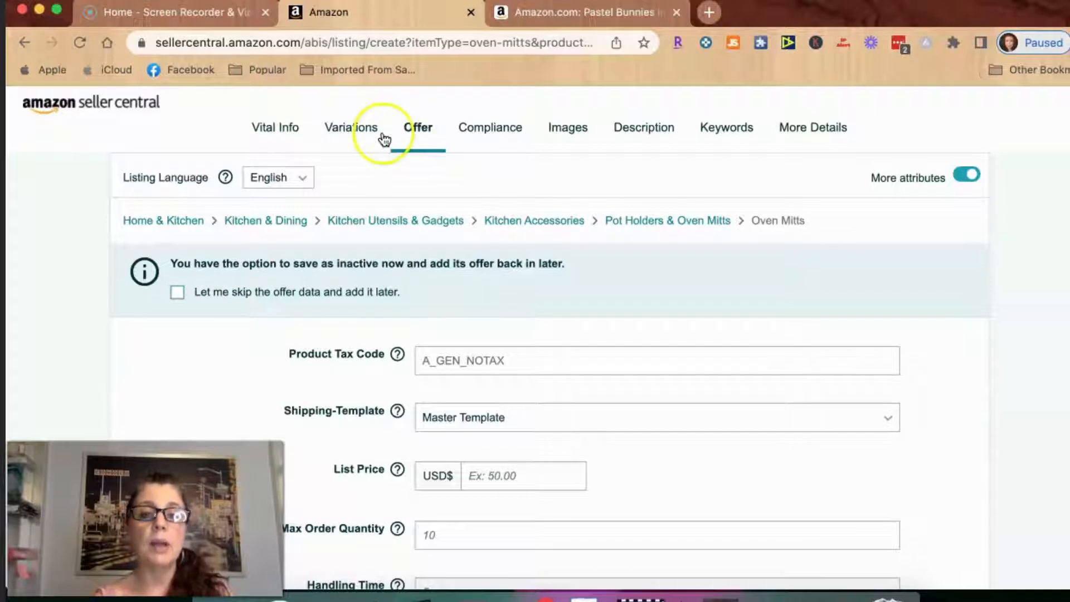
# Examine the product tax code and shipping template settings, including the help text for the shipping template.
pyautogui.scroll(-3, 383, 137)
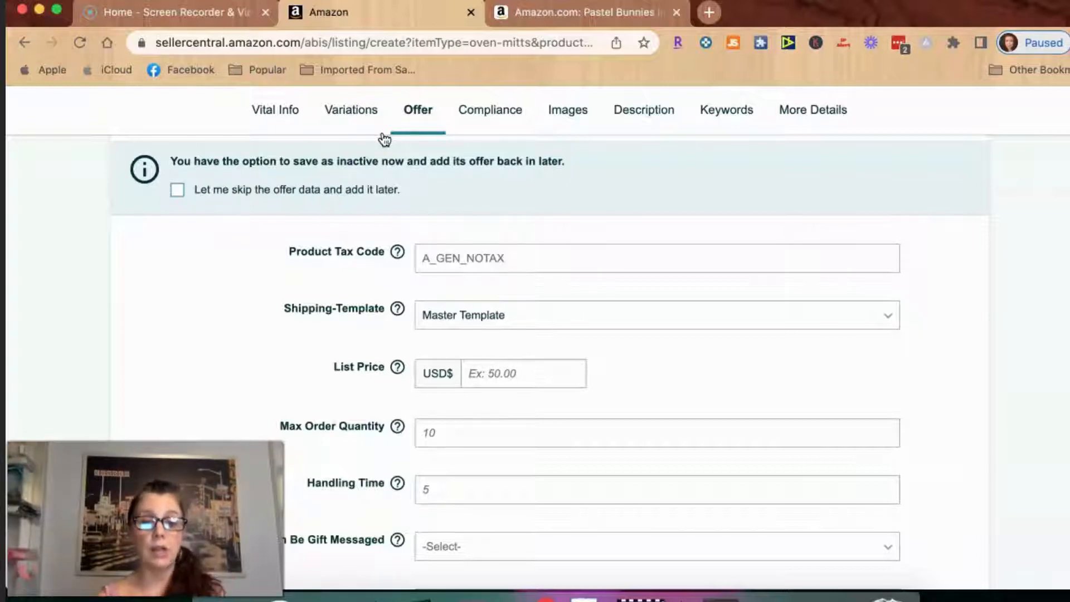
pyautogui.click(706, 265)
pyautogui.scroll(-1, 708, 274)
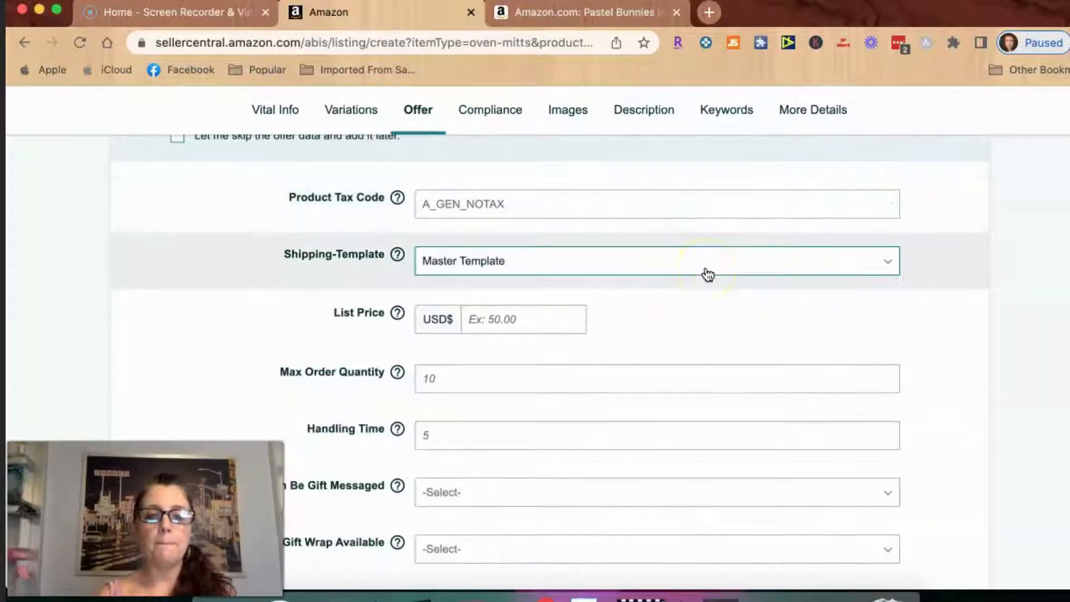
pyautogui.scroll(-1, 707, 274)
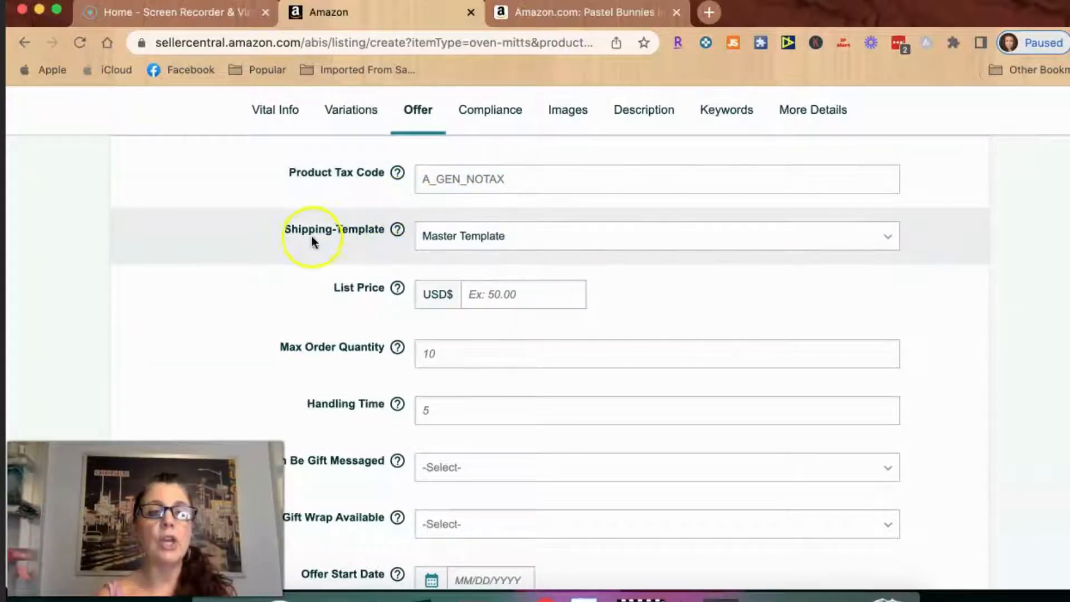
pyautogui.moveTo(397, 240)
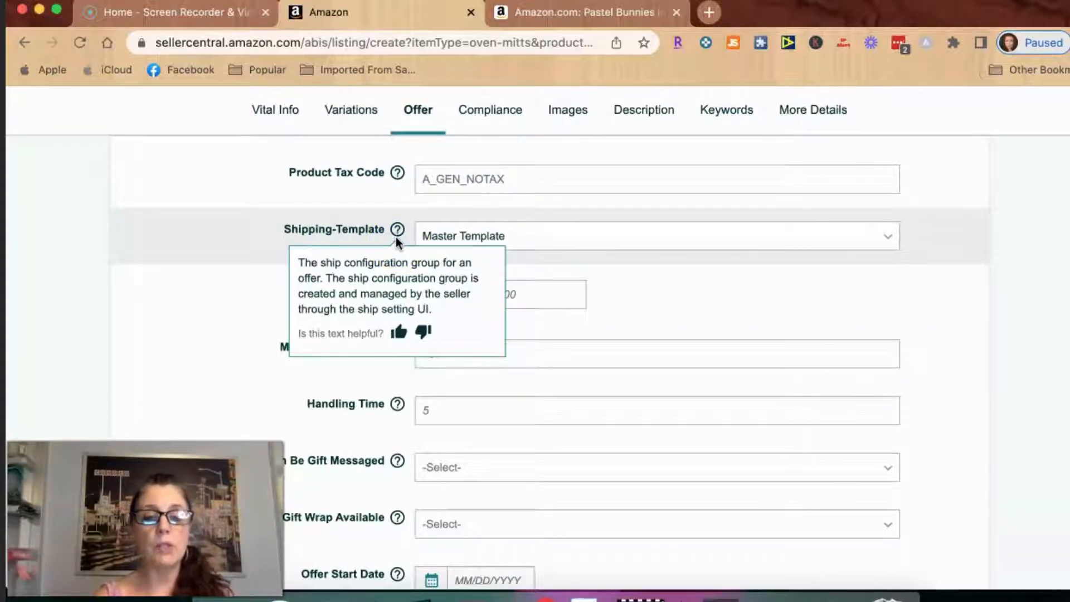
pyautogui.click(467, 237)
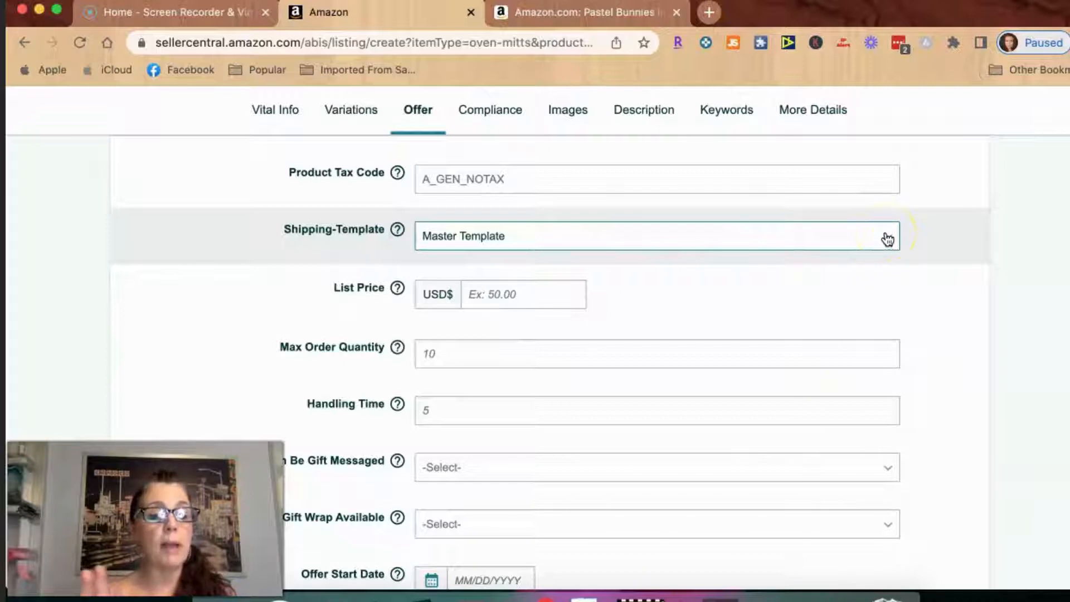
pyautogui.click(867, 276)
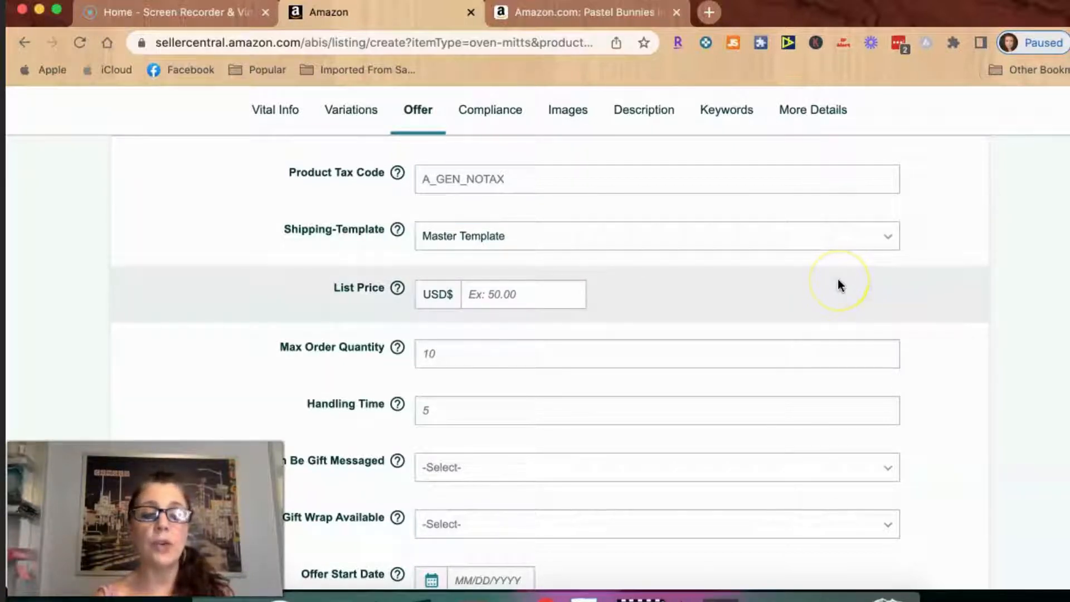
# Review the remaining offer fields, from list price, order quantity and handling time through gift options, dates and fulfillment channel.
pyautogui.scroll(-3, 838, 280)
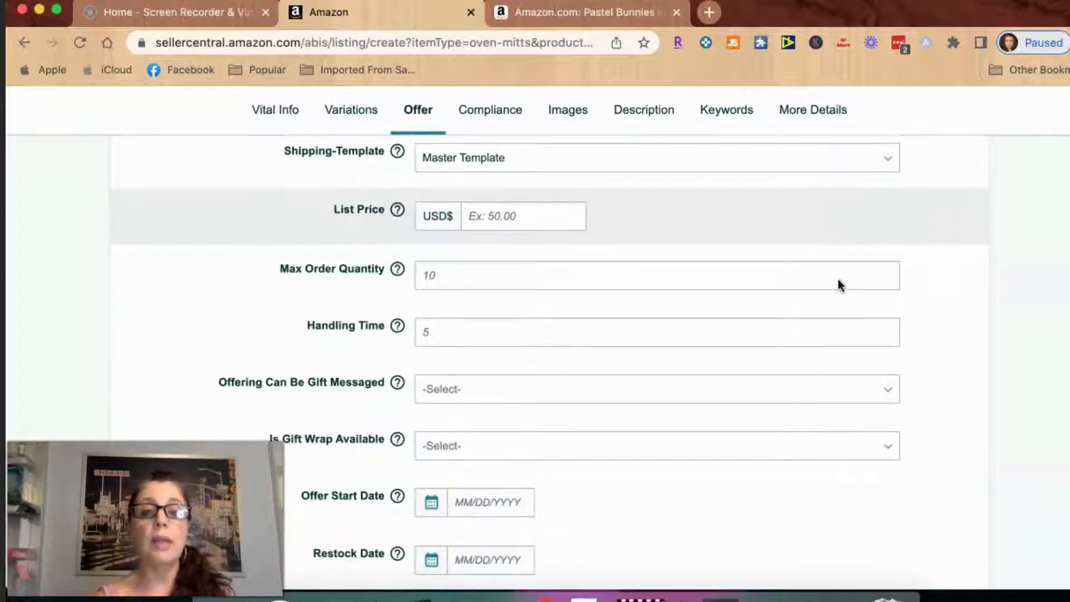
pyautogui.scroll(-1, 838, 282)
pyautogui.click(834, 261)
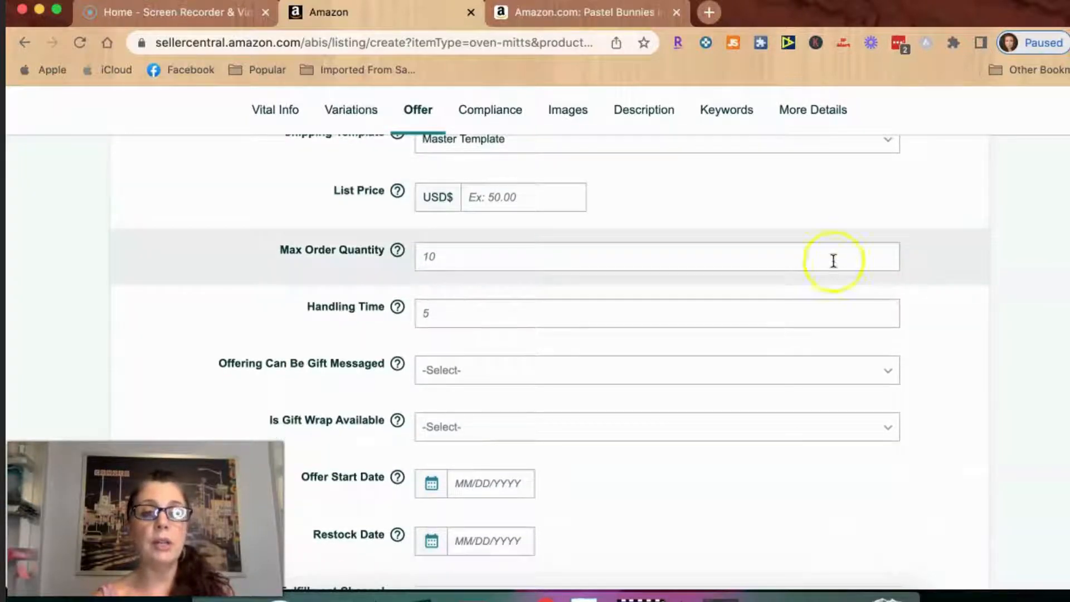
pyautogui.click(478, 197)
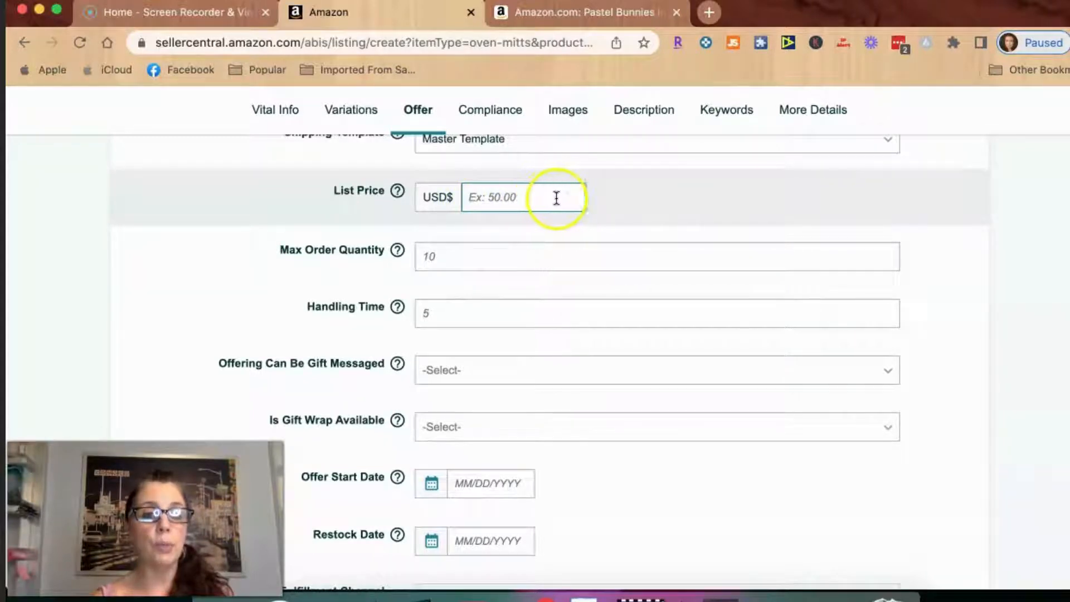
pyautogui.click(594, 205)
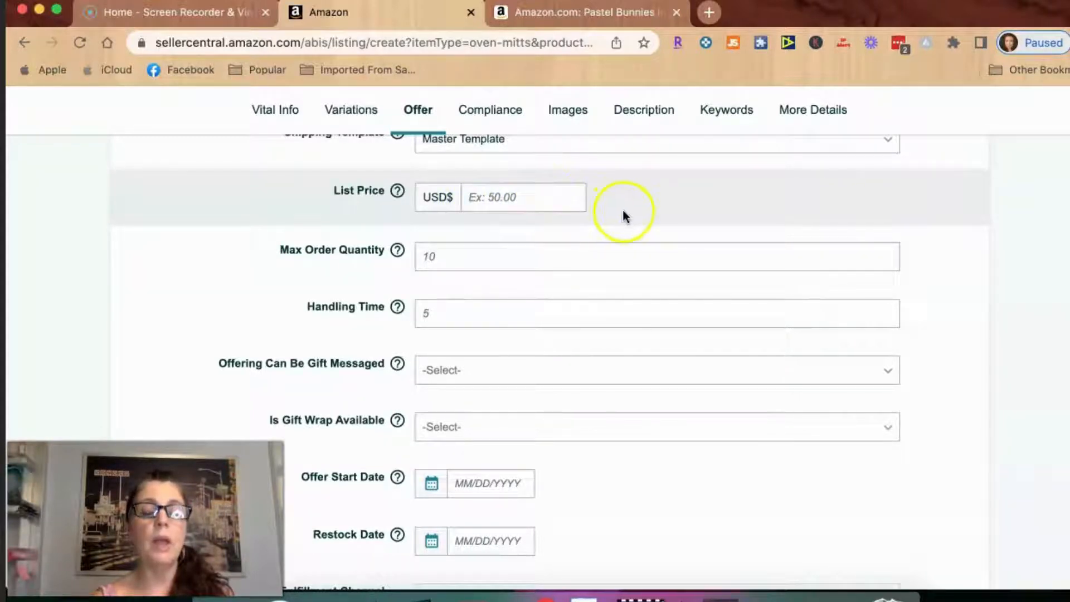
pyautogui.scroll(-1, 635, 253)
pyautogui.scroll(-1, 635, 252)
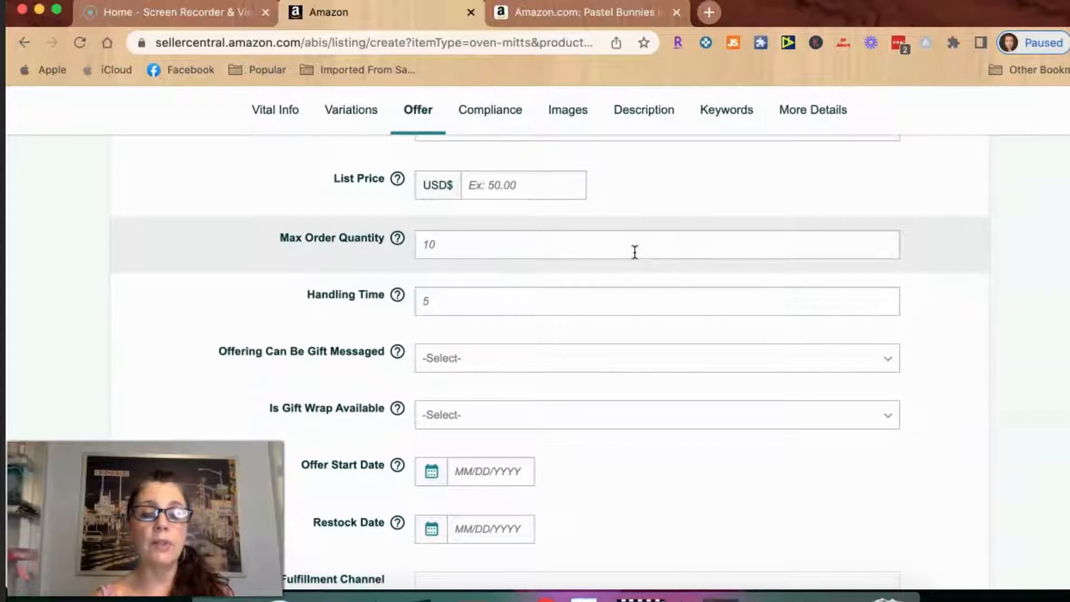
pyautogui.scroll(-2, 634, 252)
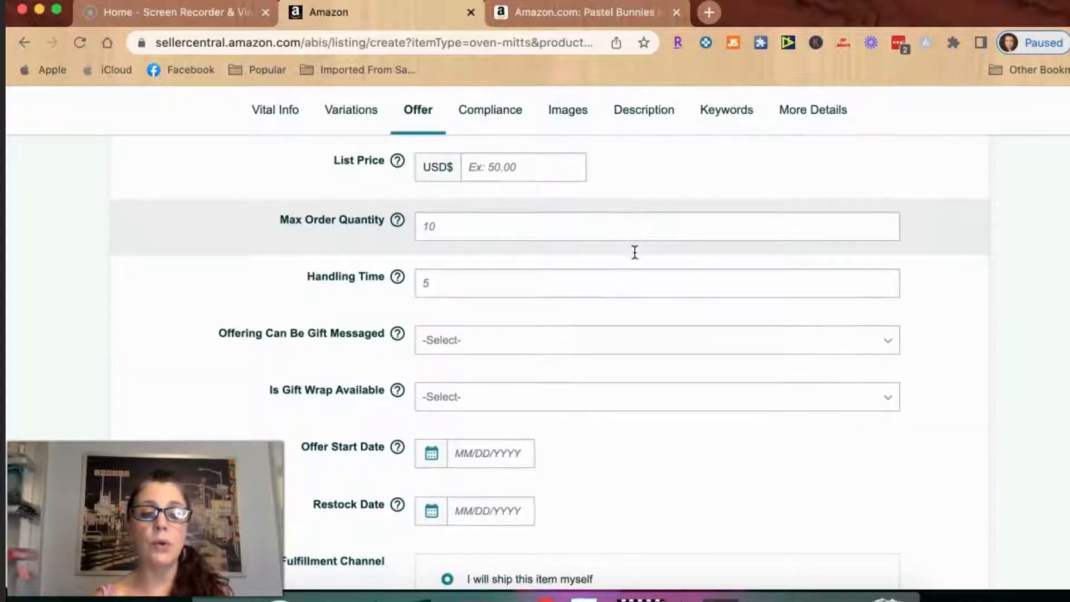
pyautogui.scroll(-6, 635, 253)
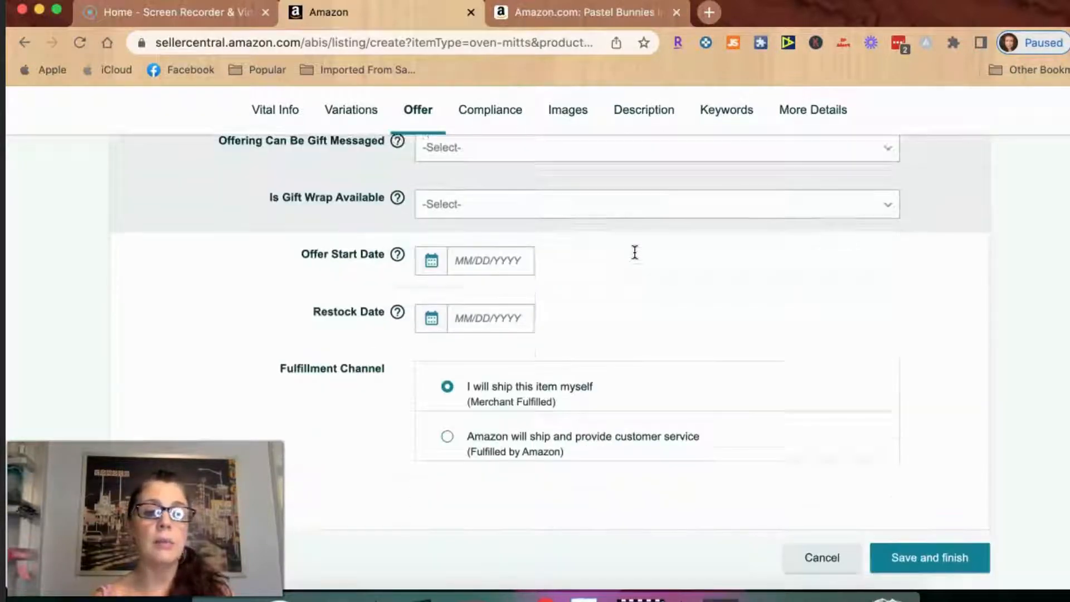
pyautogui.scroll(-3, 635, 253)
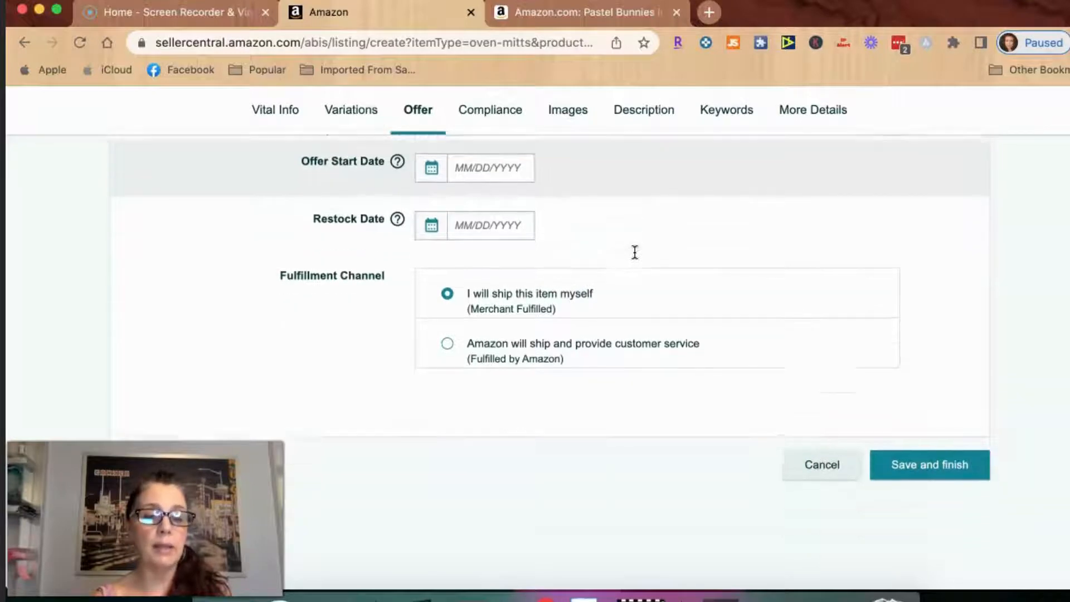
pyautogui.scroll(-1, 635, 251)
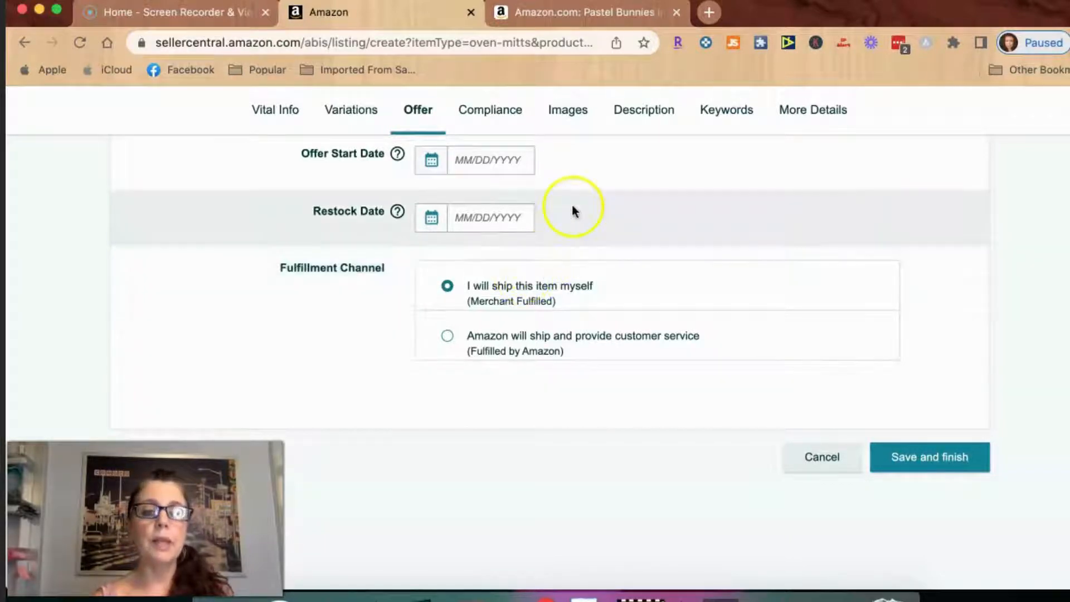
# Open the listing's Compliance section and examine the Executive Number (EO) and legal compliance certification fields.
pyautogui.click(491, 112)
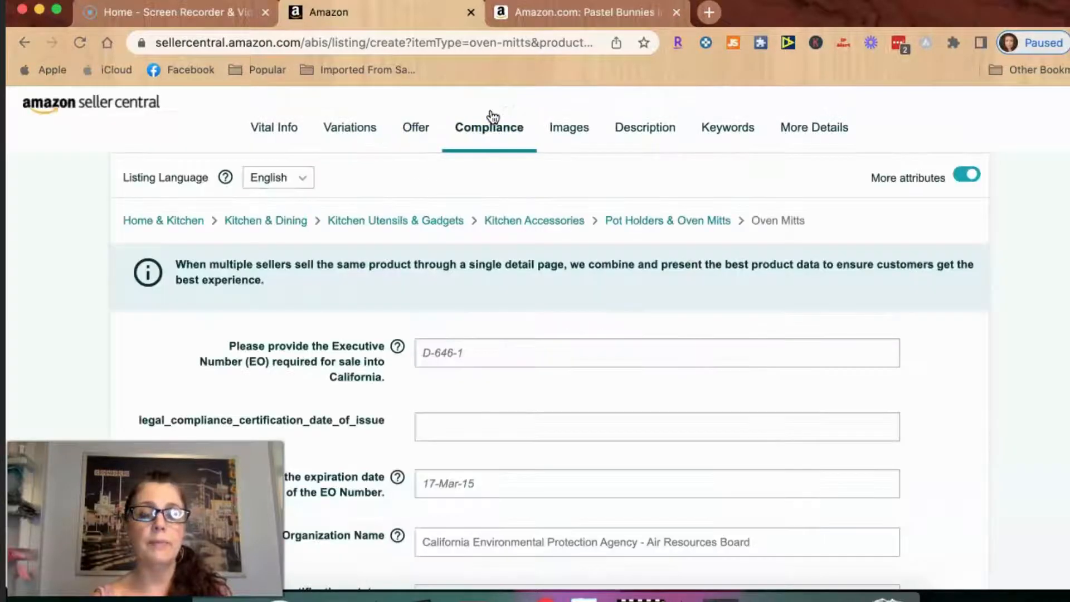
pyautogui.scroll(-2, 568, 286)
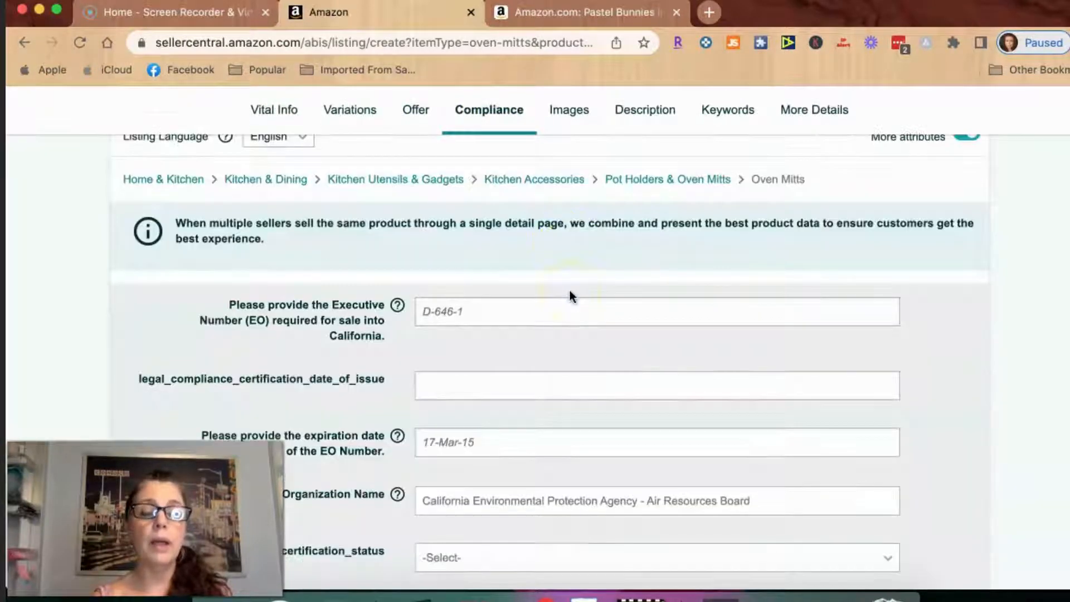
pyautogui.scroll(-1, 570, 289)
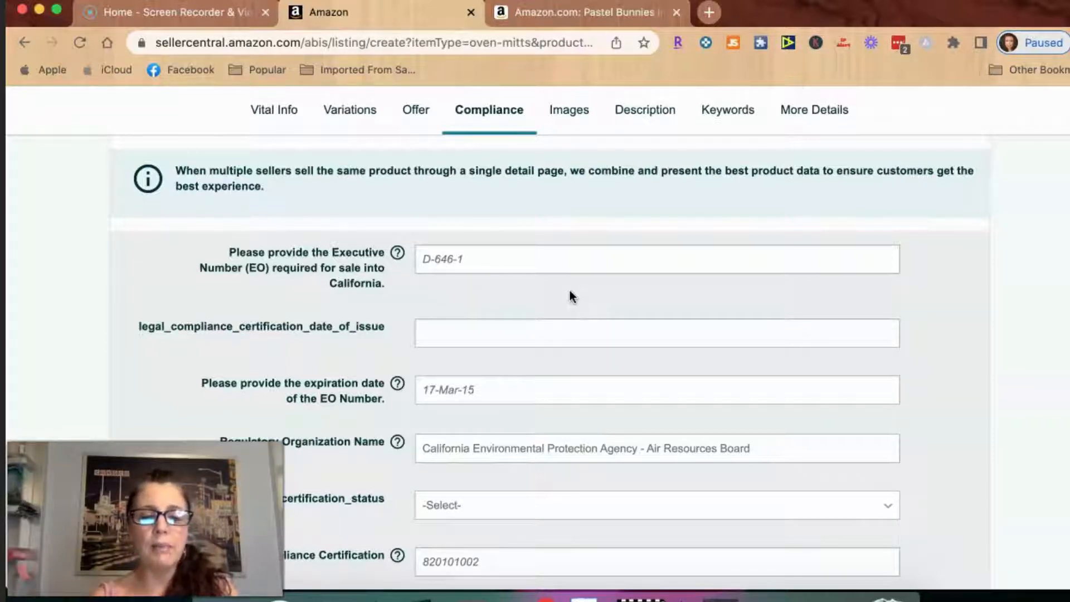
pyautogui.scroll(-5, 570, 291)
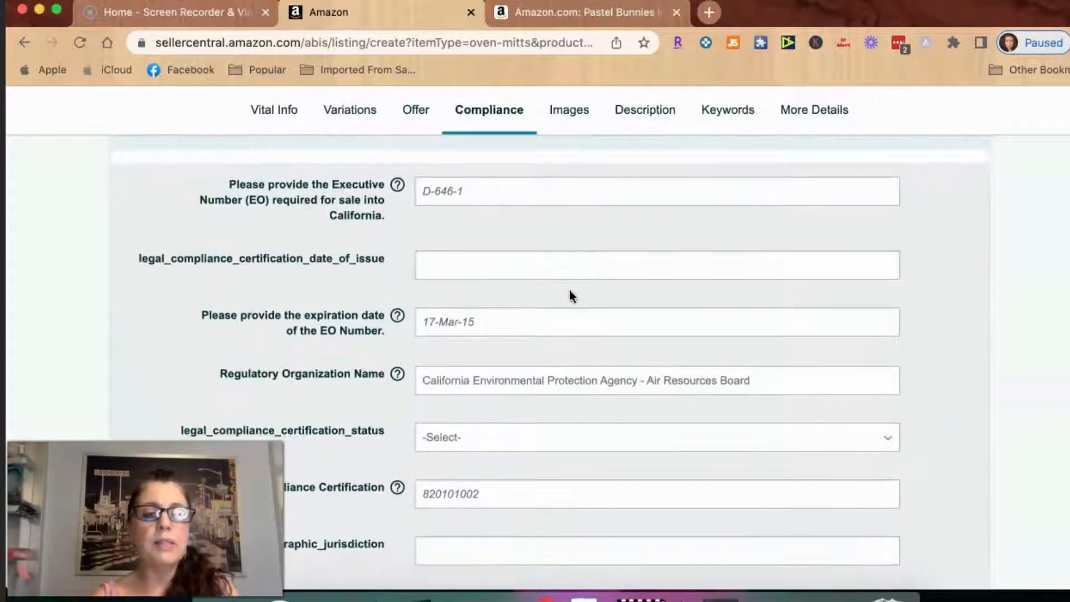
pyautogui.scroll(-2, 570, 293)
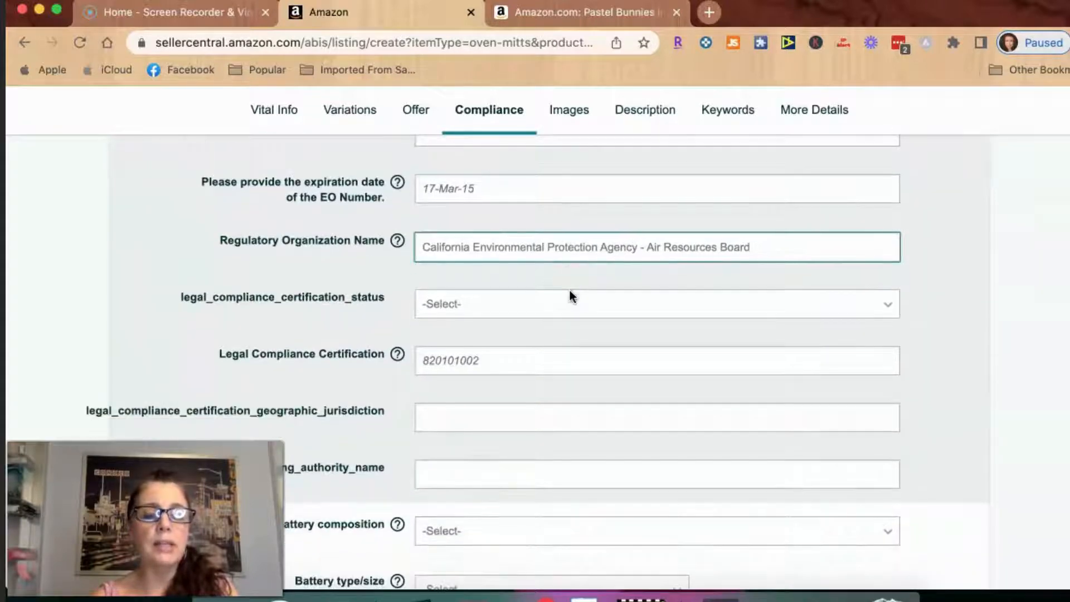
pyautogui.scroll(-4, 569, 295)
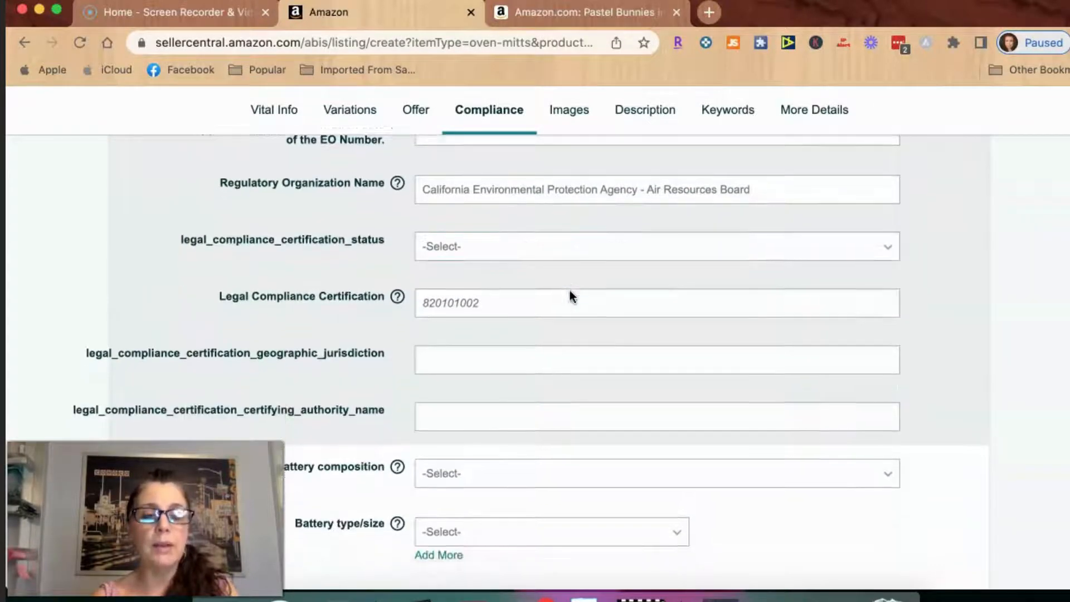
pyautogui.scroll(-1, 570, 291)
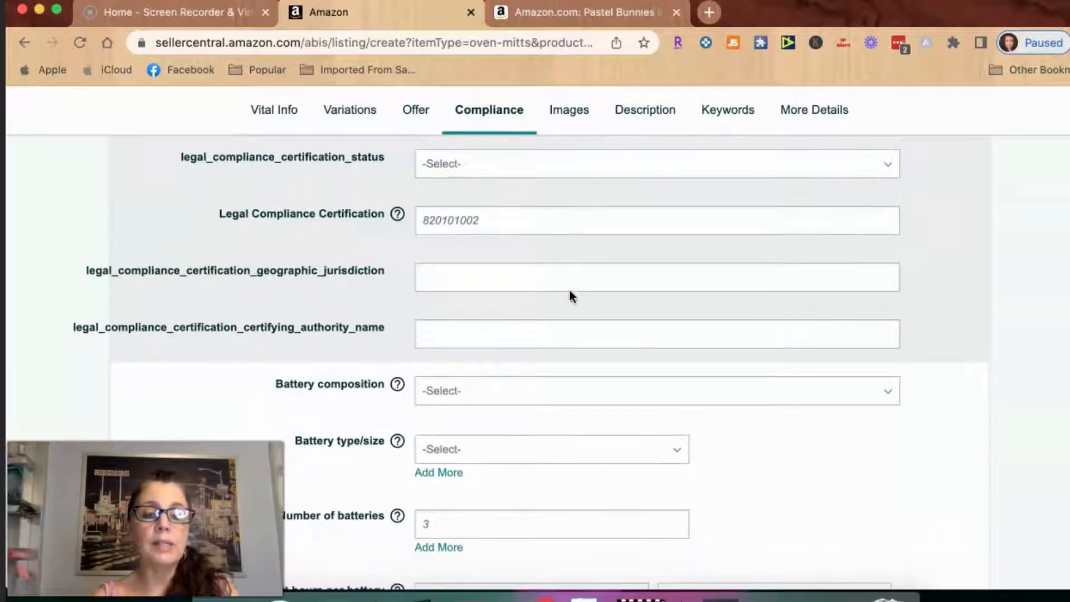
# Review the battery compliance fields, from battery composition and type through battery weight, lithium cells and lithium content.
pyautogui.scroll(-3, 569, 295)
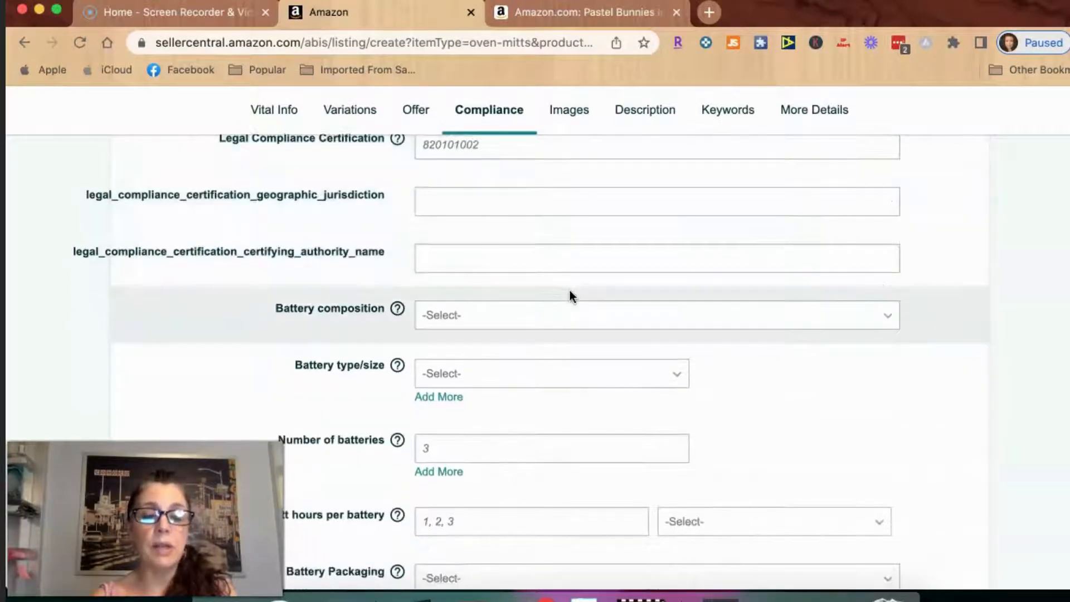
pyautogui.scroll(-3, 570, 292)
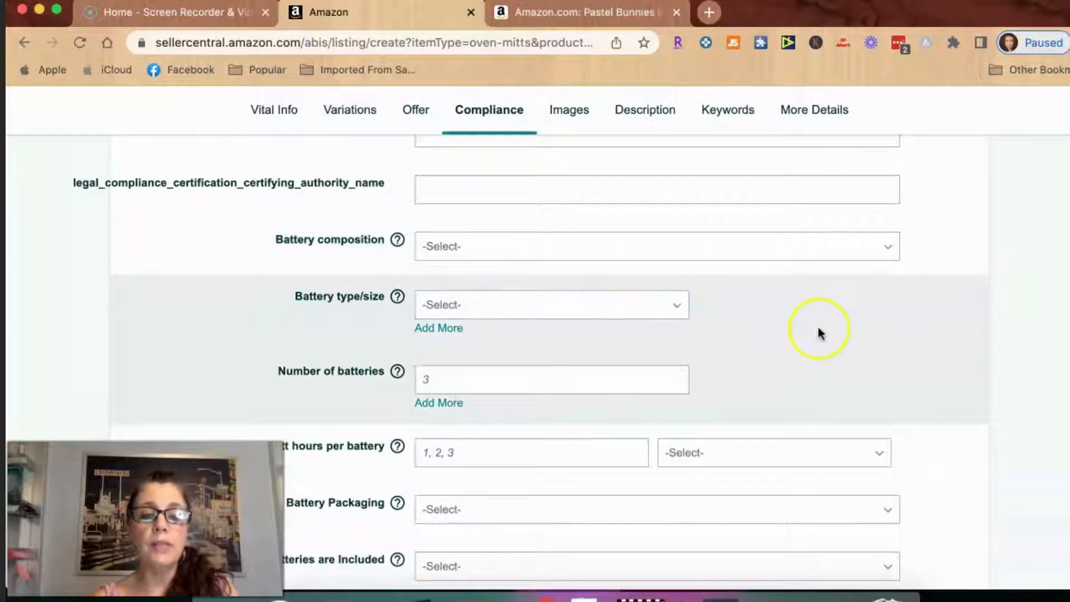
pyautogui.scroll(-1, 818, 333)
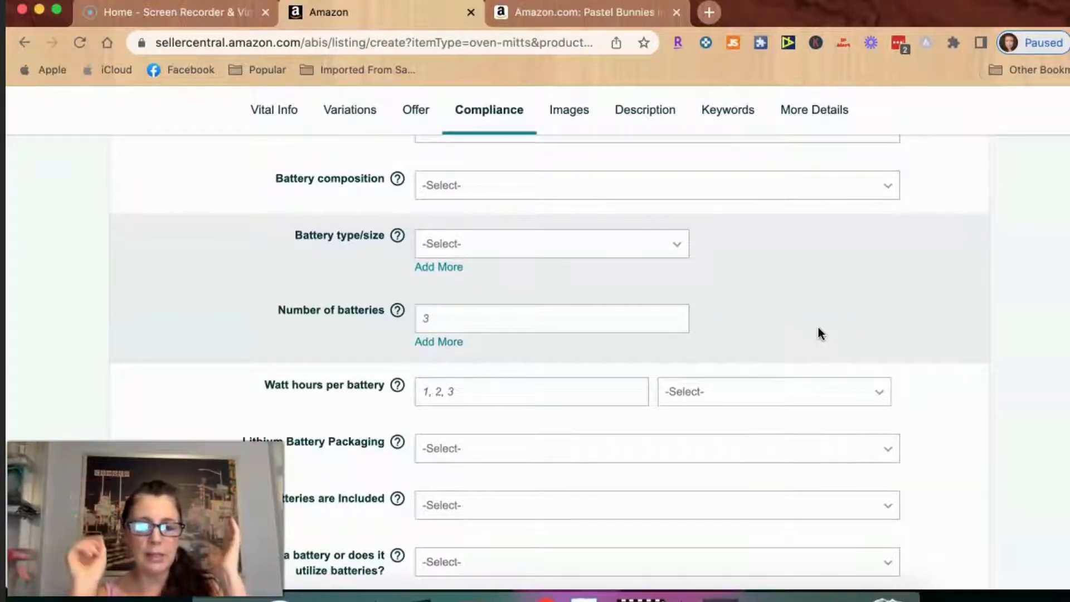
pyautogui.scroll(-3, 818, 331)
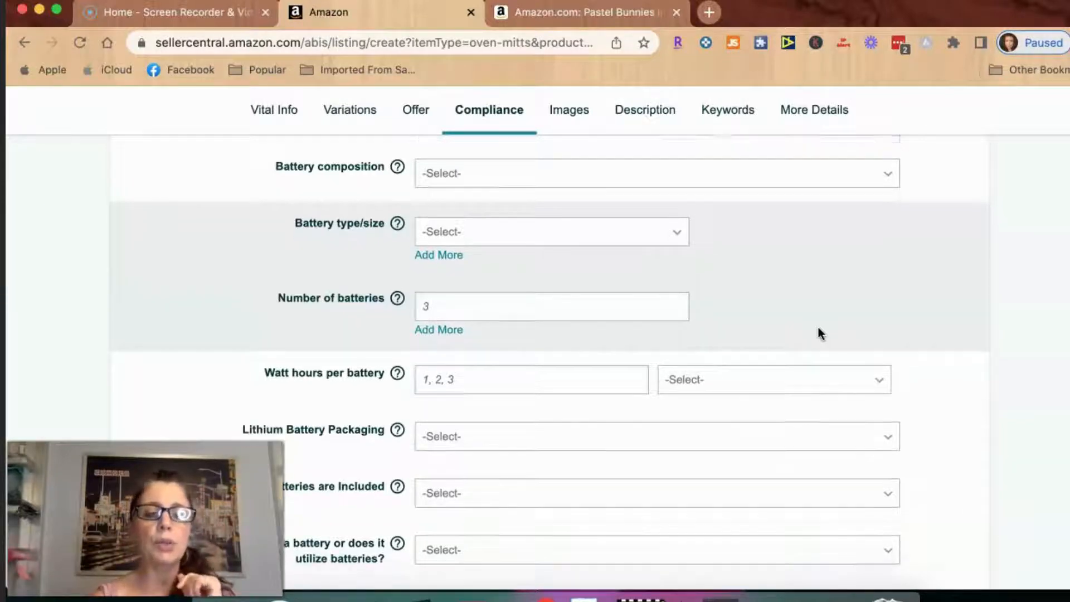
pyautogui.scroll(-5, 818, 333)
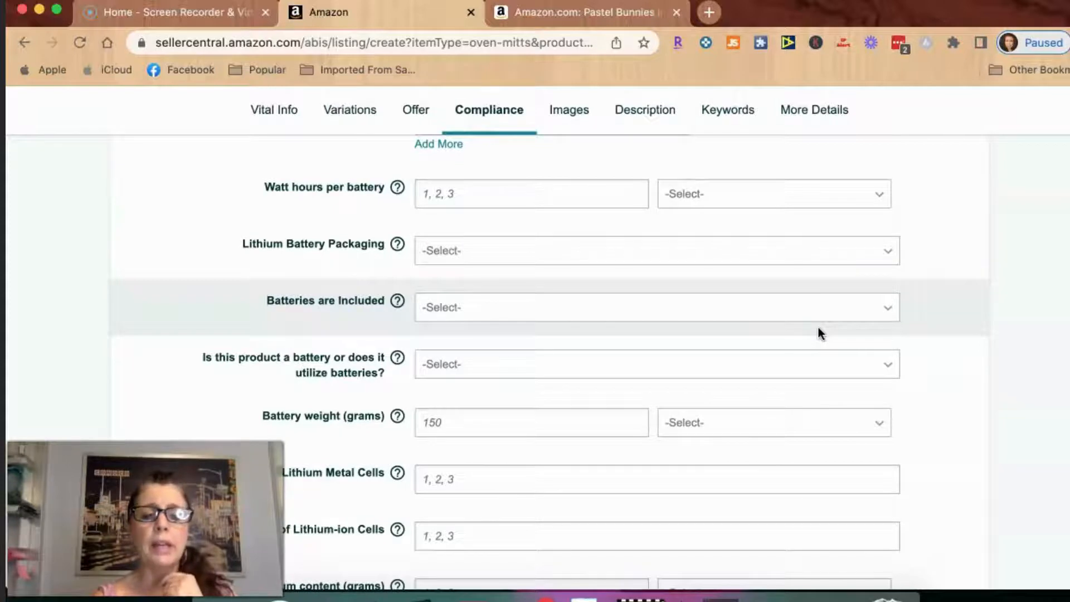
pyautogui.scroll(-4, 818, 333)
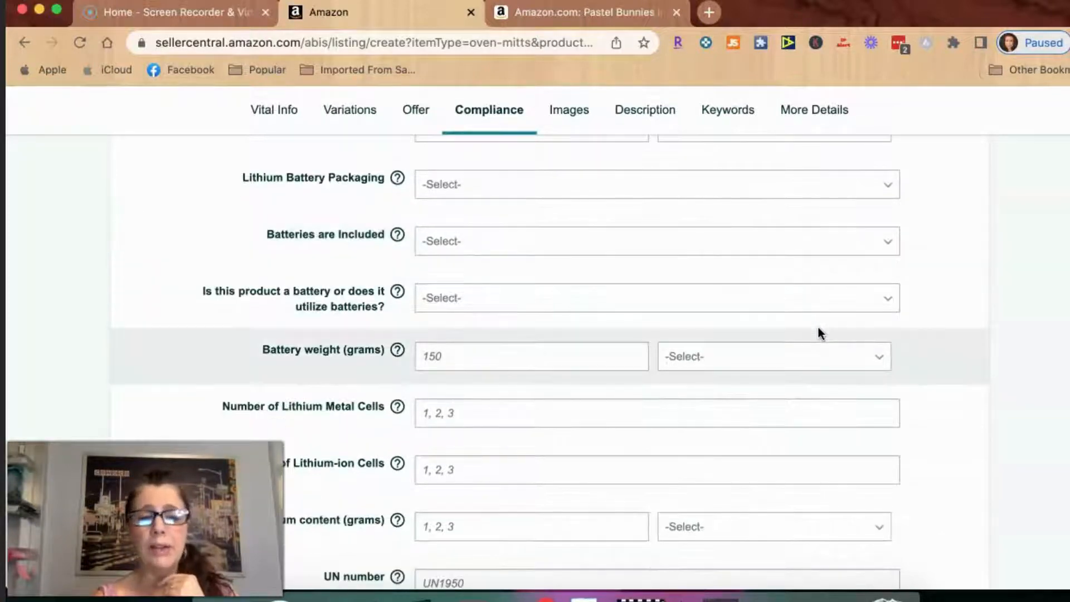
pyautogui.scroll(-3, 818, 329)
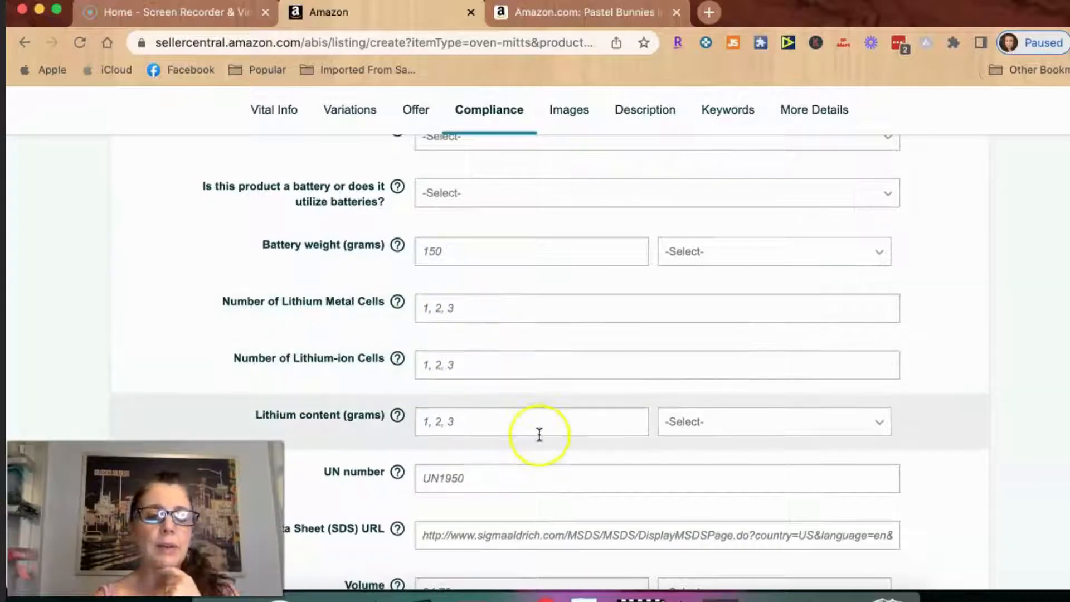
pyautogui.scroll(-4, 539, 433)
# Review the hazard fields, from UN number and Safety Data Sheet URL through dangerous goods regulations and California Proposition 65 chemicals.
pyautogui.scroll(-3, 540, 435)
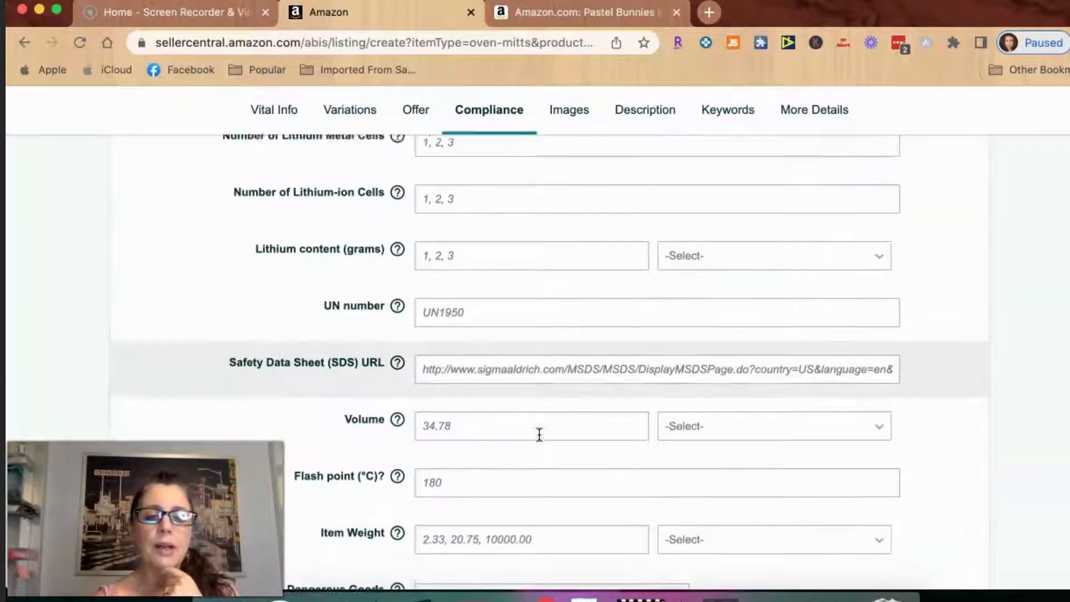
pyautogui.scroll(-4, 540, 435)
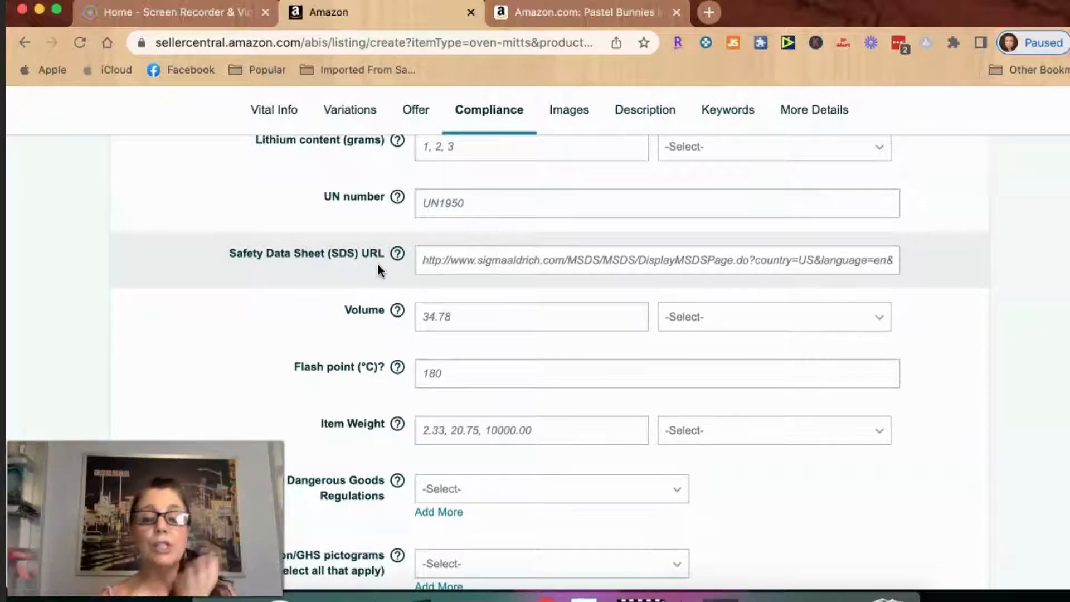
pyautogui.scroll(-3, 378, 270)
pyautogui.scroll(-9, 378, 270)
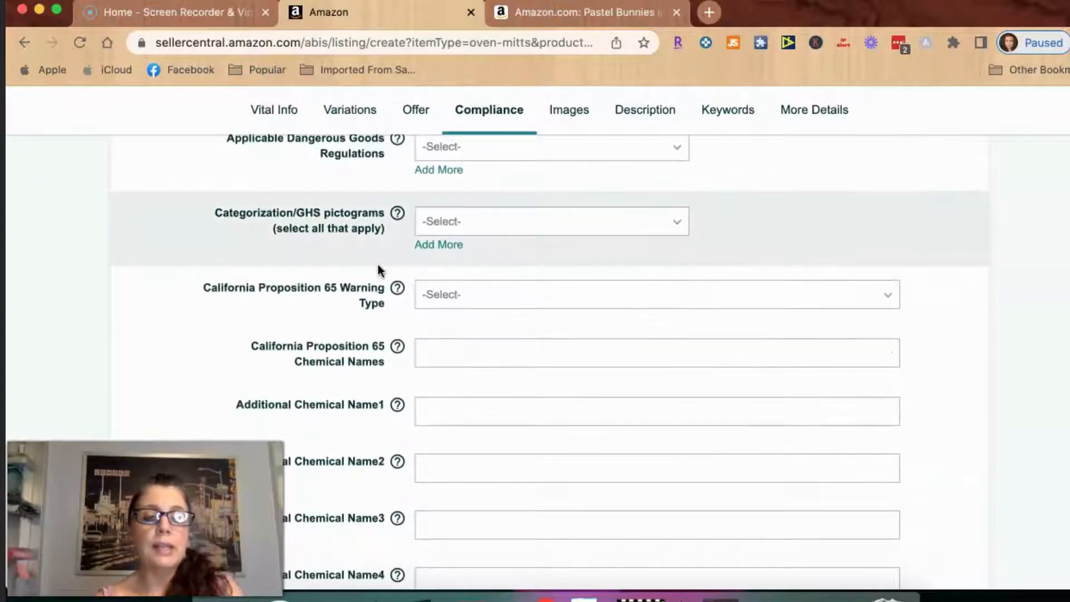
pyautogui.scroll(-8, 378, 270)
pyautogui.scroll(-5, 377, 270)
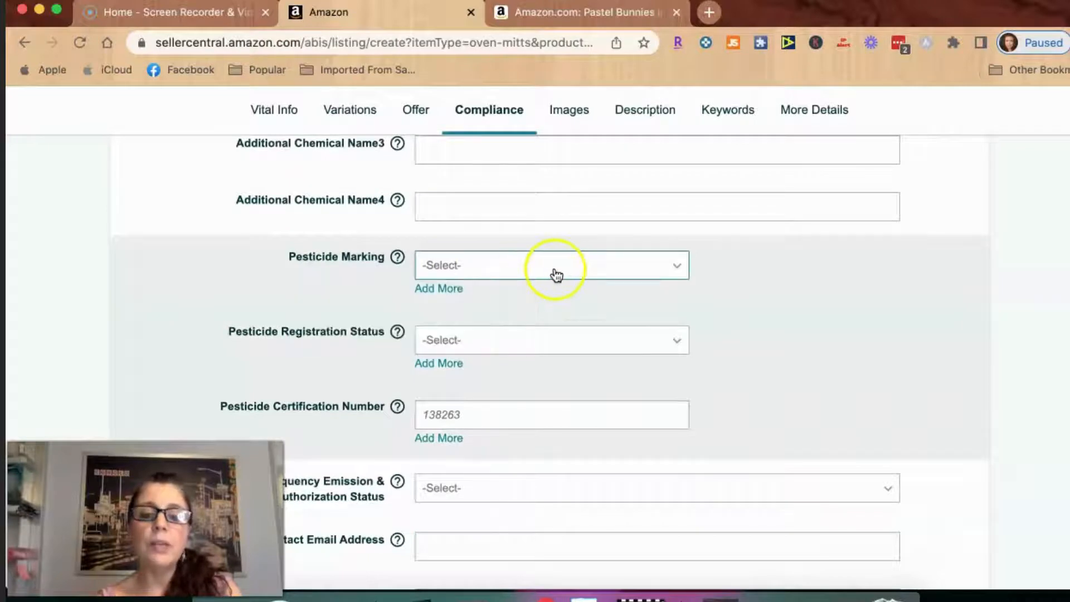
# Examine the Pesticide Marking options without choosing one, and review the remaining pesticide, radio frequency and SDoC contact fields.
pyautogui.scroll(-1, 613, 287)
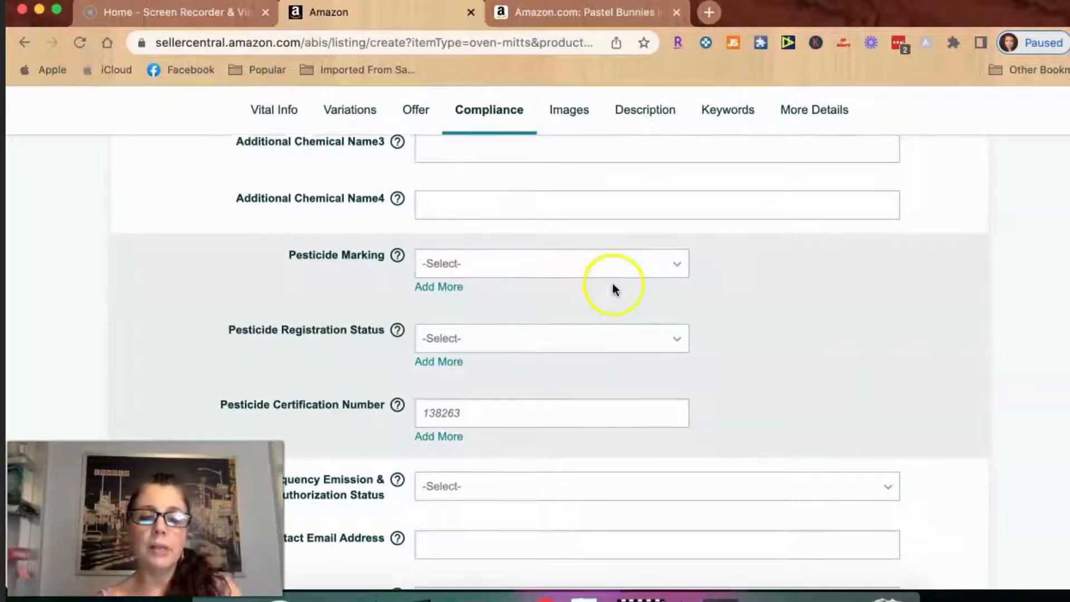
pyautogui.click(616, 258)
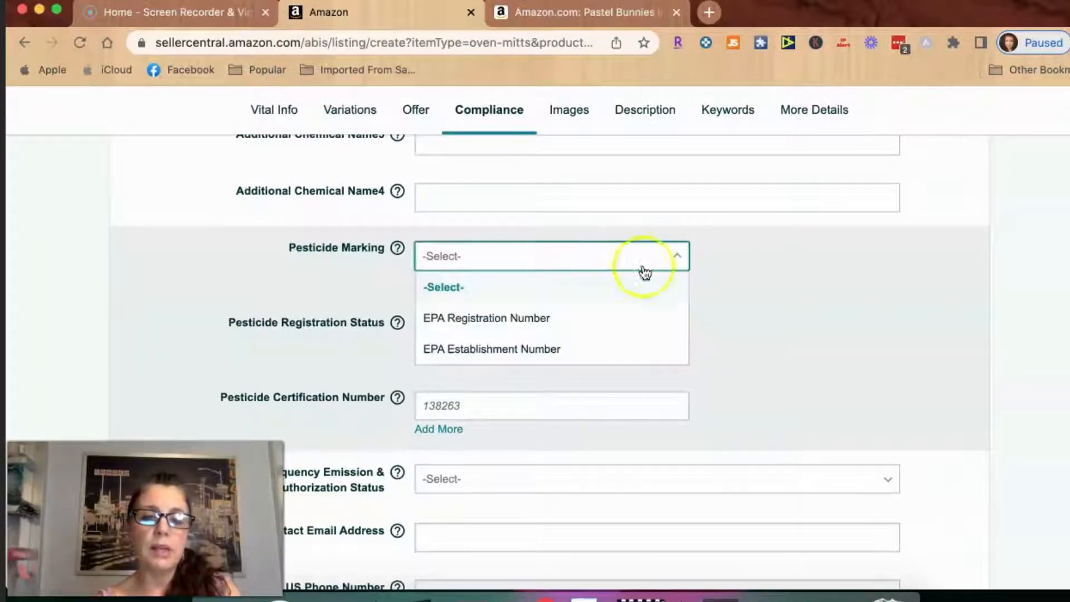
pyautogui.click(727, 284)
pyautogui.scroll(-2, 625, 351)
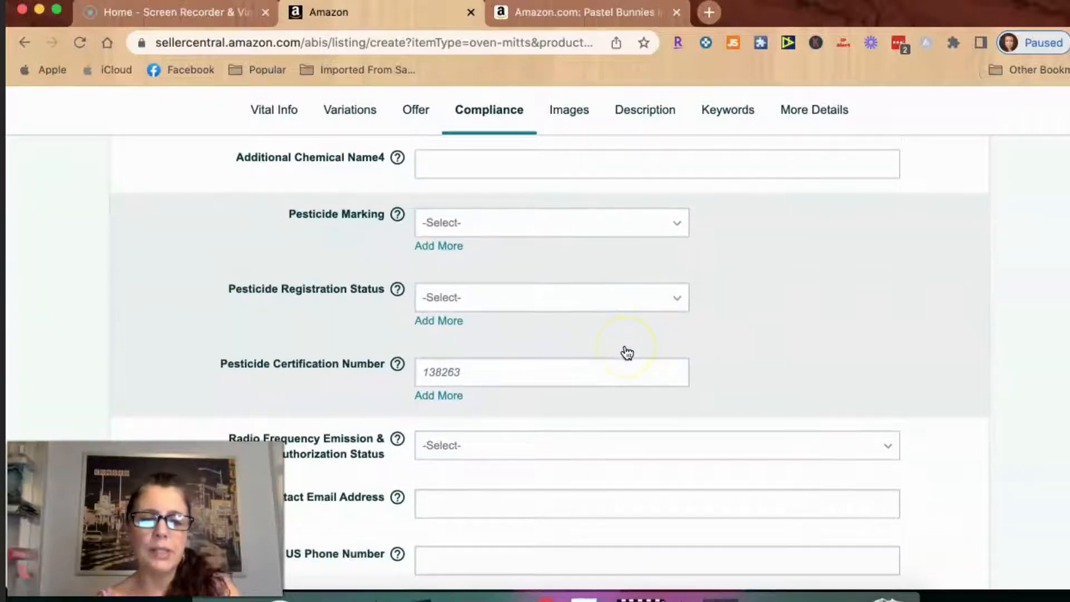
pyautogui.scroll(-10, 627, 353)
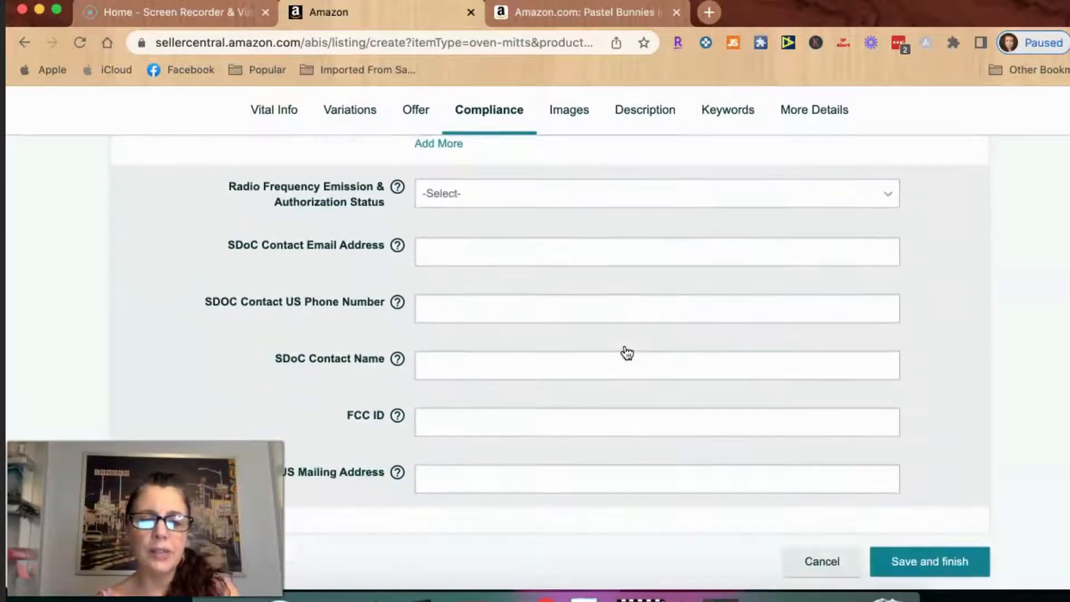
pyautogui.scroll(10, 627, 353)
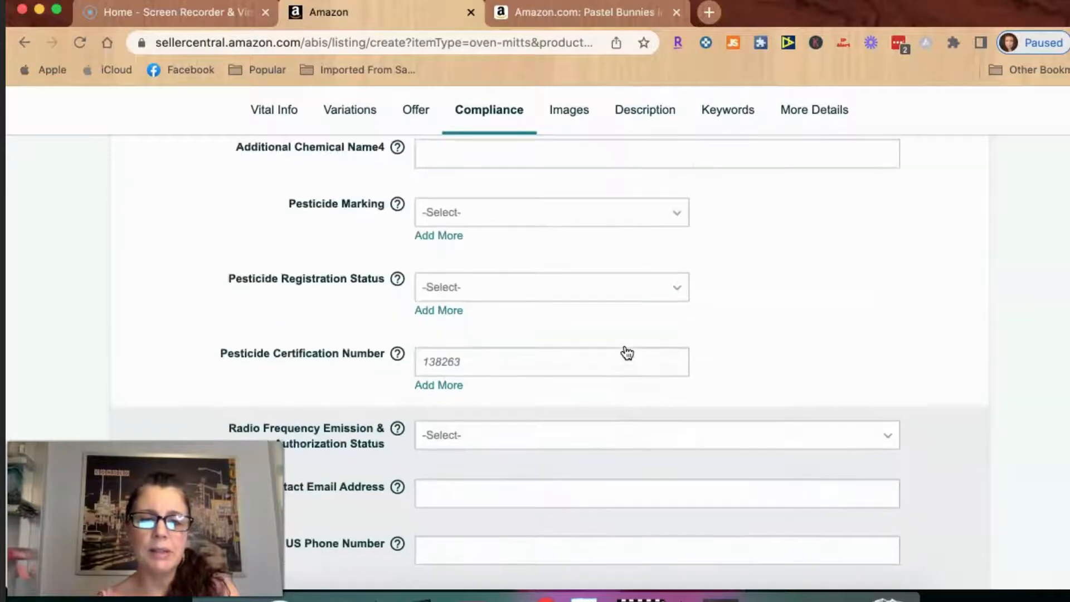
pyautogui.scroll(3, 627, 353)
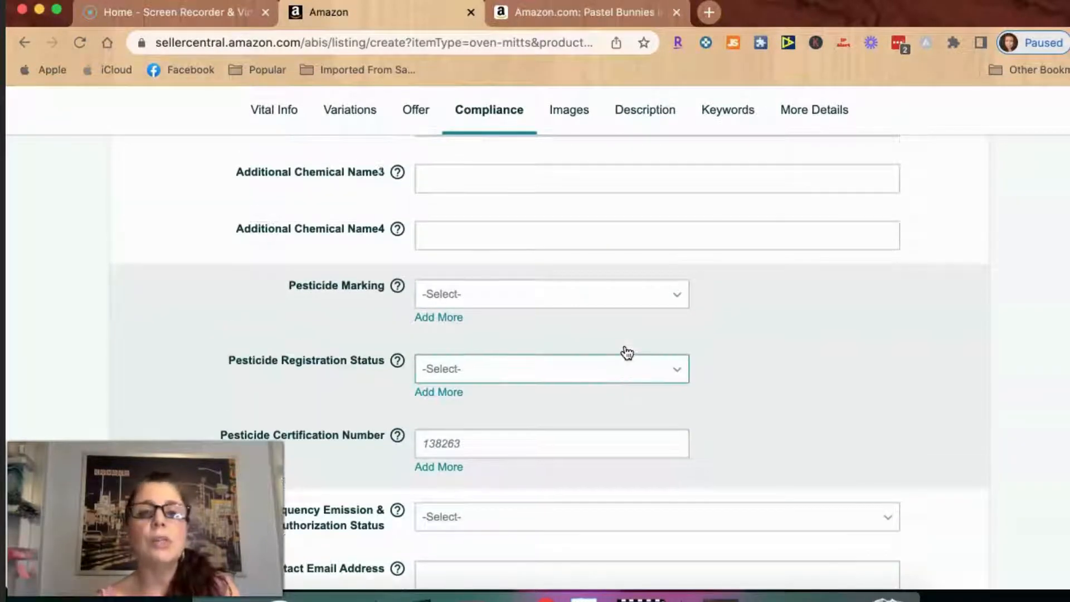
# Leave the compliance details, open the listing's Images section and review its upload slots for the main and additional product images.
pyautogui.scroll(20, 627, 353)
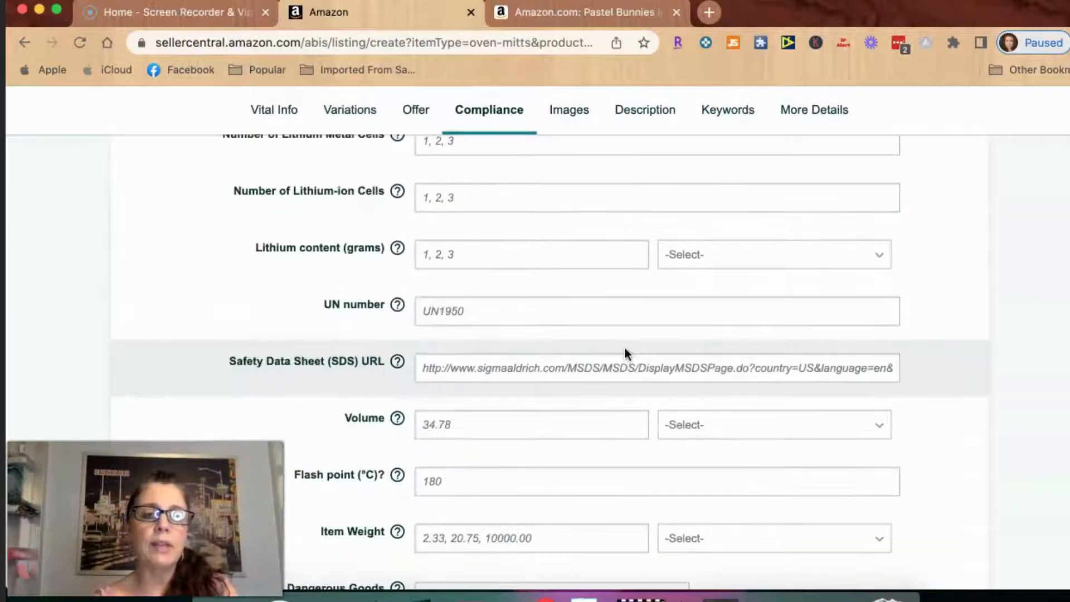
pyautogui.scroll(20, 625, 350)
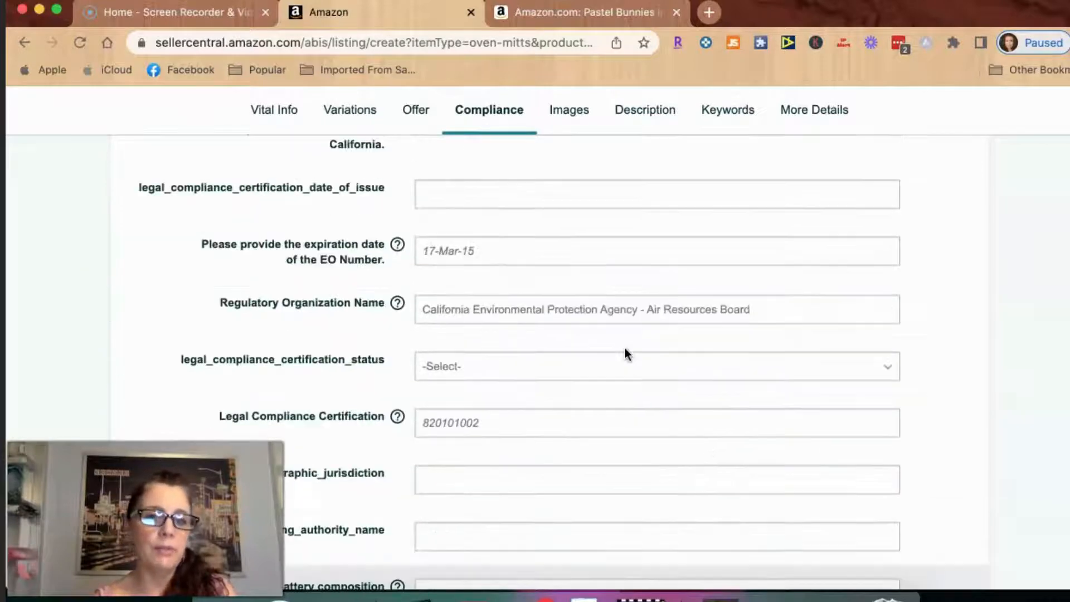
pyautogui.scroll(8, 627, 354)
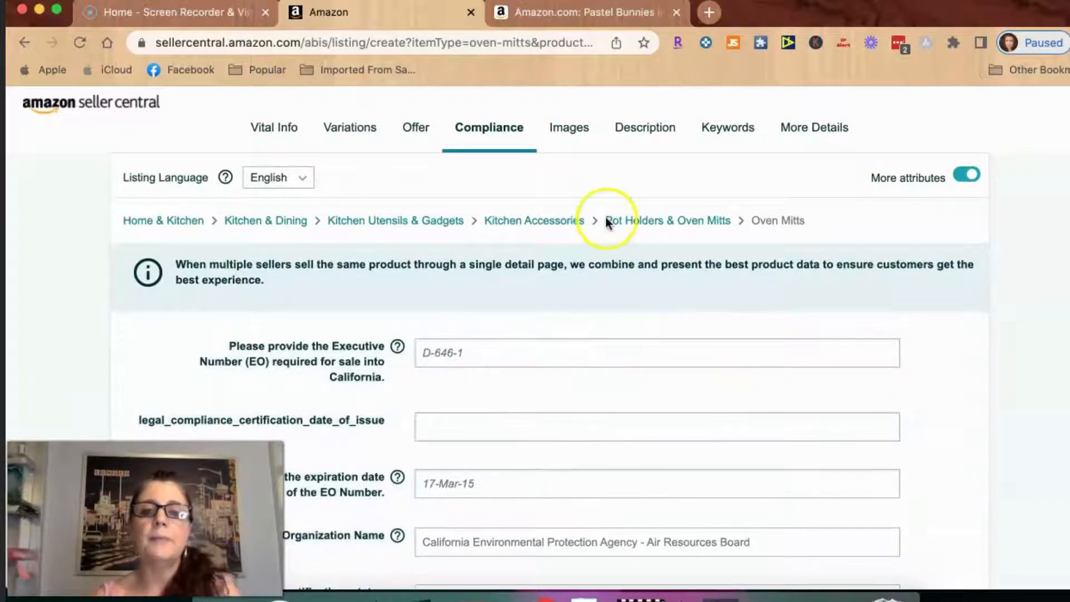
pyautogui.click(571, 131)
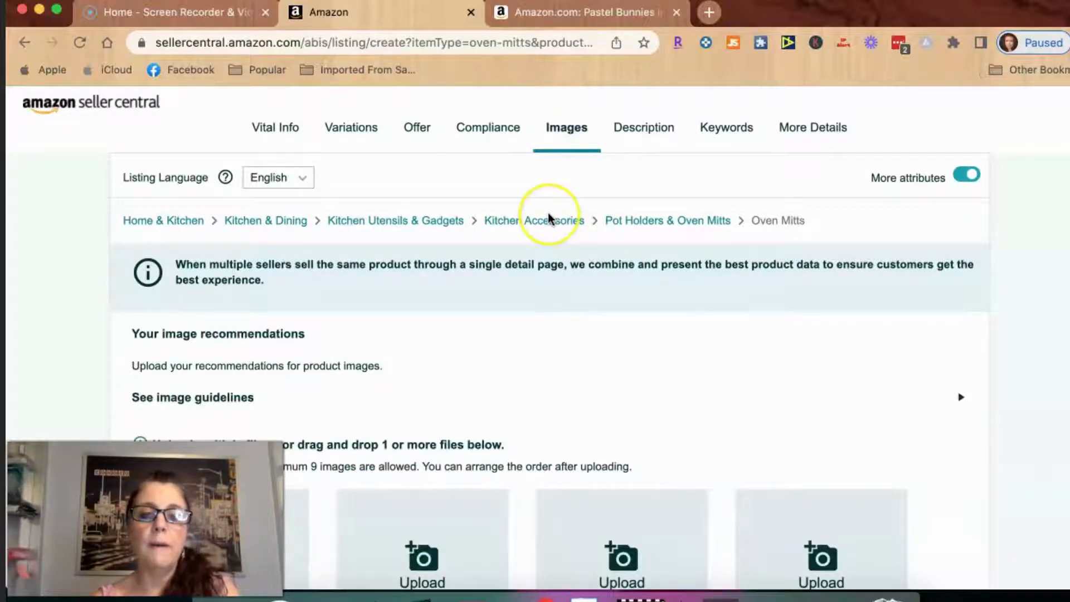
pyautogui.scroll(-3, 549, 217)
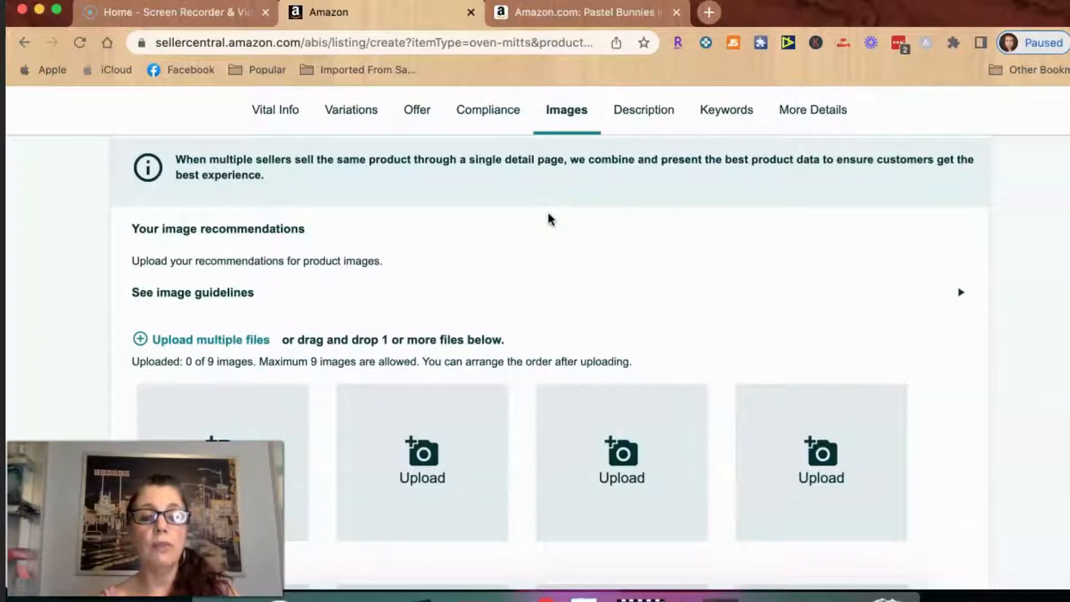
pyautogui.scroll(-4, 549, 219)
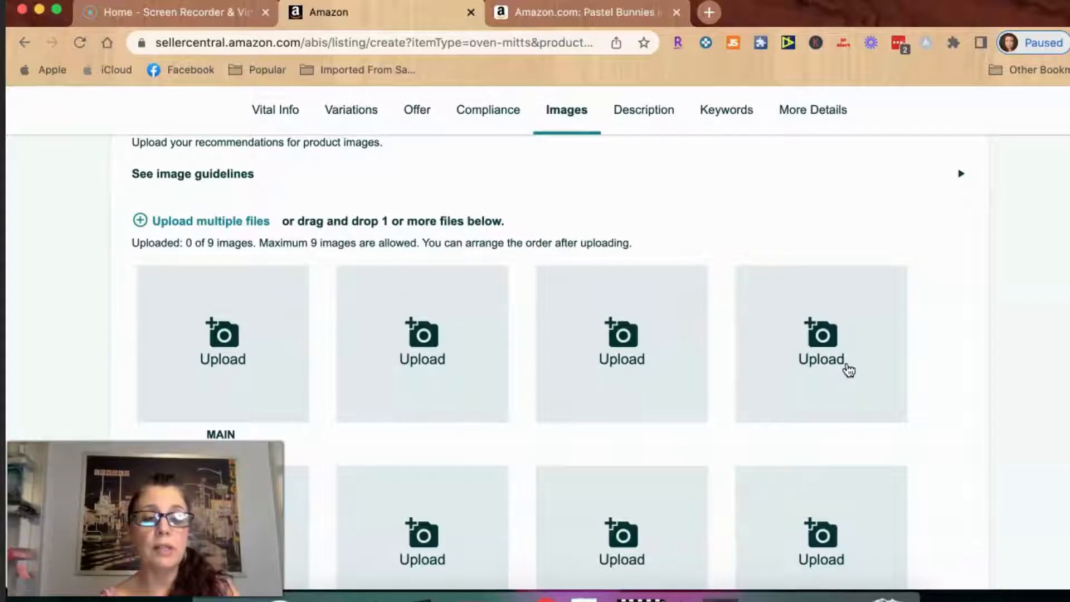
pyautogui.scroll(-1, 848, 370)
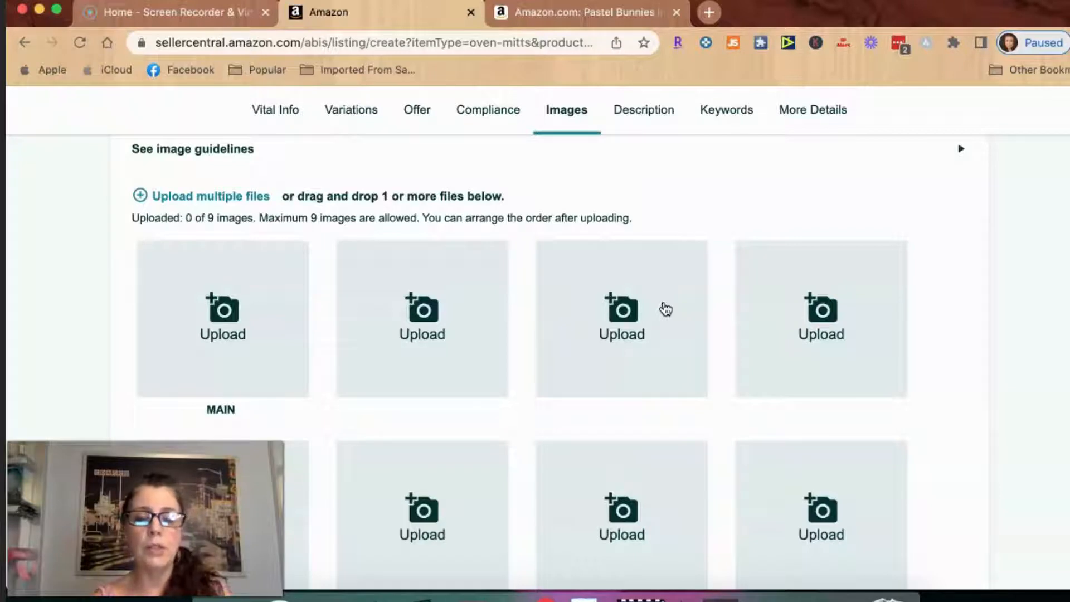
pyautogui.scroll(-1, 666, 310)
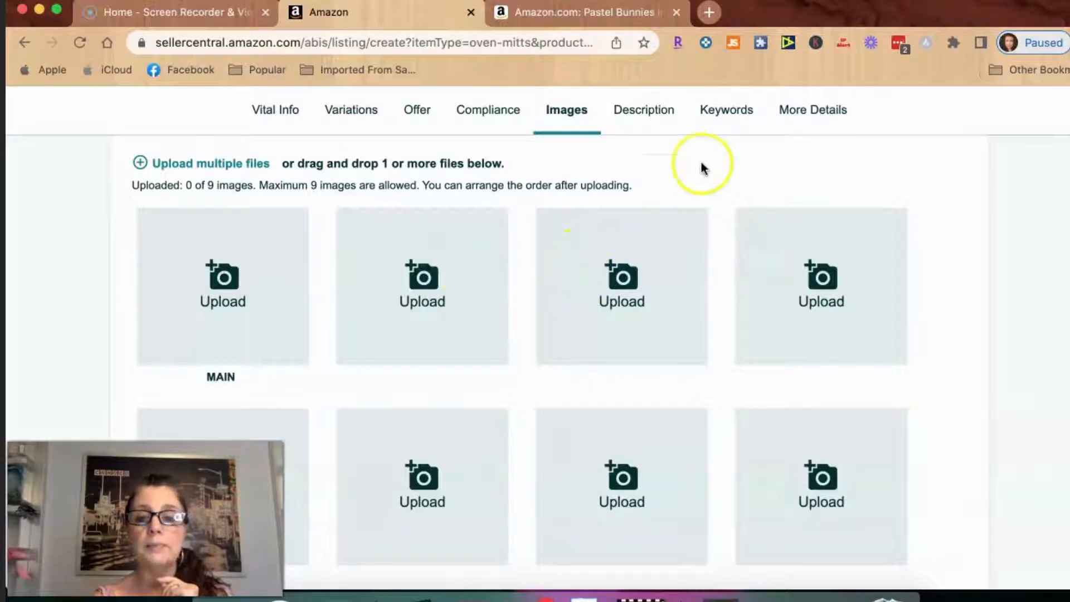
# Open the listing's Description section and examine the Product Description, Key Product Features and Cpsia Warning fields.
pyautogui.click(642, 116)
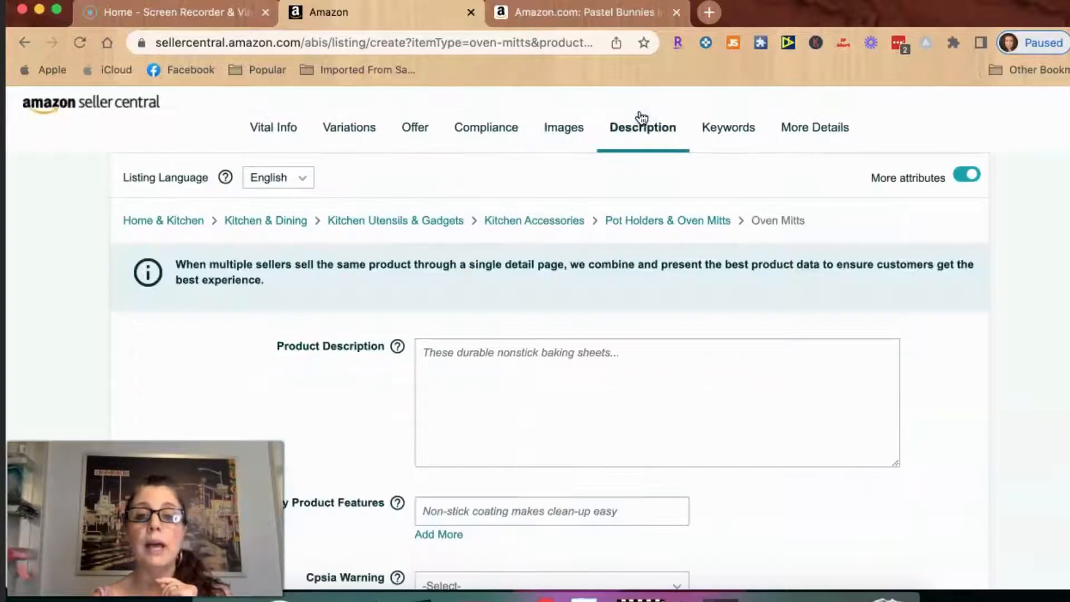
pyautogui.scroll(-3, 634, 222)
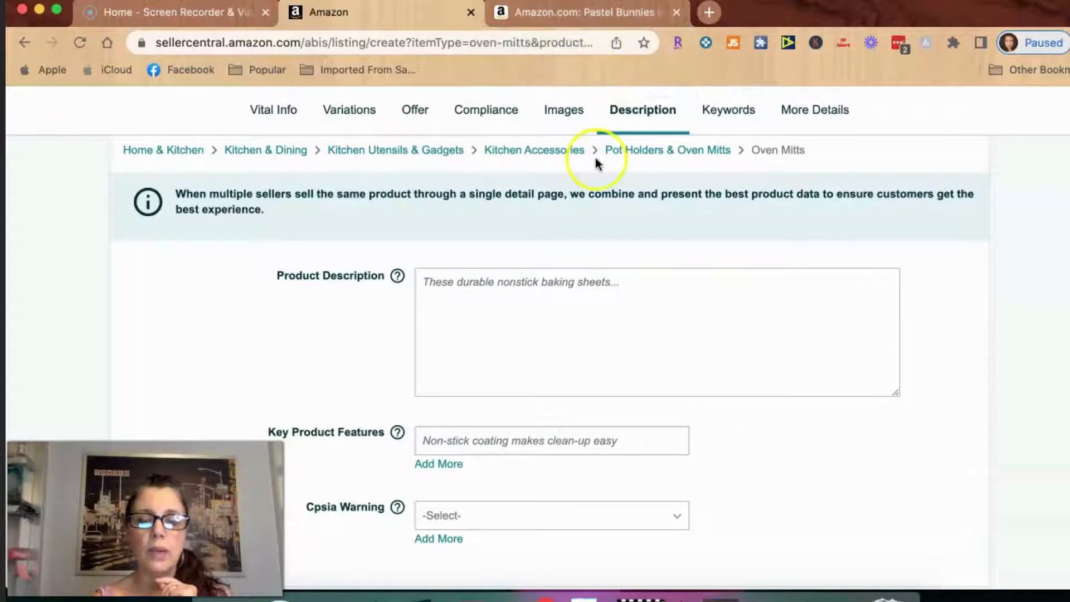
pyautogui.scroll(-1, 504, 319)
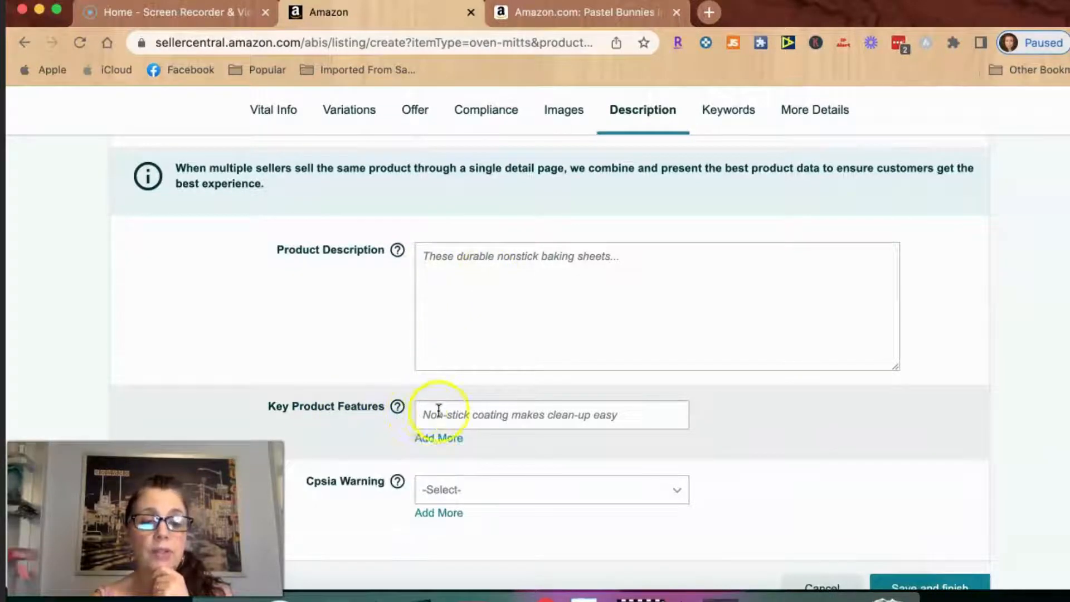
# Add two more Key Product Features entry fields to the listing's description details.
pyautogui.scroll(-2, 437, 411)
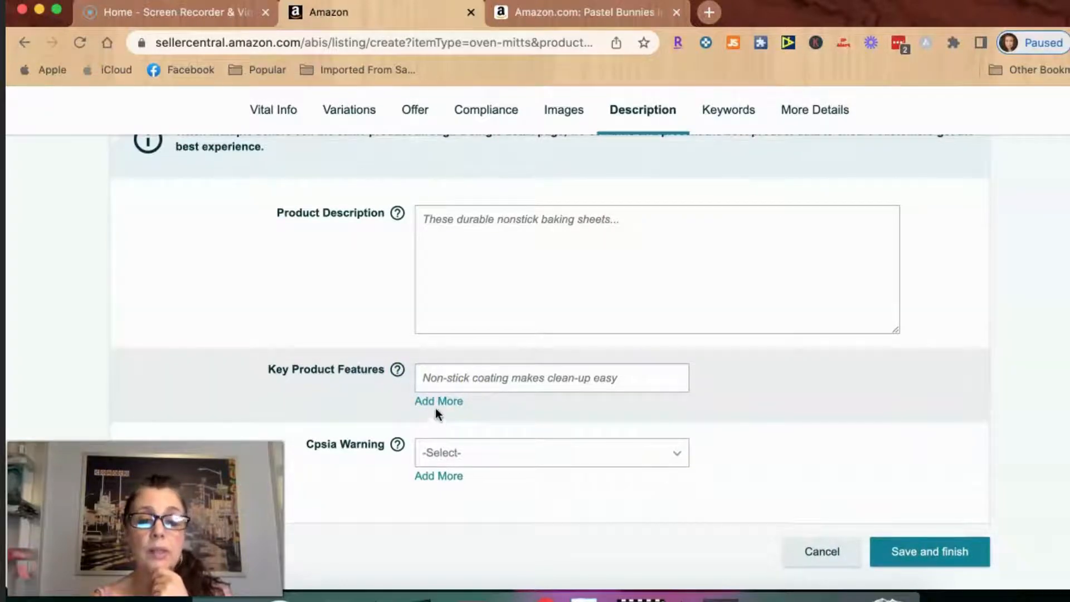
pyautogui.click(436, 401)
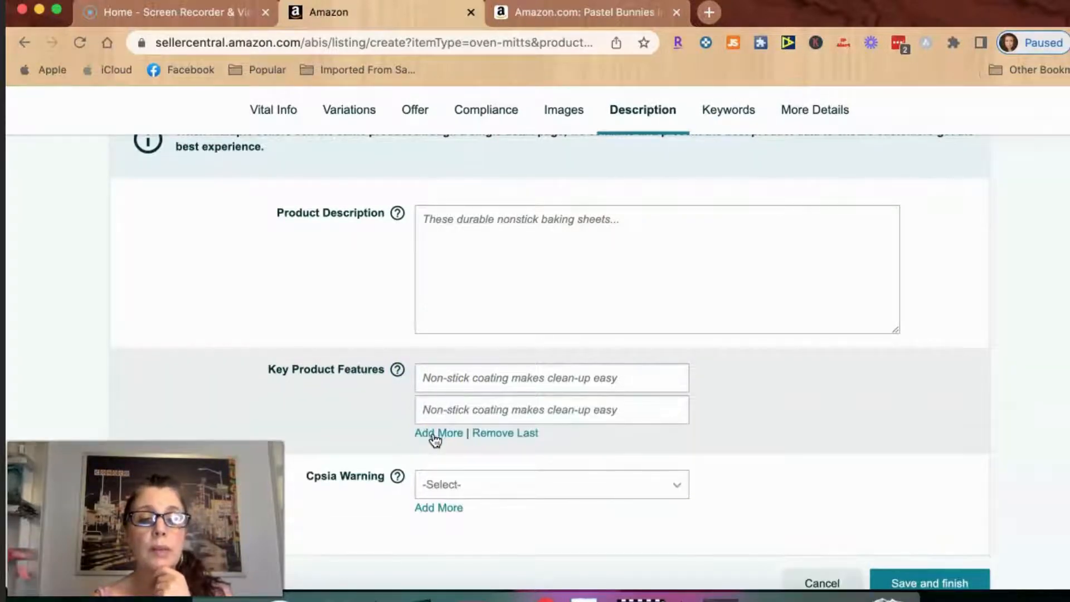
pyautogui.click(433, 434)
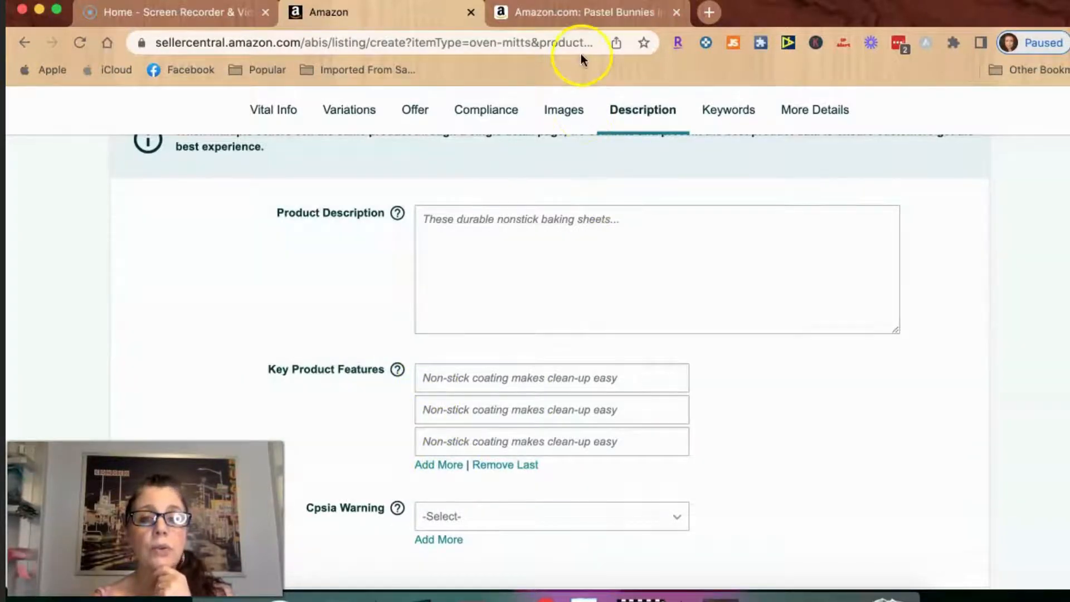
# Review the About this item bullets on the Pastel Bunnies salt and pepper shaker product page, and return to the listing form.
pyautogui.click(579, 14)
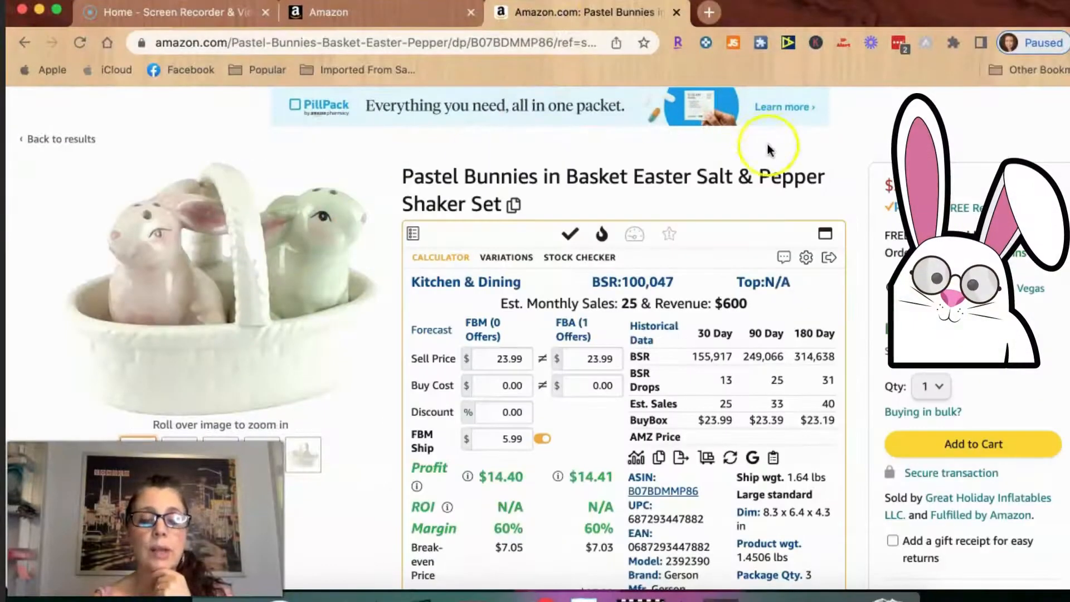
pyautogui.scroll(-2, 842, 173)
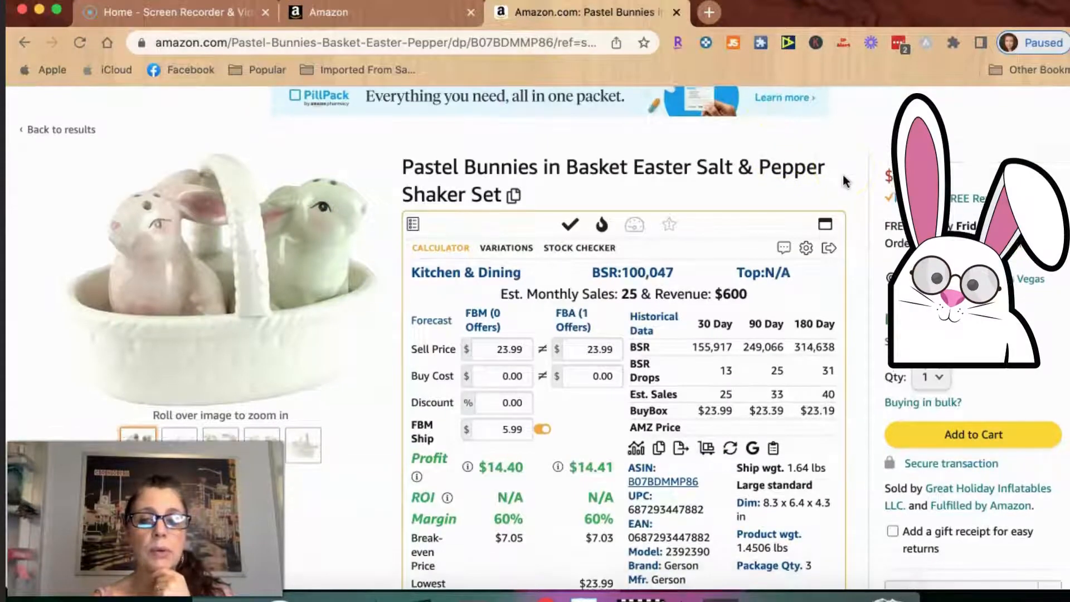
pyautogui.scroll(-1, 843, 180)
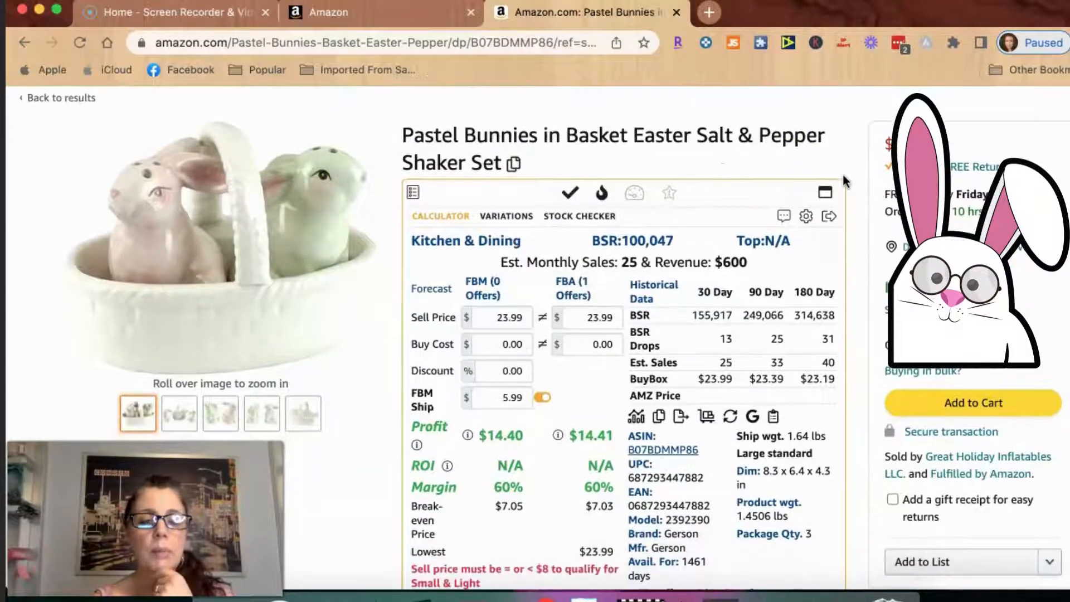
pyautogui.scroll(-7, 843, 179)
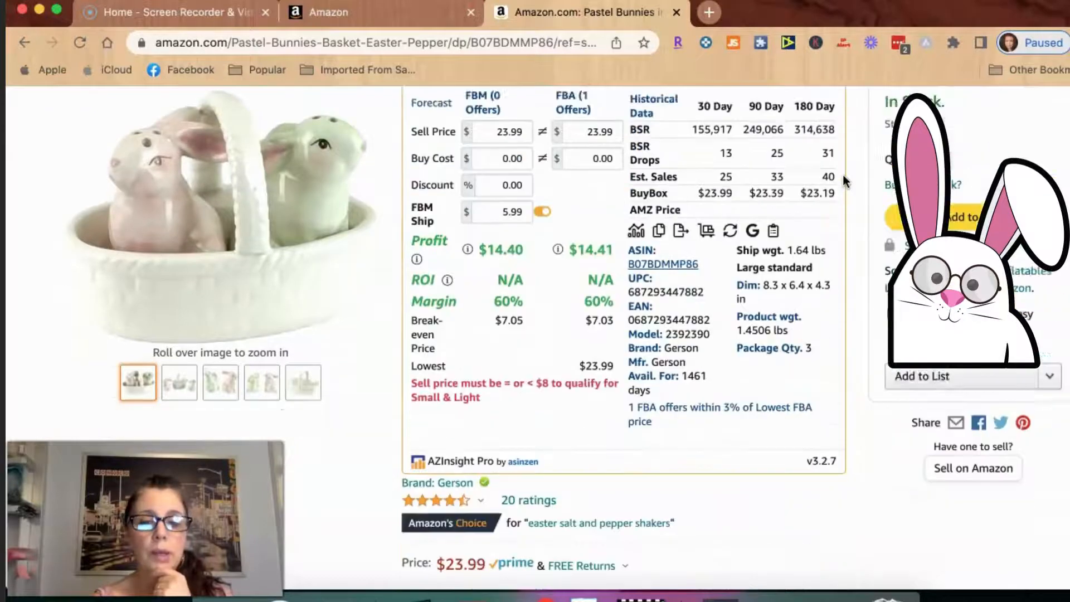
pyautogui.scroll(-4, 842, 181)
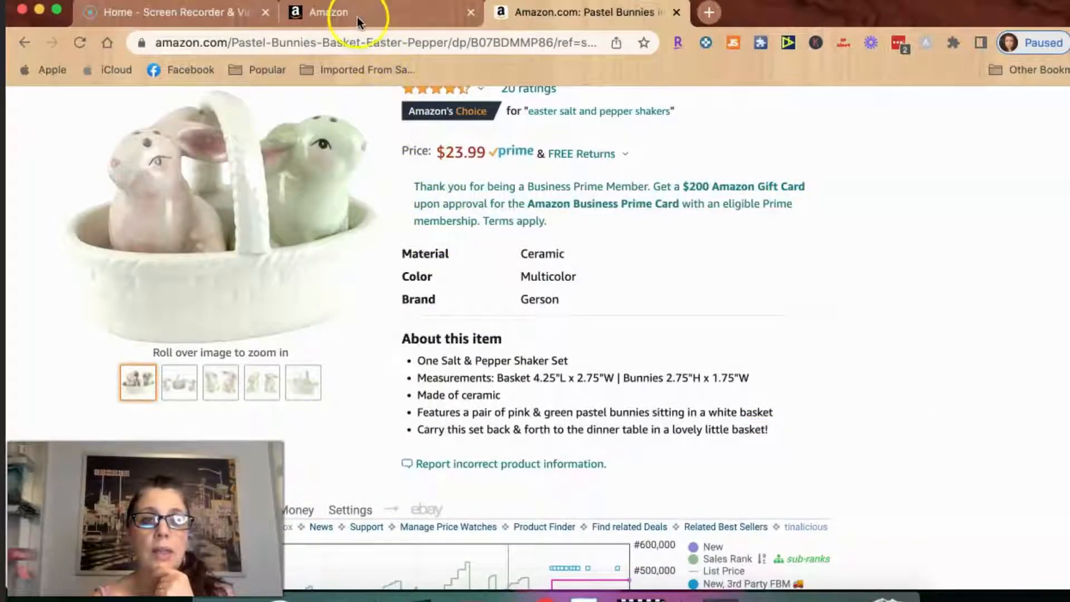
pyautogui.click(357, 20)
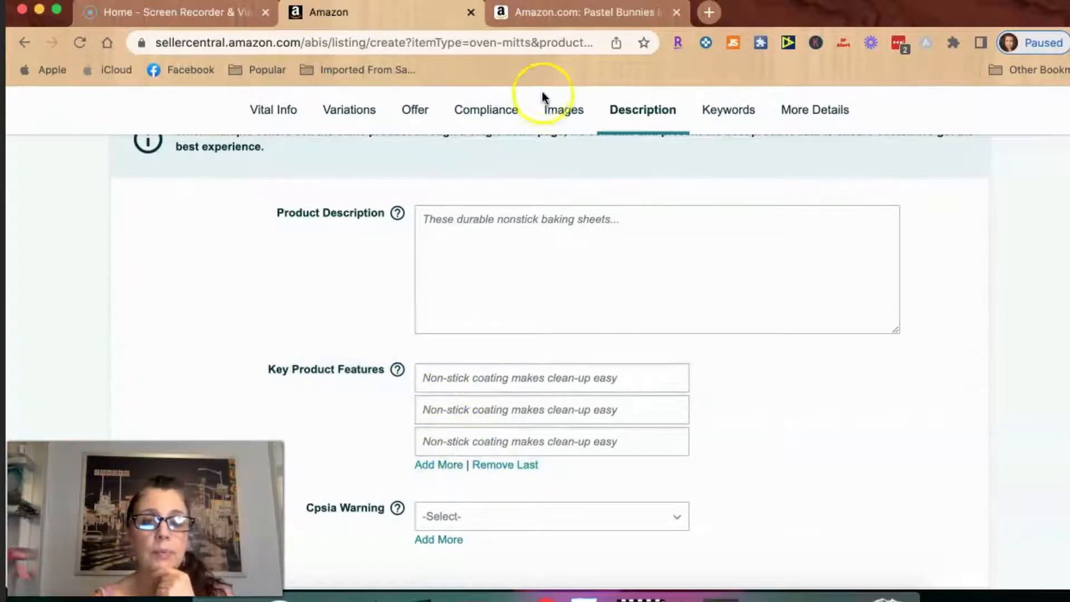
# Examine the Pastel Bunnies product page again, comparing where its About this item bullets and its Product Description section appear.
pyautogui.click(561, 20)
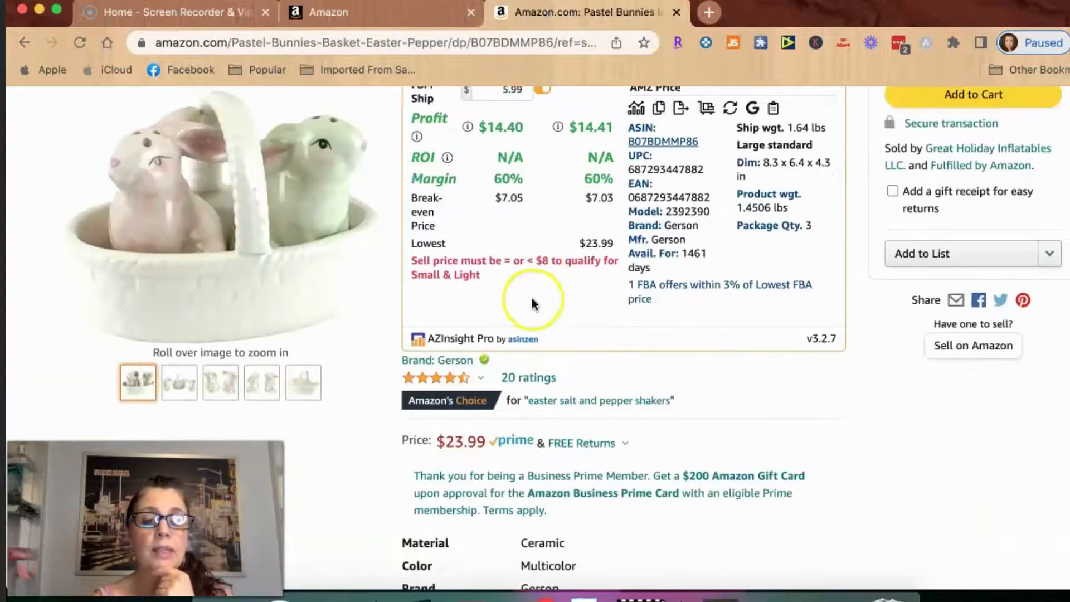
pyautogui.scroll(-5, 531, 297)
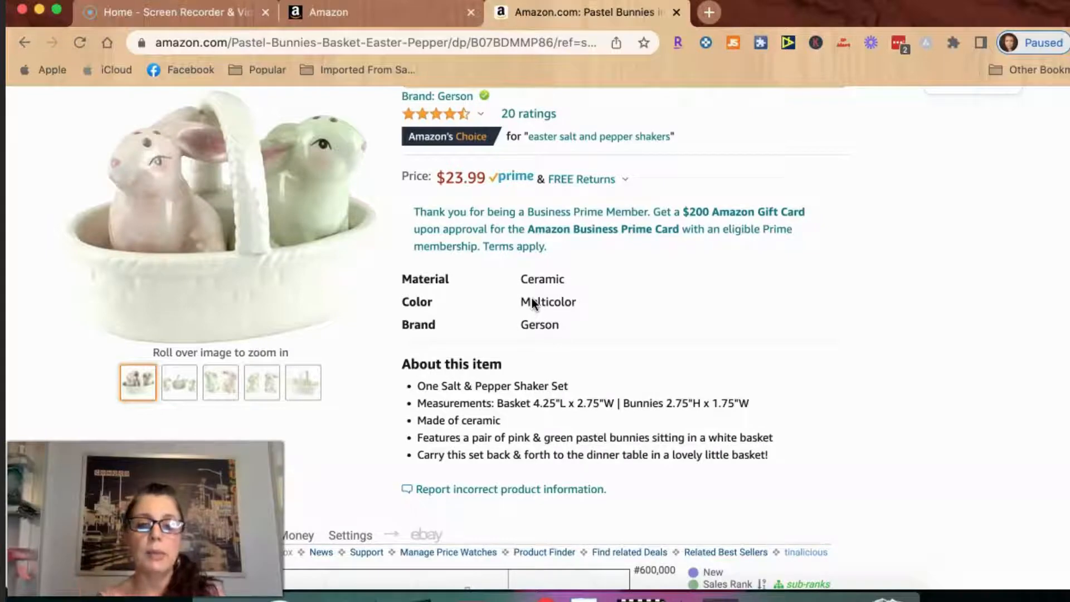
pyautogui.scroll(-3, 562, 376)
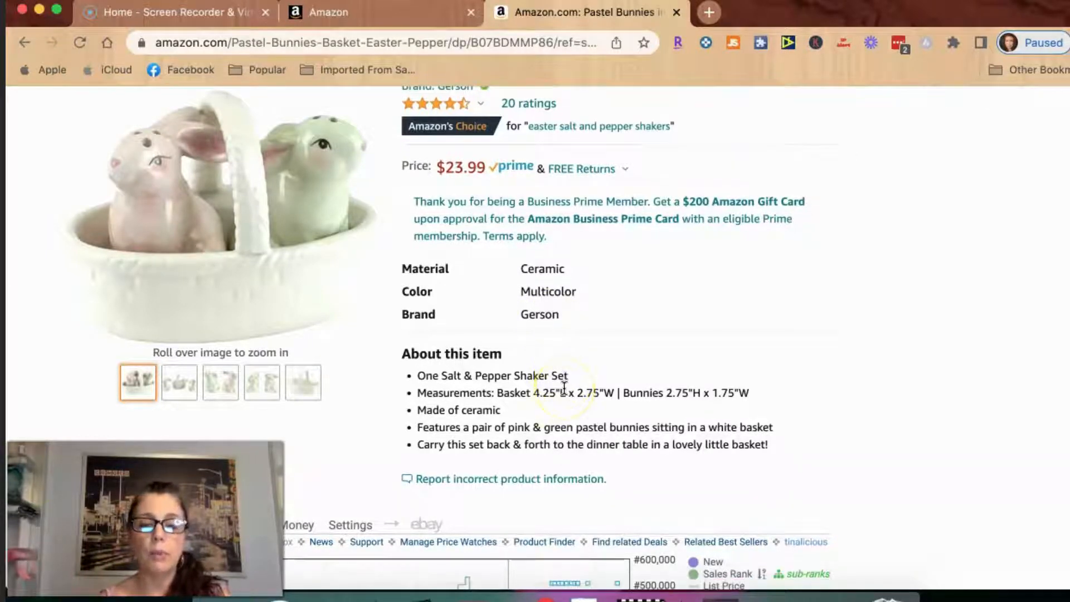
pyautogui.scroll(-4, 563, 388)
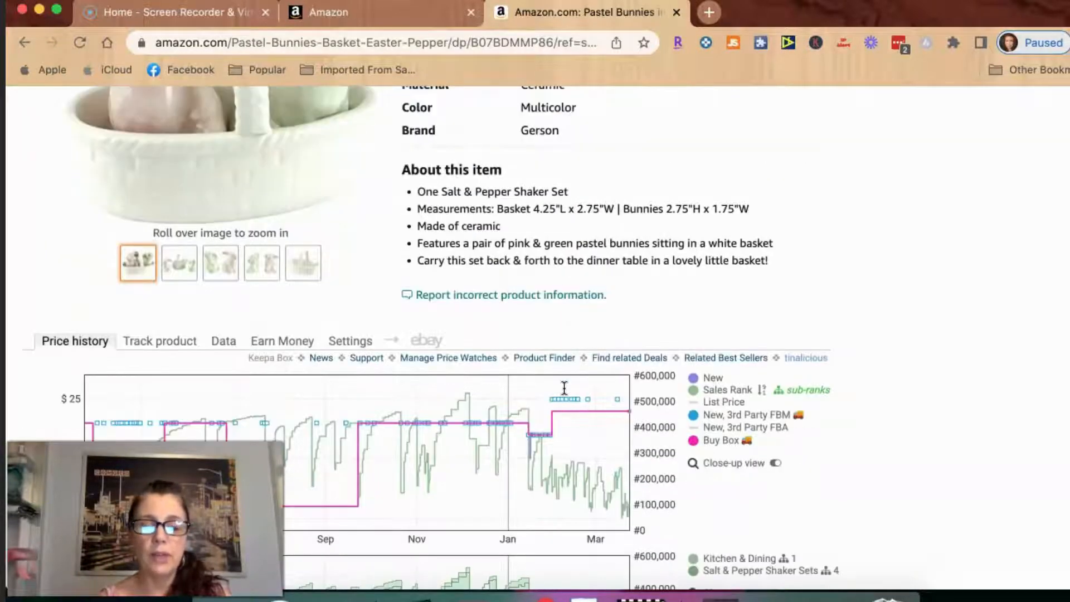
pyautogui.scroll(-20, 564, 387)
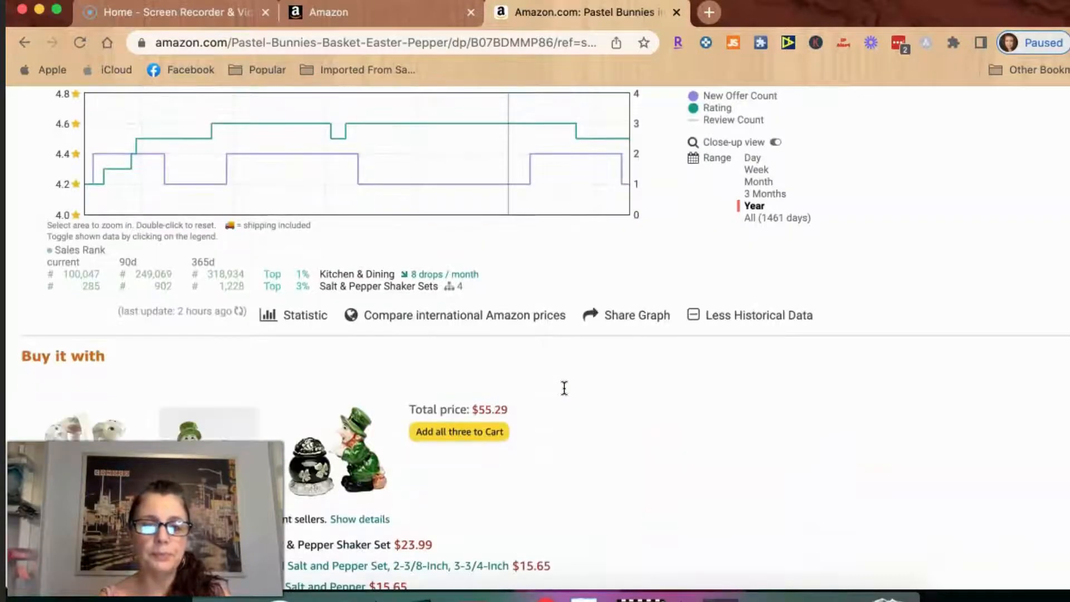
pyautogui.scroll(-15, 564, 387)
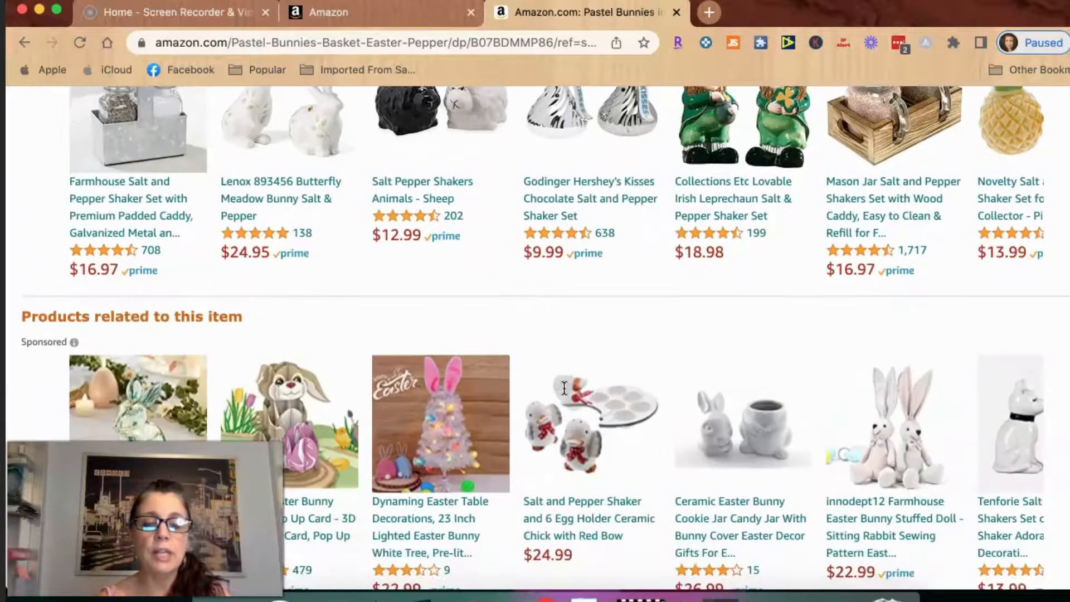
pyautogui.scroll(-10, 564, 388)
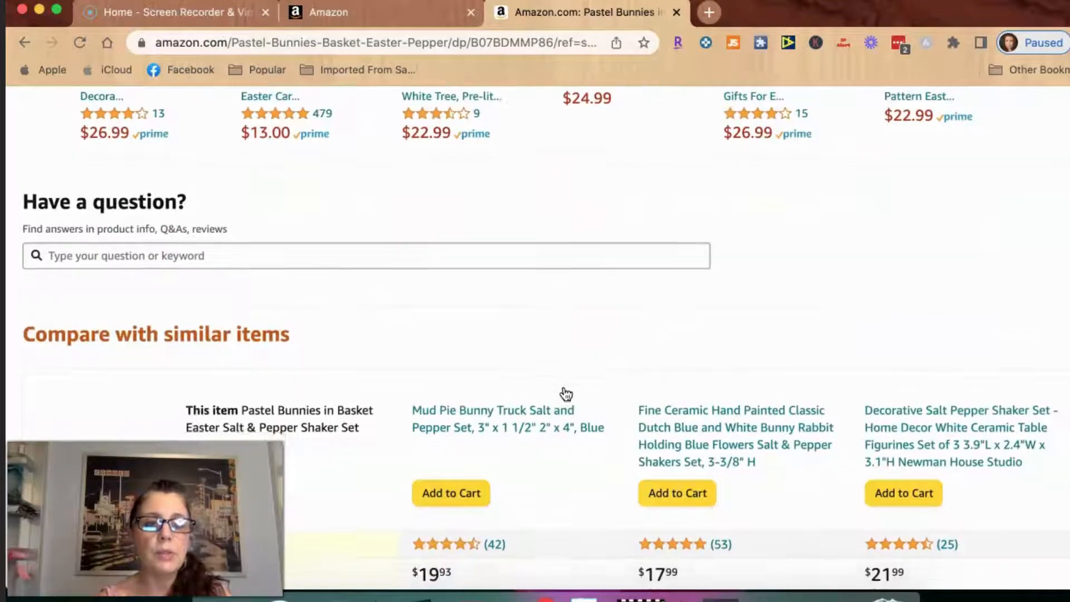
pyautogui.scroll(-5, 565, 394)
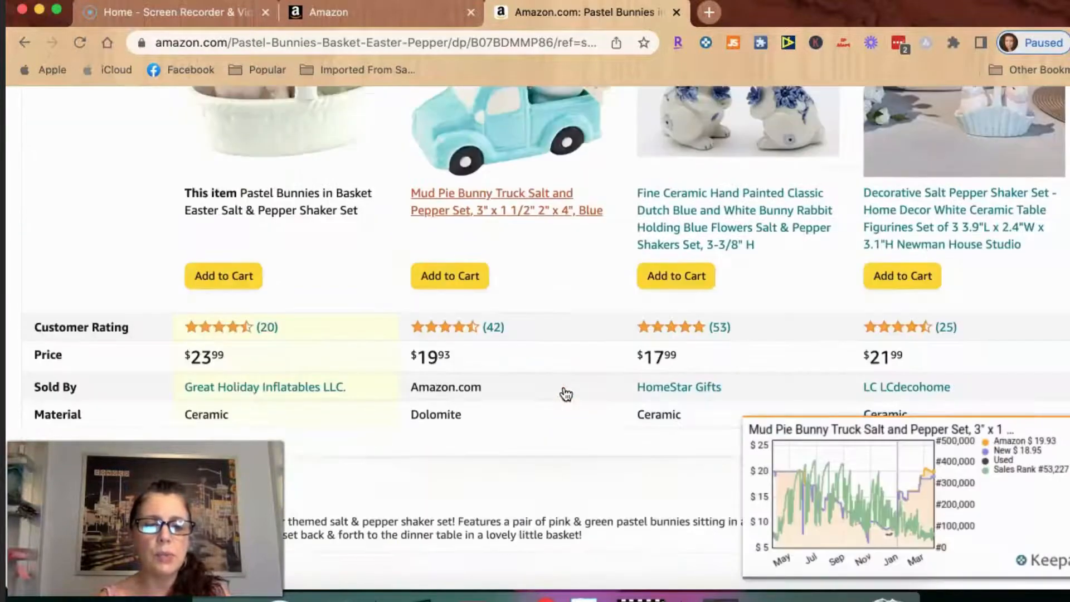
pyautogui.scroll(-4, 566, 394)
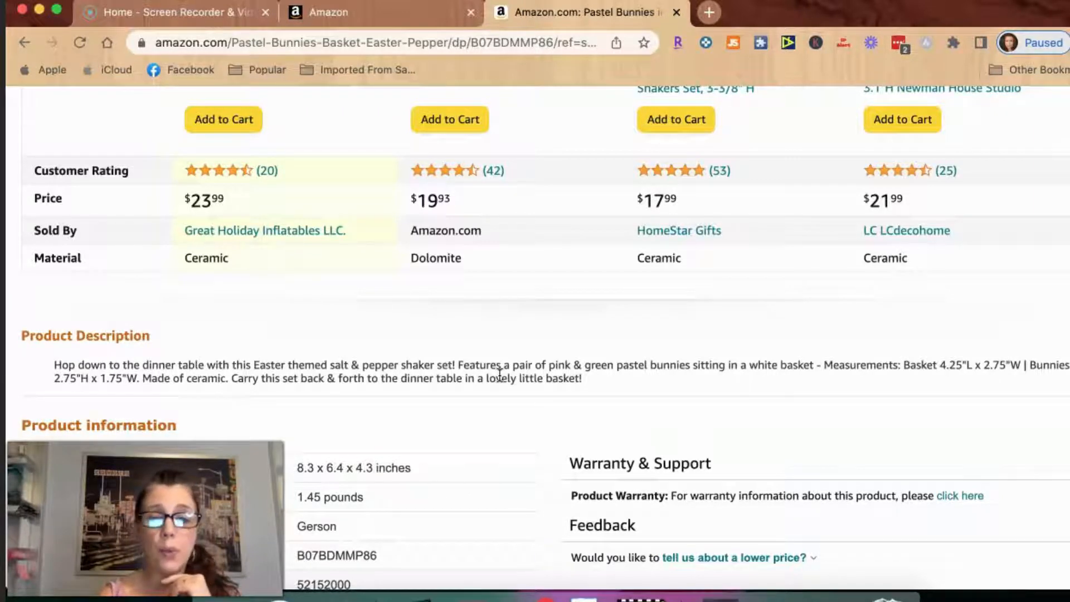
pyautogui.scroll(15, 500, 374)
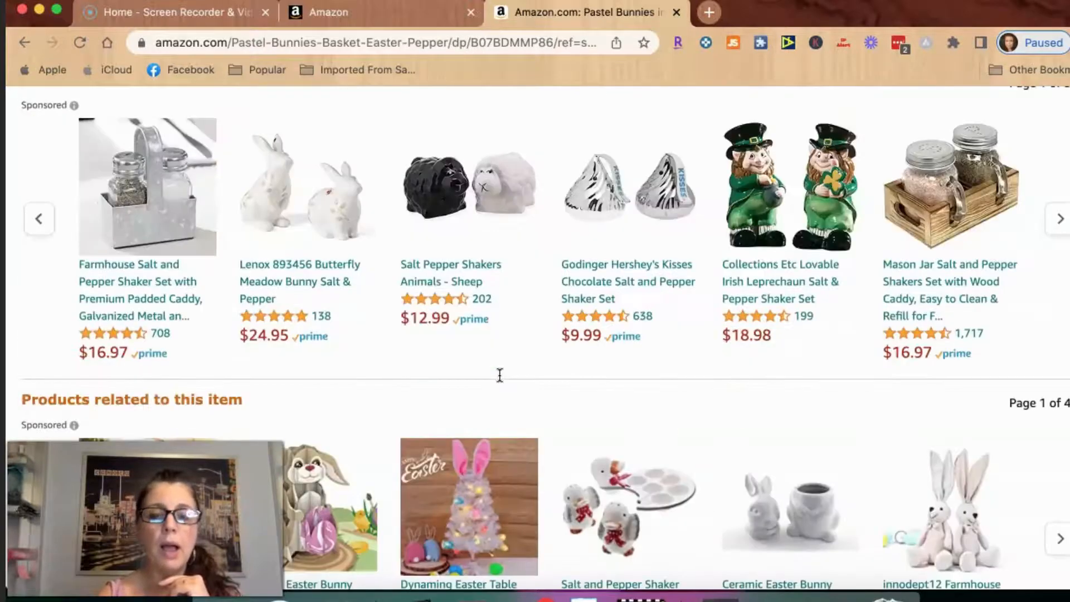
pyautogui.scroll(15, 500, 374)
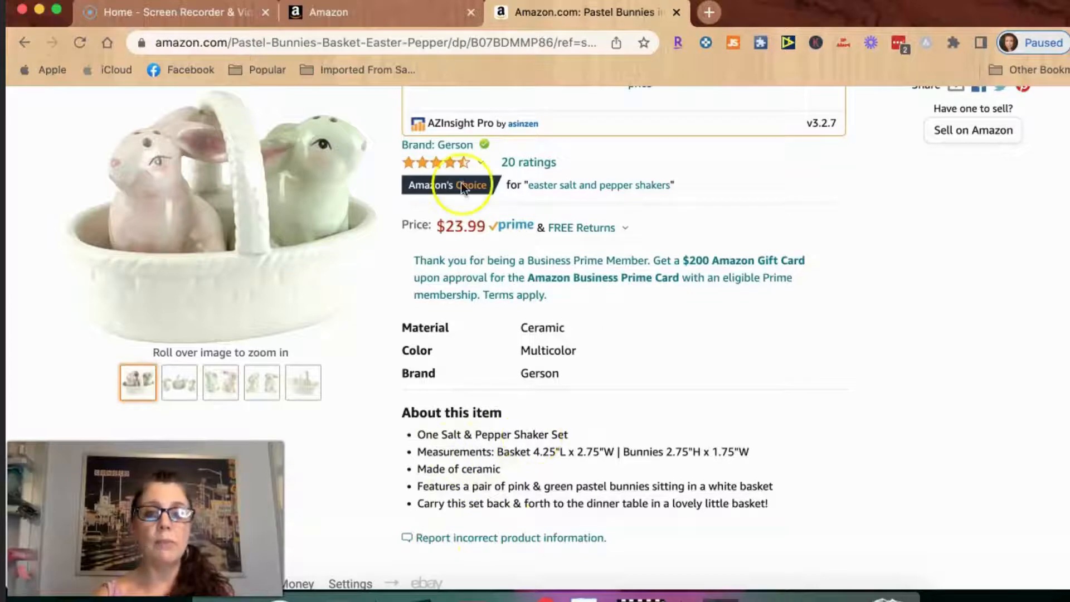
# In the Seller Central listing, enter the Product Description "Easter Oven Mitt and Potholder set for your Easter themed Kitchen.".
pyautogui.click(406, 12)
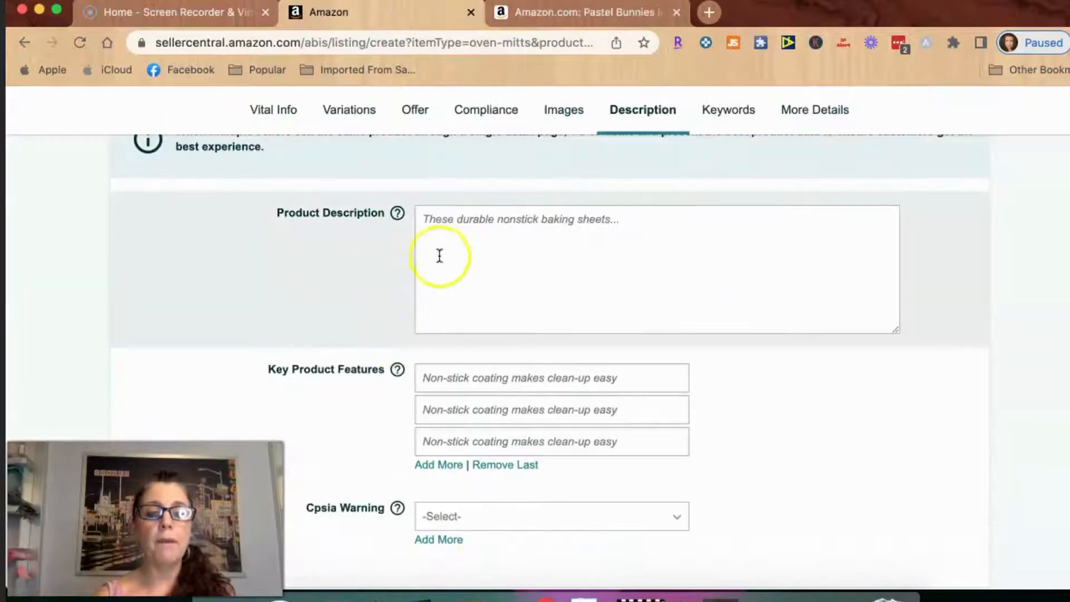
pyautogui.click(451, 238)
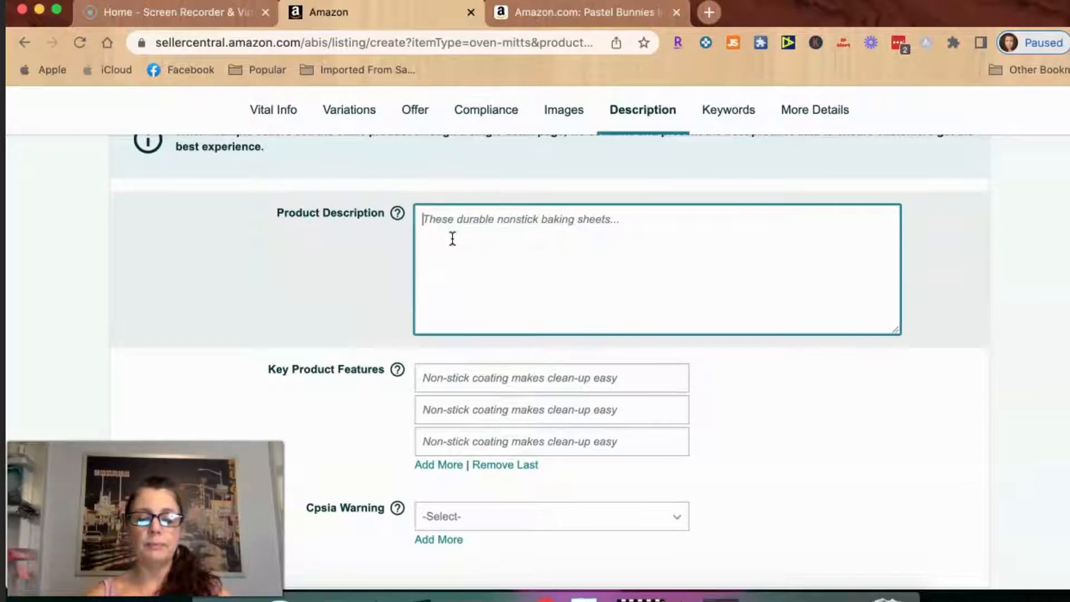
pyautogui.write('Easte')
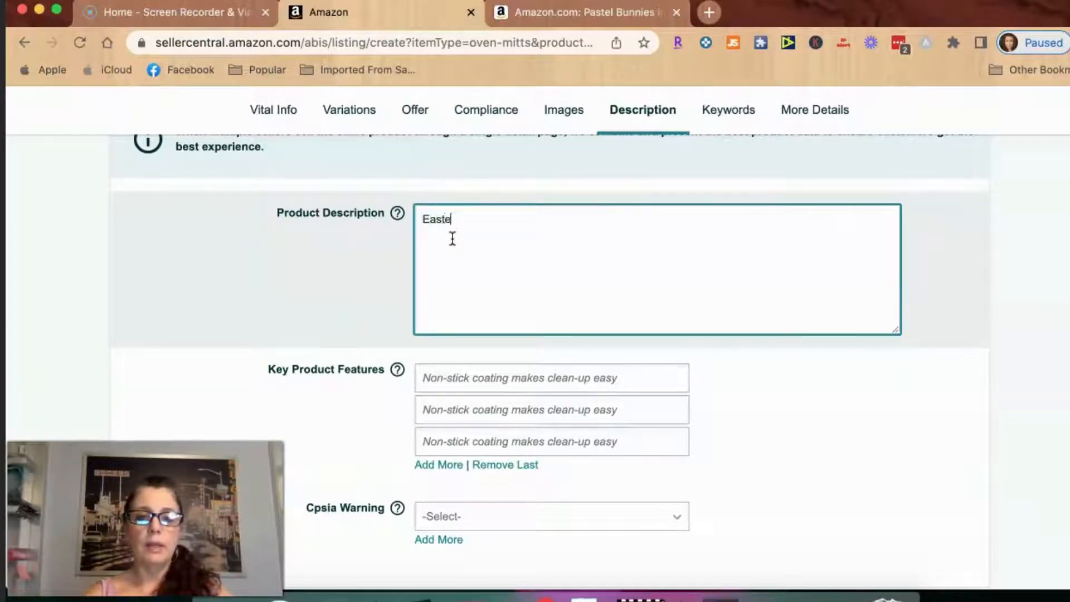
pyautogui.write('r Oven ')
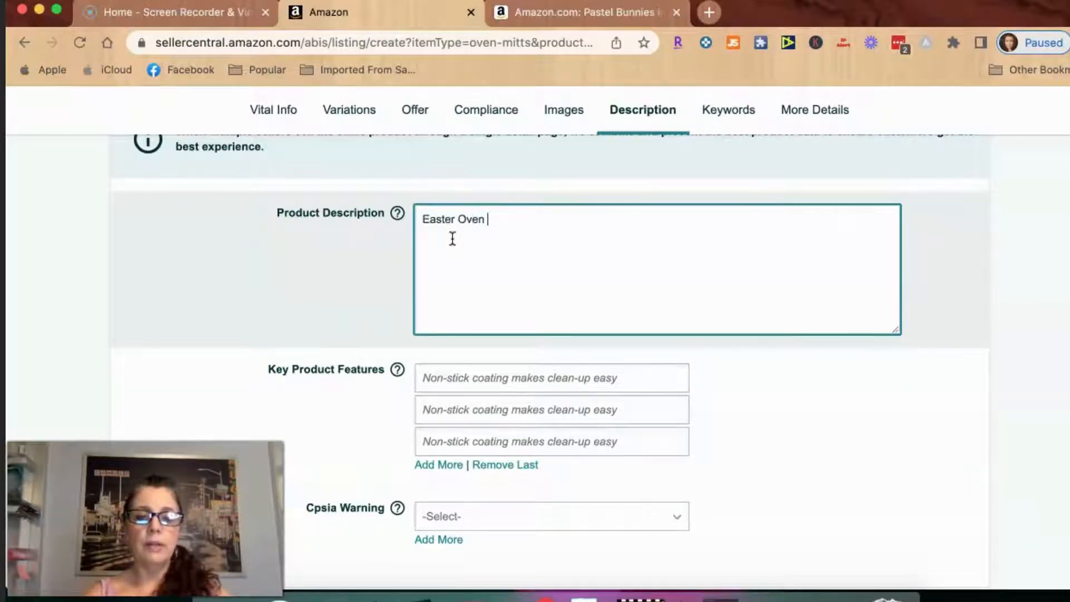
pyautogui.write('Mitt and')
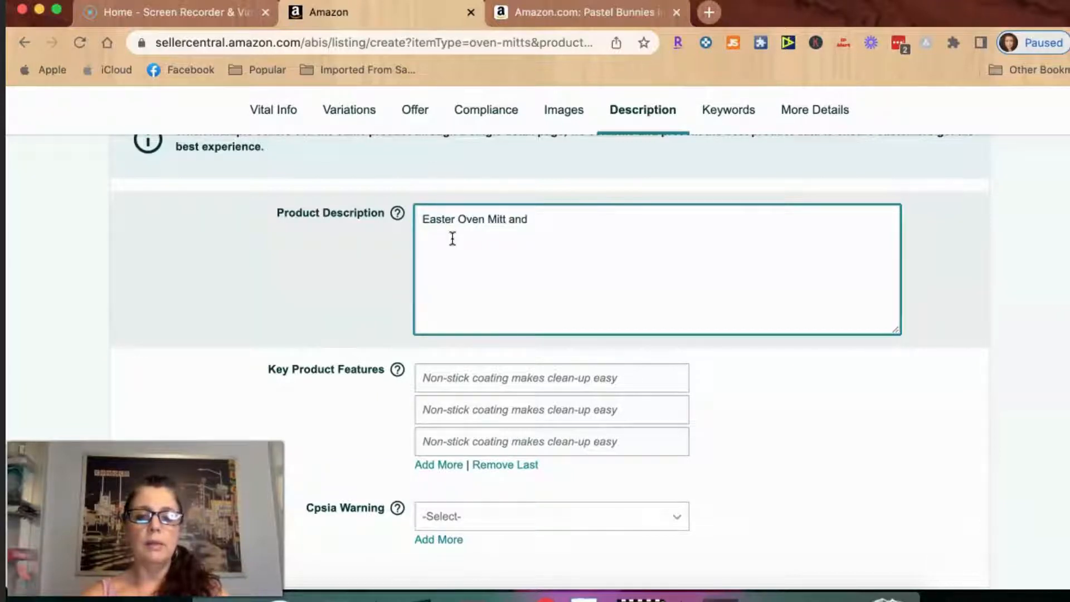
pyautogui.write(' Potholder ')
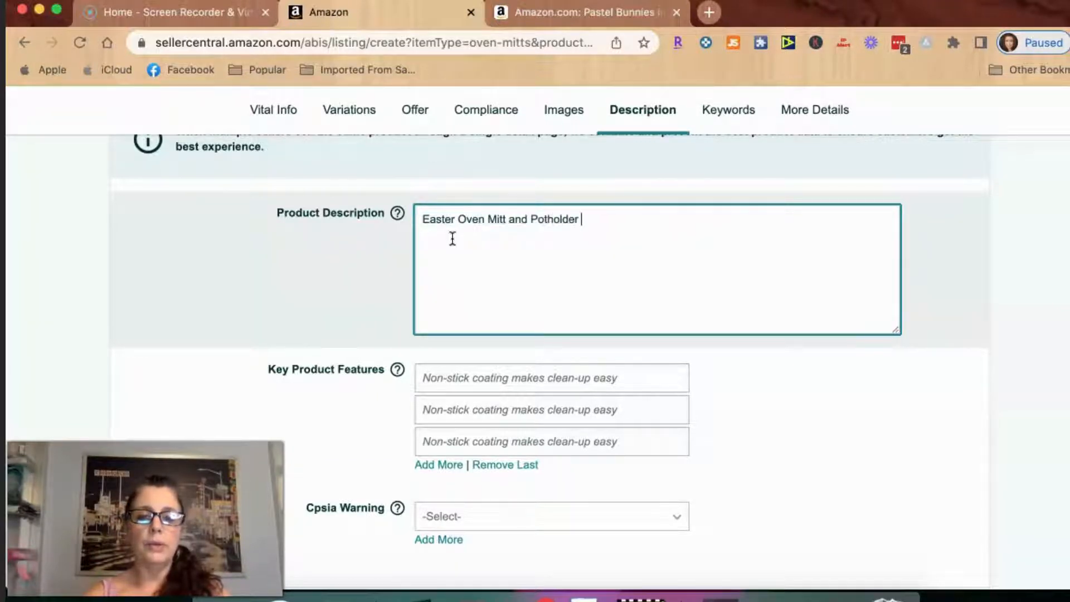
pyautogui.write('set for y')
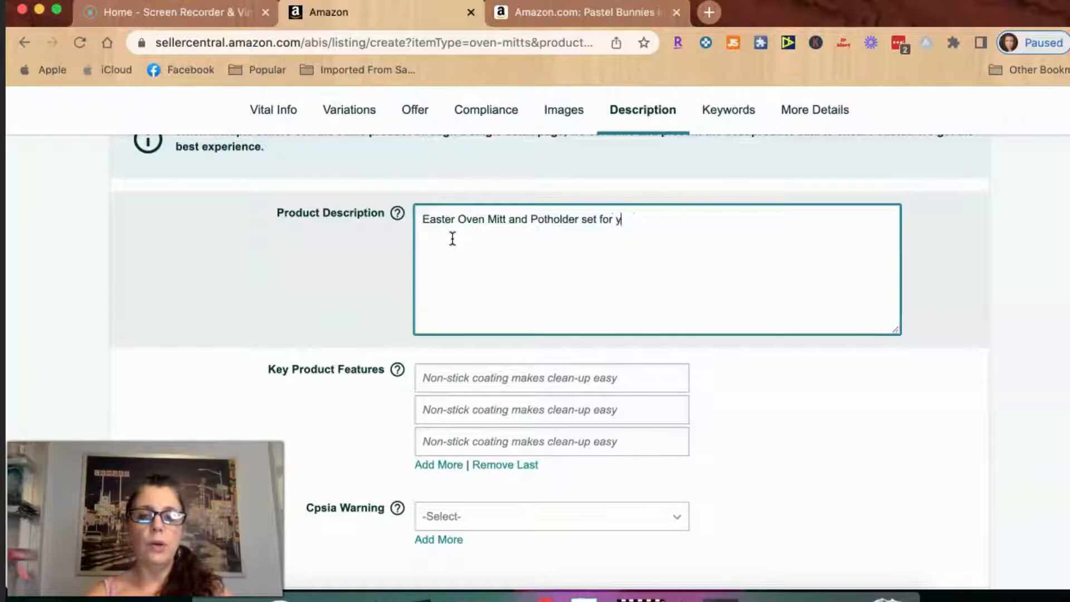
pyautogui.write('our Eas')
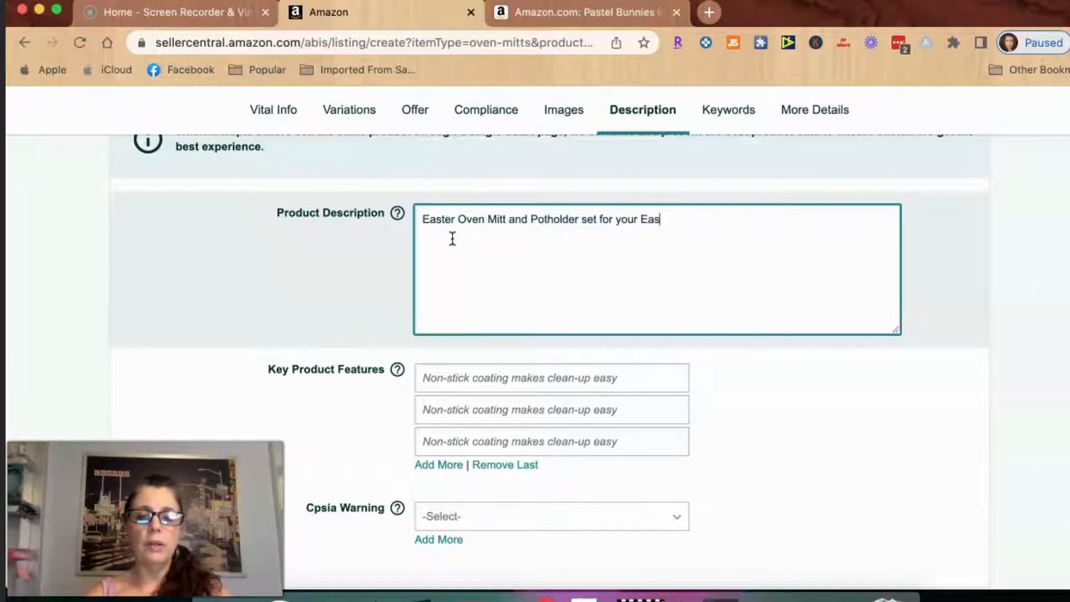
pyautogui.write('ter themed')
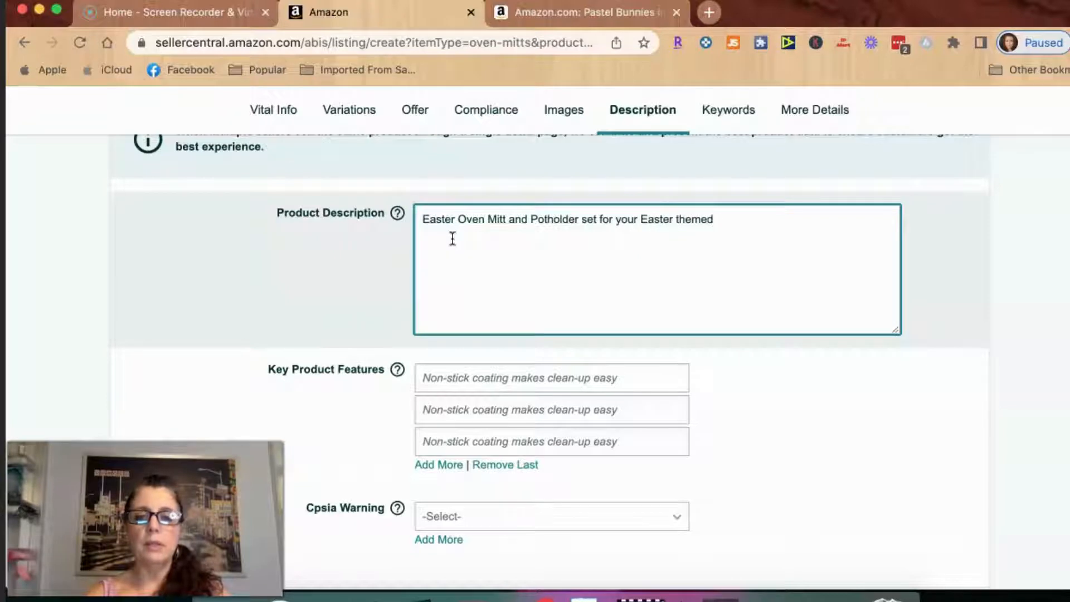
pyautogui.write(' Kitchen')
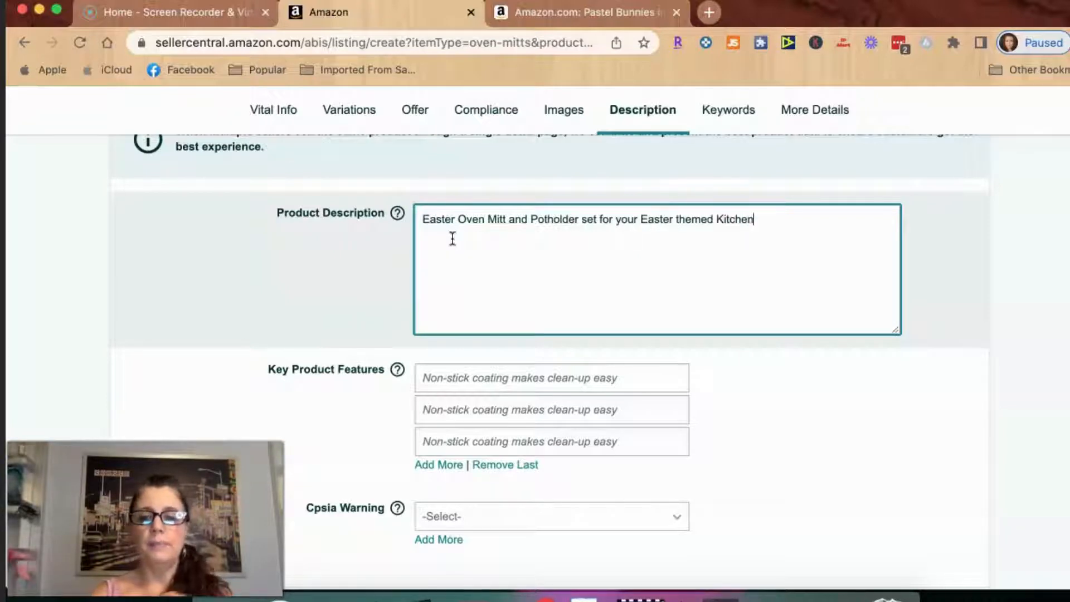
pyautogui.write('.')
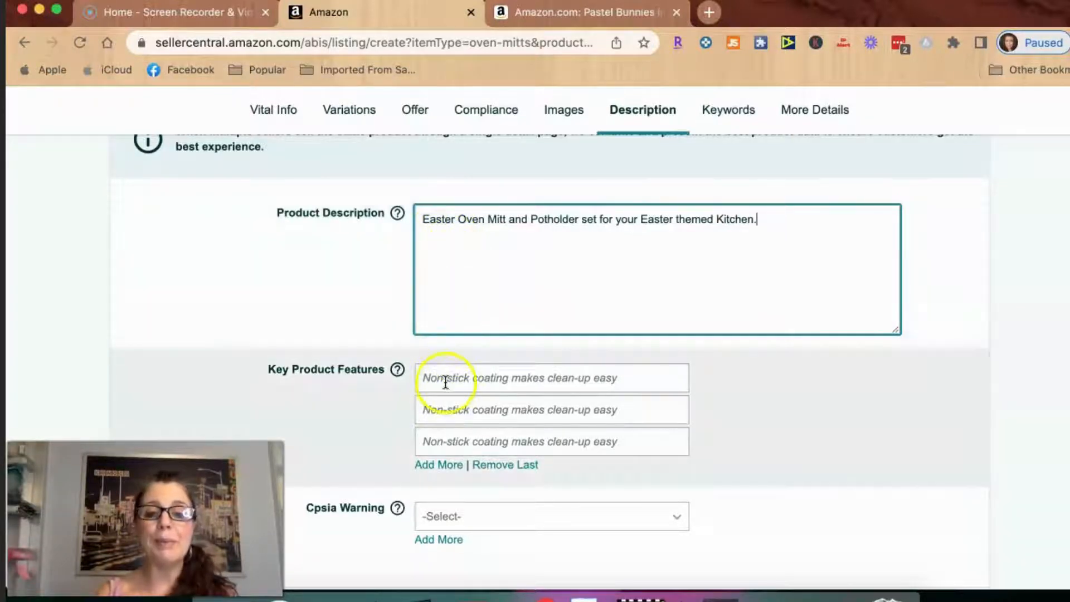
# Enter "Set of 3 - 1 Oven Mitt 2 Potholders" as the first Key Product Feature, copying the set contents from the Product Name.
pyautogui.click(445, 378)
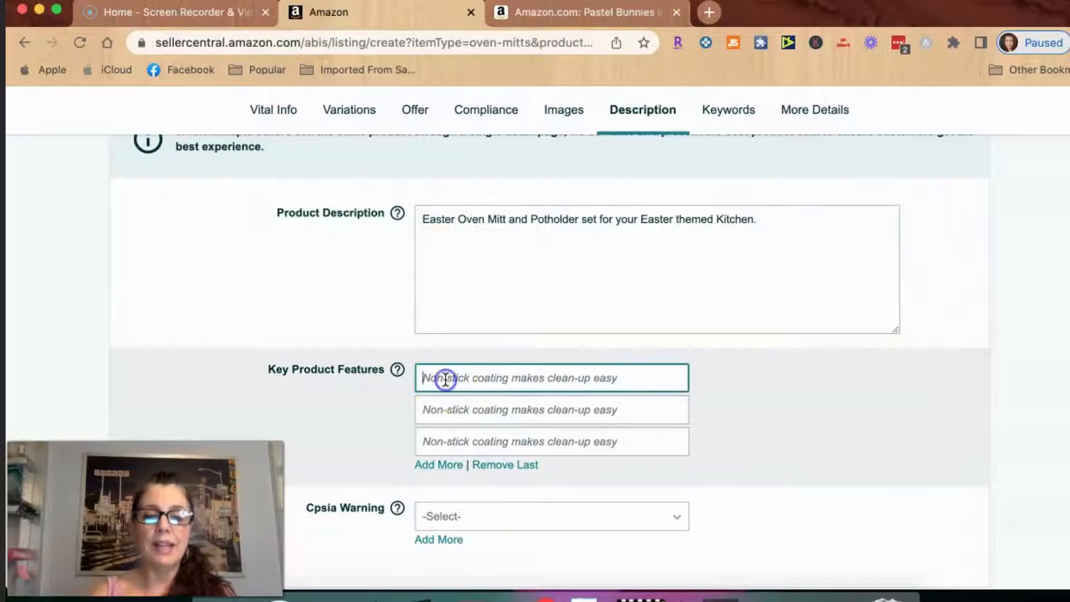
pyautogui.write('Set')
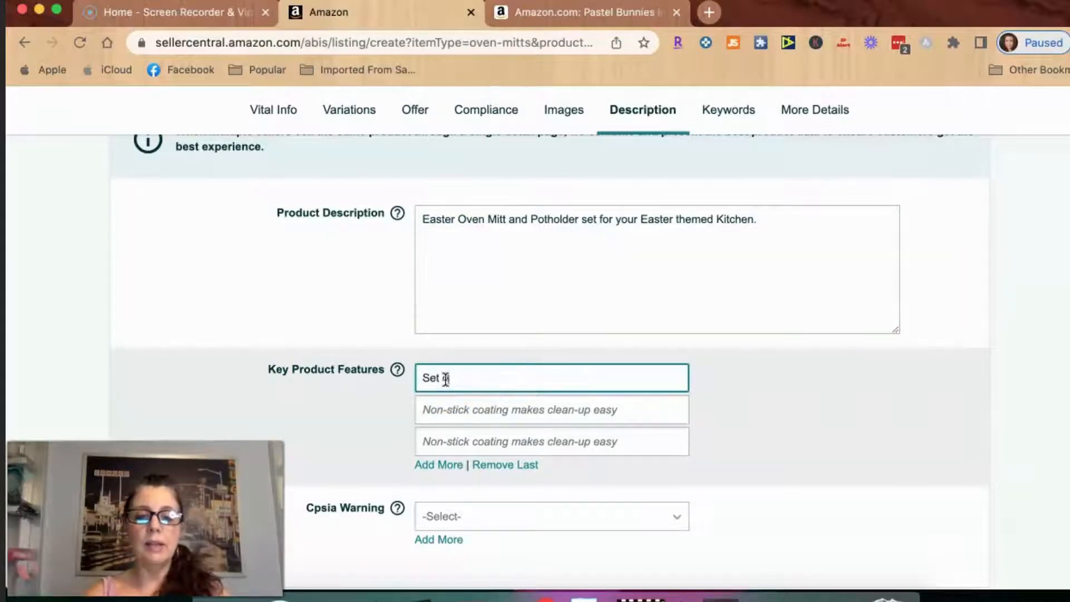
pyautogui.write(' of 3 -')
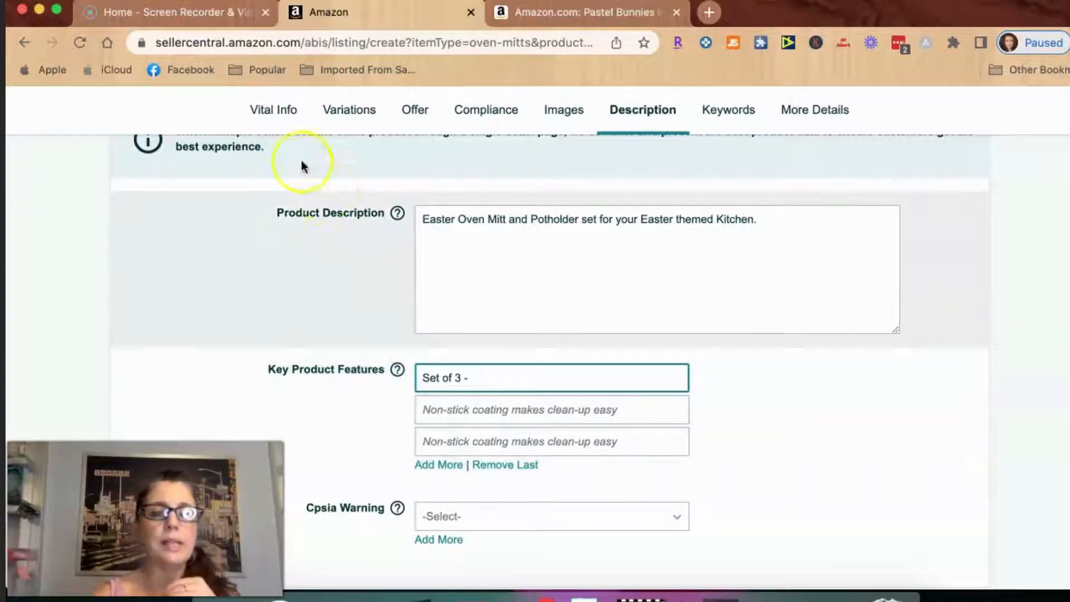
pyautogui.click(276, 111)
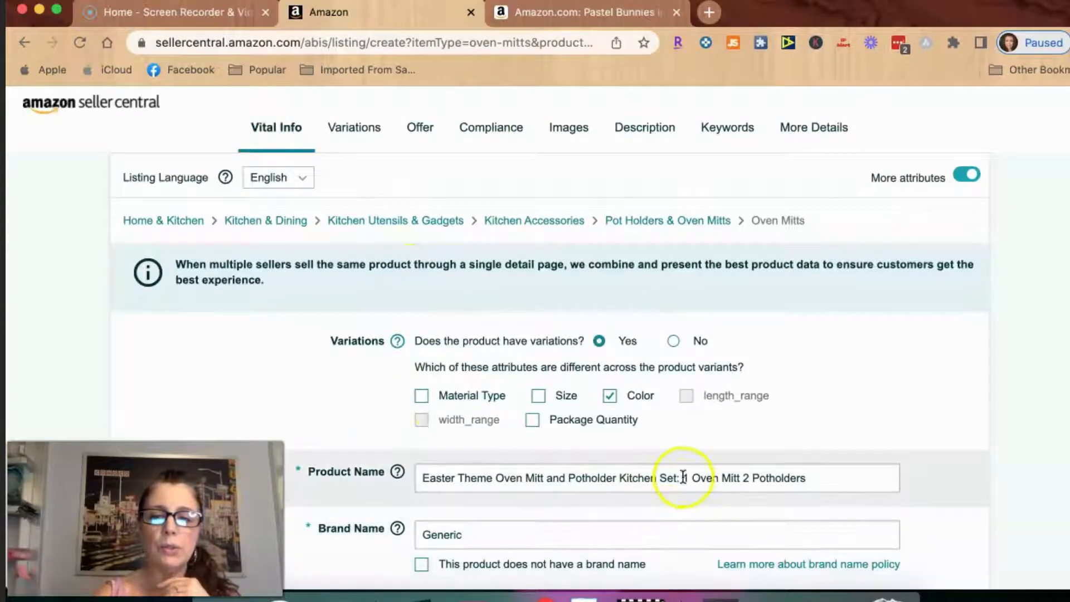
pyautogui.moveTo(682, 477); pyautogui.dragTo(824, 480)
pyautogui.press('super+c')
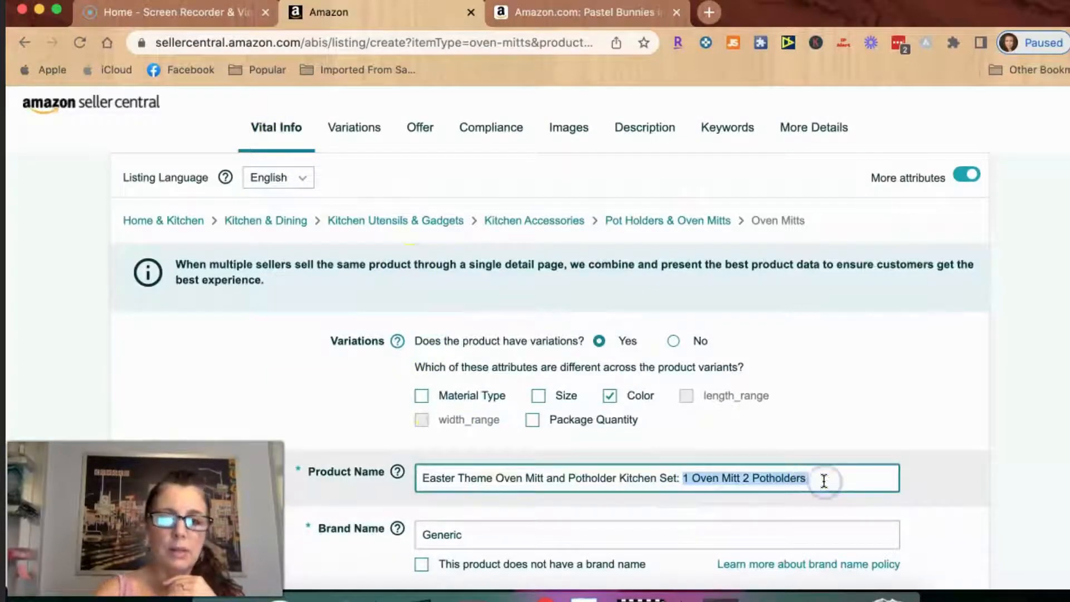
pyautogui.click(641, 129)
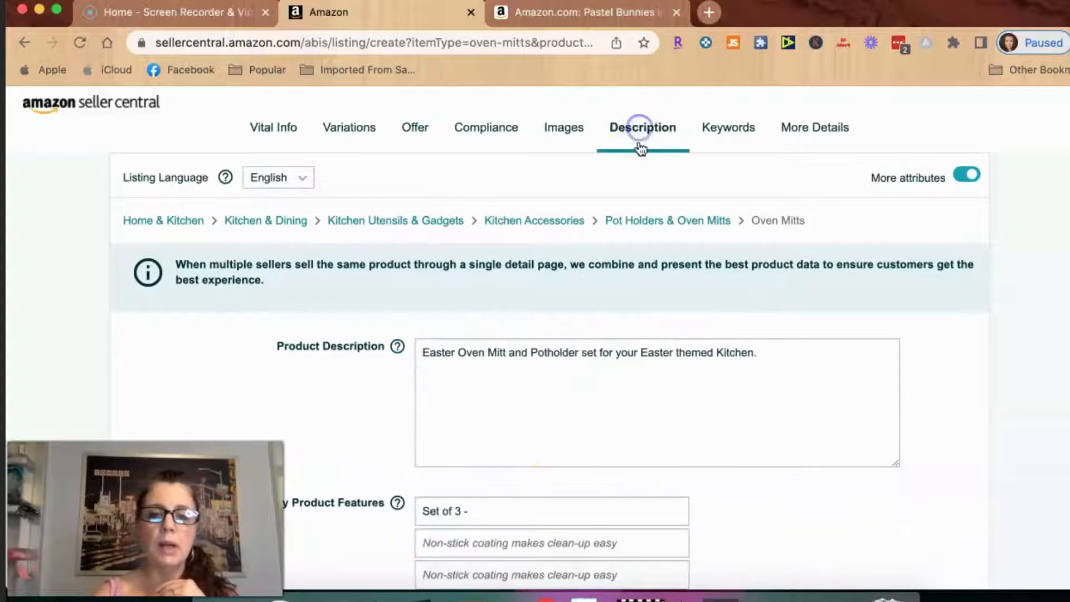
pyautogui.click(515, 510)
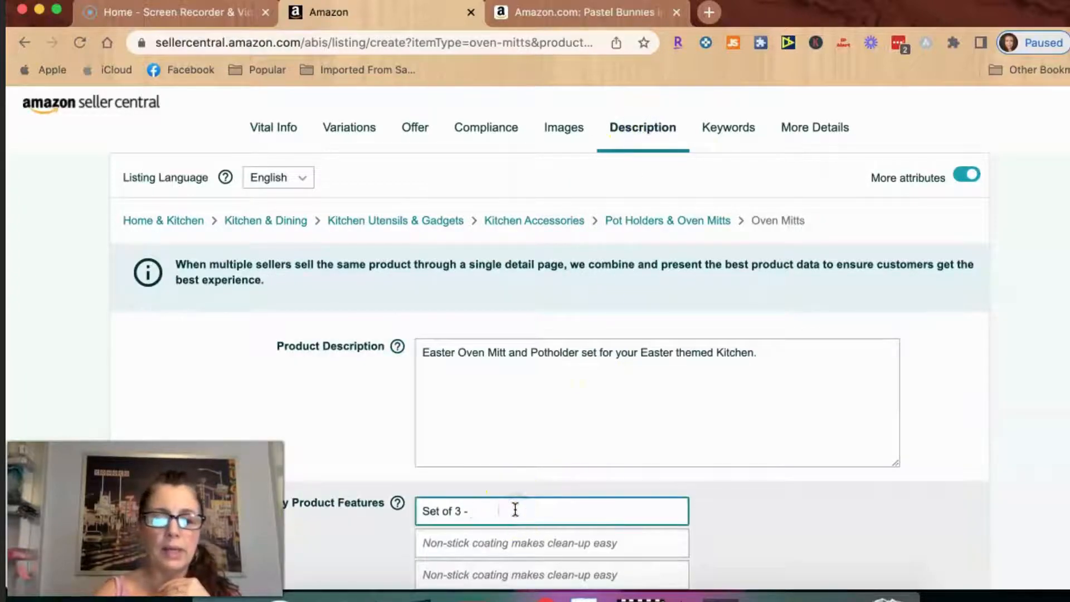
pyautogui.press('super+v')
pyautogui.scroll(-2, 515, 509)
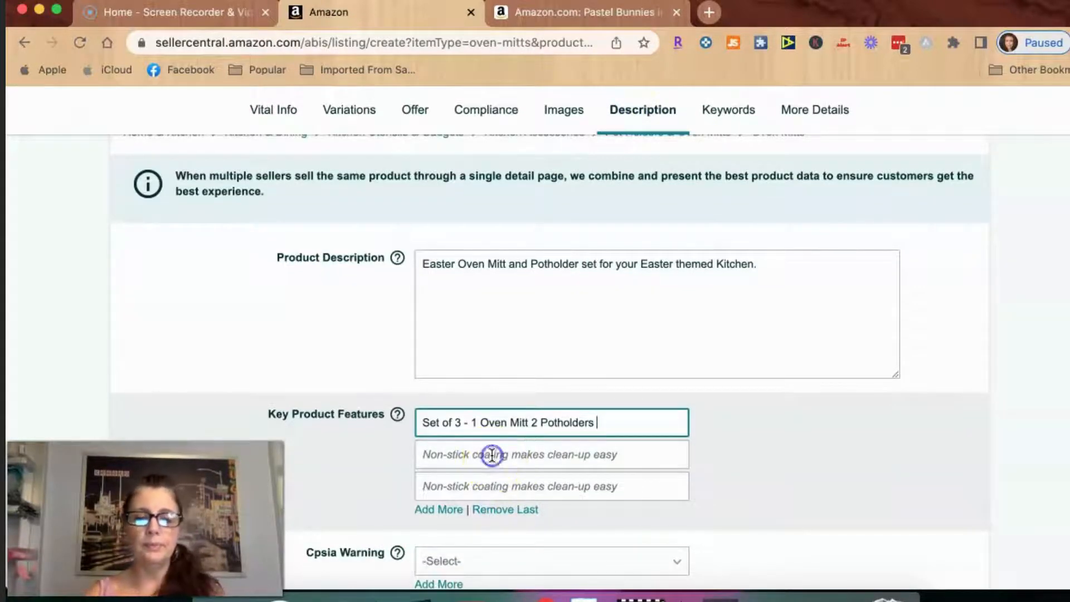
# Enter "Choose your favorite, Easter Bunny or Easter Chick Design" as the second Key Product Feature.
pyautogui.click(492, 455)
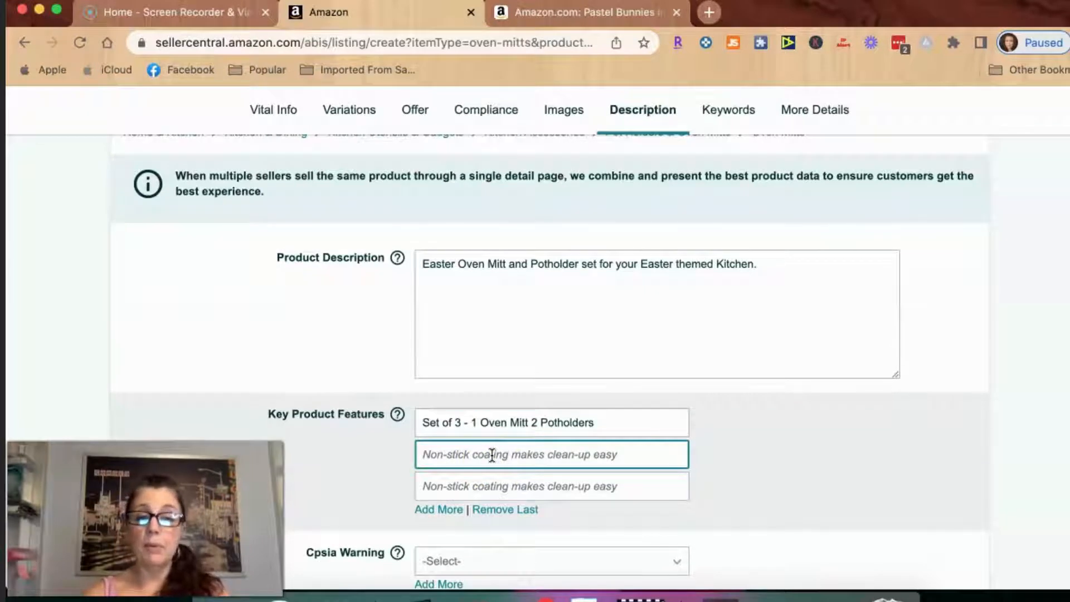
pyautogui.write('Choss')
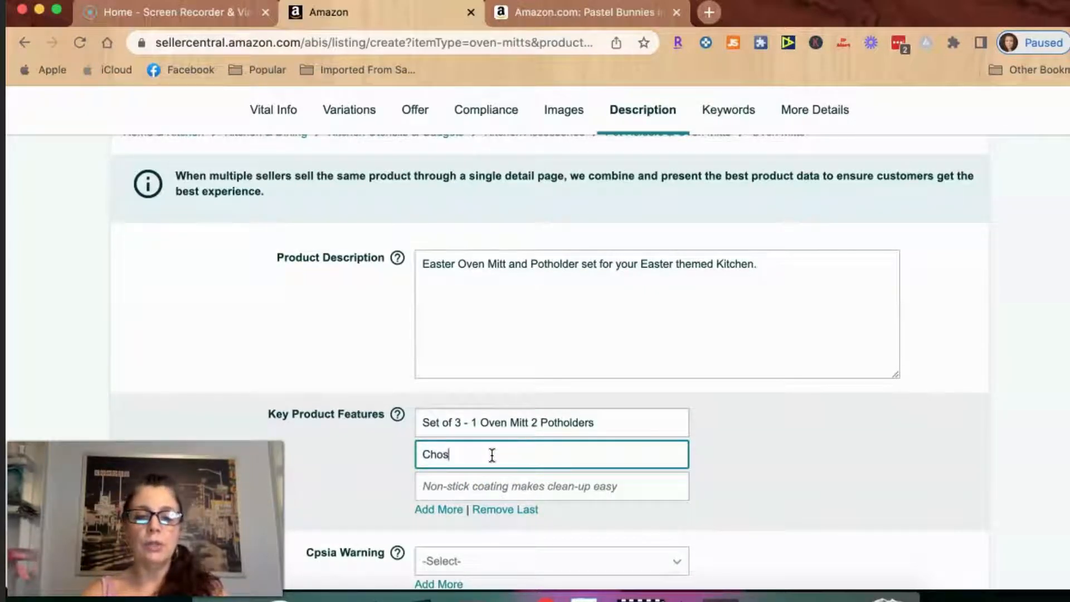
pyautogui.press('BackSpace')
pyautogui.write('ose ')
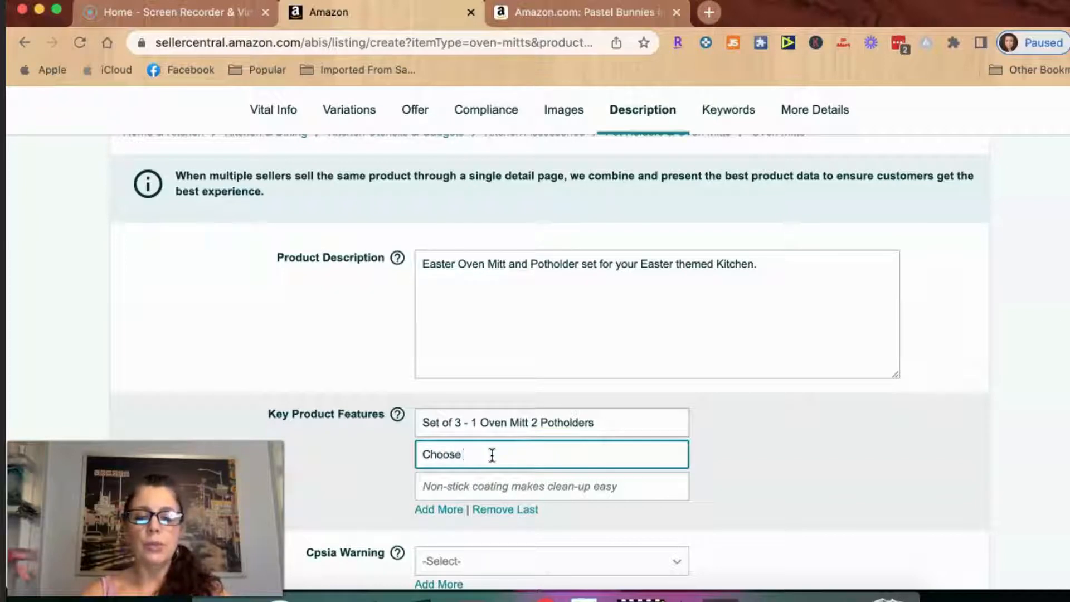
pyautogui.write('your fa')
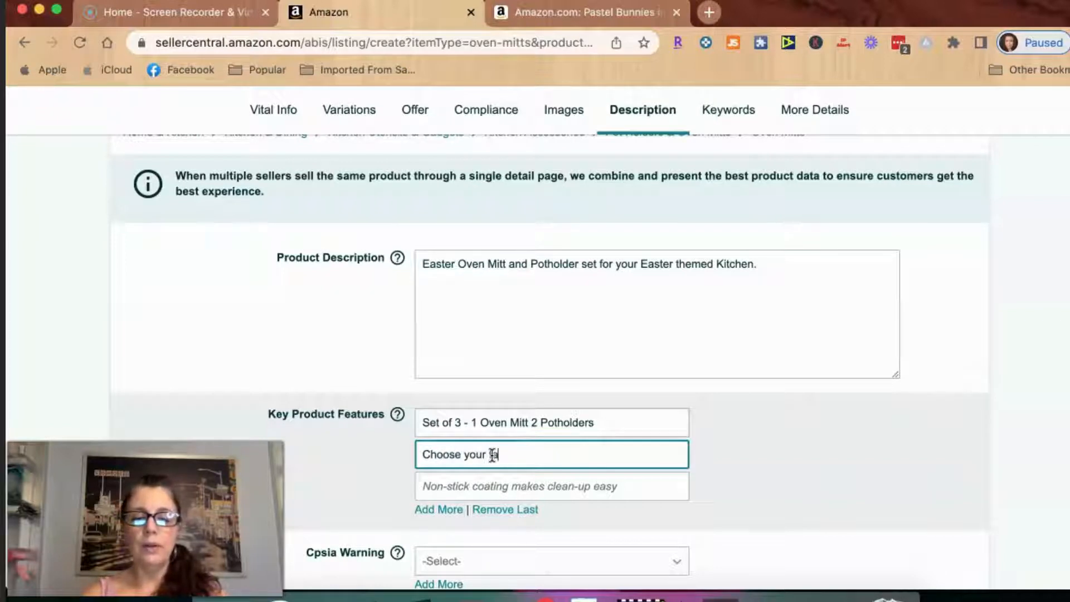
pyautogui.write('vorite')
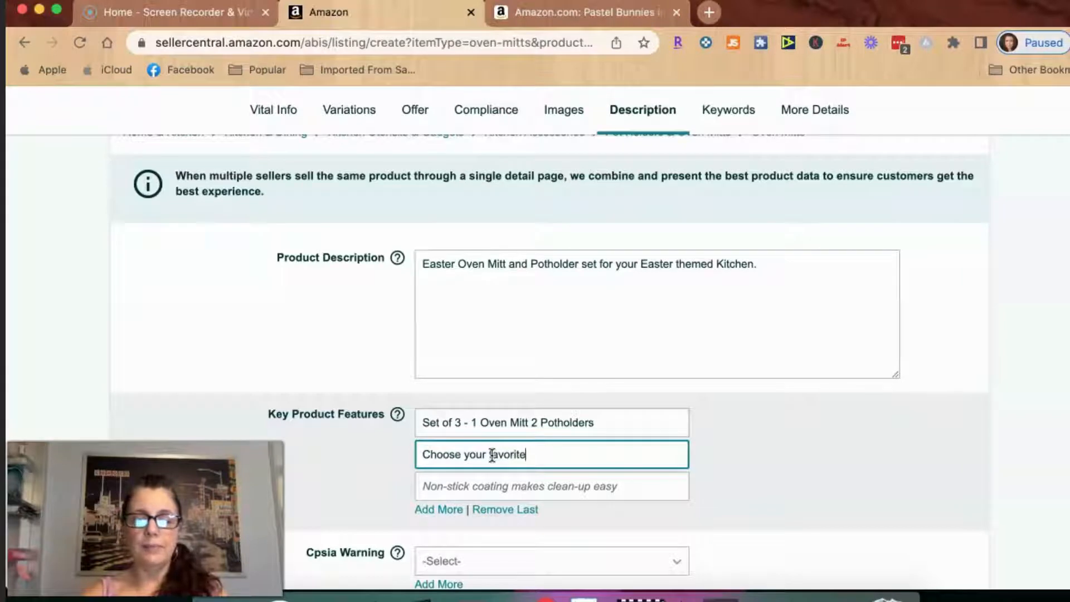
pyautogui.write(', ')
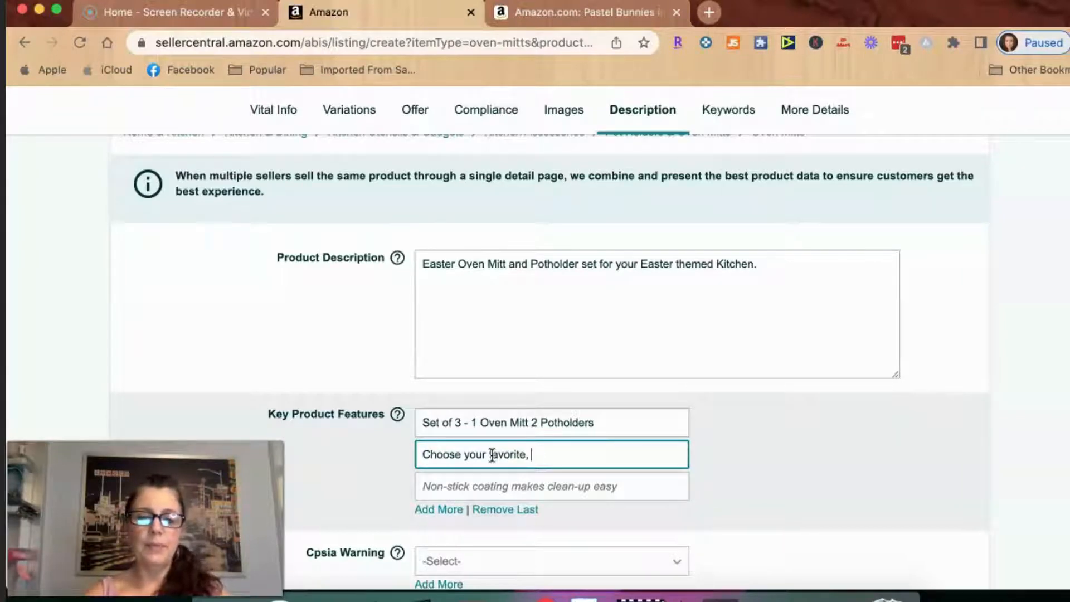
pyautogui.write('Easter ')
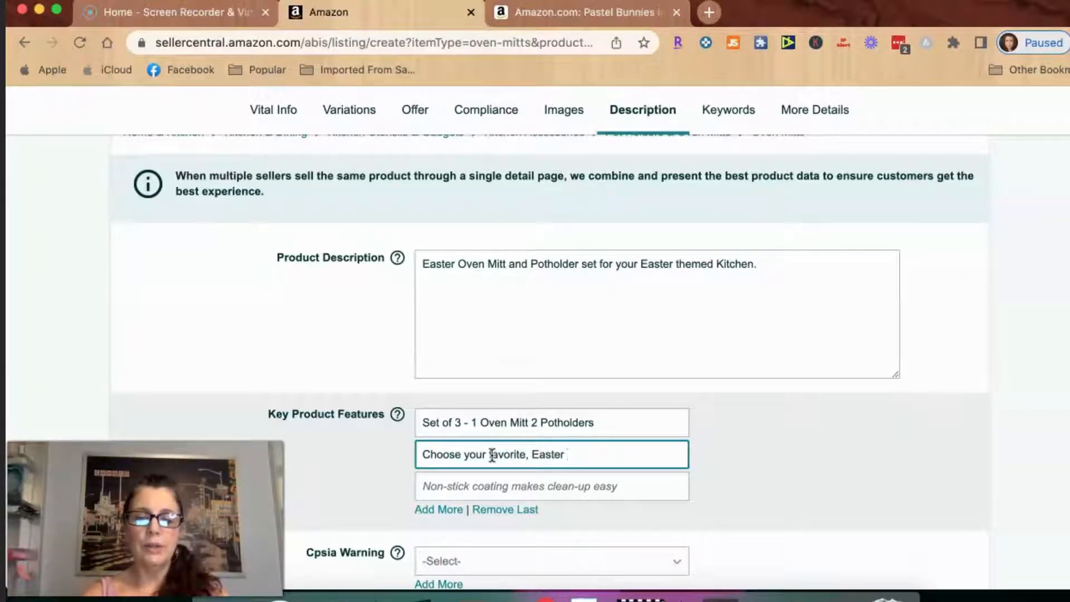
pyautogui.write('bu')
pyautogui.press('BackSpace')
pyautogui.press('BackSpace')
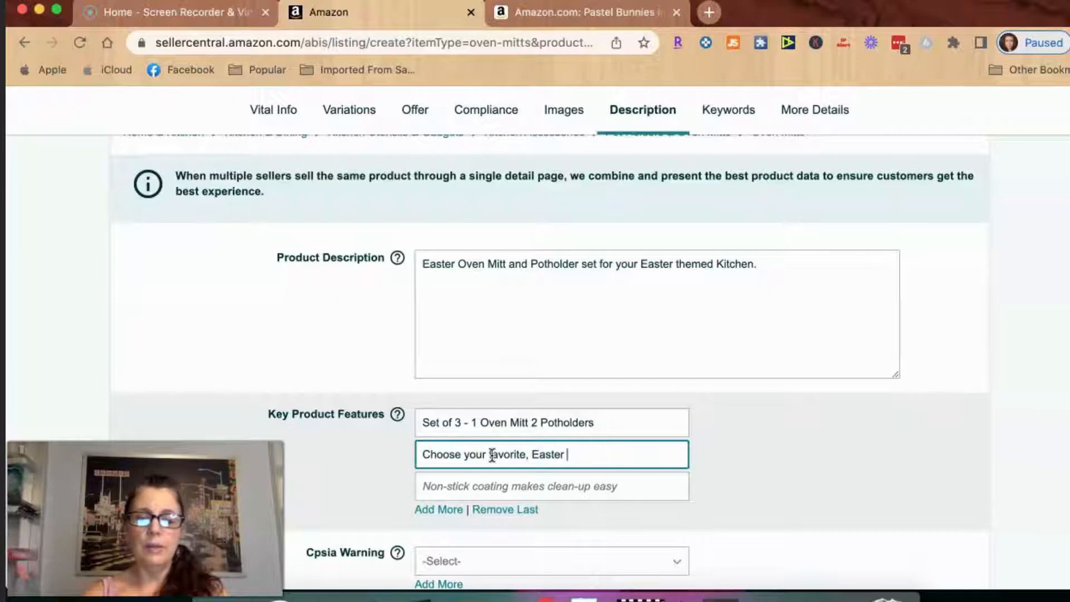
pyautogui.write('Bunny')
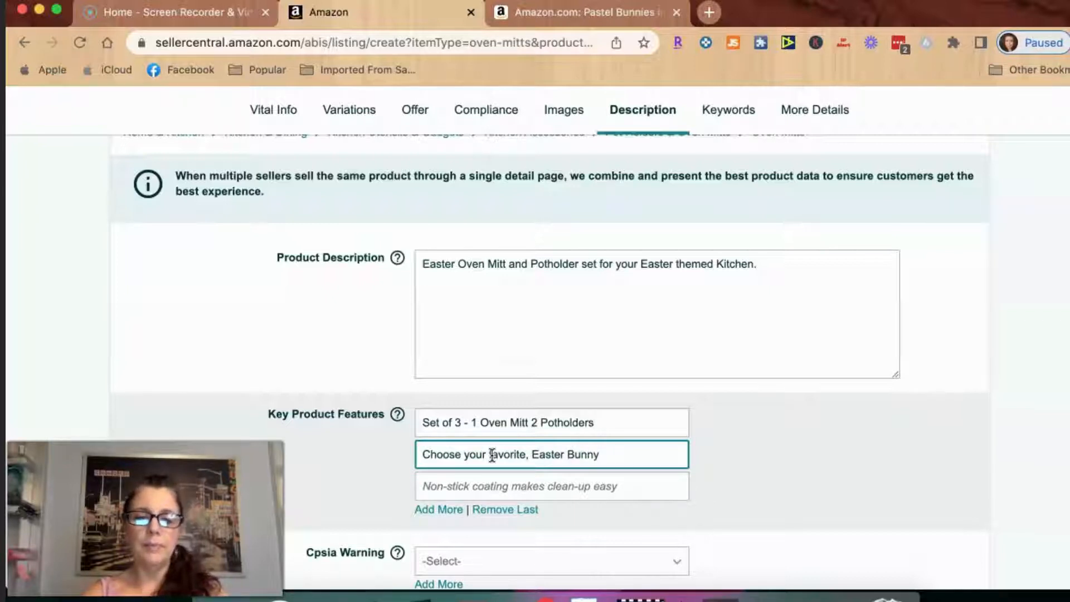
pyautogui.write(' or Ea')
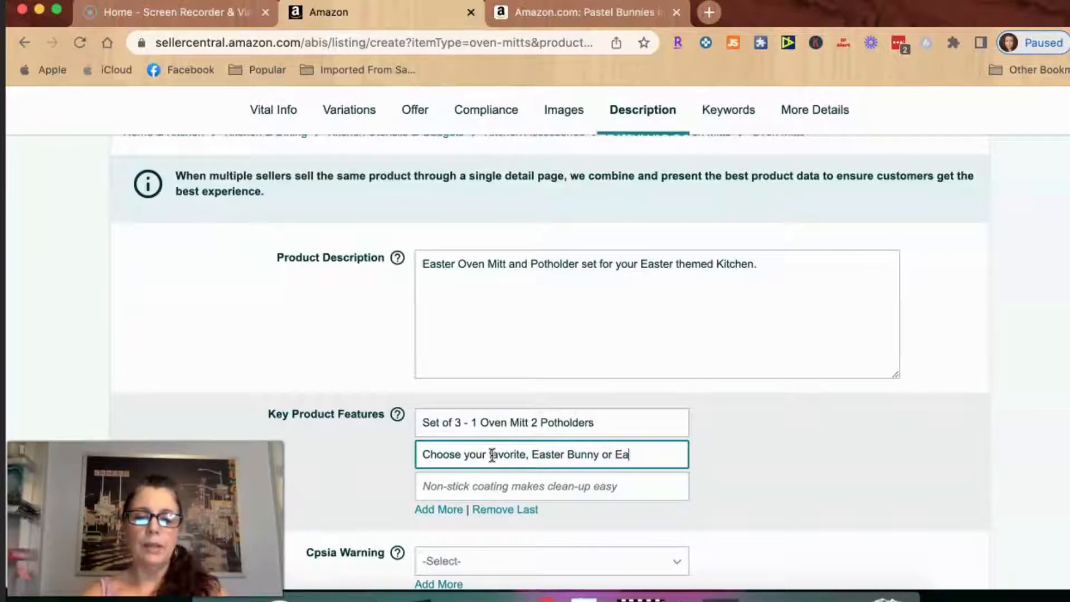
pyautogui.write('ster Ch')
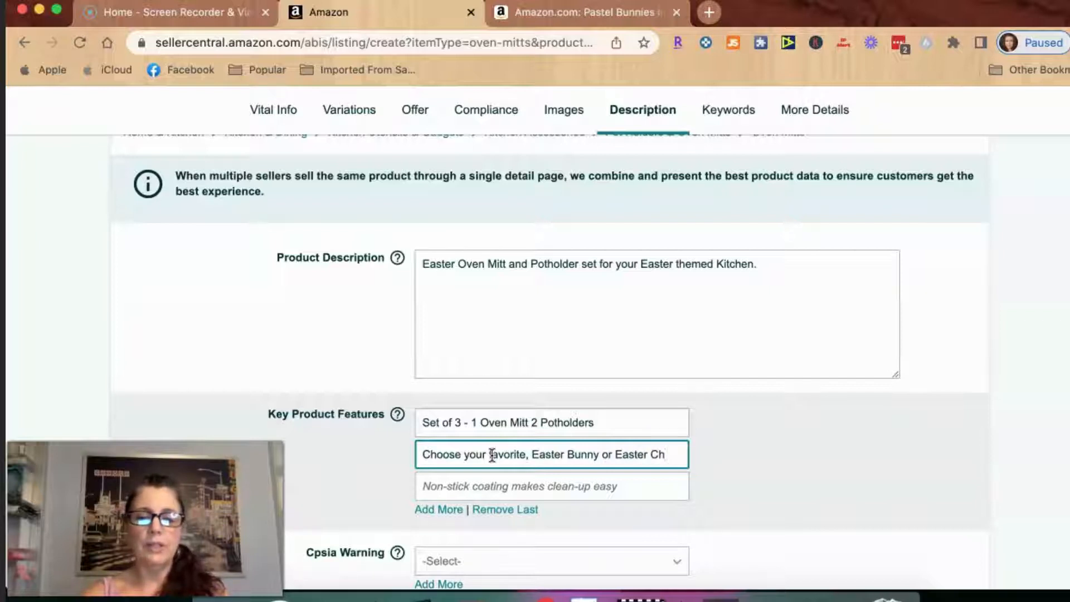
pyautogui.write('ick Design')
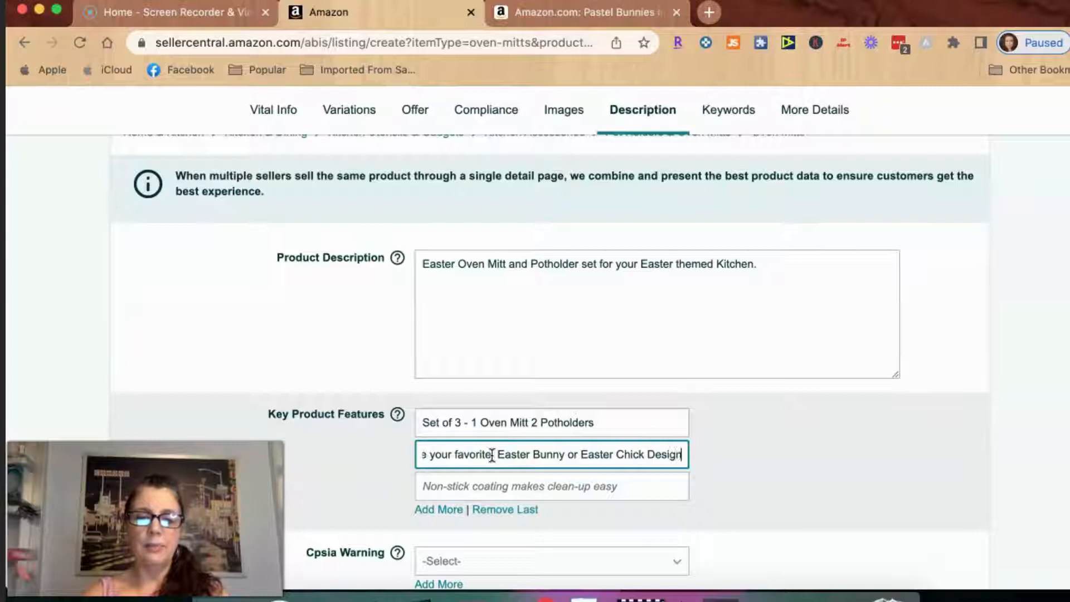
# Enter "Measures 12"" as the third Key Product Feature.
pyautogui.click(457, 488)
pyautogui.write('M')
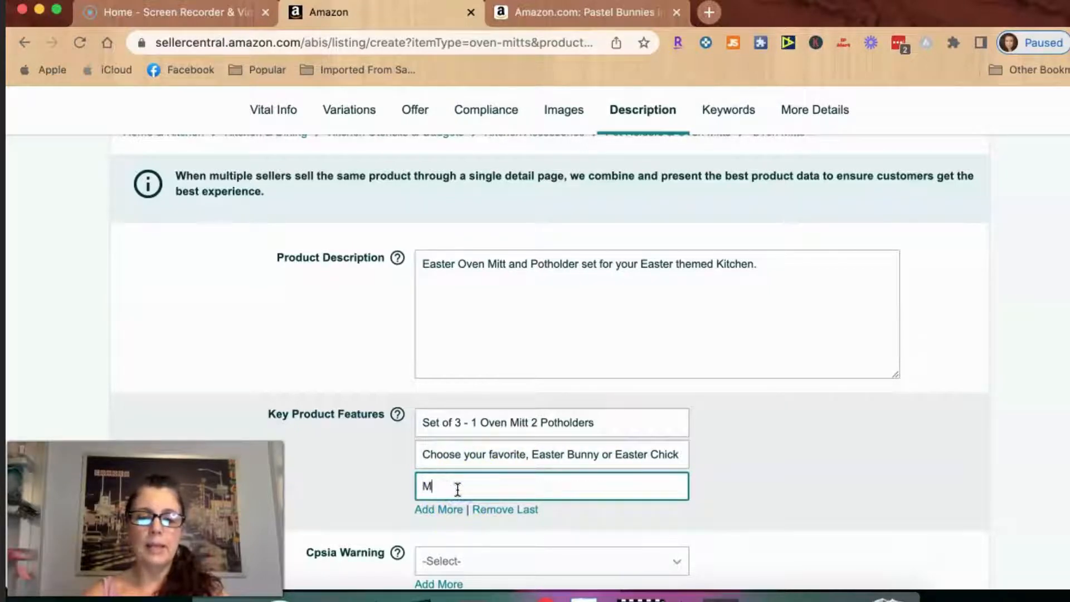
pyautogui.write('easures')
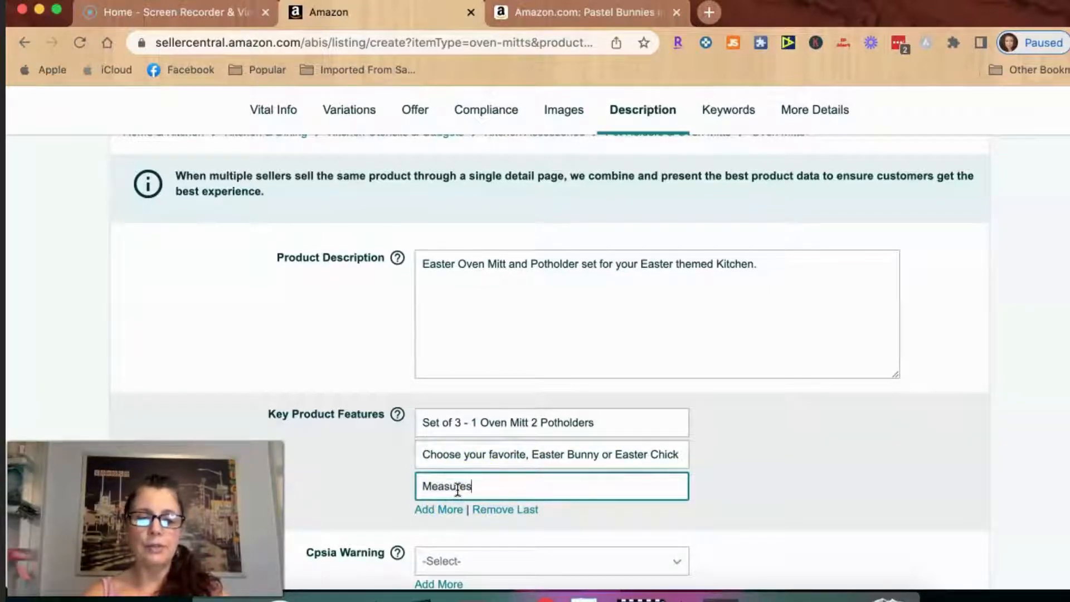
pyautogui.write(' 12"')
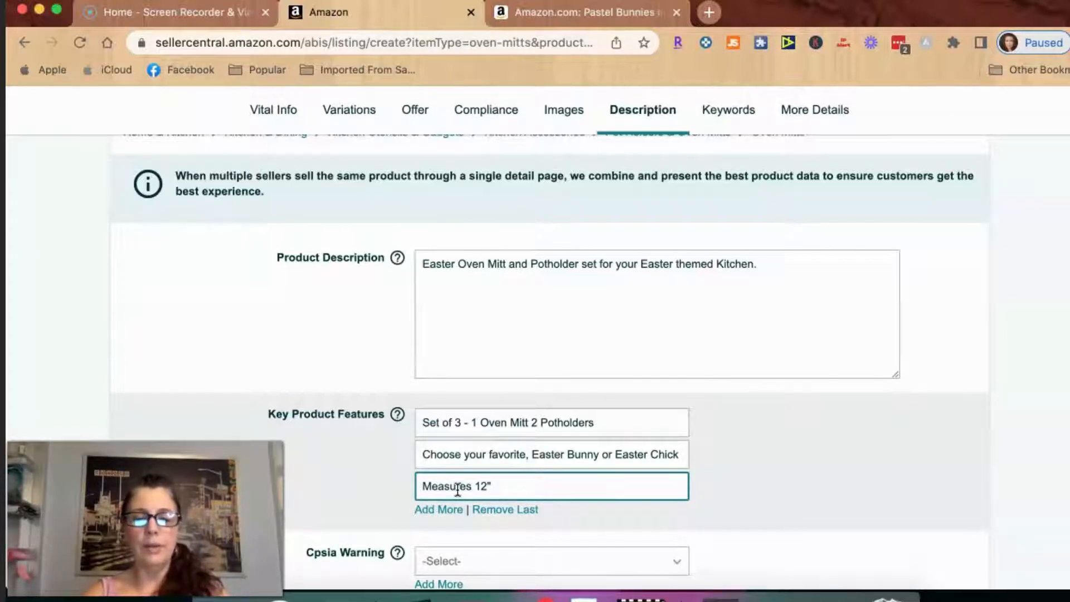
pyautogui.write(' hotp')
pyautogui.press('BackSpace')
pyautogui.press('BackSpace')
pyautogui.press('BackSpace')
pyautogui.press('BackSpace')
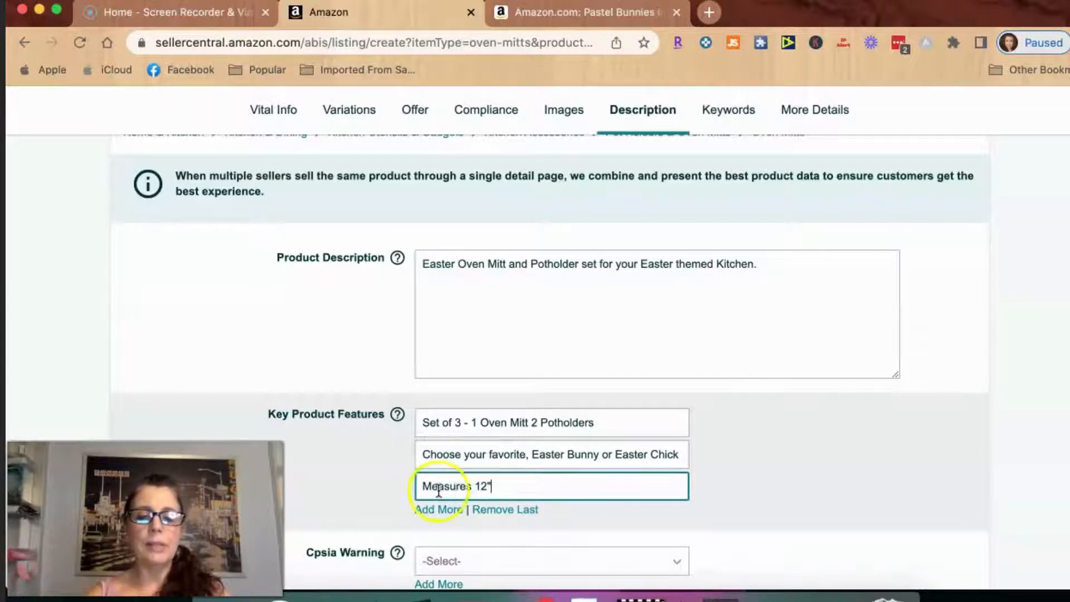
# Expand the third Key Product Feature to read "Measures Oven Mitt 12" Potholder 7"".
pyautogui.click(474, 484)
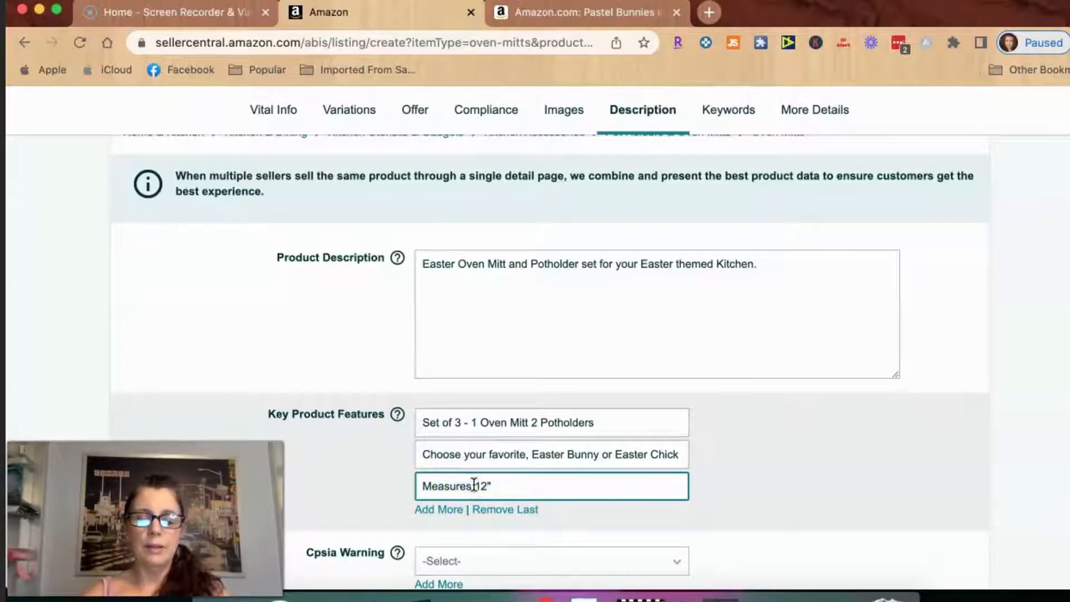
pyautogui.write('ovne')
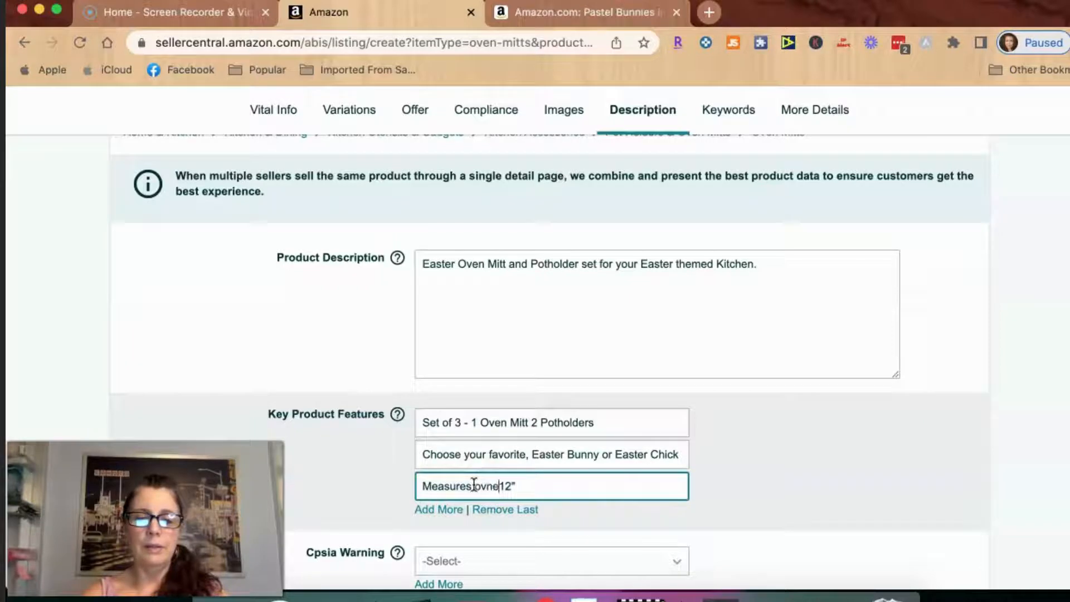
pyautogui.press('BackSpace')
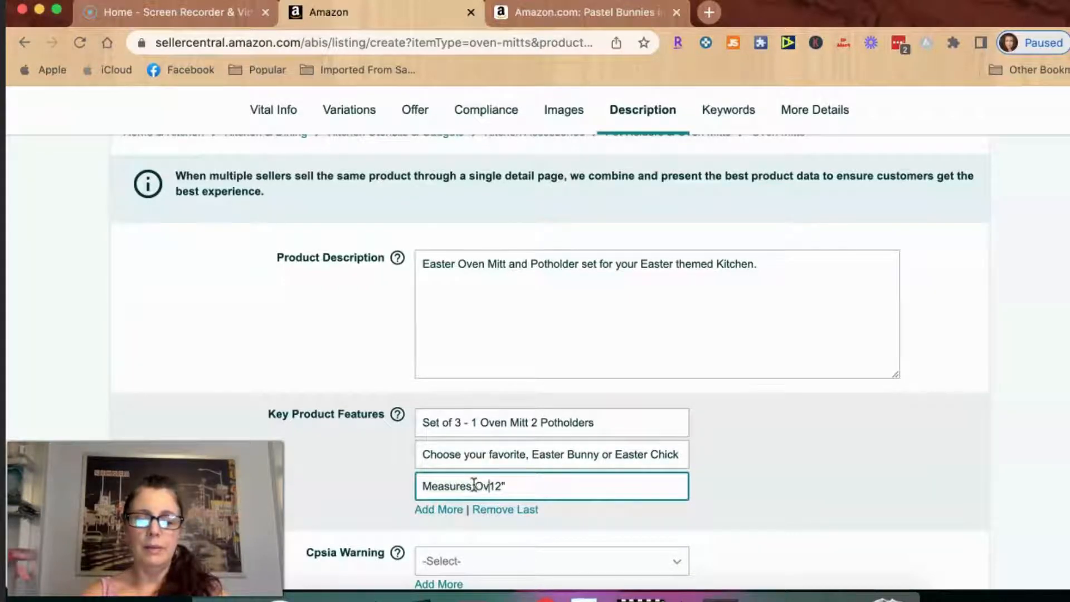
pyautogui.write('ven Mit')
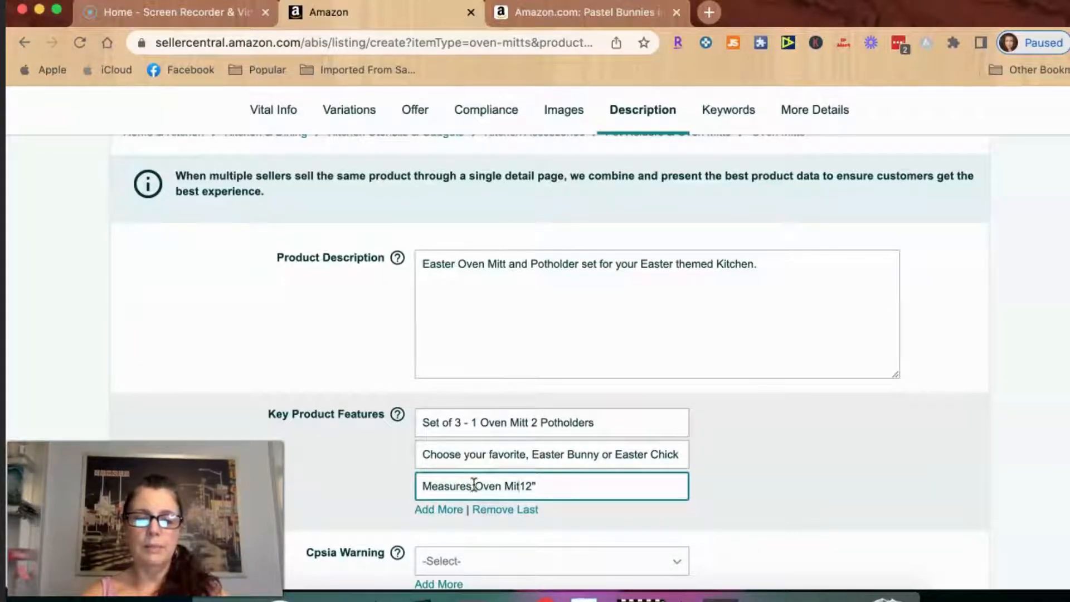
pyautogui.write('t')
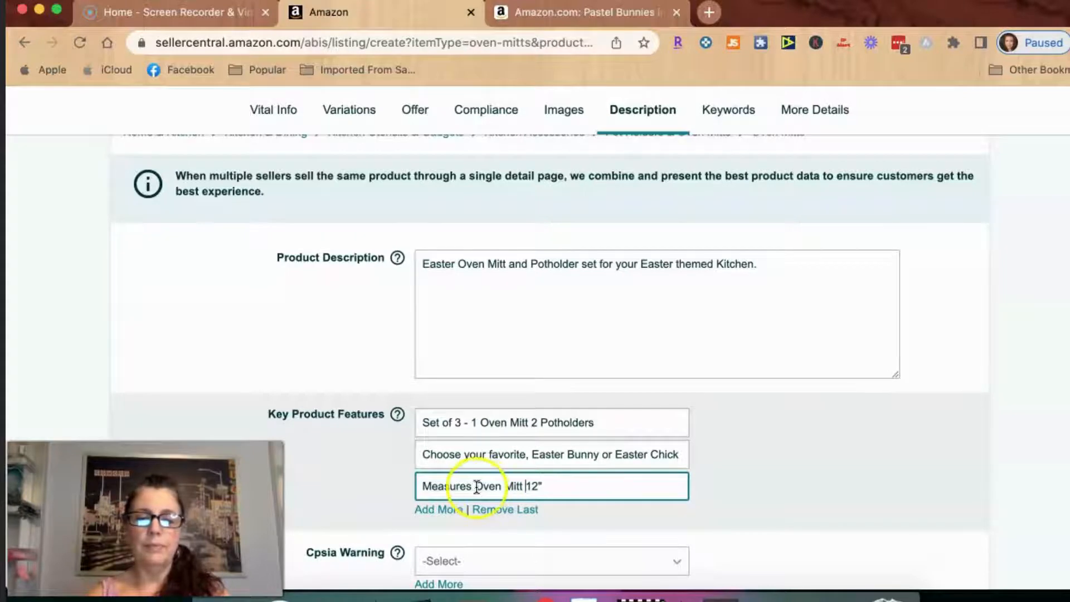
pyautogui.click(571, 485)
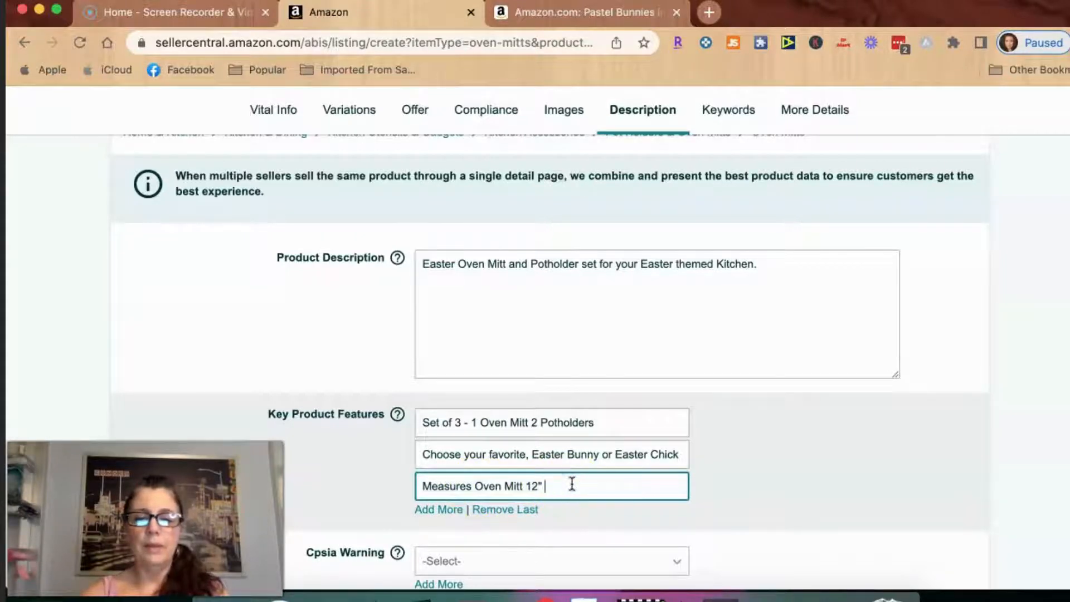
pyautogui.write('Potholder')
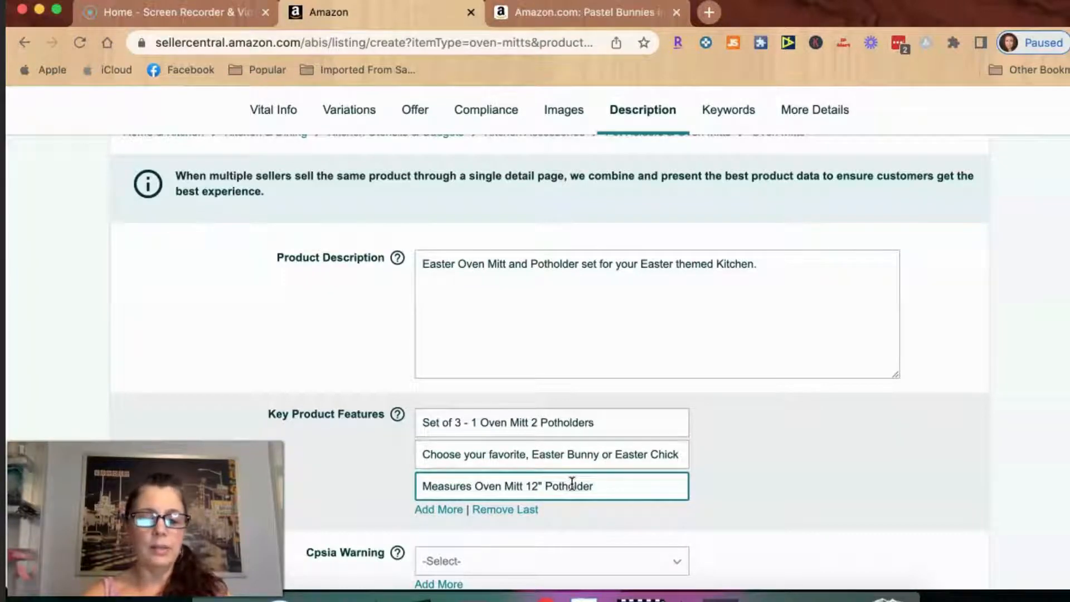
pyautogui.write(' 7')
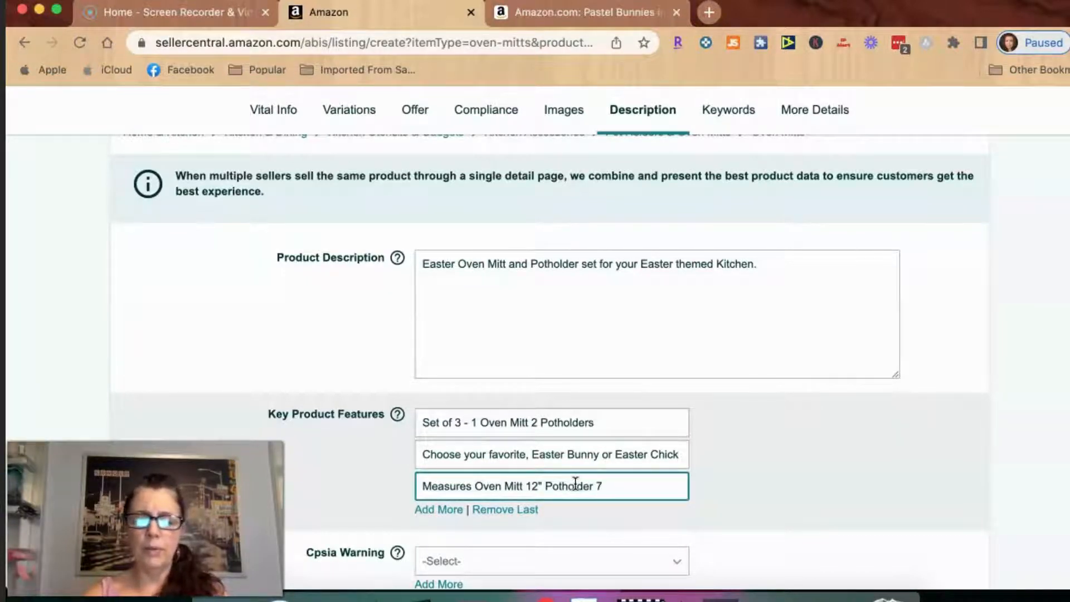
pyautogui.write('"')
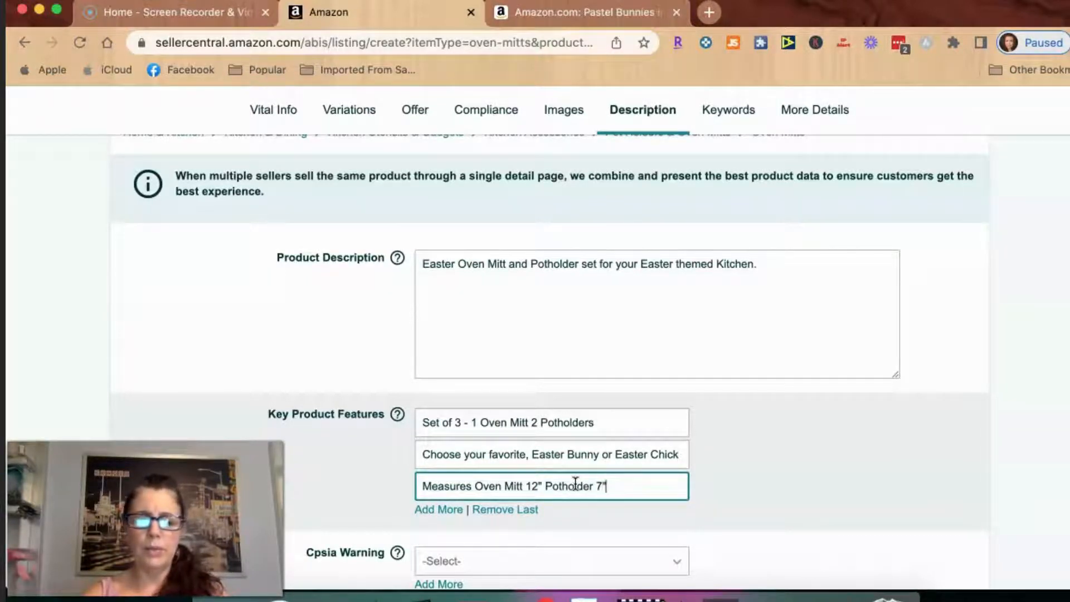
# Add a fourth Key Product Feature reading "You will love cooking and serving your guests meals using these lovely Springtime Easter Oven Mitt and Potholders".
pyautogui.click(442, 512)
pyautogui.click(441, 509)
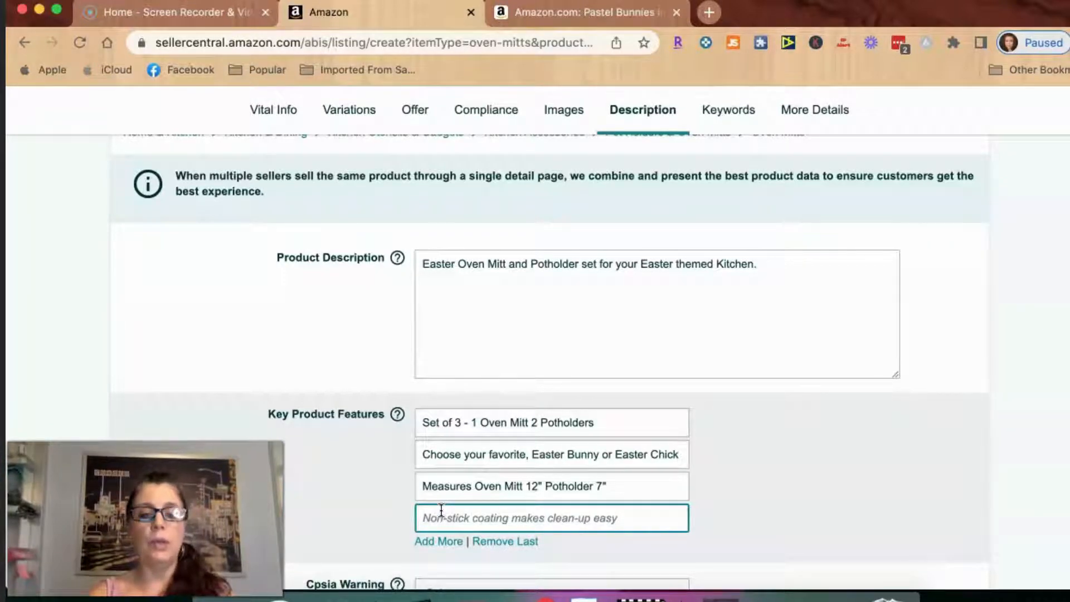
pyautogui.write('Y')
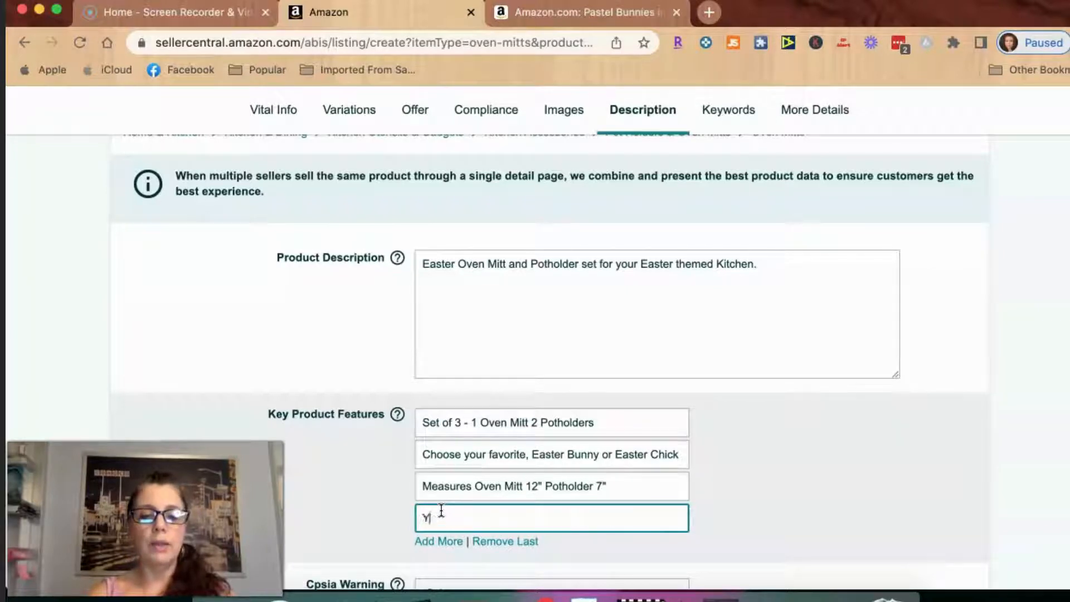
pyautogui.write('ou will')
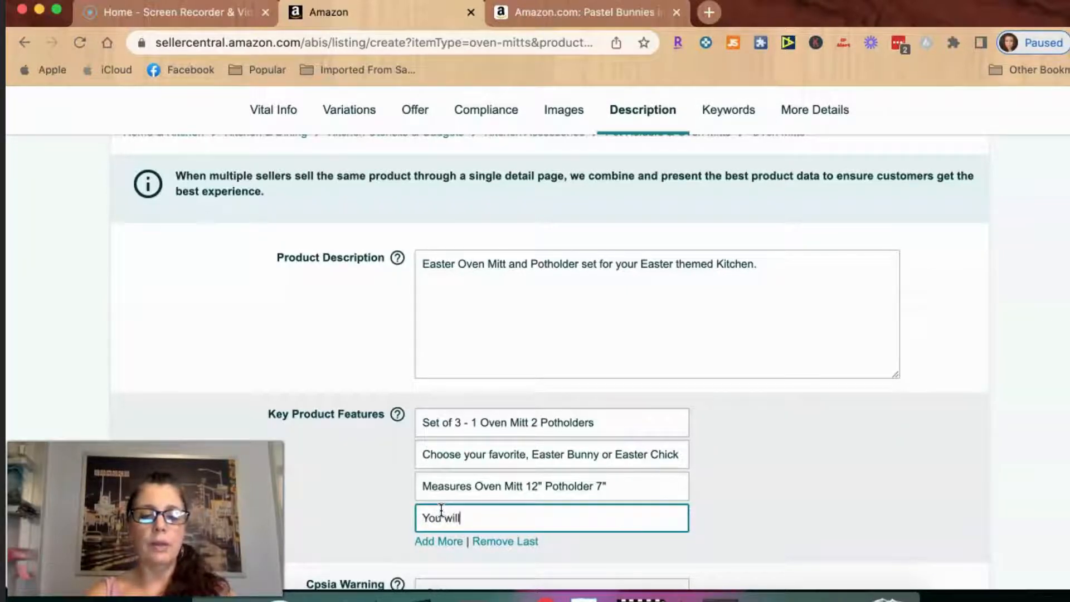
pyautogui.write(' love cook')
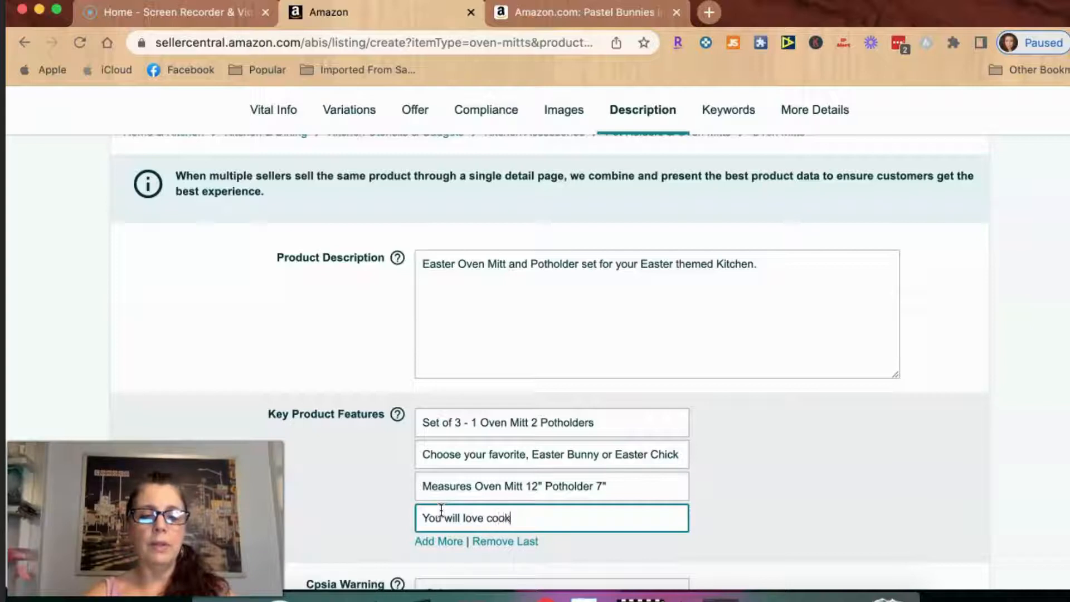
pyautogui.write('ing and')
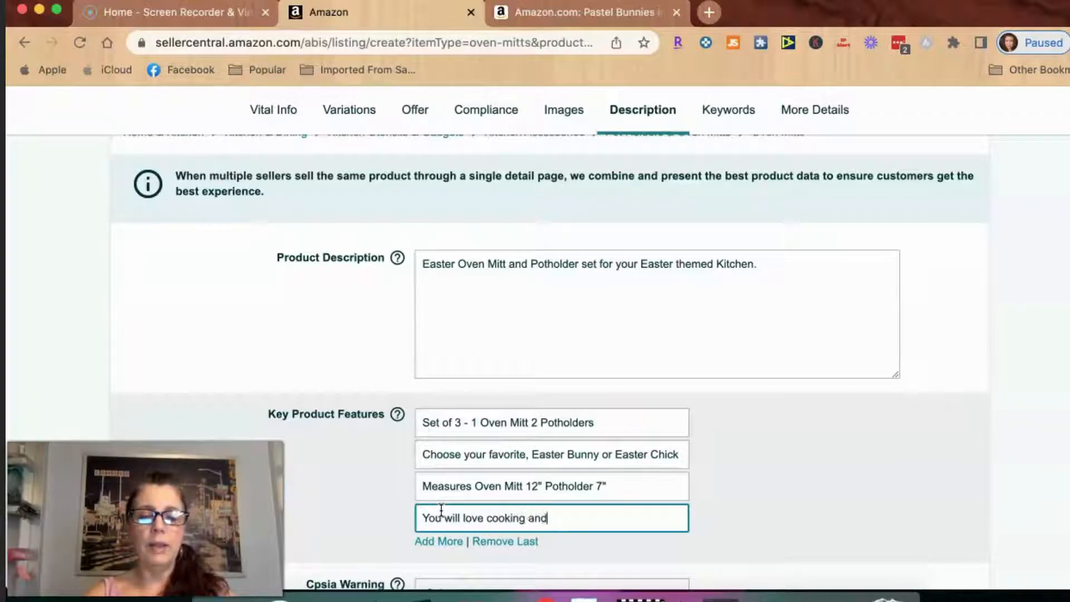
pyautogui.write(' serving')
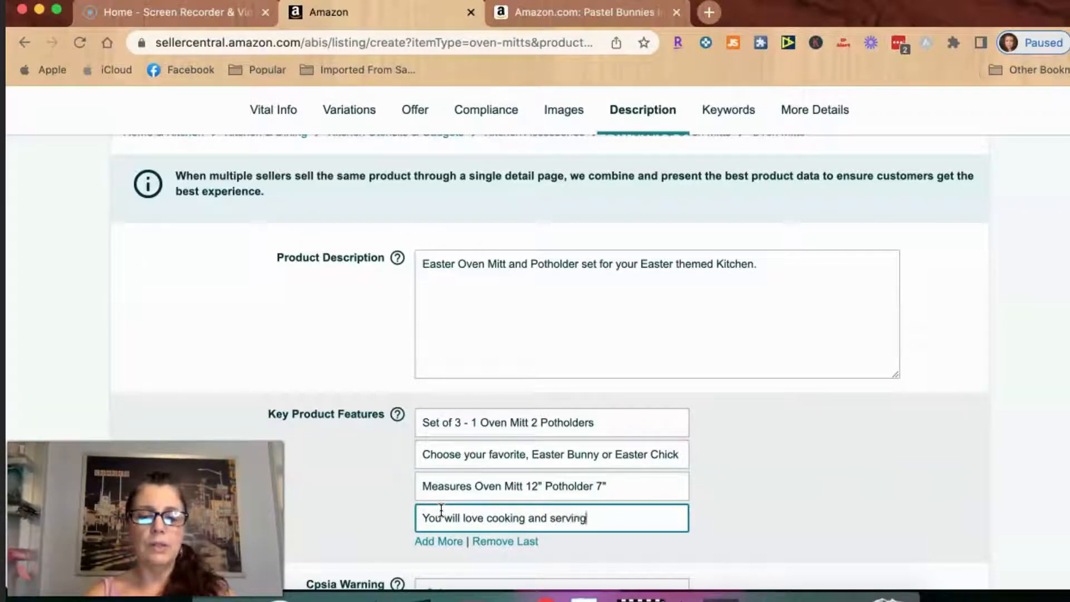
pyautogui.write(' your gur')
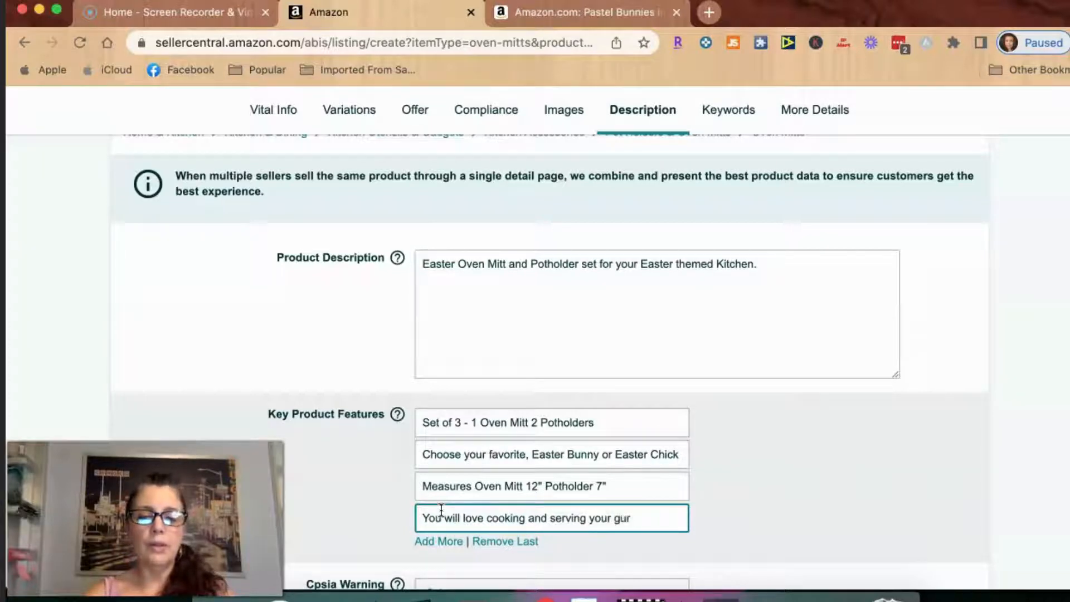
pyautogui.press('BackSpace')
pyautogui.write('ests me')
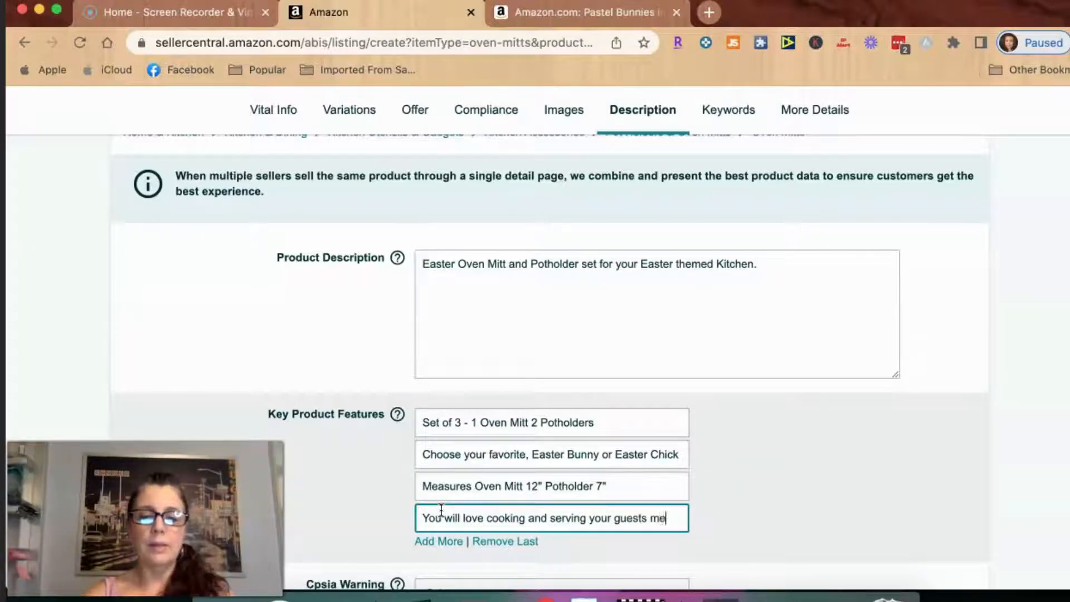
pyautogui.write('als using')
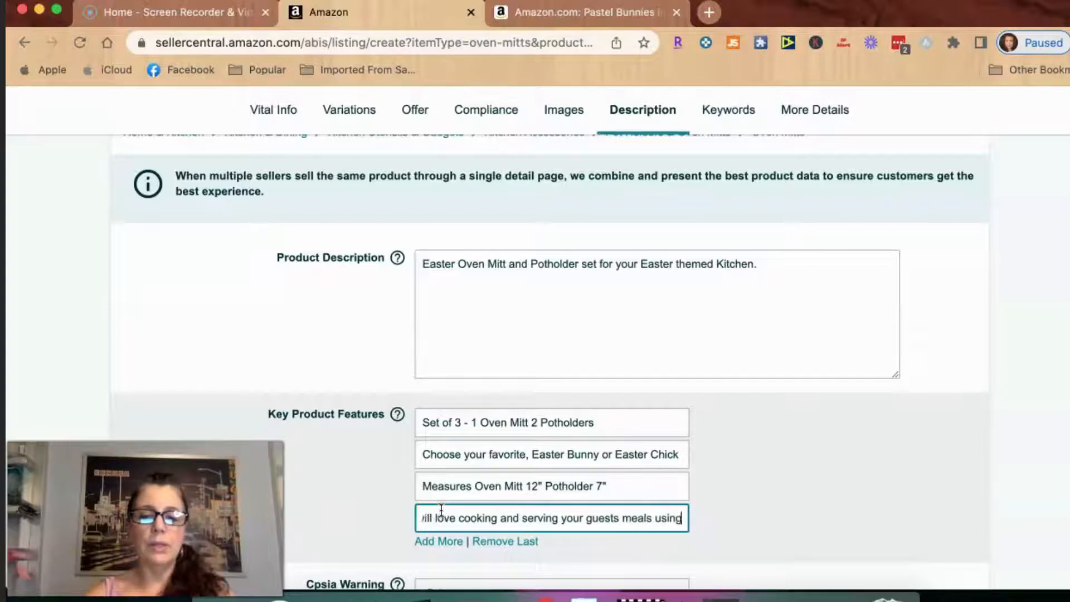
pyautogui.write(' these l')
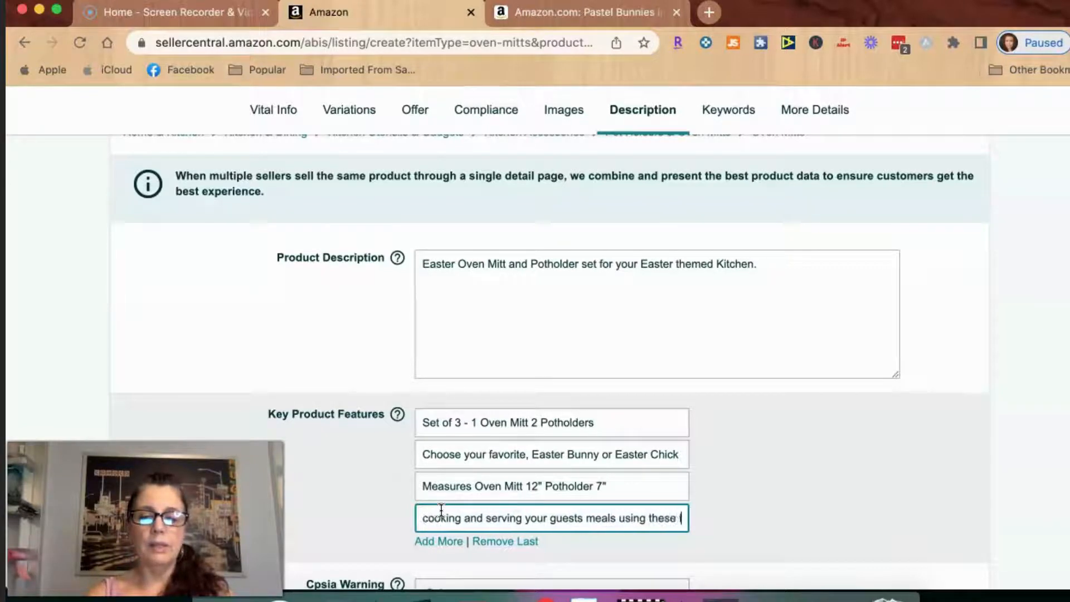
pyautogui.write('ovely s')
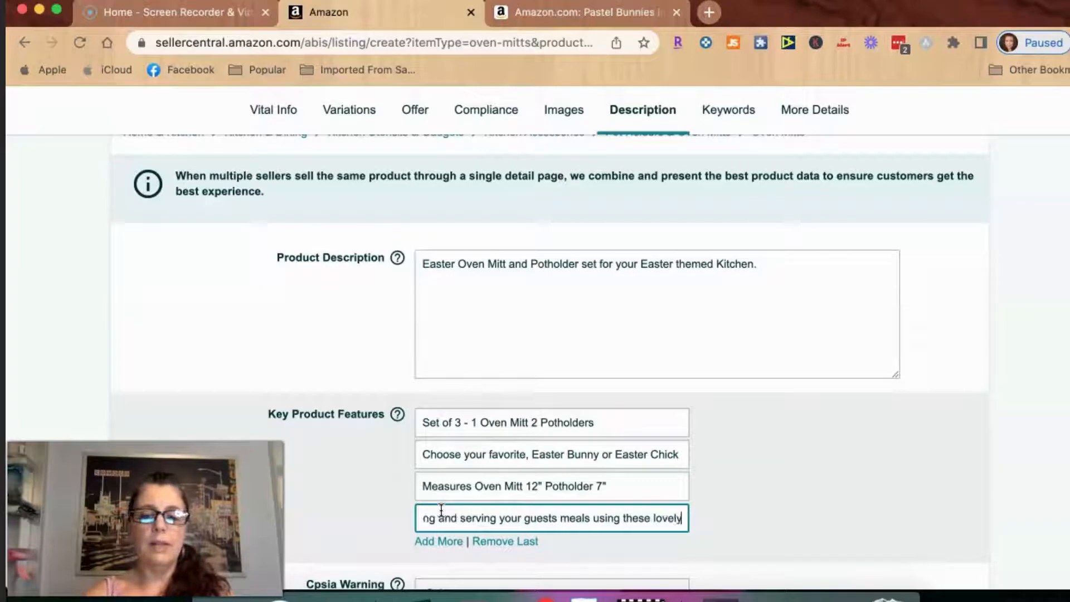
pyautogui.press('BackSpace')
pyautogui.press('BackSpace')
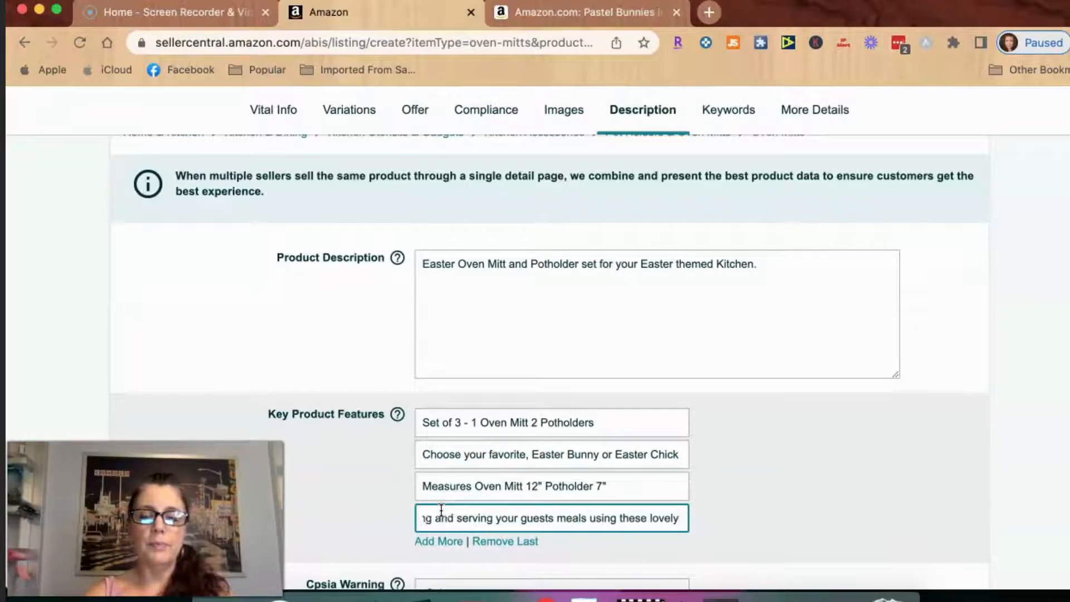
pyautogui.write('Spring')
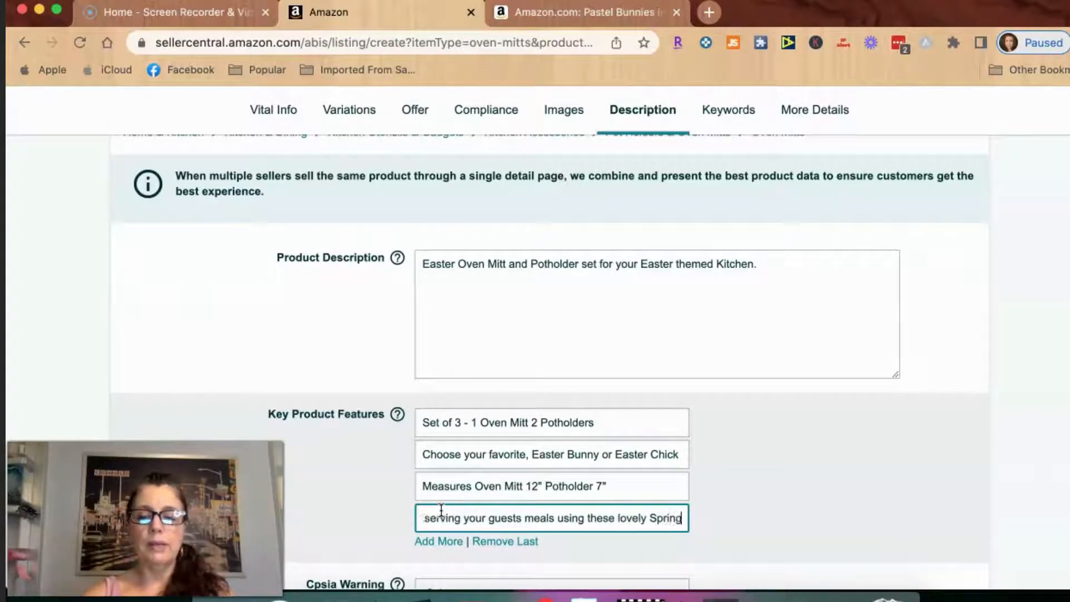
pyautogui.write('time')
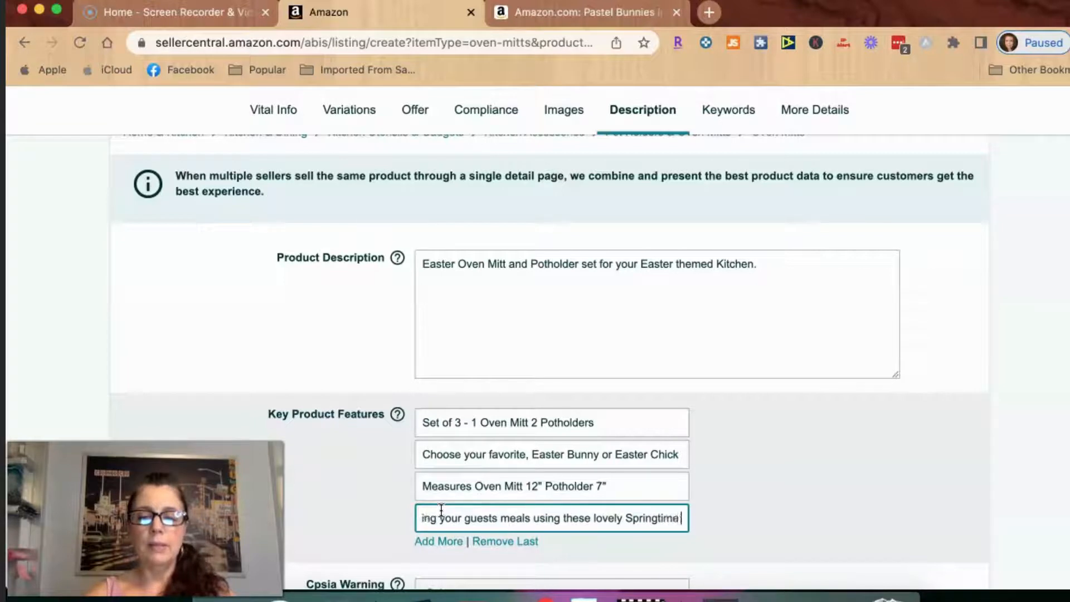
pyautogui.write(' Easter')
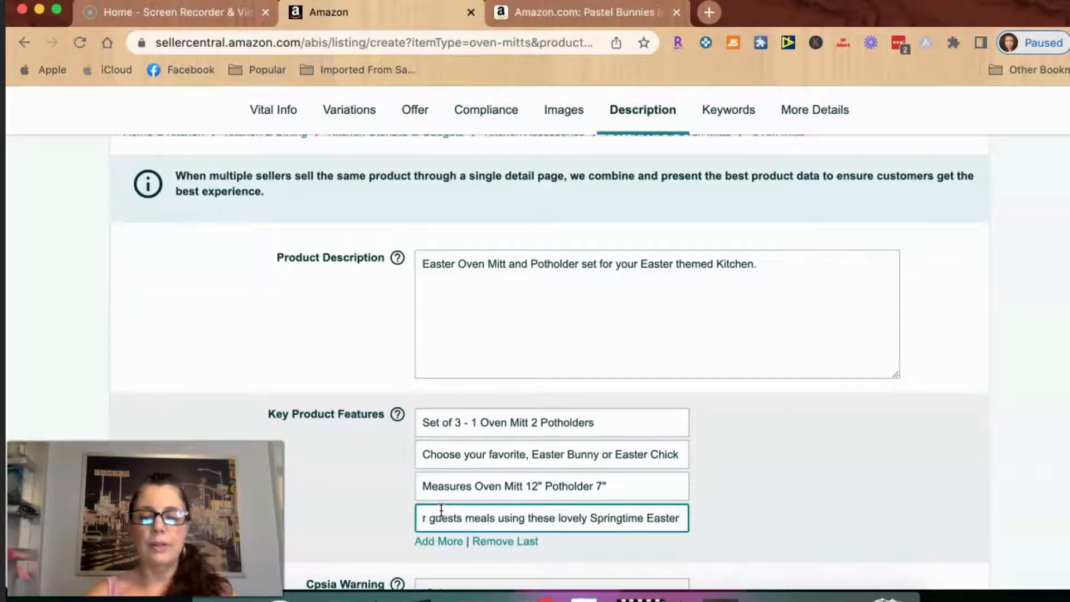
pyautogui.write(' Oven Mi')
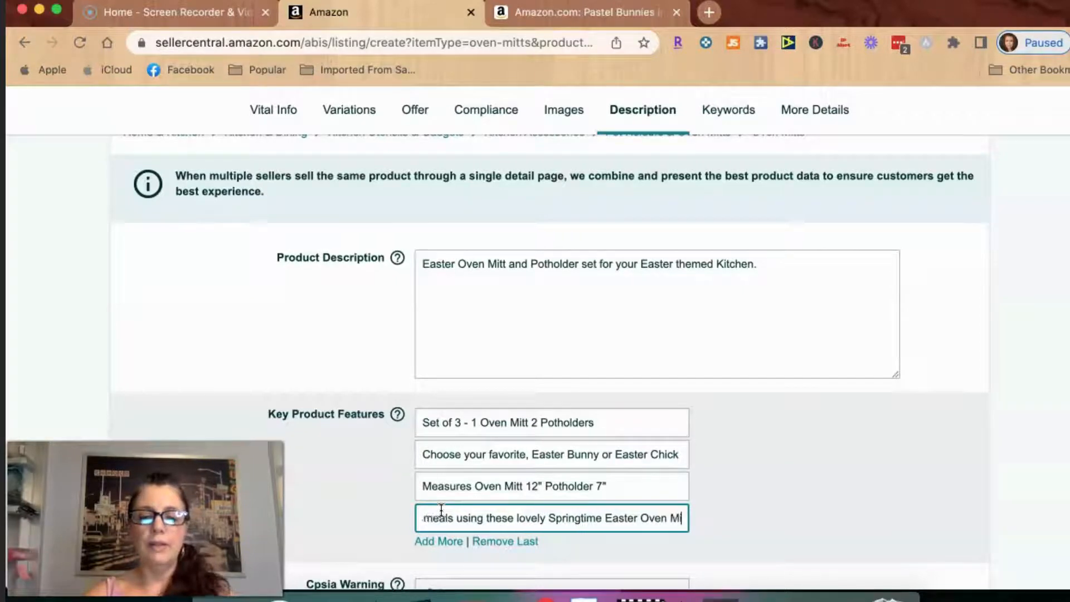
pyautogui.write('tts')
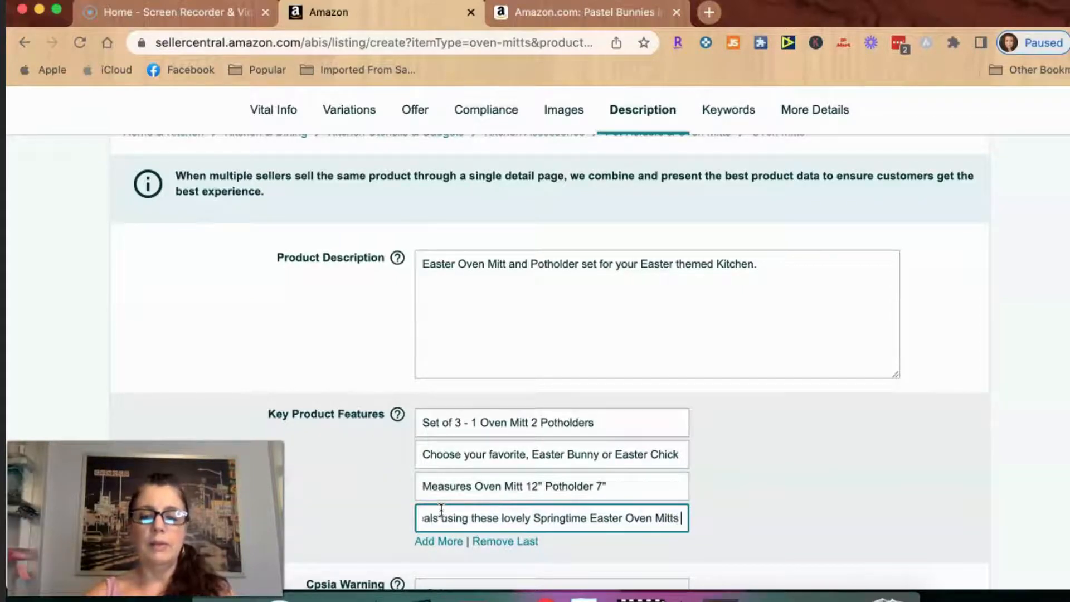
pyautogui.press('BackSpace')
pyautogui.write('and')
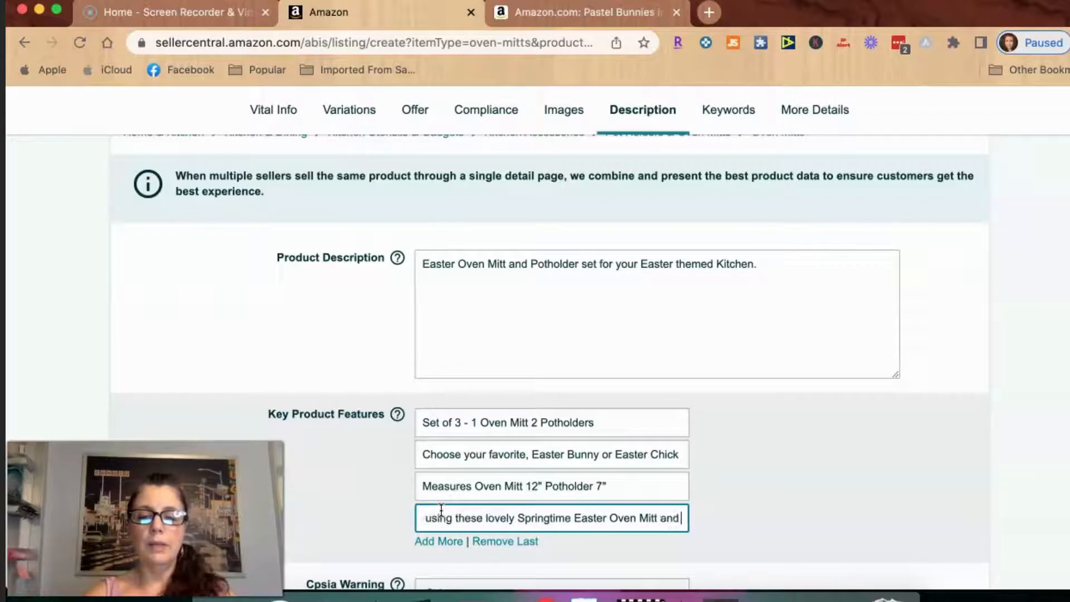
pyautogui.write(' Pot')
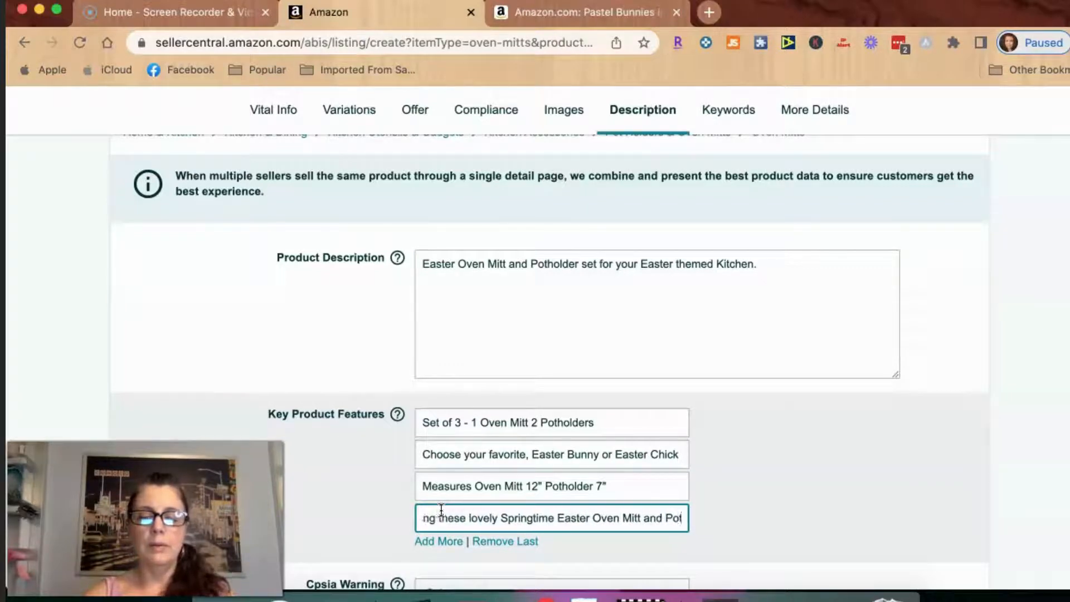
pyautogui.write('holders')
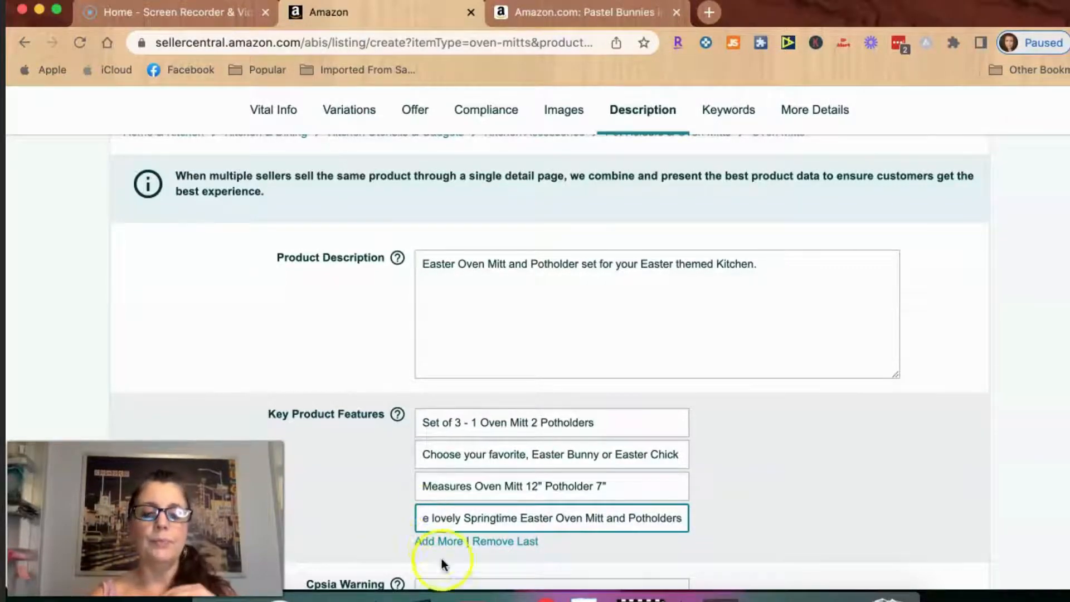
# Add a fifth Key Product Feature reading "Machine Washable".
pyautogui.click(433, 541)
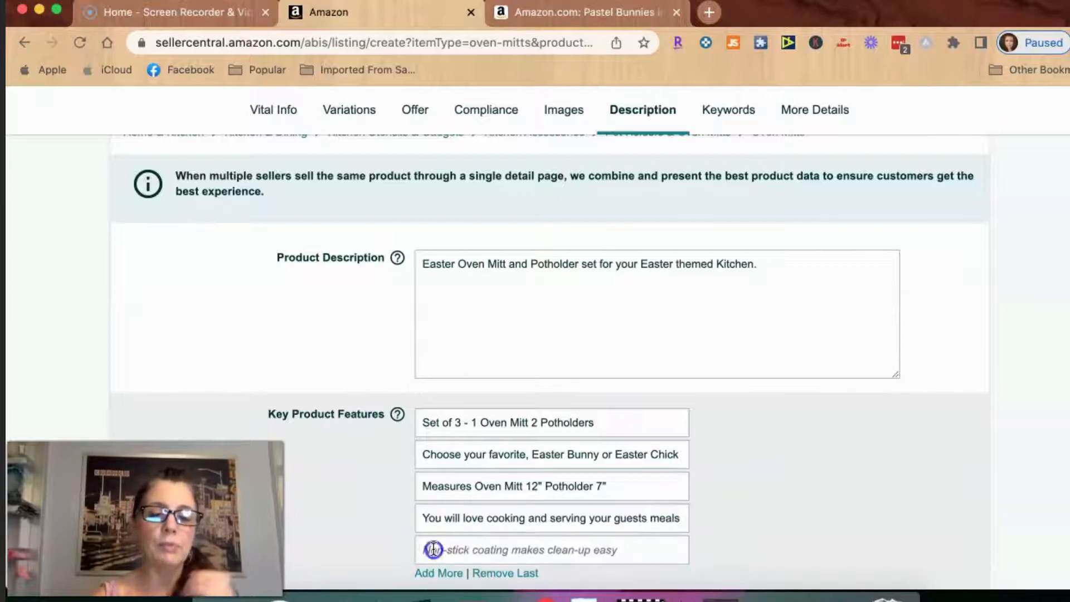
pyautogui.click(433, 550)
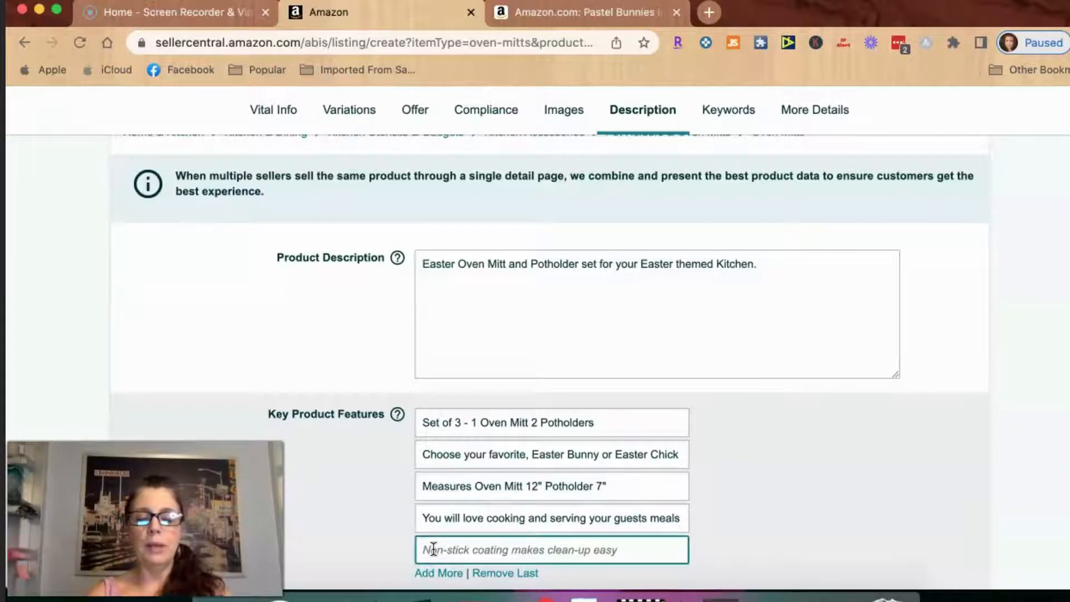
pyautogui.write('Machin')
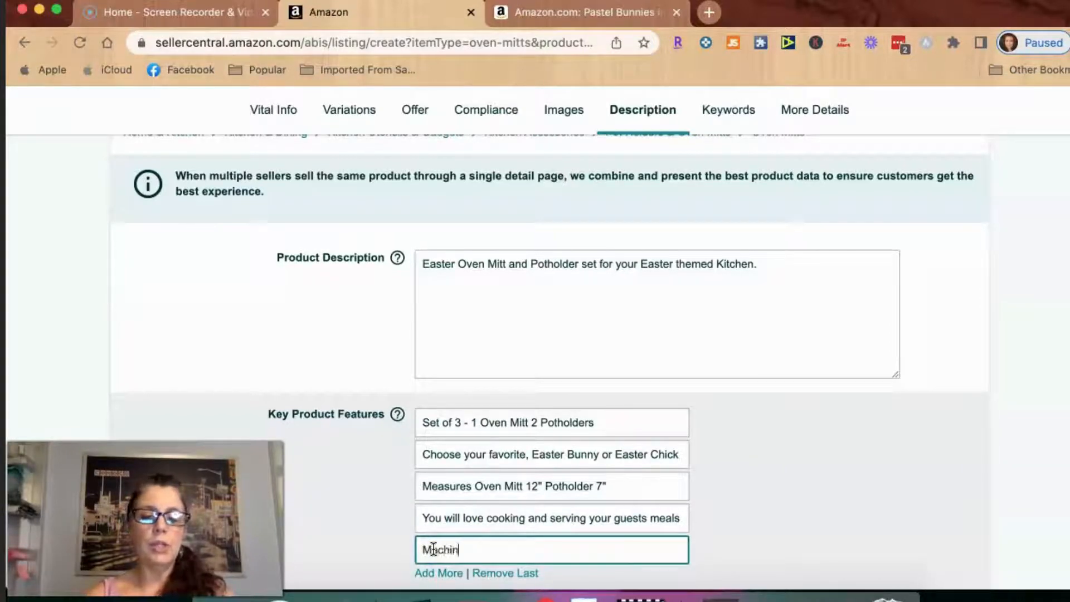
pyautogui.write('e Washable')
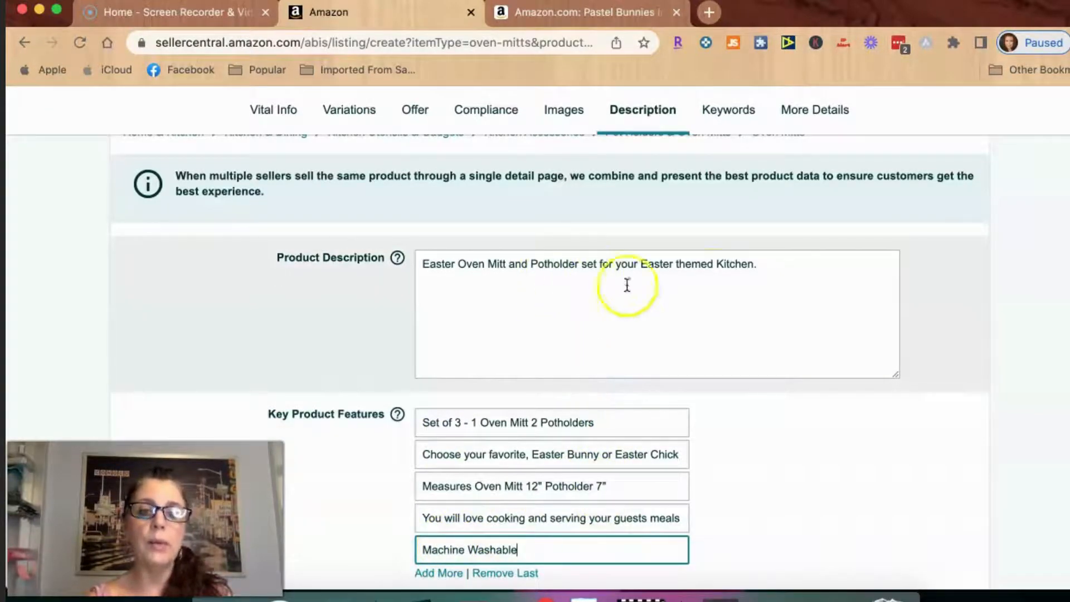
# Set the Cpsia Warning for the oven mitt listing to NoWarningApplicable.
pyautogui.scroll(-5, 712, 277)
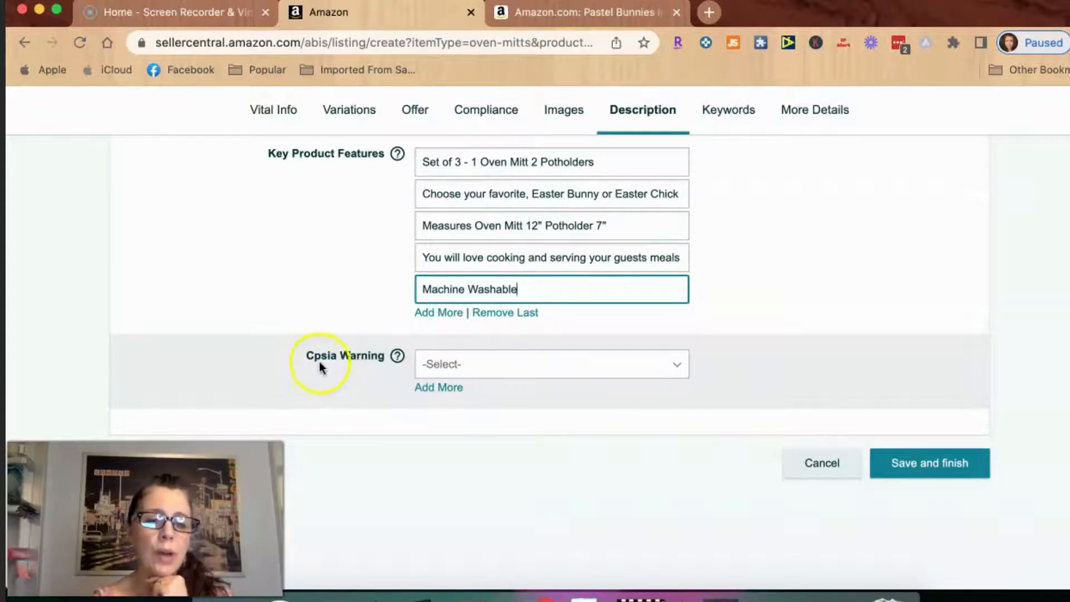
pyautogui.click(581, 372)
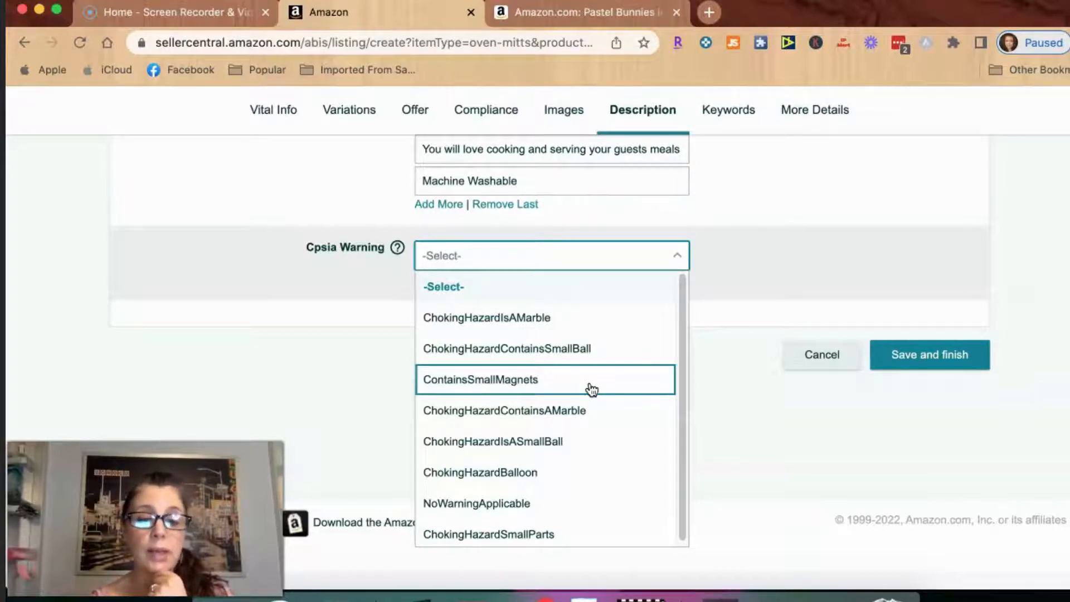
pyautogui.click(412, 524)
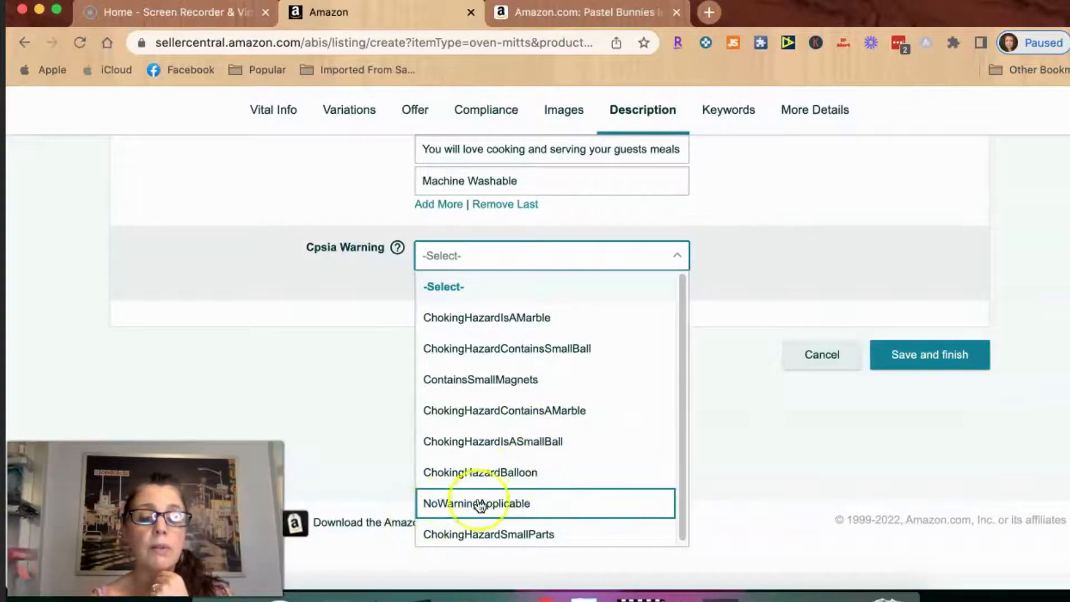
pyautogui.click(534, 504)
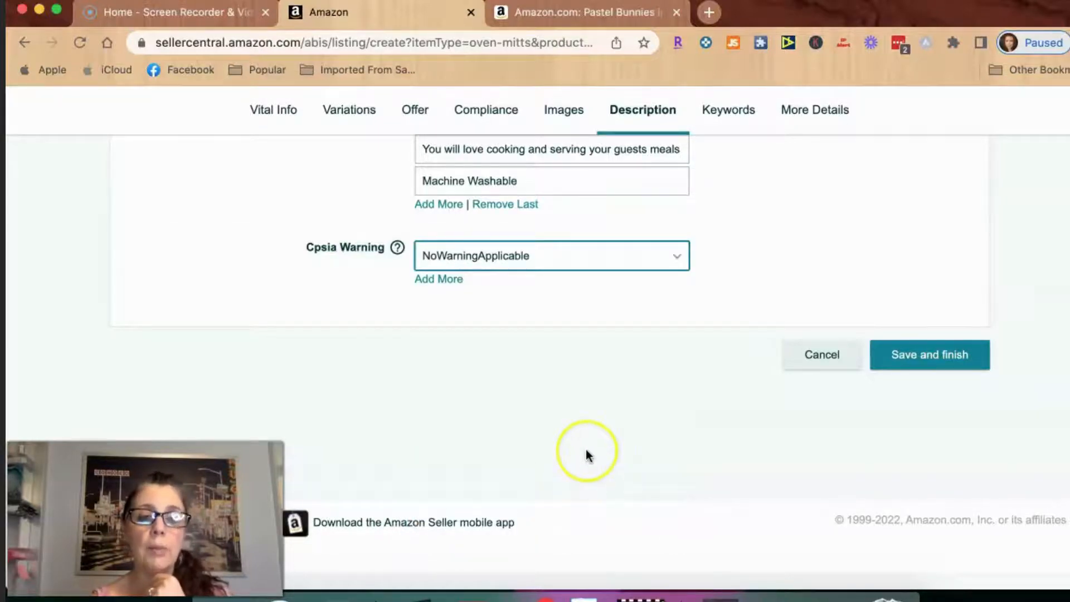
# Enter "hostess gift for holiday rabbit baby chick cooking" as the listing's Search Terms keywords.
pyautogui.scroll(2, 587, 455)
pyautogui.scroll(2, 586, 455)
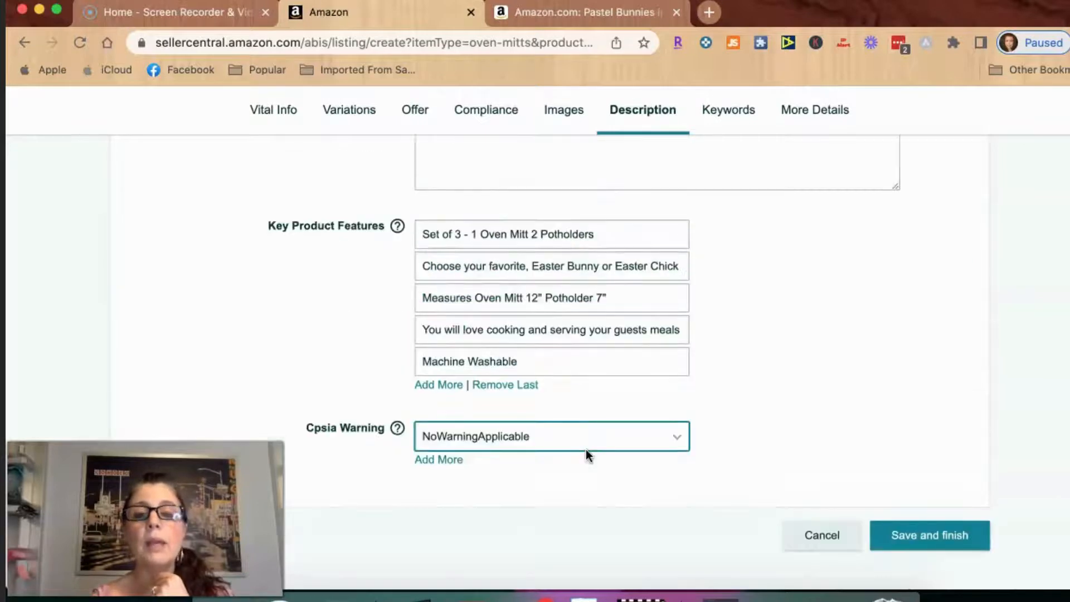
pyautogui.click(727, 116)
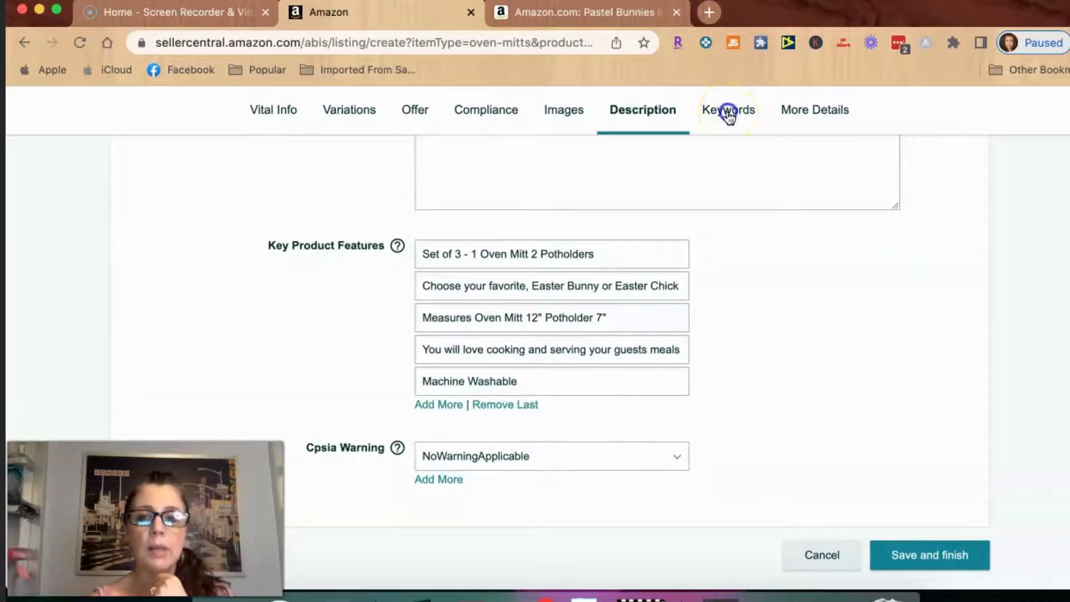
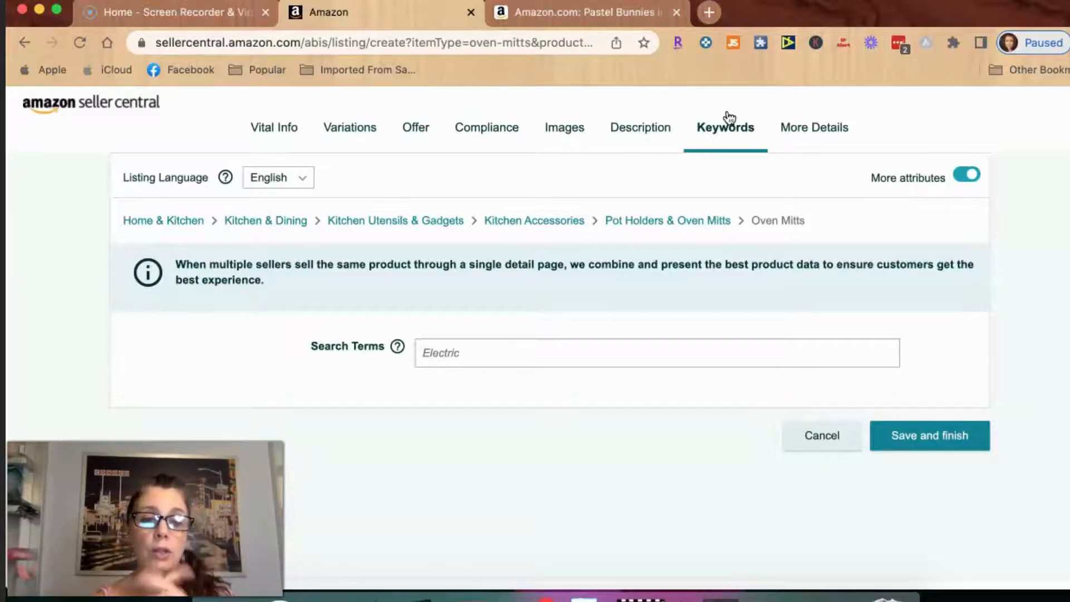
pyautogui.click(489, 353)
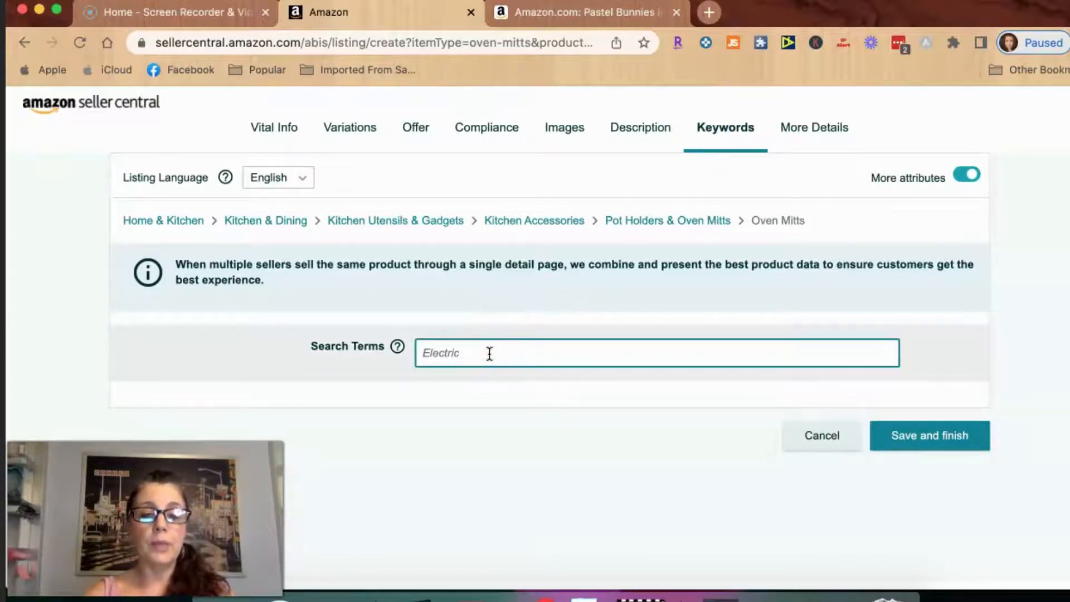
pyautogui.write('hos')
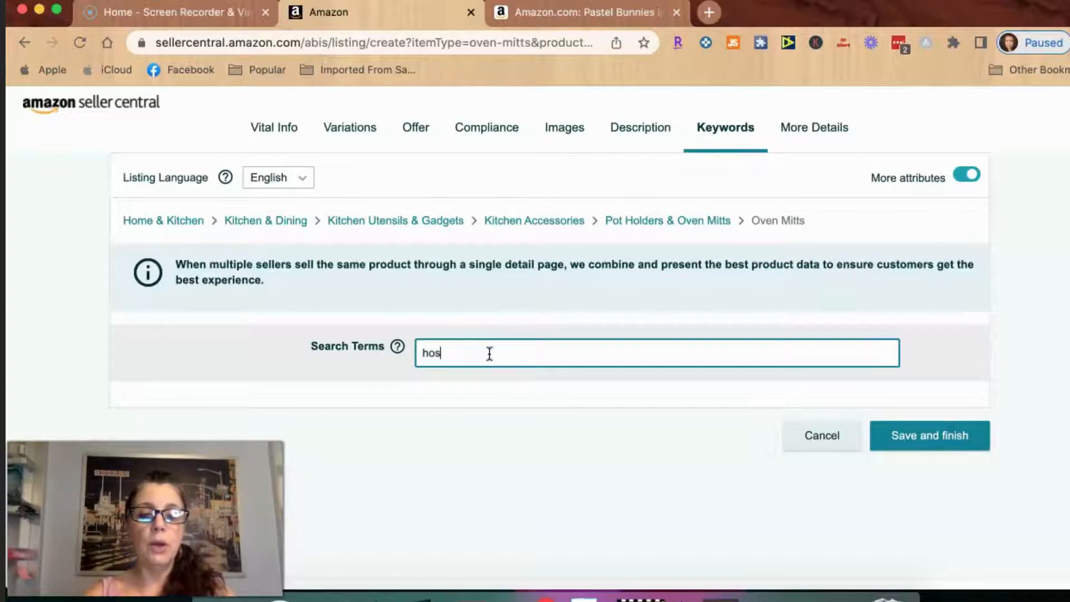
pyautogui.write('tess gif')
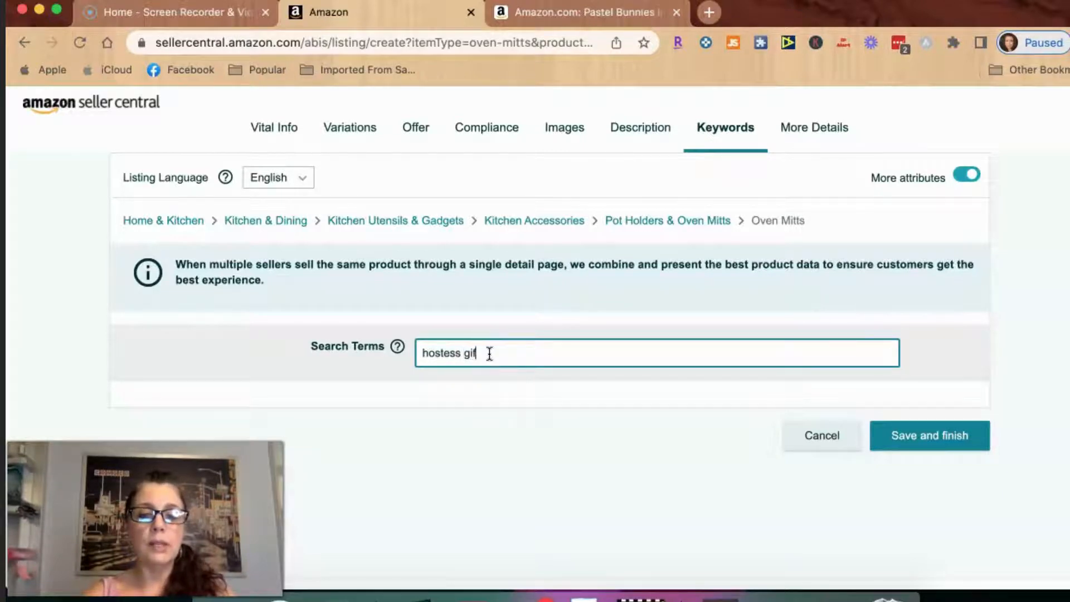
pyautogui.write('t for ')
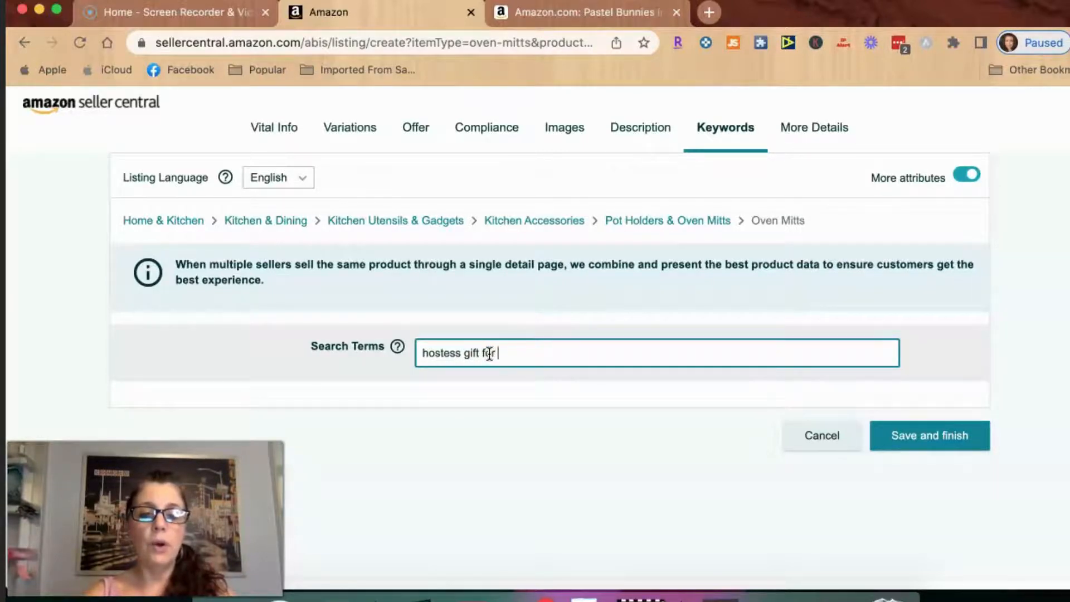
pyautogui.write('holiday')
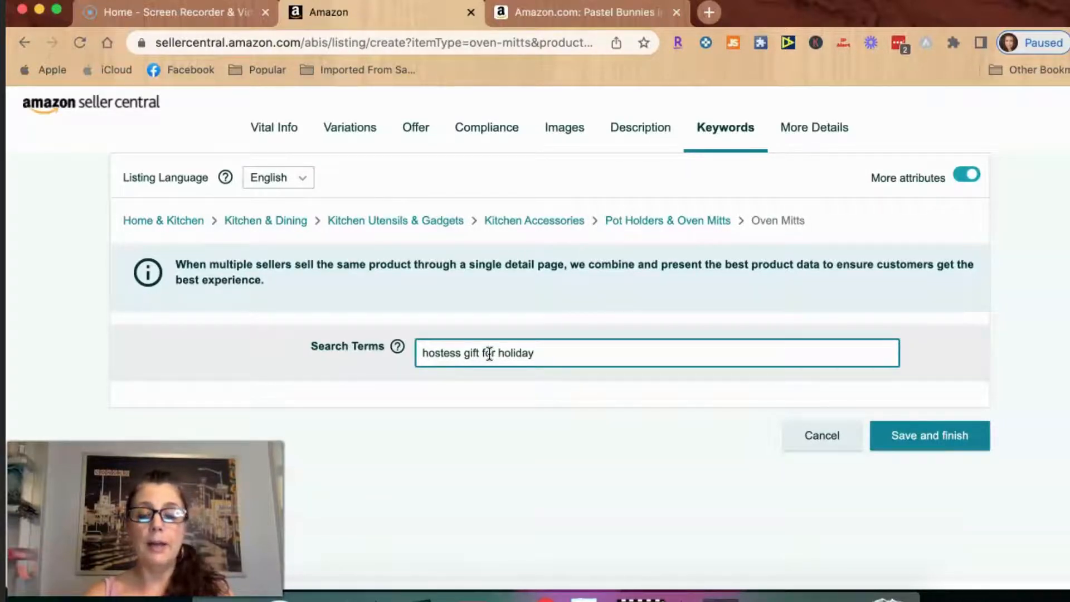
pyautogui.write('ra')
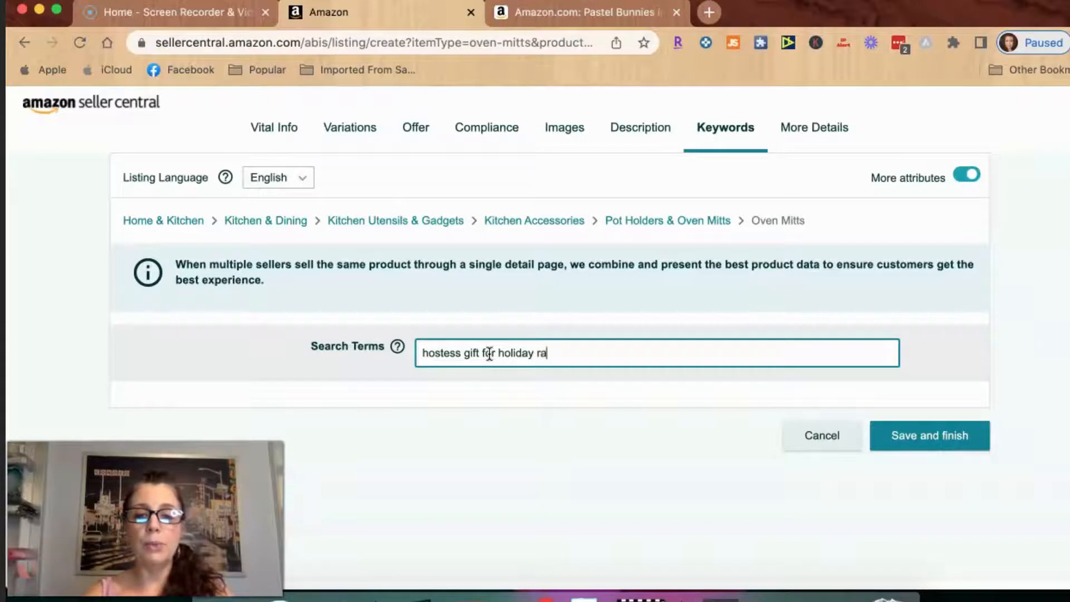
pyautogui.write('bbit ch')
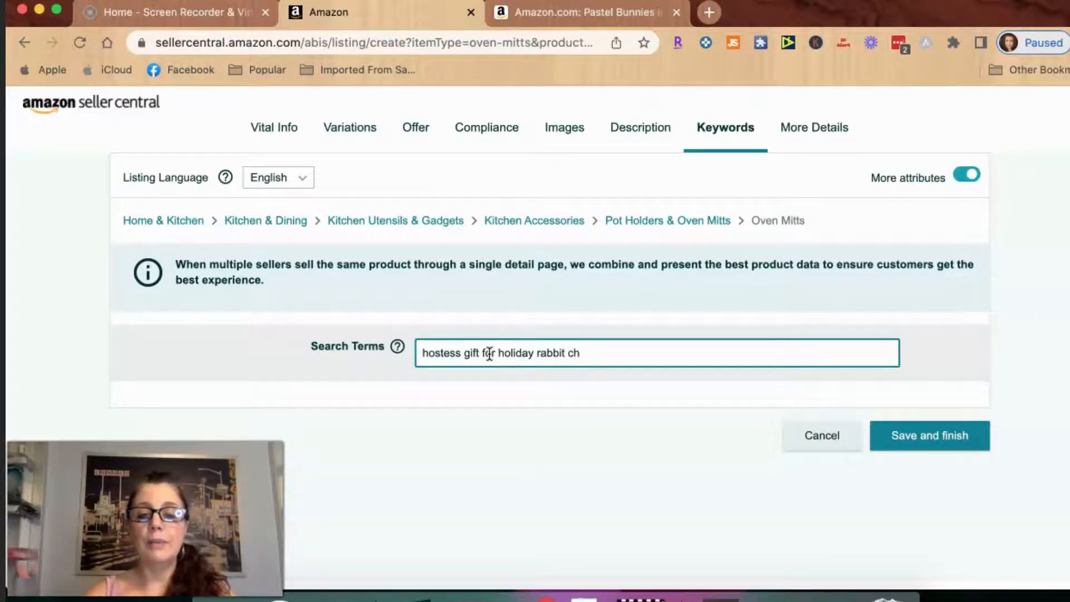
pyautogui.press('BackSpace')
pyautogui.press('BackSpace')
pyautogui.write('ba')
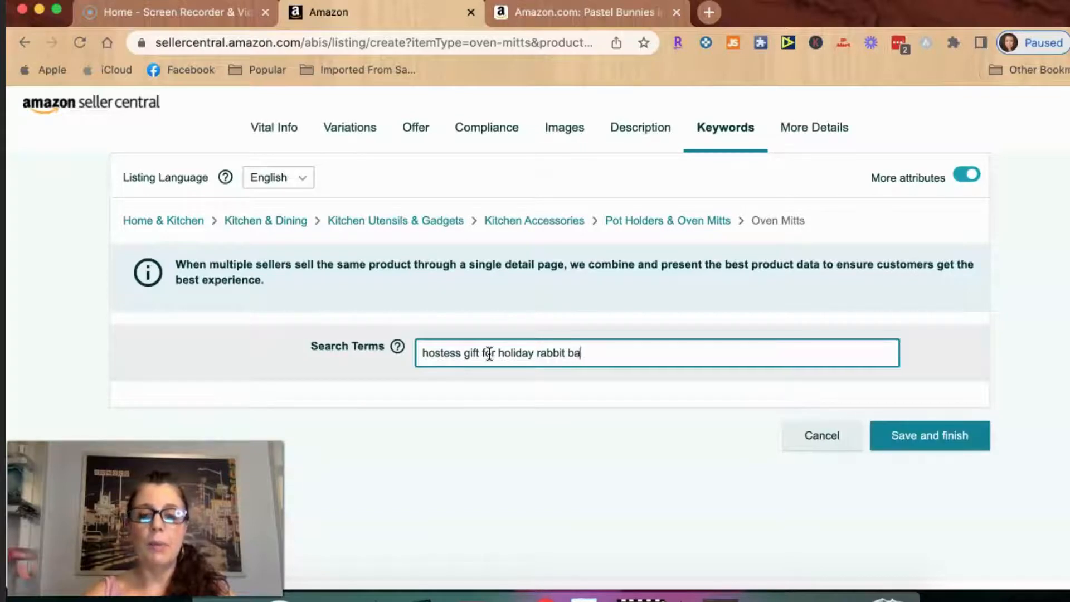
pyautogui.write('by chic')
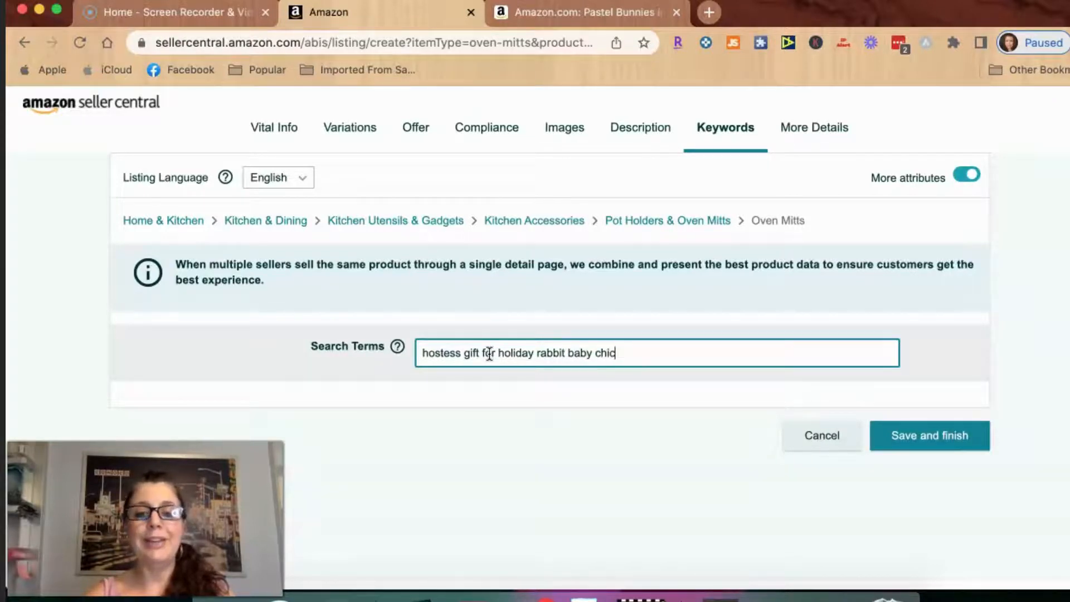
pyautogui.write('k')
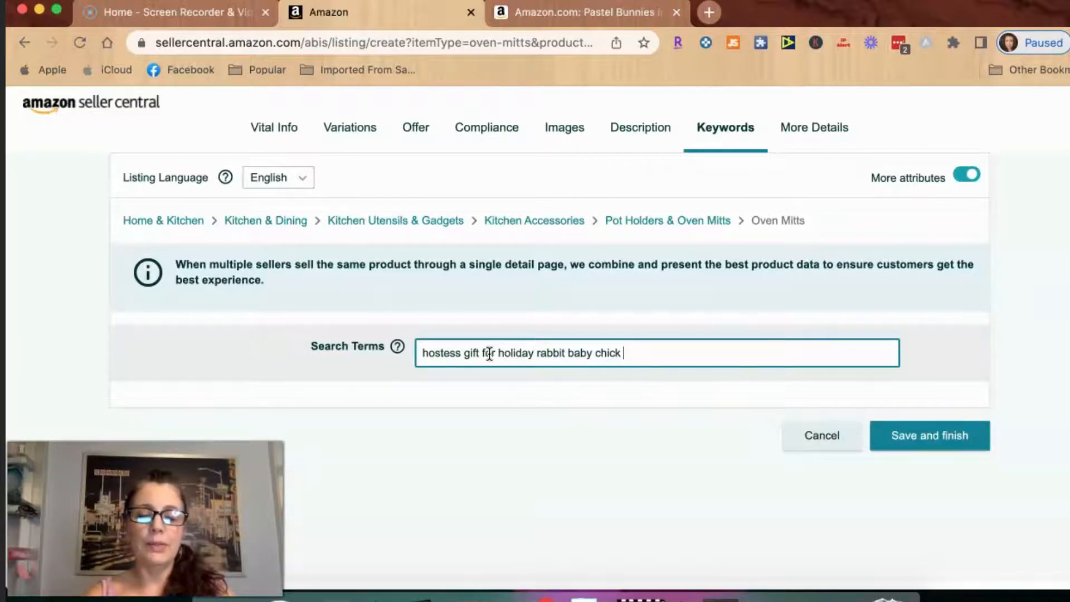
pyautogui.write(' cookin')
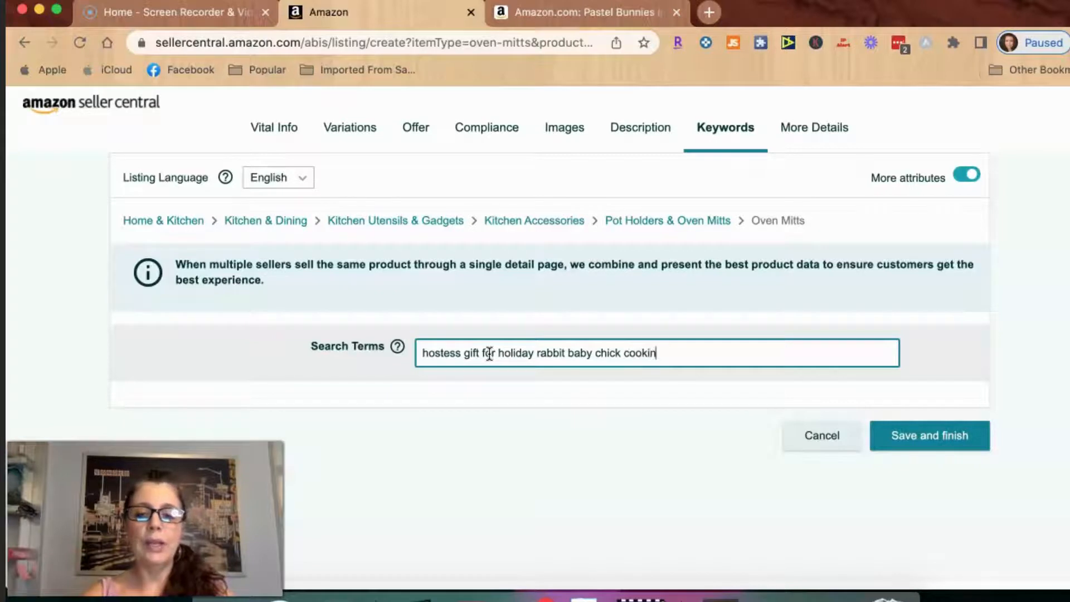
pyautogui.write('g')
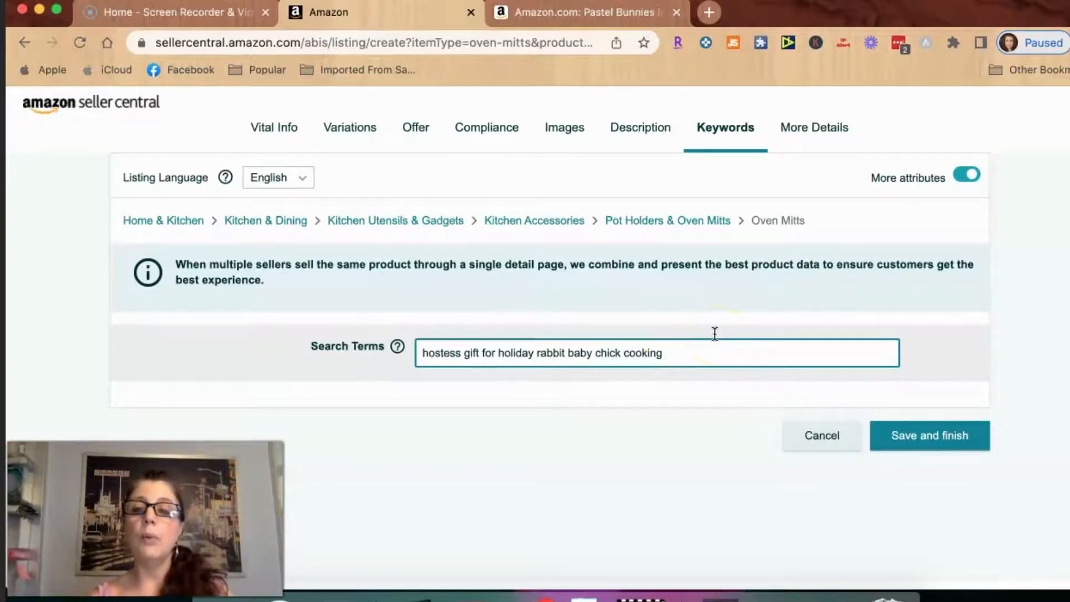
# Set the GTIN Exemption Reason in the listing's additional details to CustomProductBundle.
pyautogui.click(803, 129)
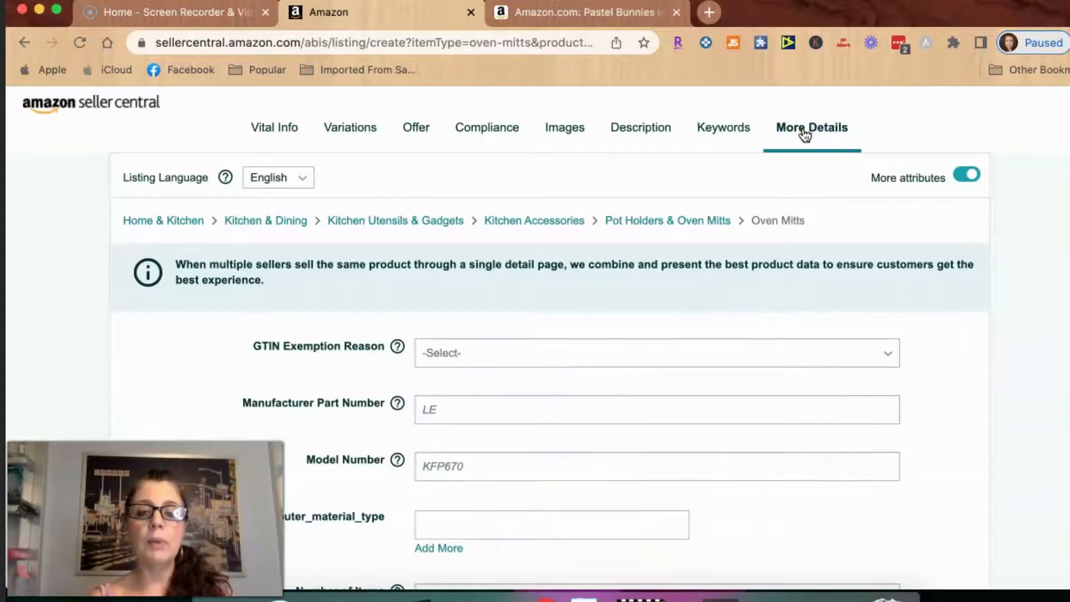
pyautogui.scroll(-3, 766, 190)
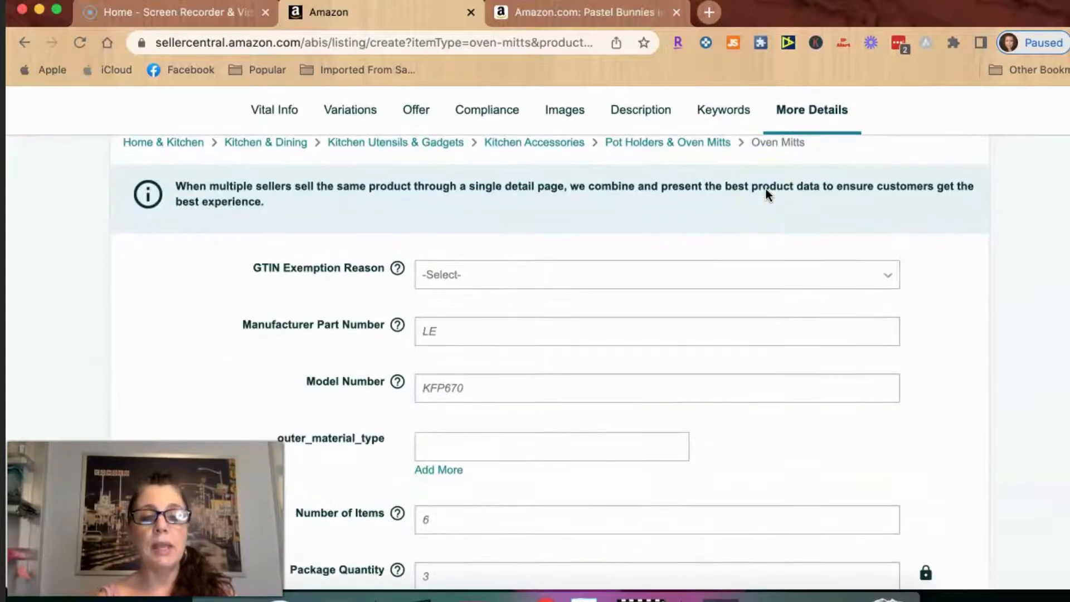
pyautogui.click(766, 190)
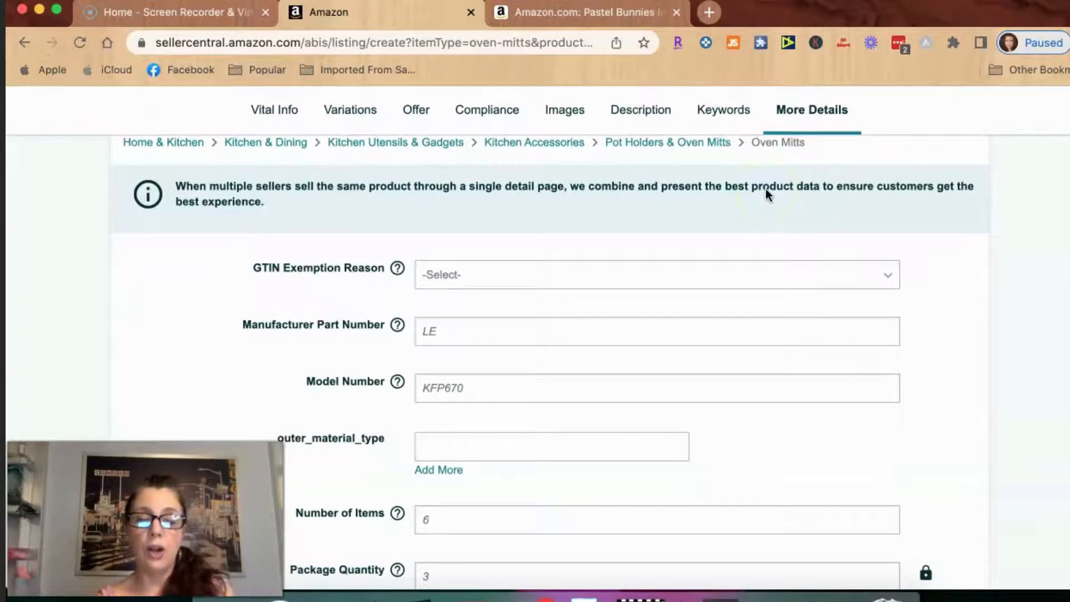
pyautogui.click(695, 280)
pyautogui.click(694, 277)
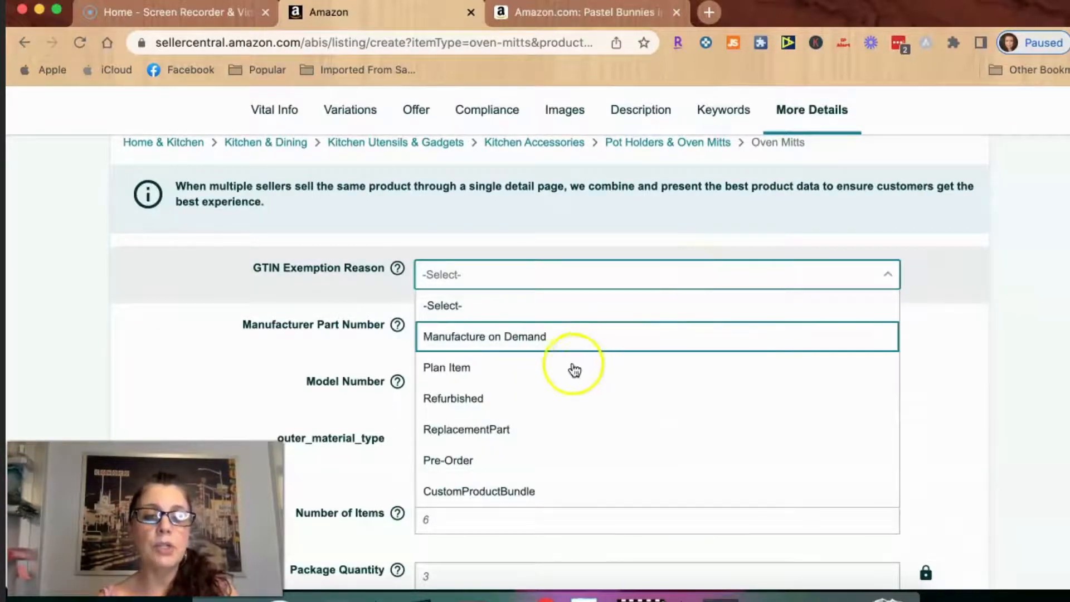
pyautogui.click(528, 491)
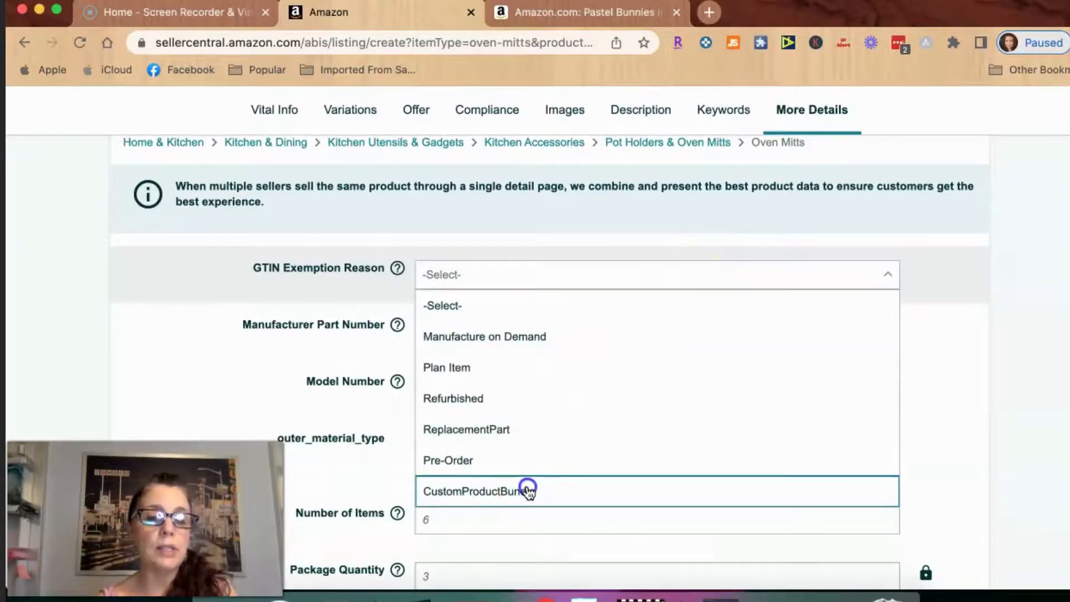
# Set the oven mitt set's outer_material_type to Cotton.
pyautogui.scroll(-3, 528, 492)
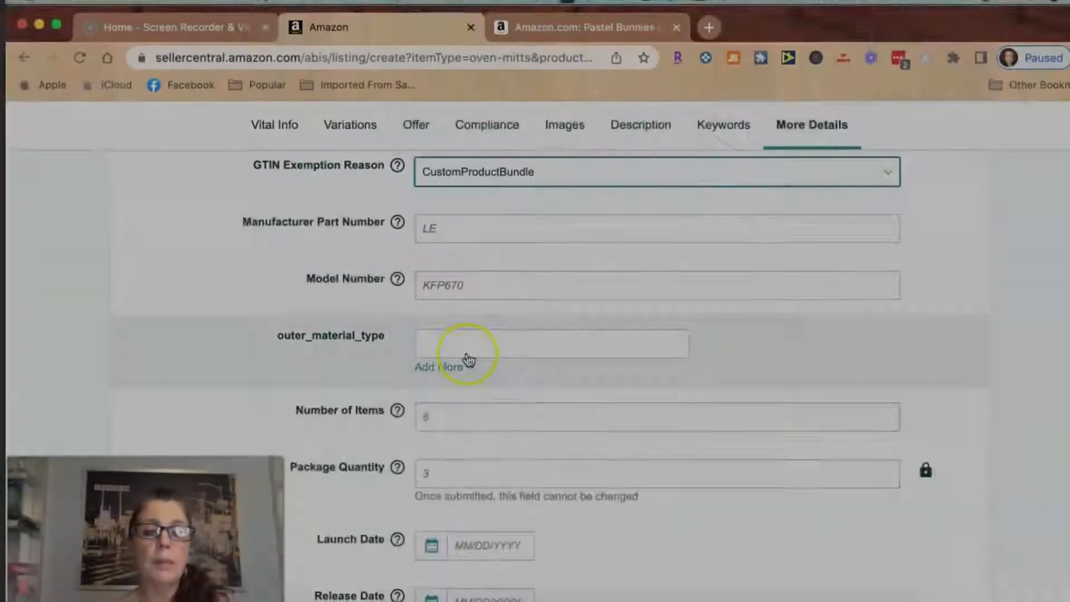
pyautogui.click(467, 334)
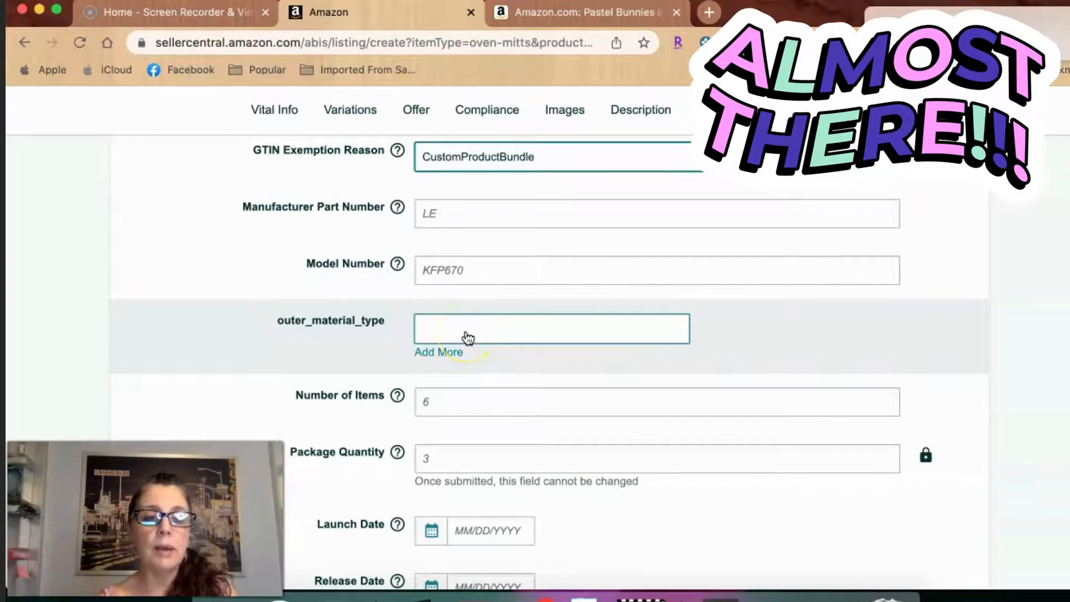
pyautogui.click(466, 334)
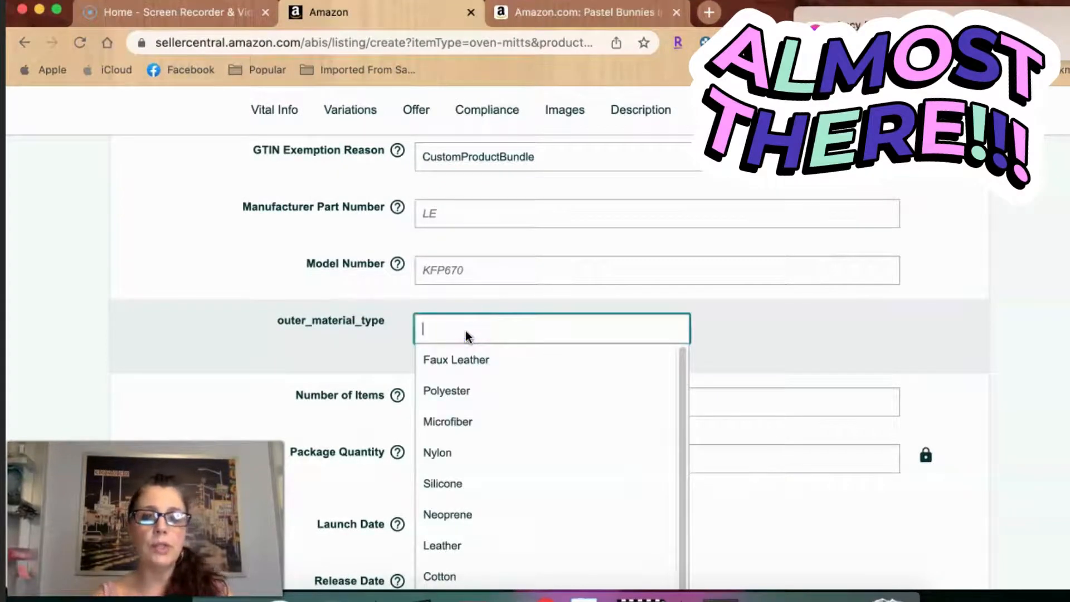
pyautogui.write('C')
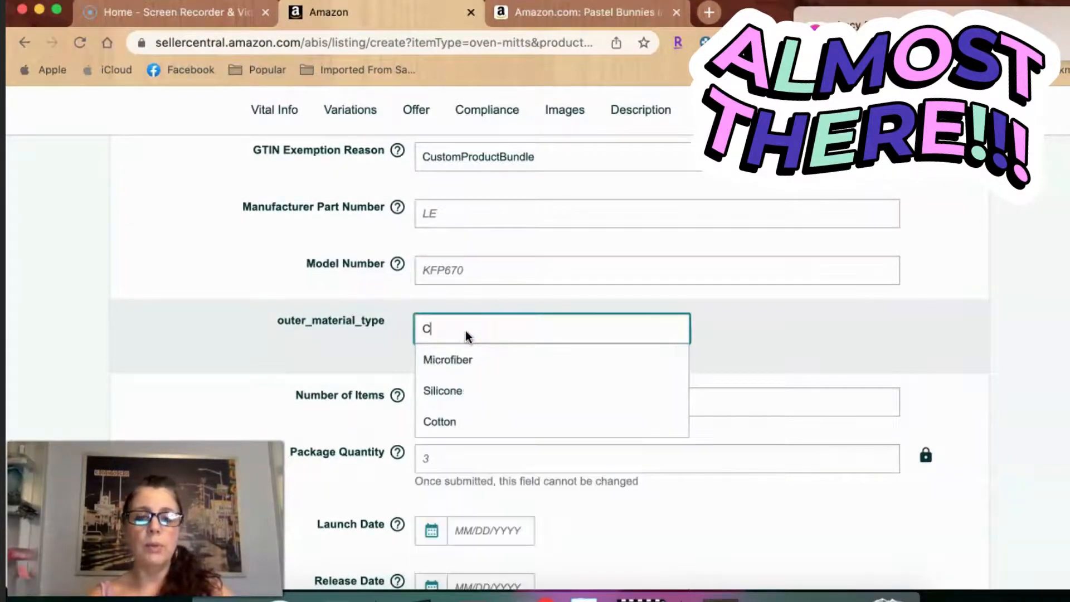
pyautogui.write('otto')
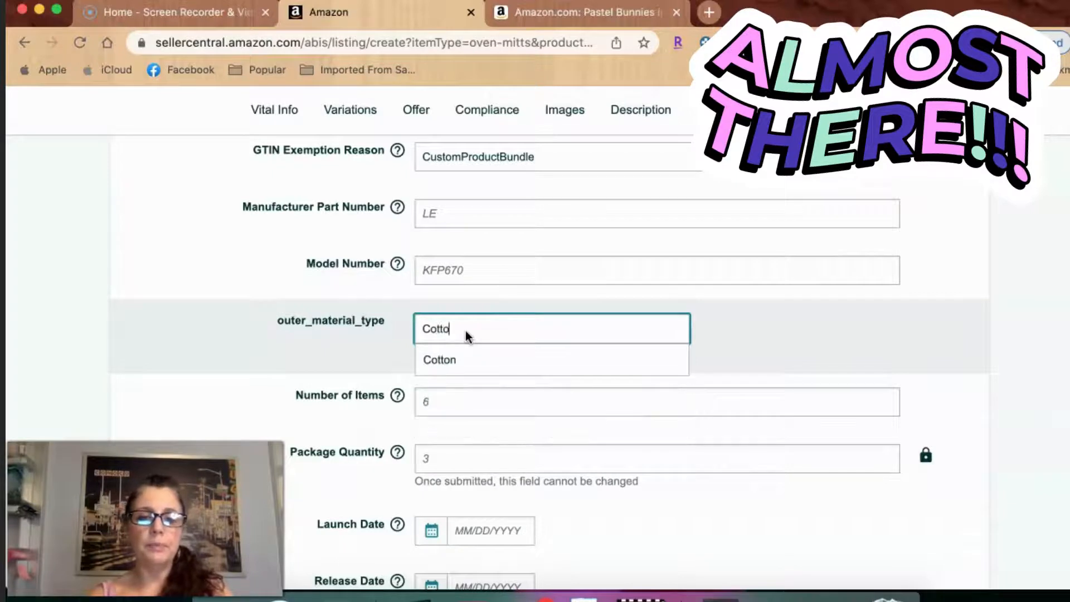
pyautogui.write('n')
pyautogui.click(762, 334)
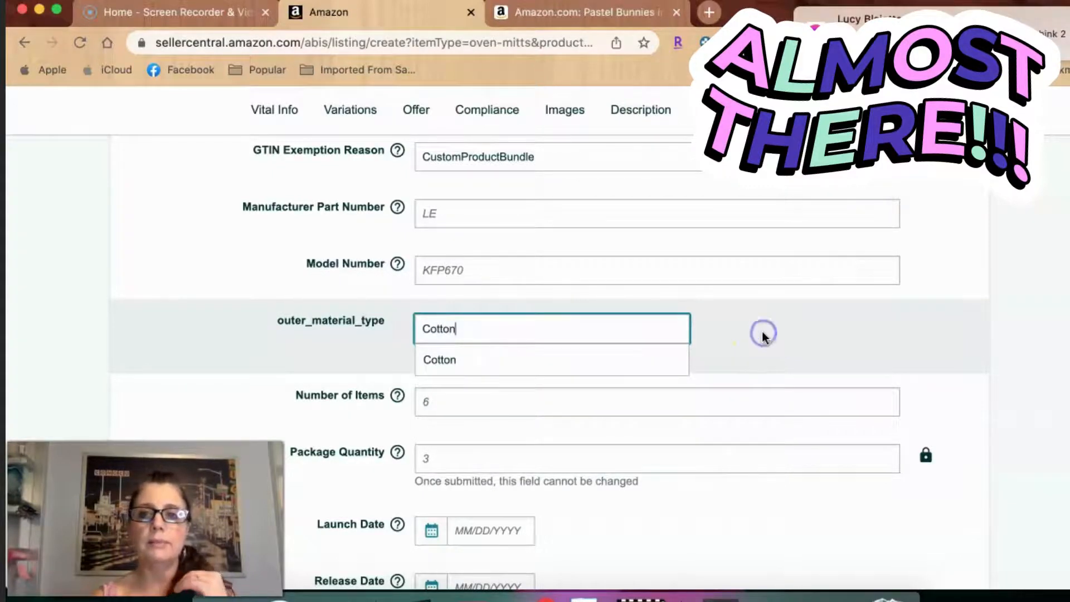
# Set the listing's Number of Items to 3.
pyautogui.scroll(-5, 763, 336)
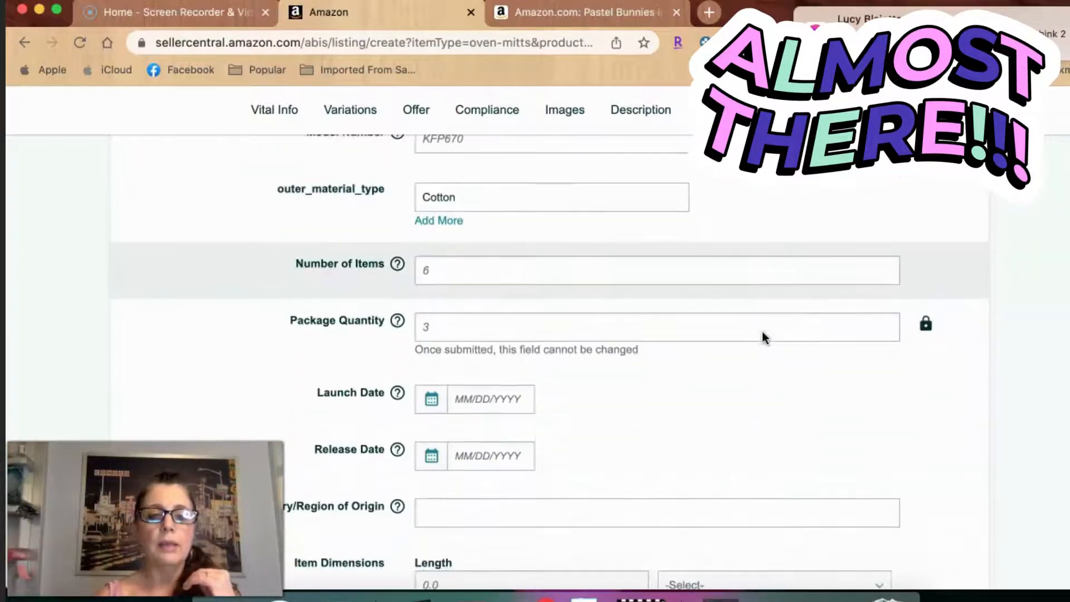
pyautogui.click(542, 270)
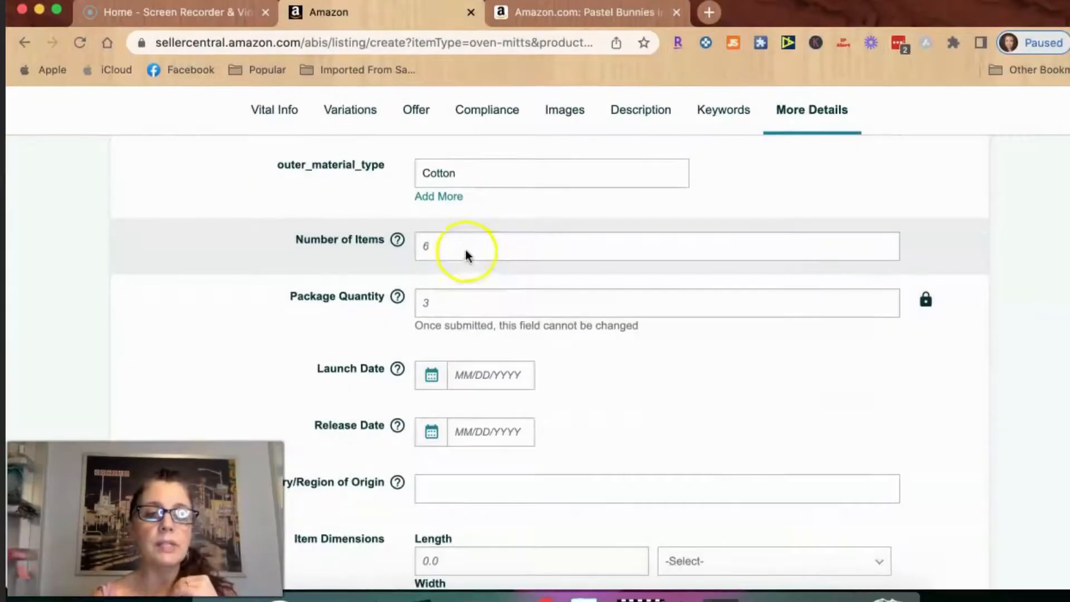
pyautogui.click(465, 246)
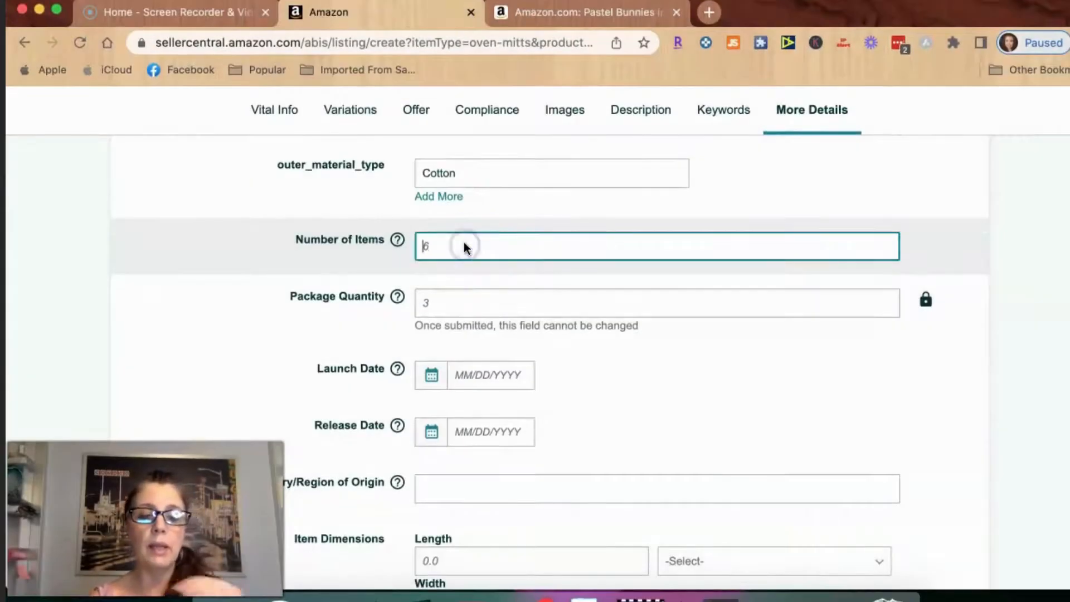
pyautogui.write('3')
pyautogui.scroll(-1, 466, 245)
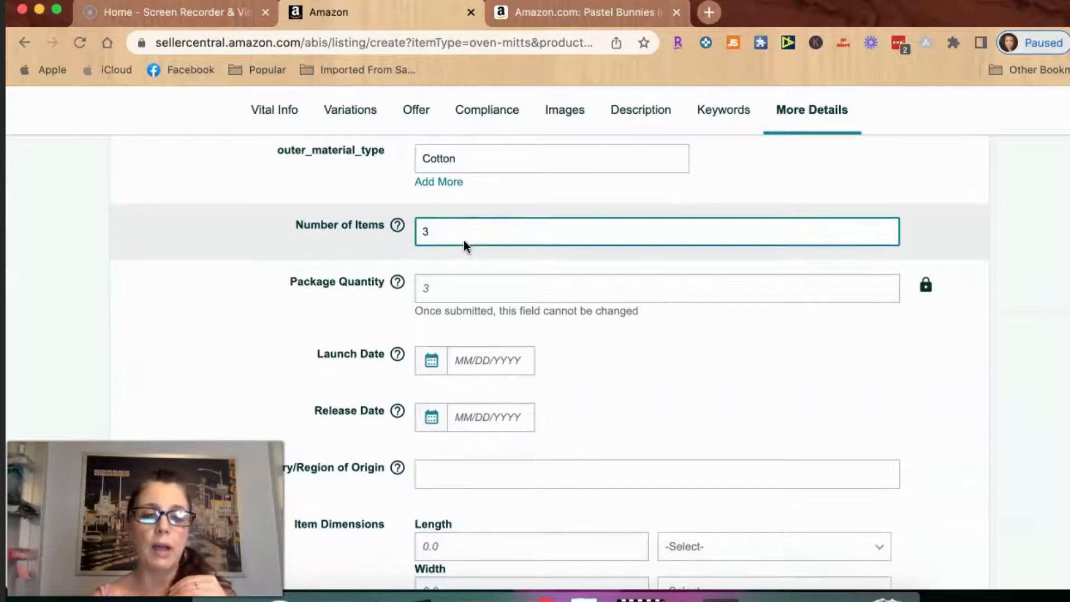
# Set the product's Country/Region of Origin to China.
pyautogui.scroll(-4, 464, 240)
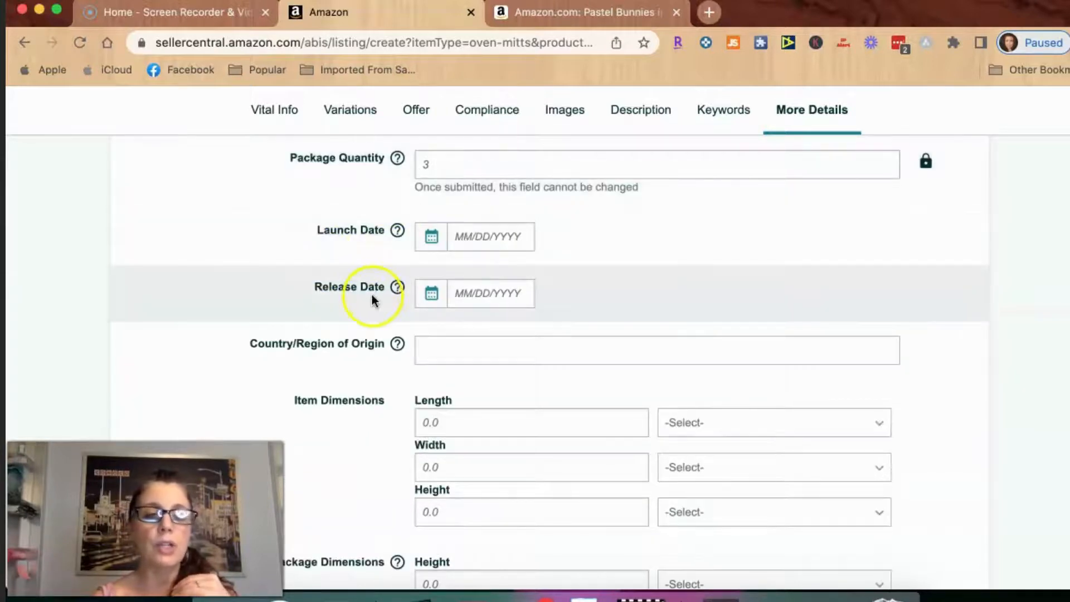
pyautogui.scroll(-2, 373, 295)
pyautogui.click(436, 288)
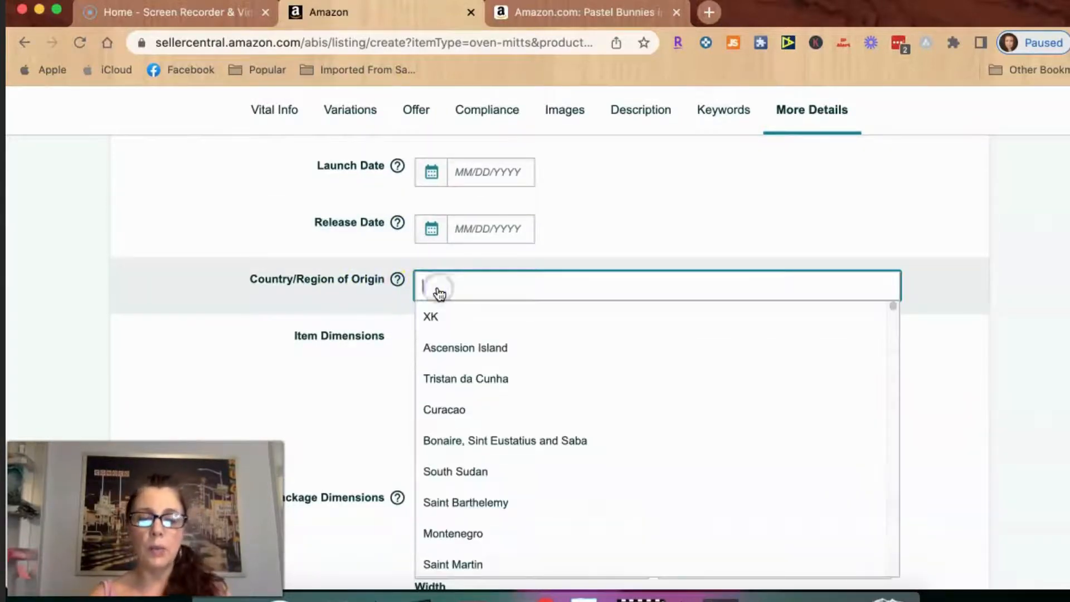
pyautogui.write('Chi')
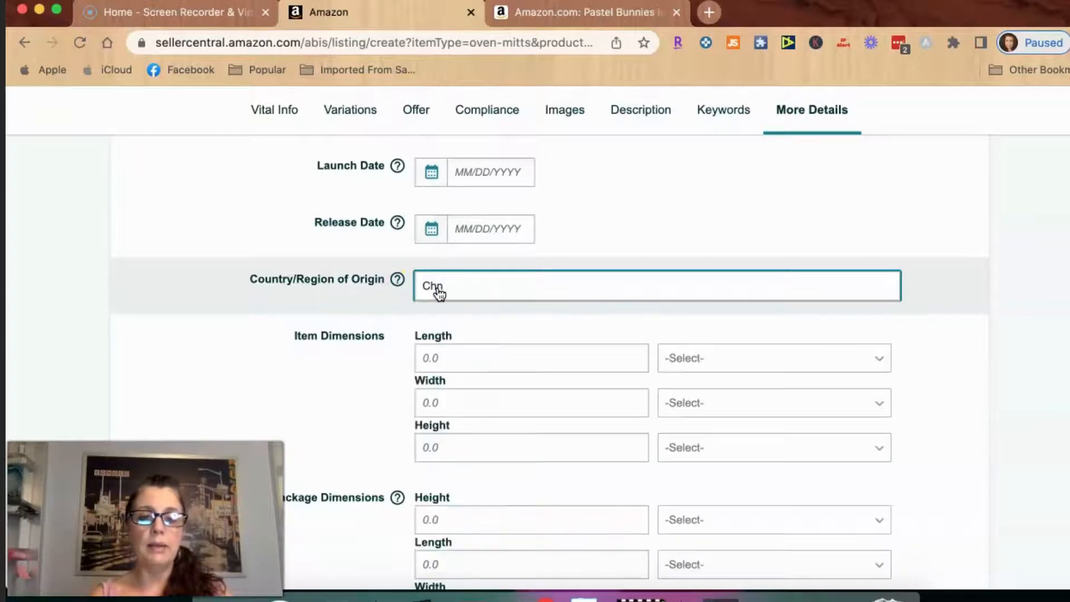
pyautogui.write('na')
pyautogui.click(427, 317)
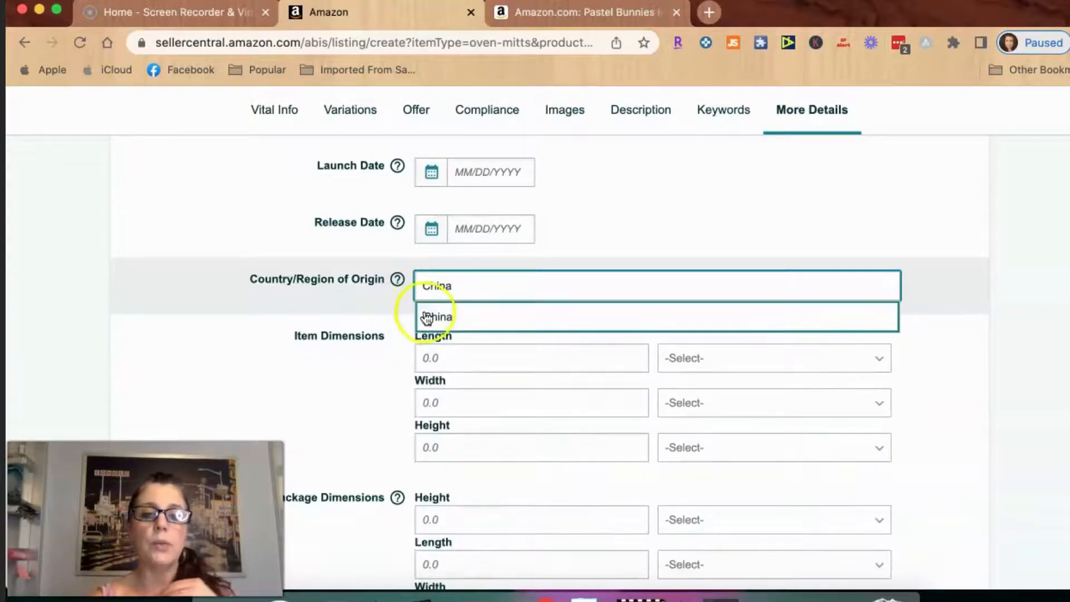
pyautogui.scroll(-3, 389, 368)
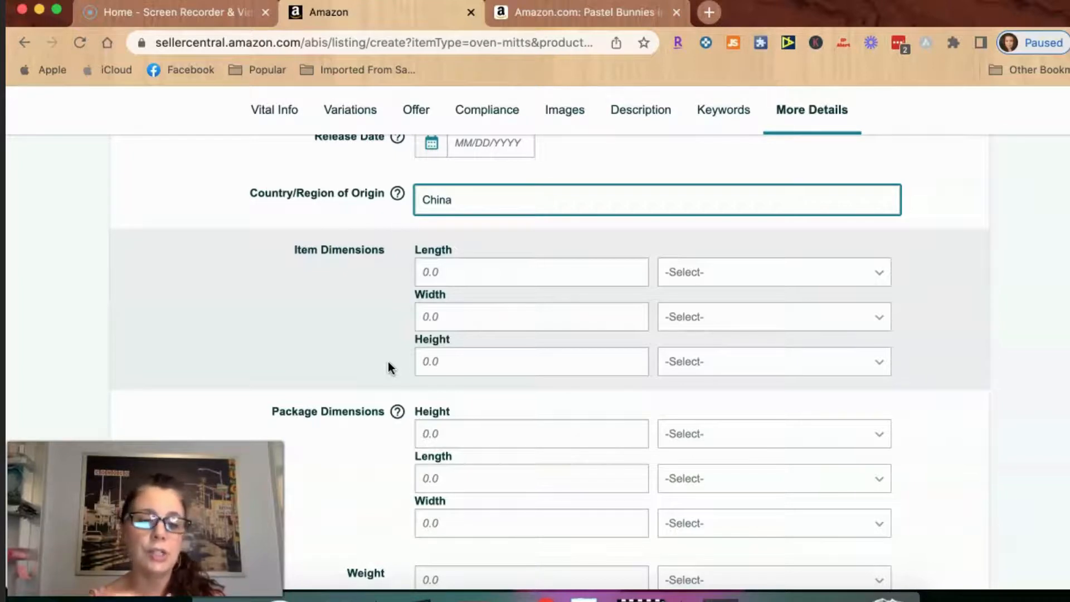
# Enter the Item Dimensions as length 12, width 7 and height 1.
pyautogui.scroll(-1, 540, 304)
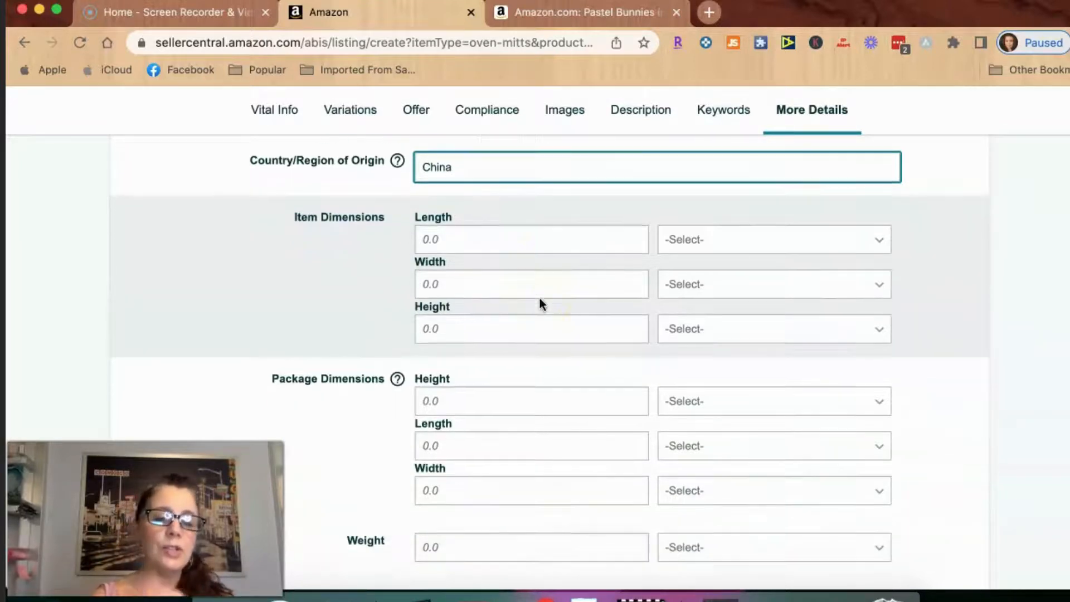
pyautogui.click(500, 236)
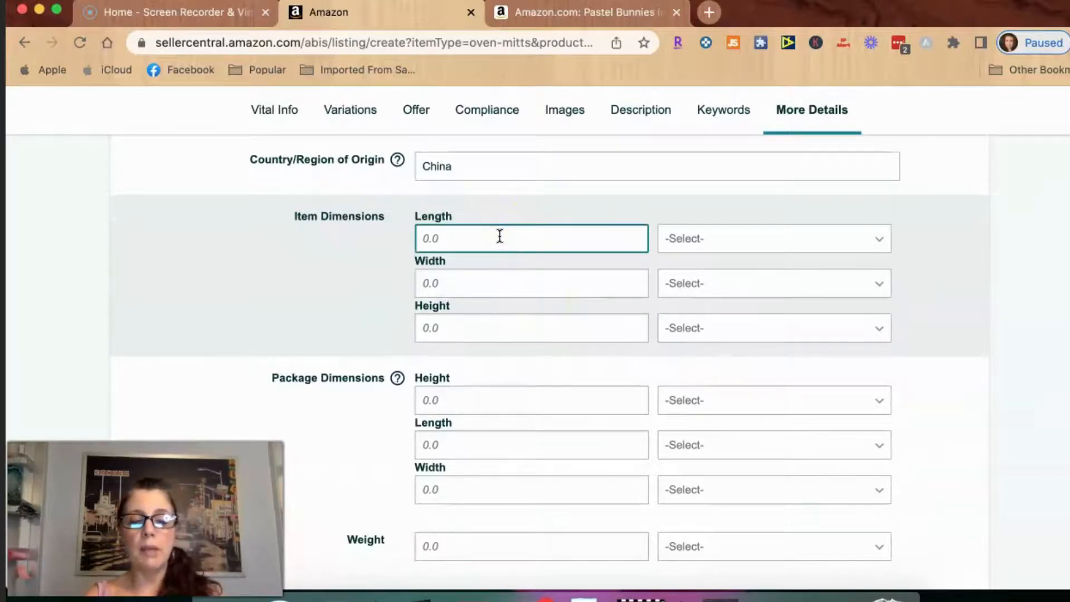
pyautogui.write('12')
pyautogui.click(473, 283)
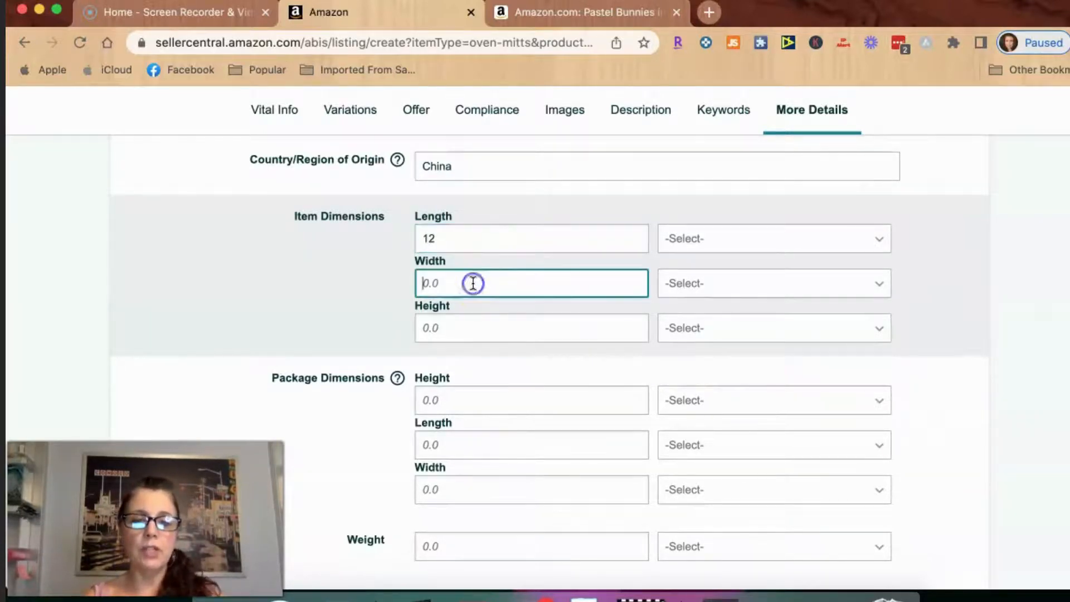
pyautogui.write('7')
pyautogui.click(452, 325)
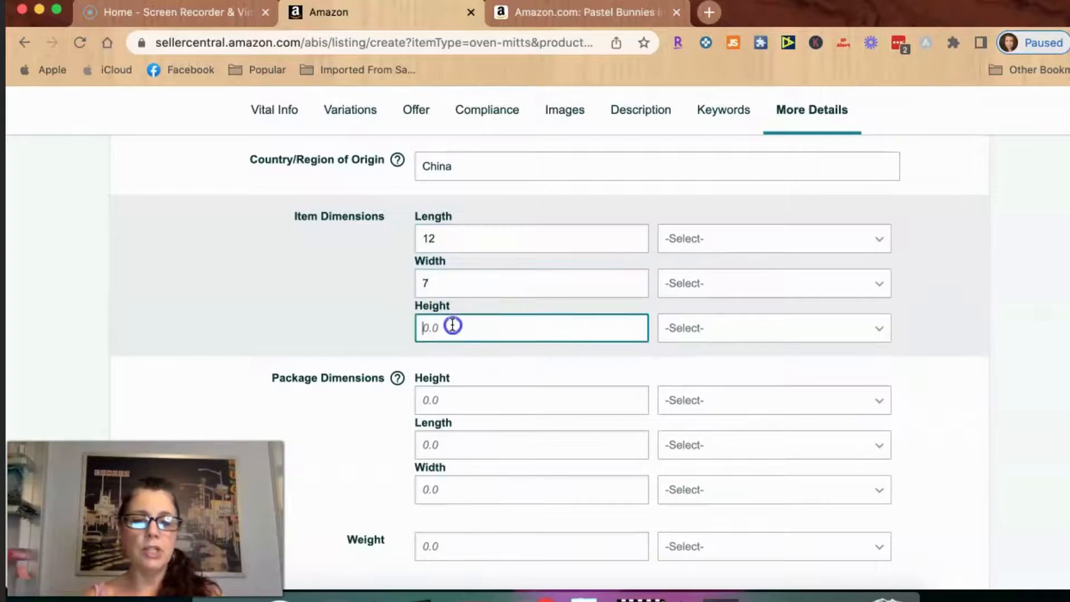
pyautogui.write('1')
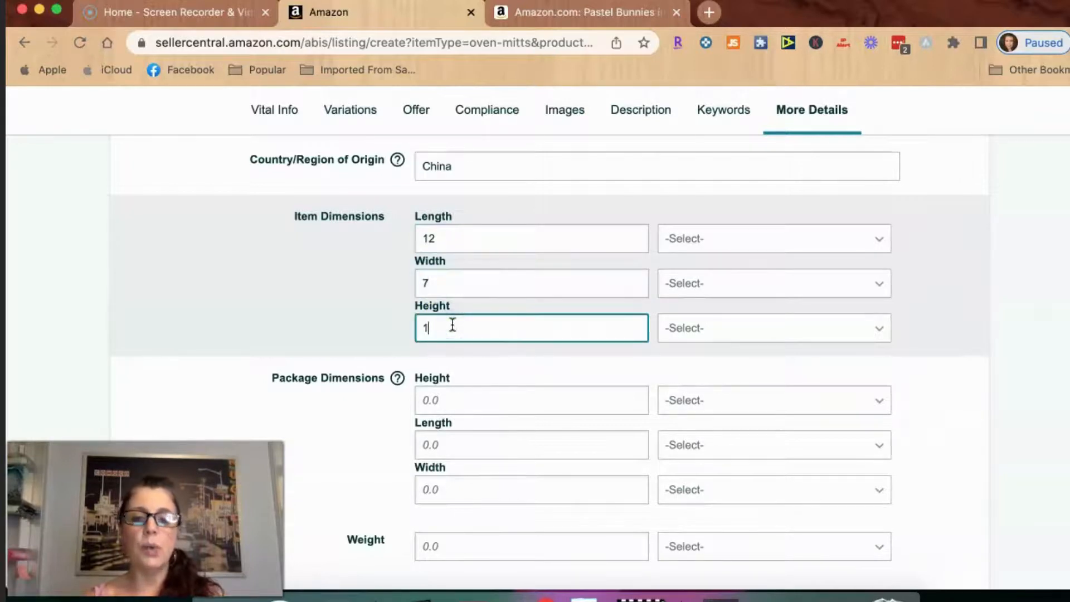
# Set the units of the item's length, width and height to IN.
pyautogui.click(754, 238)
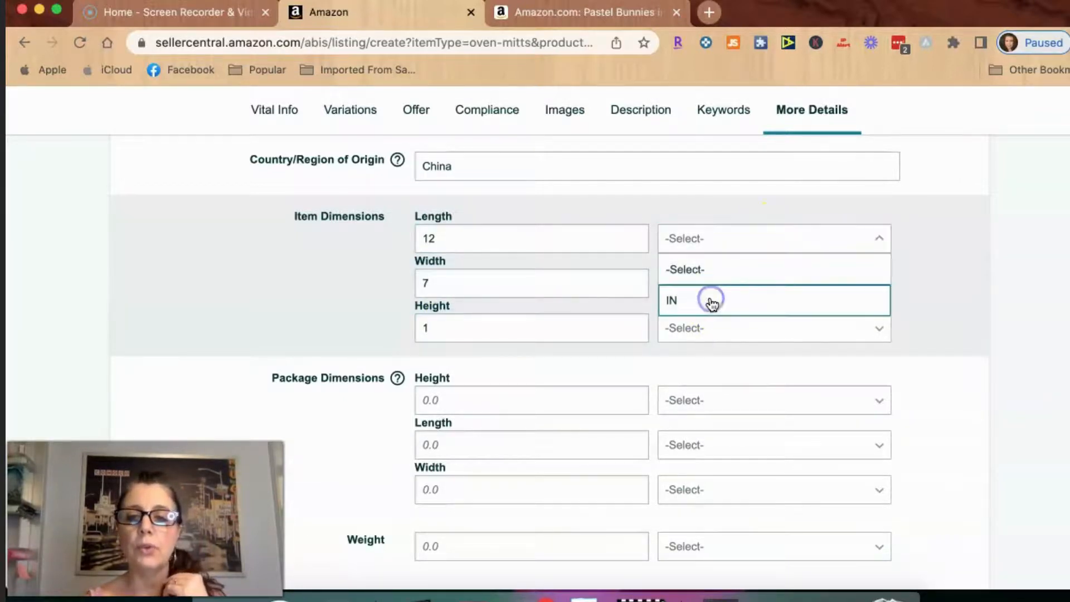
pyautogui.click(711, 302)
pyautogui.click(721, 285)
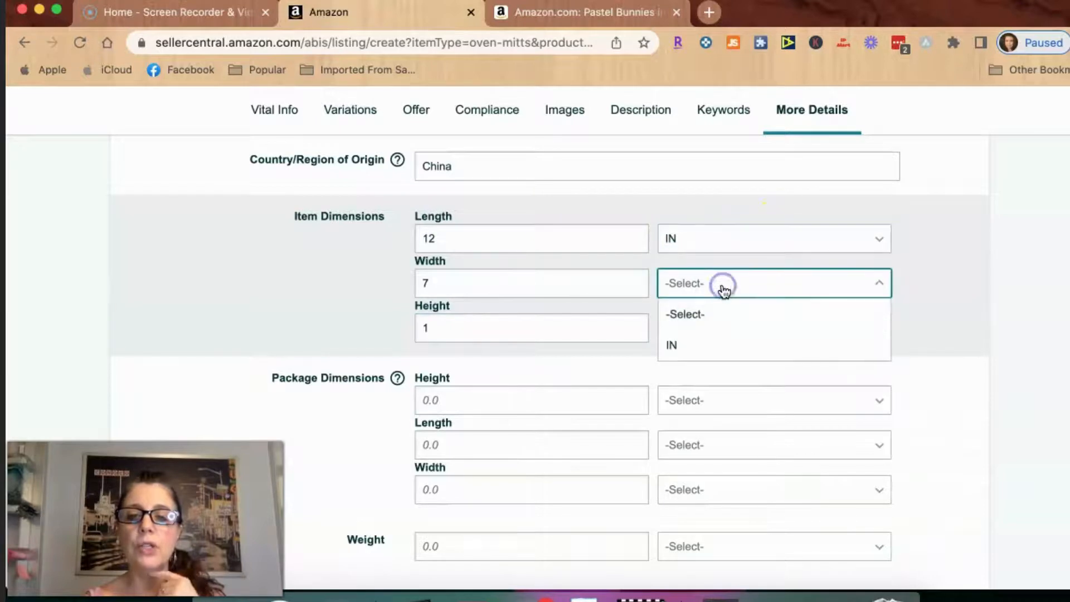
pyautogui.click(704, 344)
pyautogui.click(699, 332)
pyautogui.click(690, 386)
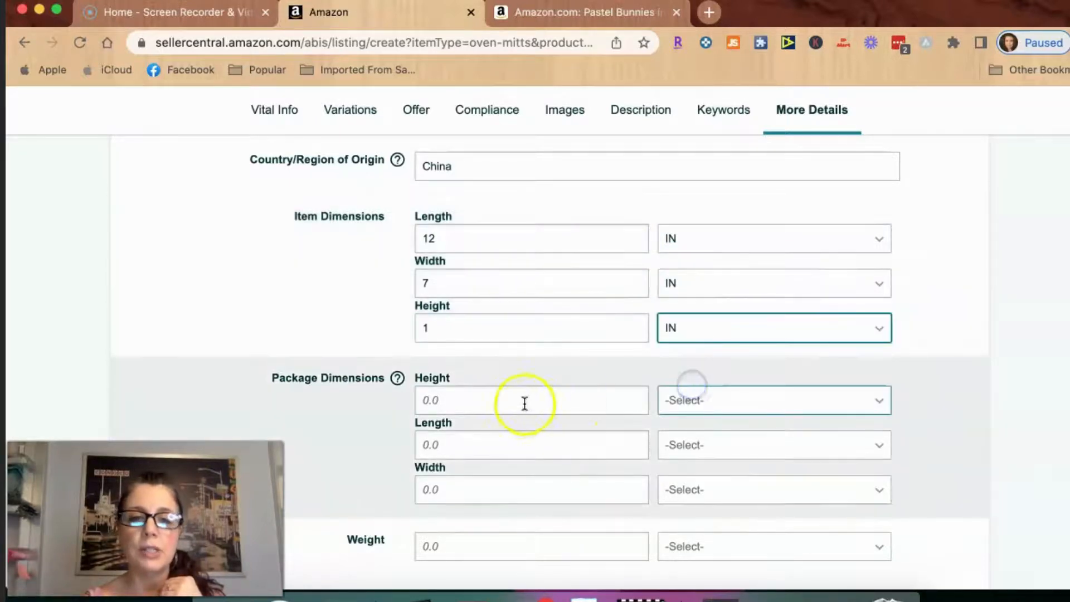
# Enter the Package Dimensions as height 12, length 7 and width 1.
pyautogui.click(507, 400)
pyautogui.write('12')
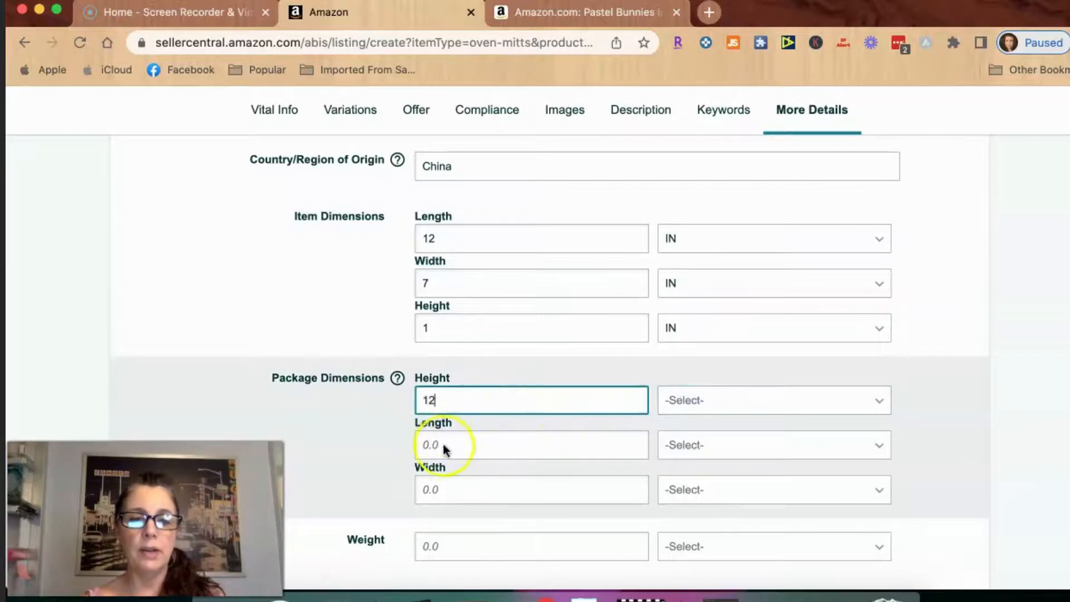
pyautogui.click(433, 444)
pyautogui.write('7')
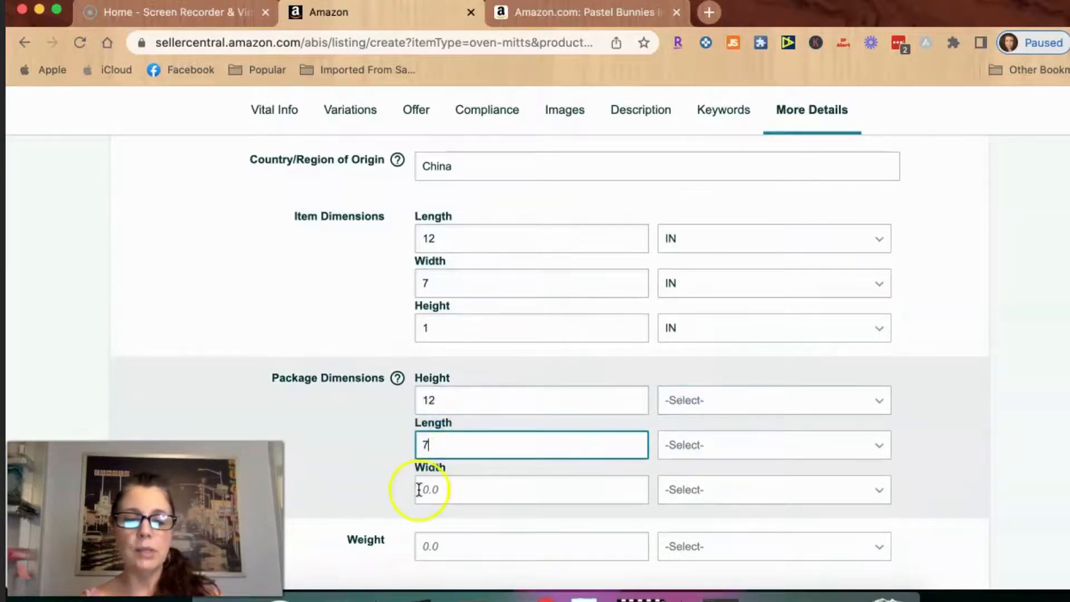
pyautogui.click(419, 490)
pyautogui.write('1')
# Set the units of the package's height, length and width to IN.
pyautogui.click(701, 404)
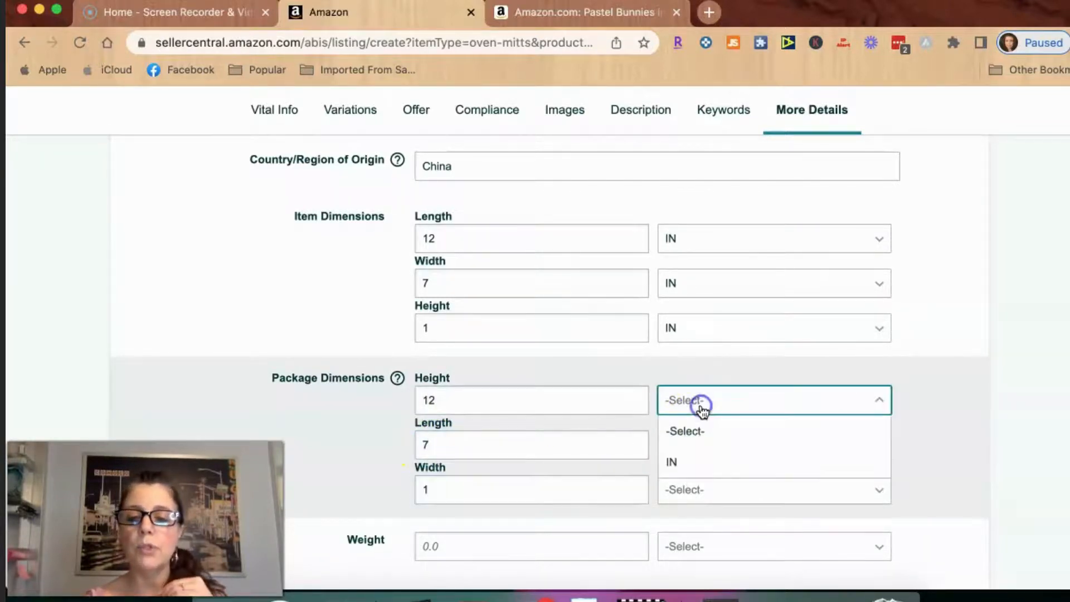
pyautogui.click(691, 460)
pyautogui.click(707, 446)
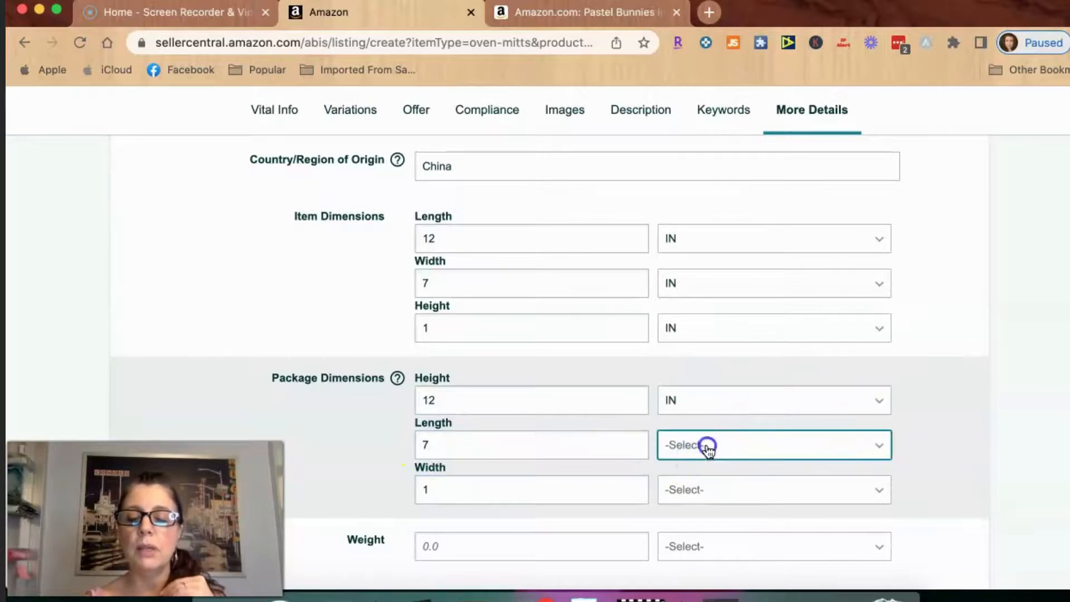
pyautogui.click(700, 495)
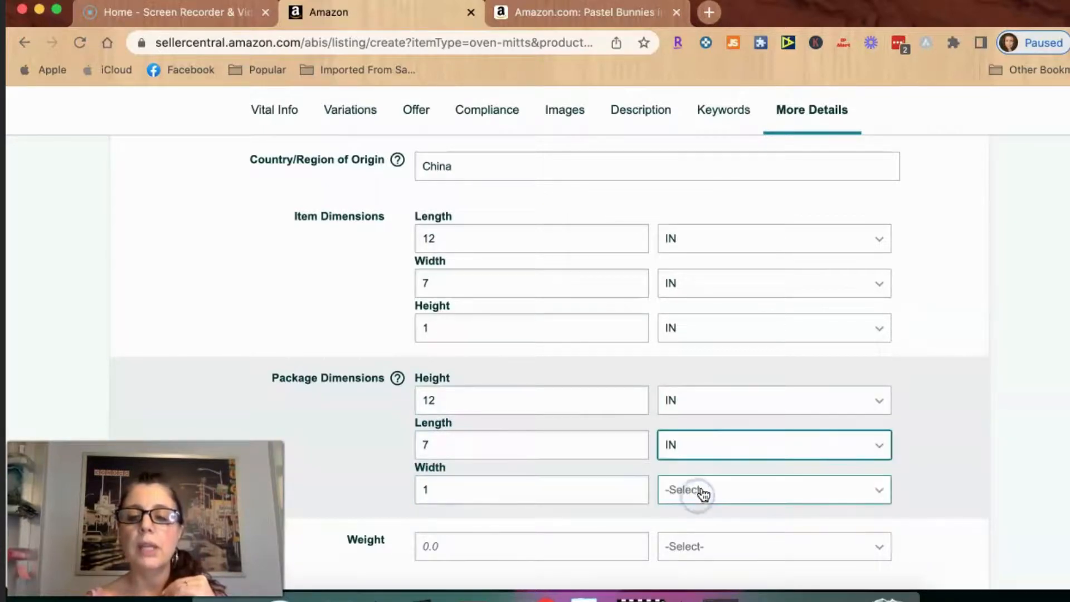
pyautogui.click(703, 493)
pyautogui.click(691, 465)
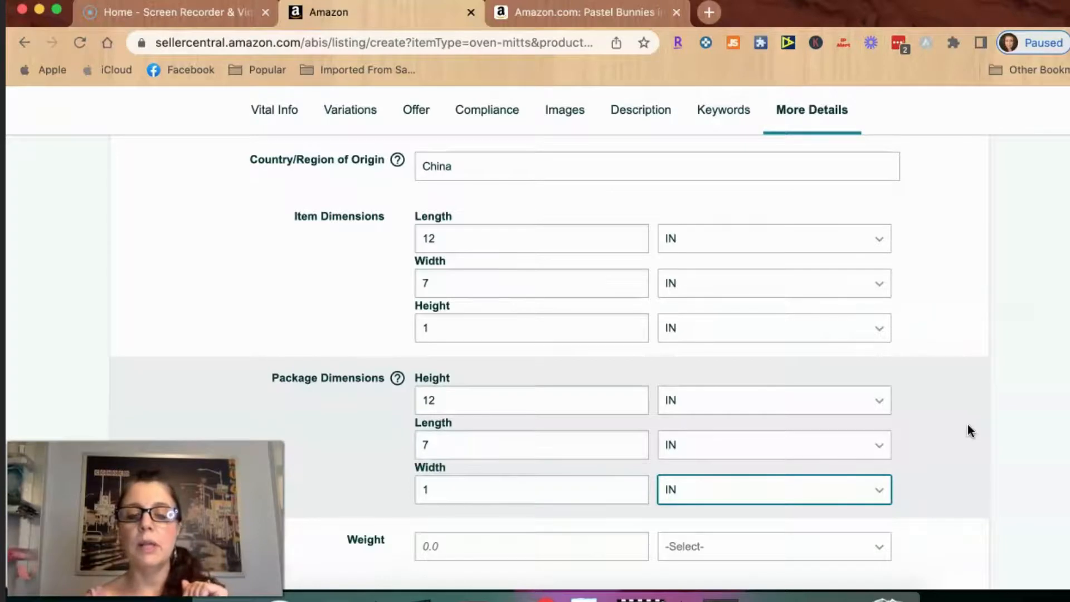
# Set the product's Weight to 8 OZ.
pyautogui.scroll(-3, 970, 431)
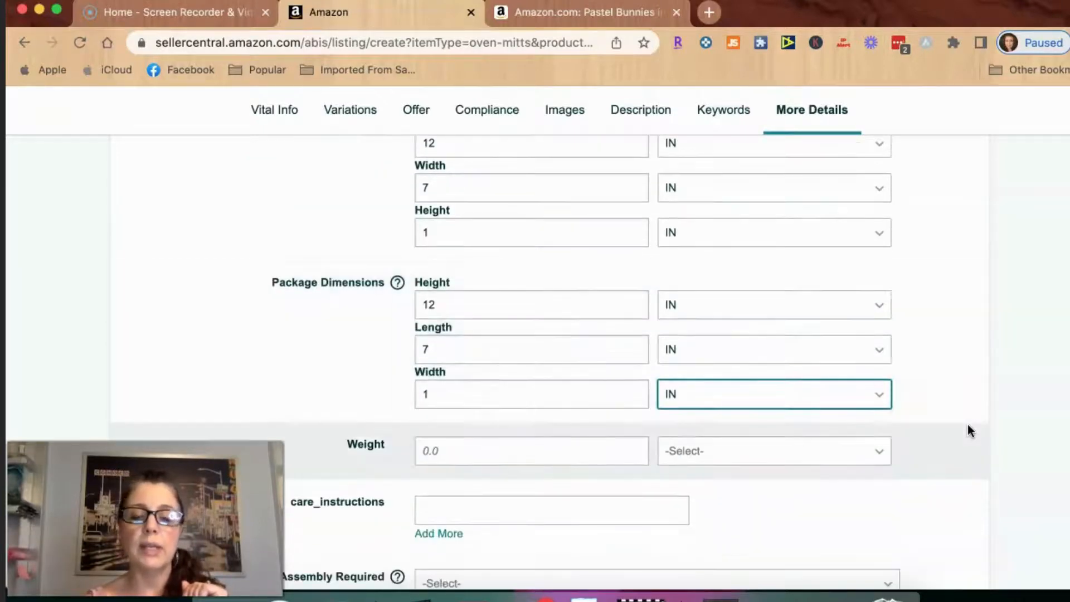
pyautogui.scroll(-2, 969, 430)
pyautogui.click(466, 406)
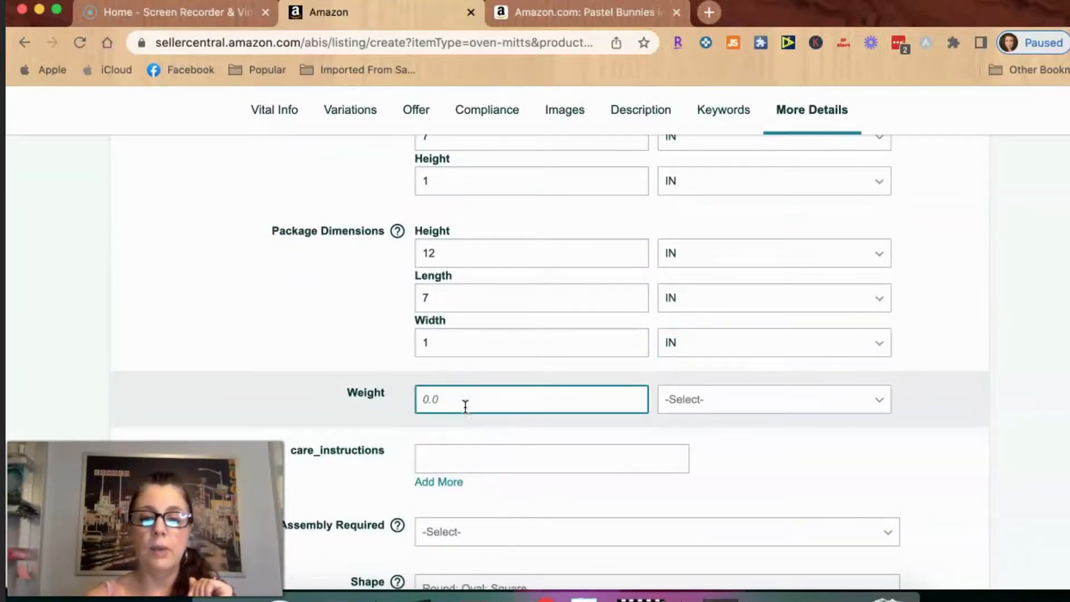
pyautogui.write('8')
pyautogui.click(705, 402)
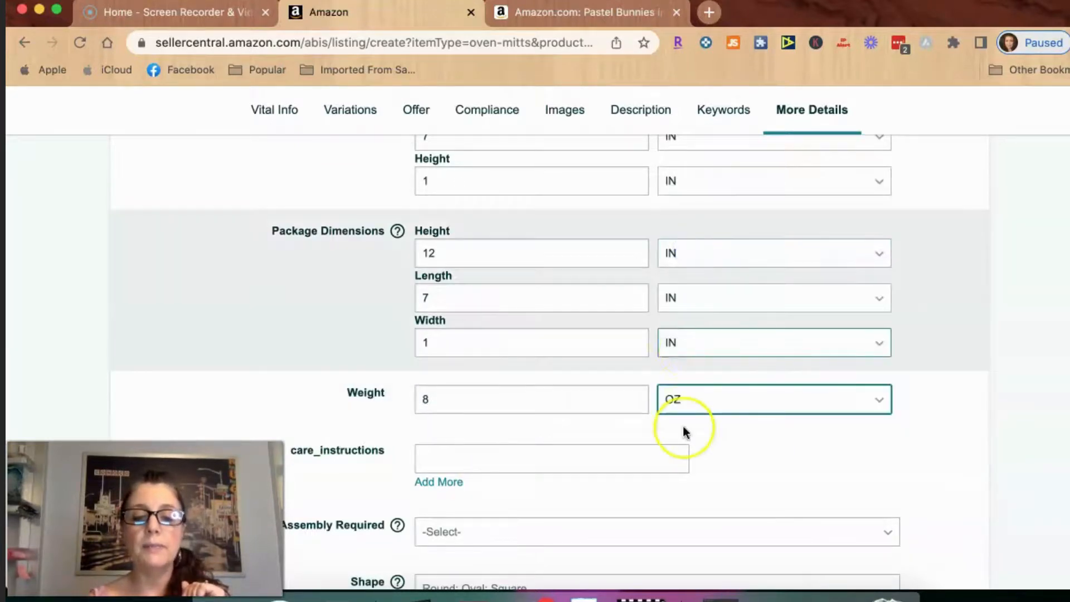
# Set the listing's care_instructions to Machine Wash and Is Assembly Required to No.
pyautogui.scroll(-3, 683, 426)
pyautogui.scroll(-2, 683, 425)
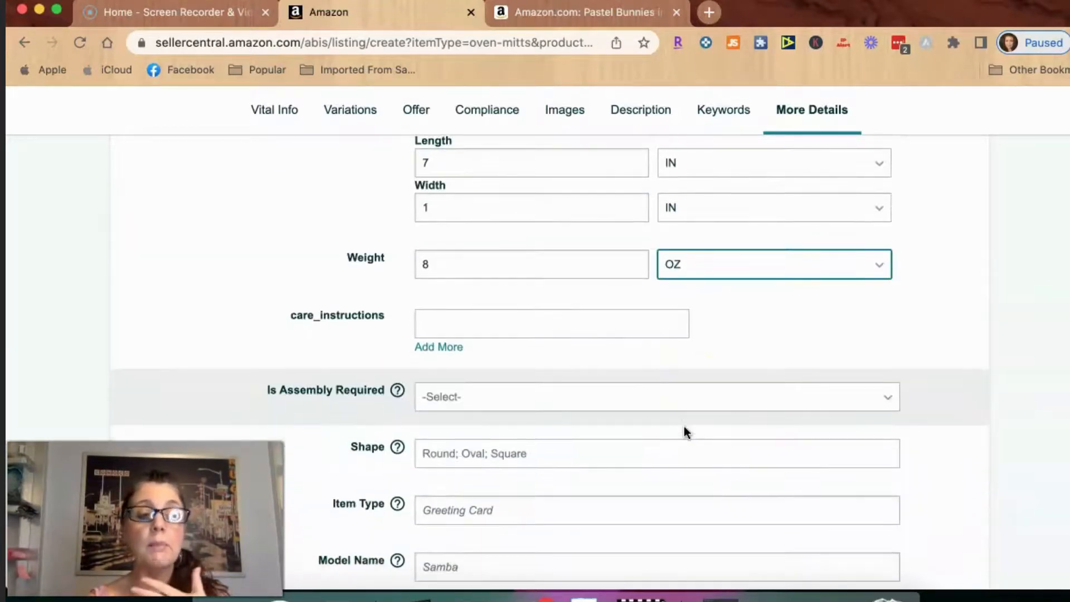
pyautogui.click(584, 328)
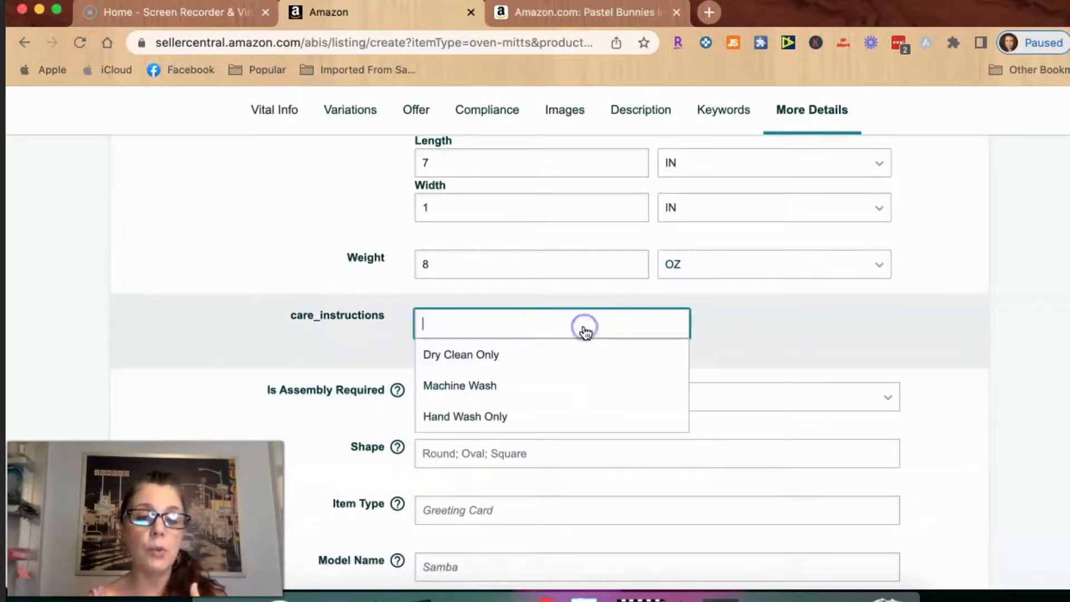
pyautogui.click(526, 394)
pyautogui.scroll(-4, 661, 373)
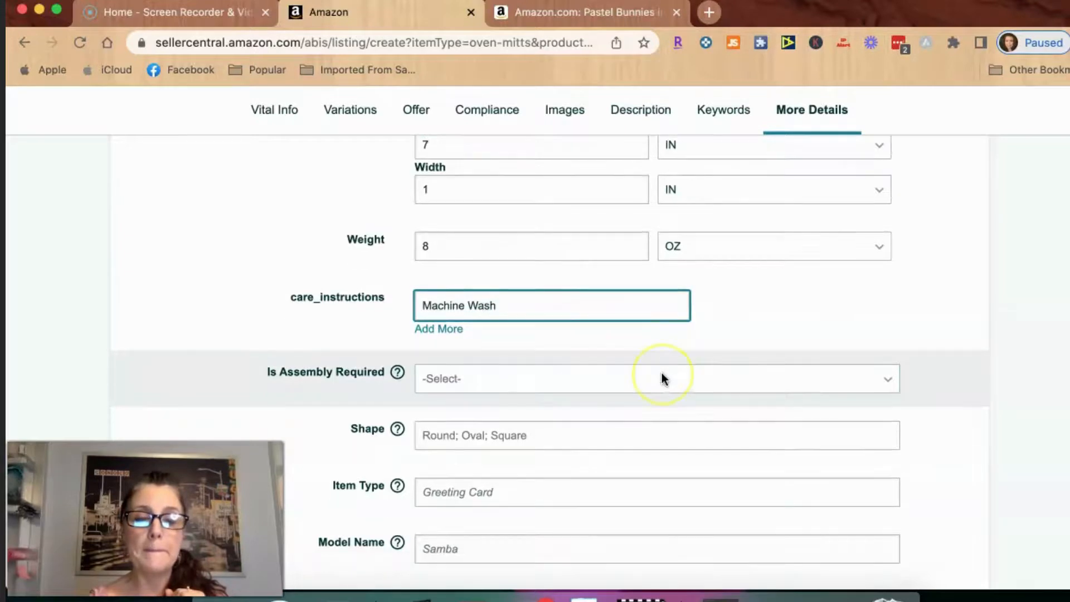
pyautogui.click(659, 310)
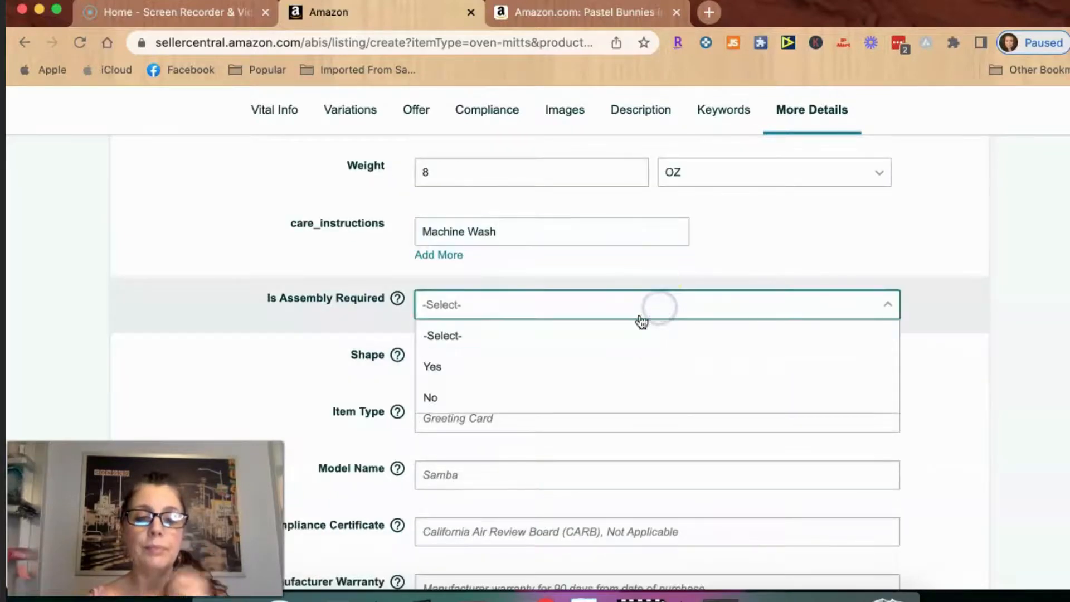
pyautogui.click(498, 399)
# Review the Shape, Item Type and Model Name fields, including the help text for Model Name.
pyautogui.scroll(-3, 500, 401)
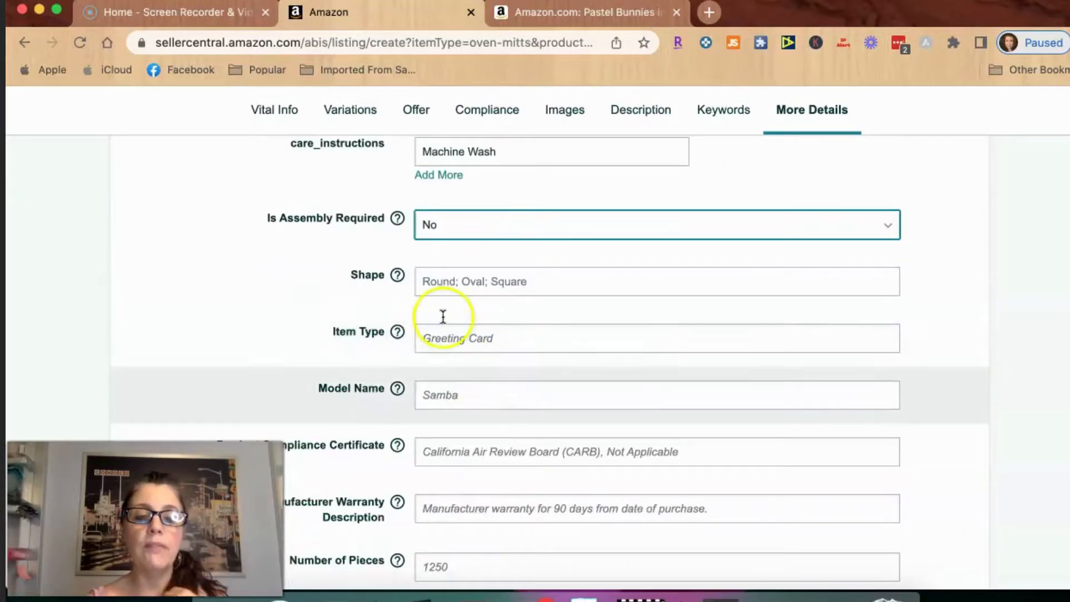
pyautogui.click(468, 290)
pyautogui.scroll(-1, 609, 295)
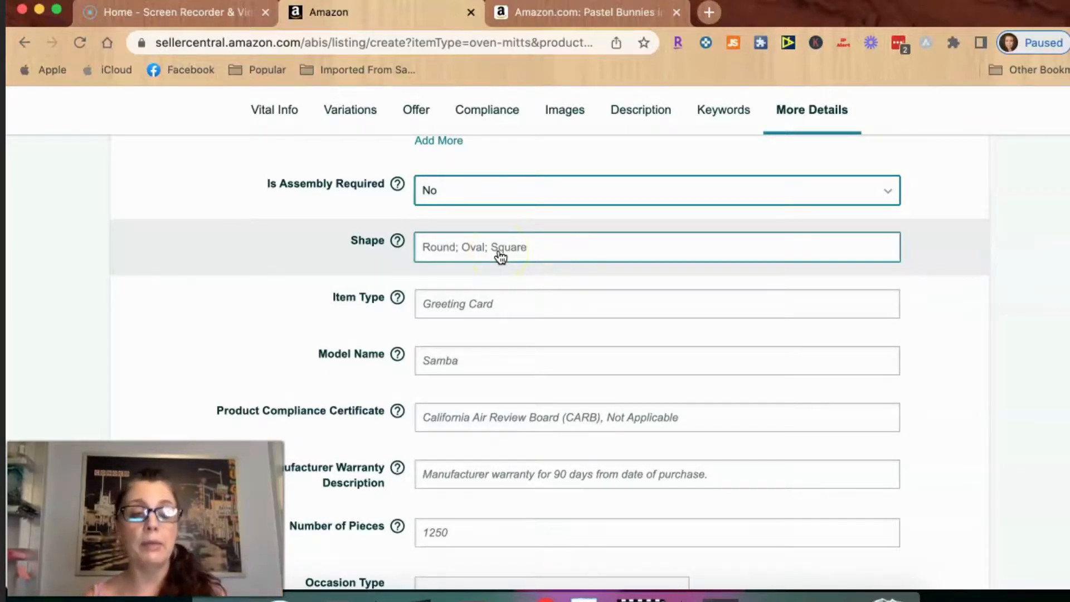
pyautogui.scroll(-2, 500, 256)
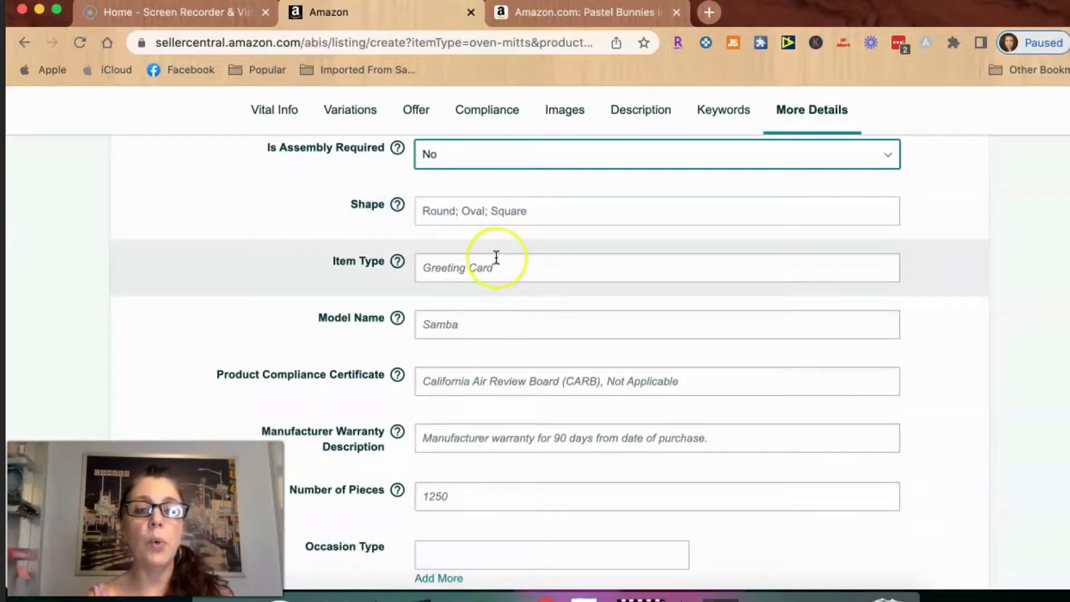
pyautogui.scroll(-1, 498, 257)
pyautogui.scroll(-3, 496, 257)
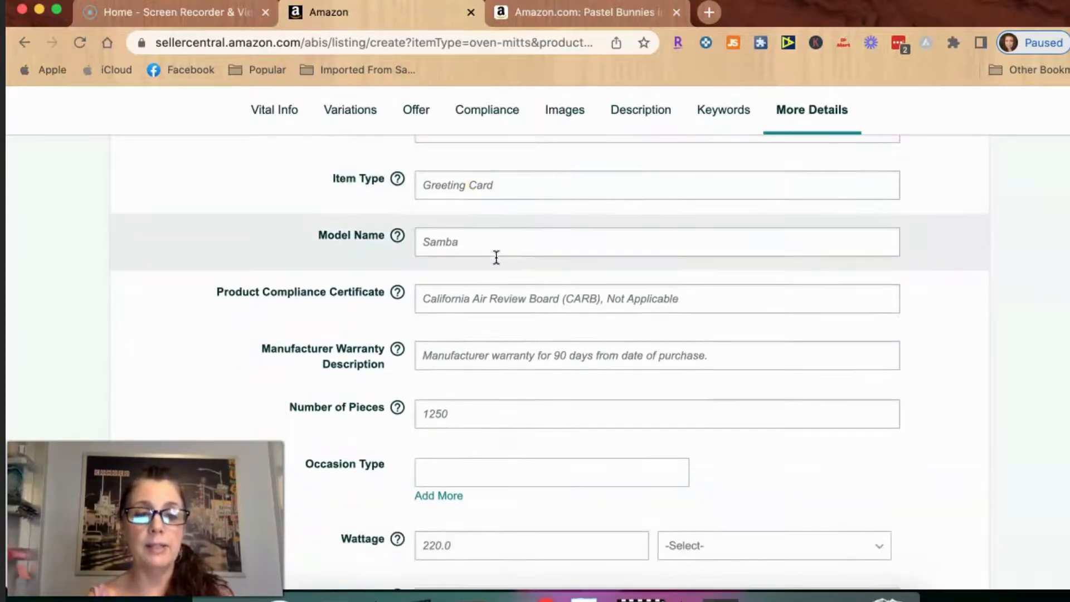
pyautogui.moveTo(397, 205)
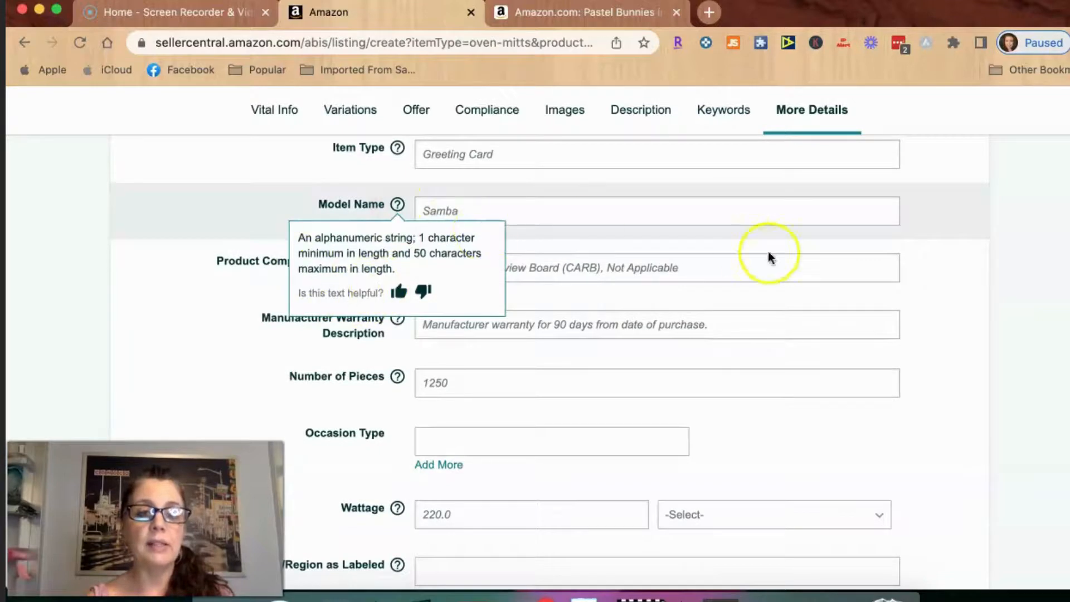
# Set the listing's Occasion Type to Easter.
pyautogui.scroll(-4, 806, 322)
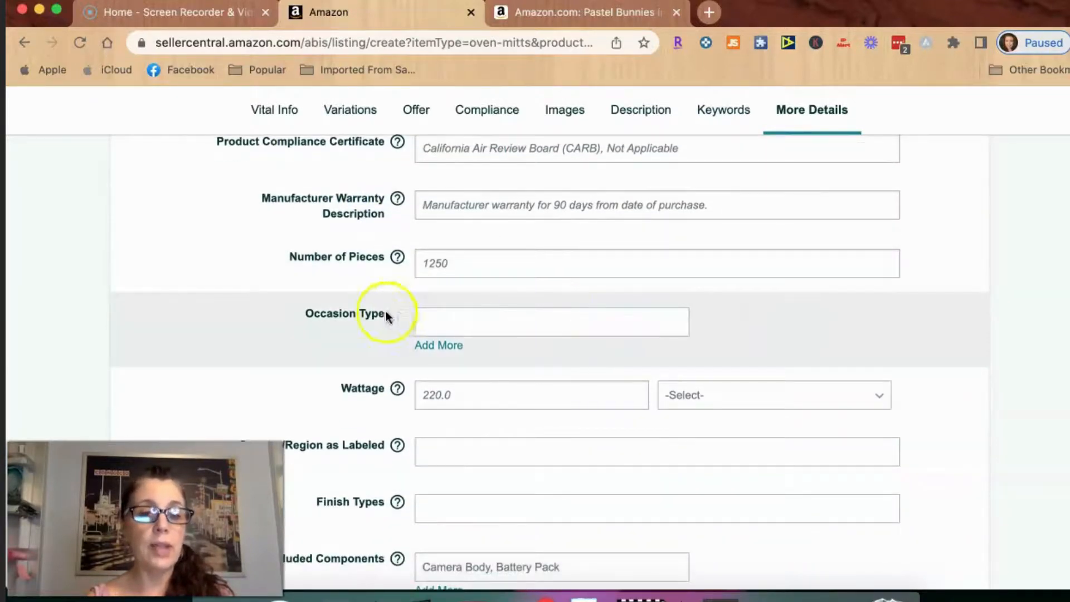
pyautogui.click(457, 329)
pyautogui.click(456, 328)
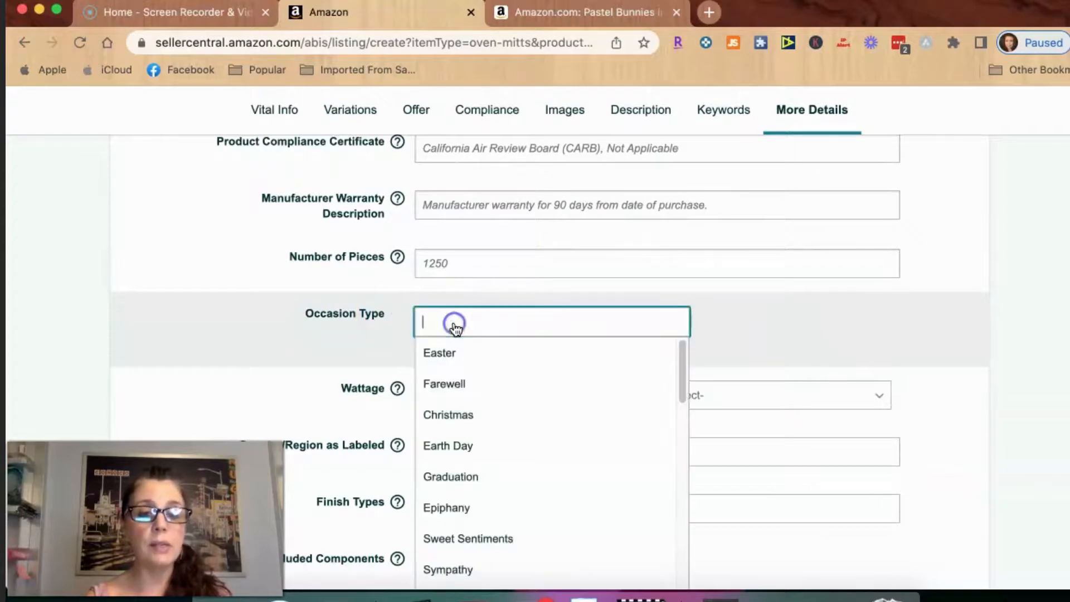
pyautogui.click(451, 354)
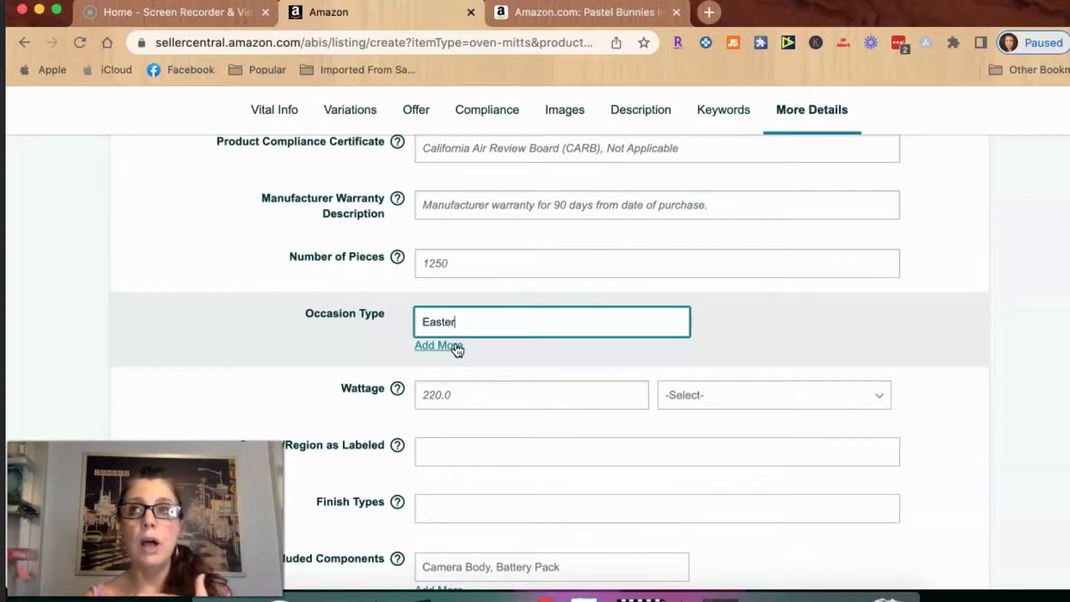
# Add Spring as a second Occasion Type for the listing.
pyautogui.click(456, 346)
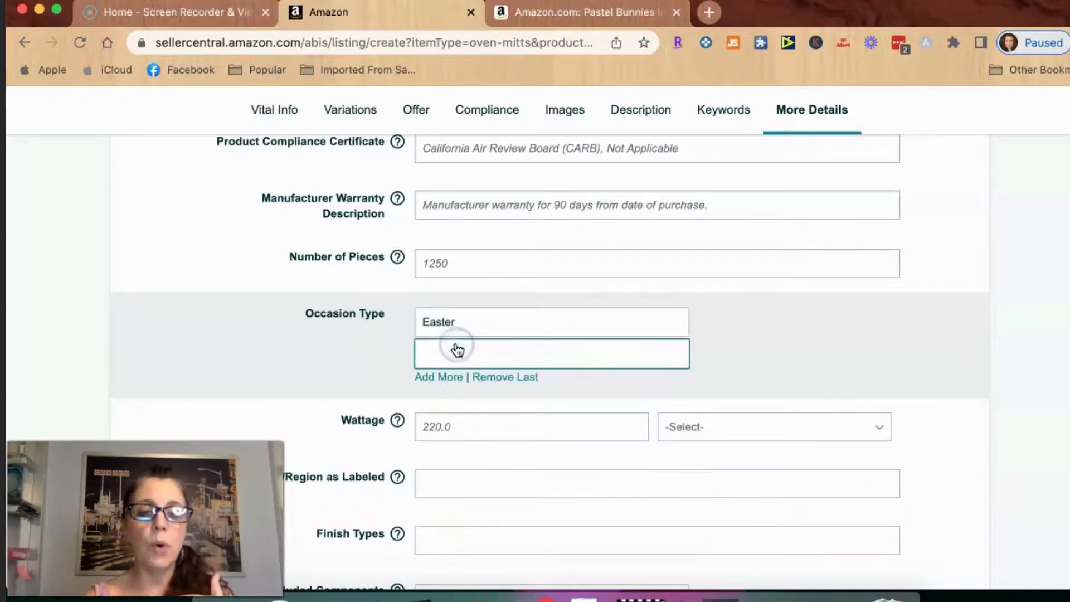
pyautogui.click(454, 355)
pyautogui.write('sp')
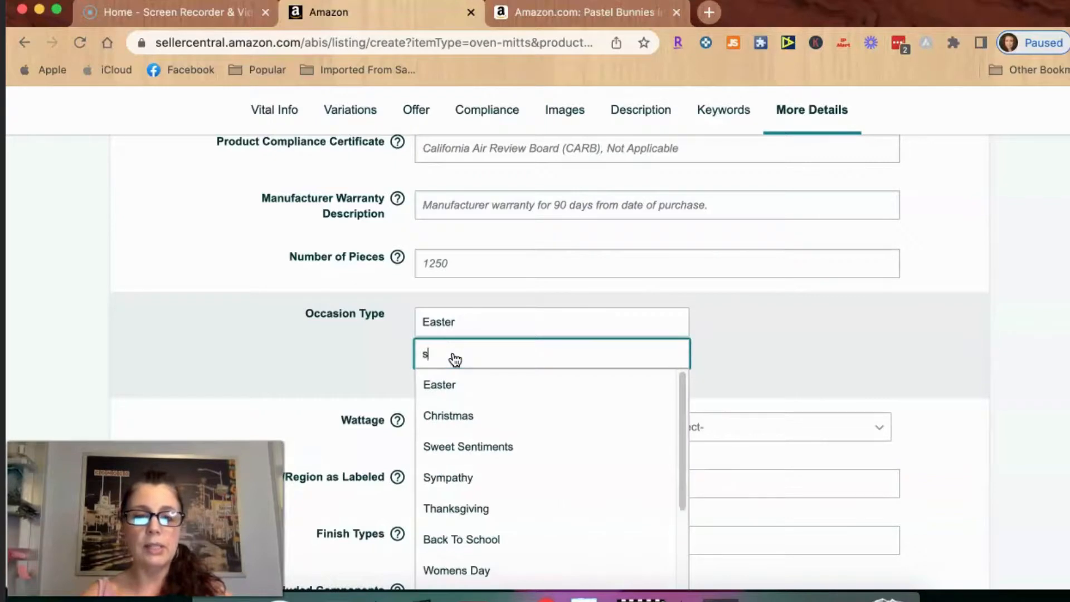
pyautogui.press('BackSpace')
pyautogui.press('BackSpace')
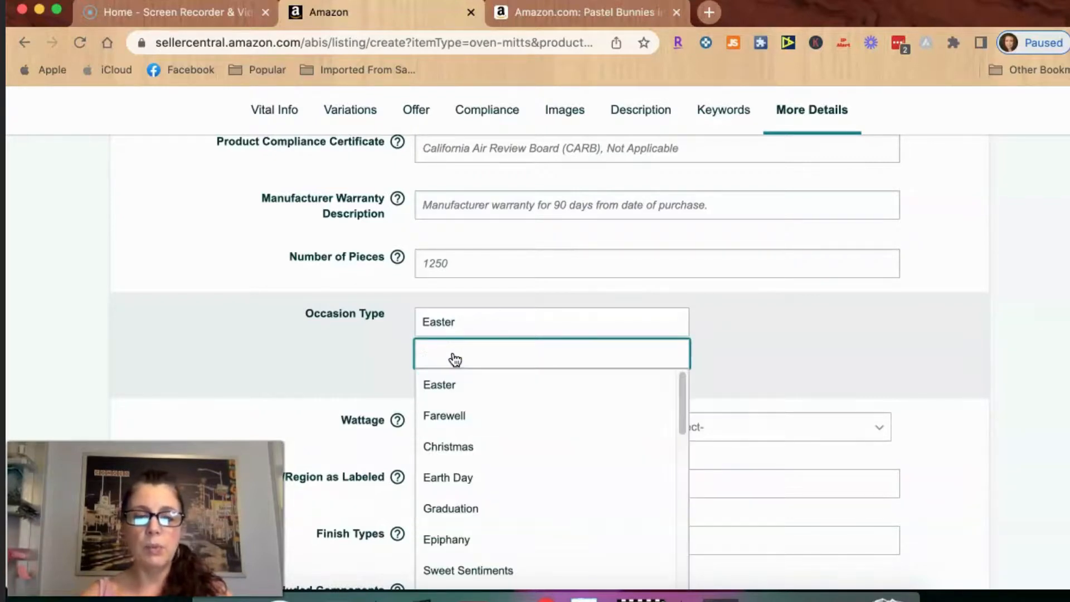
pyautogui.write('Sprin')
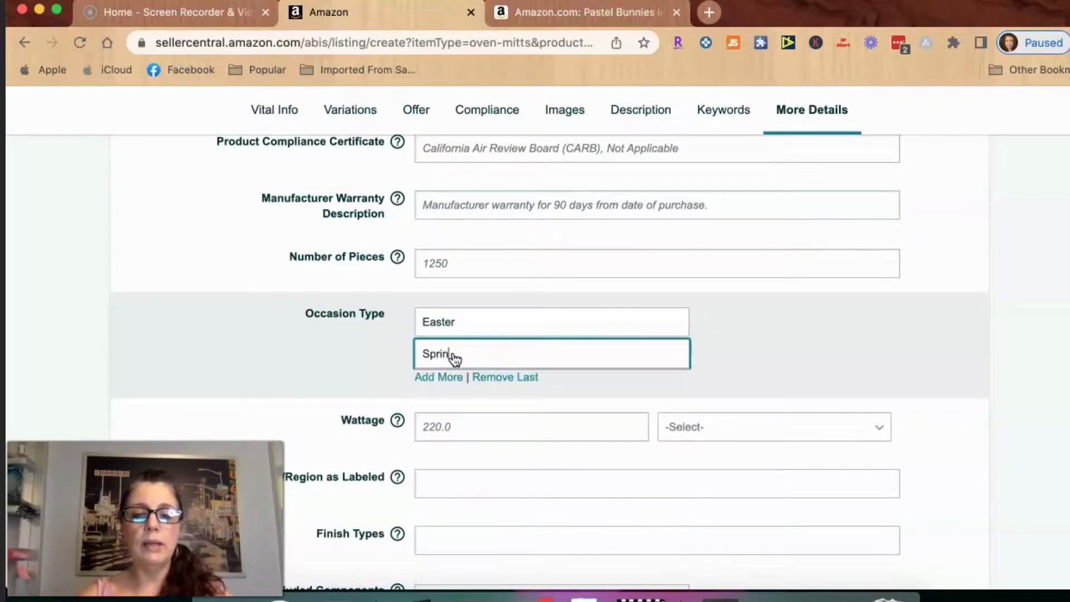
pyautogui.write('g')
pyautogui.click(486, 408)
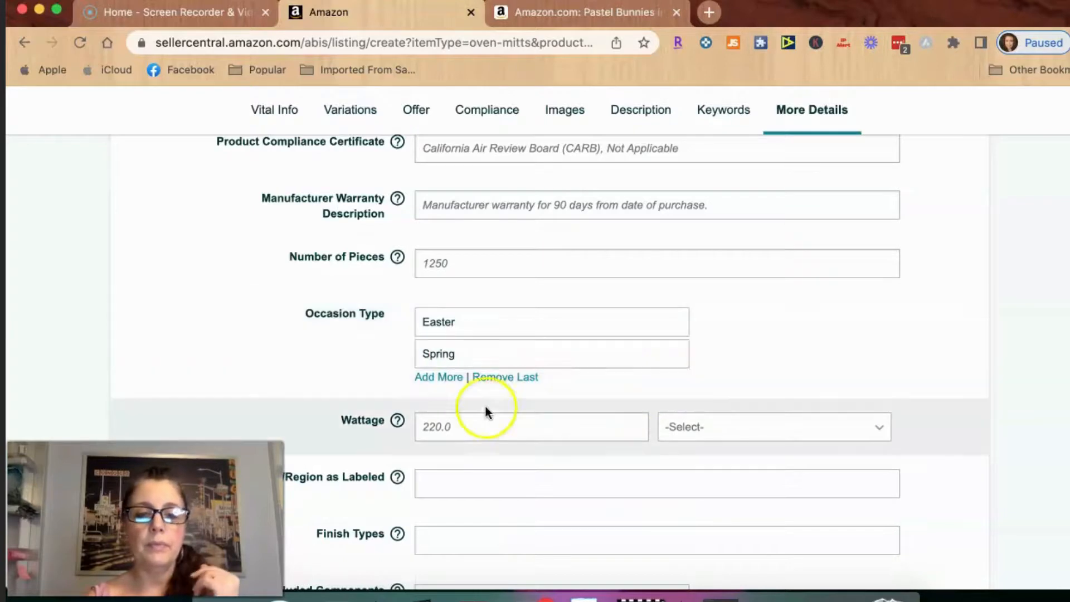
# Add Party as a third Occasion Type for the listing.
pyautogui.scroll(-1, 484, 411)
pyautogui.click(432, 348)
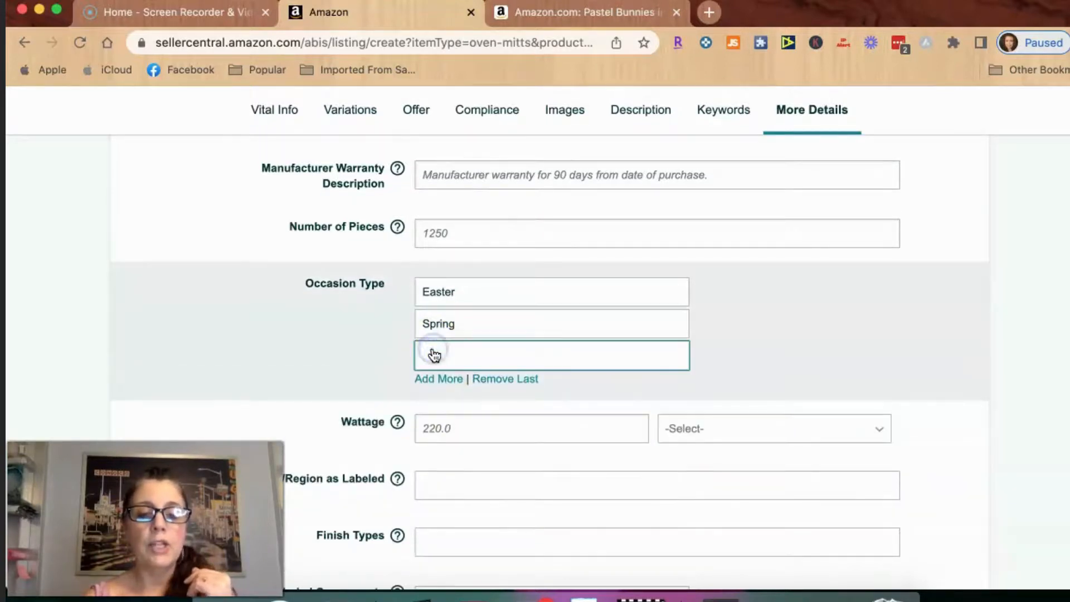
pyautogui.click(434, 355)
pyautogui.write('Pas')
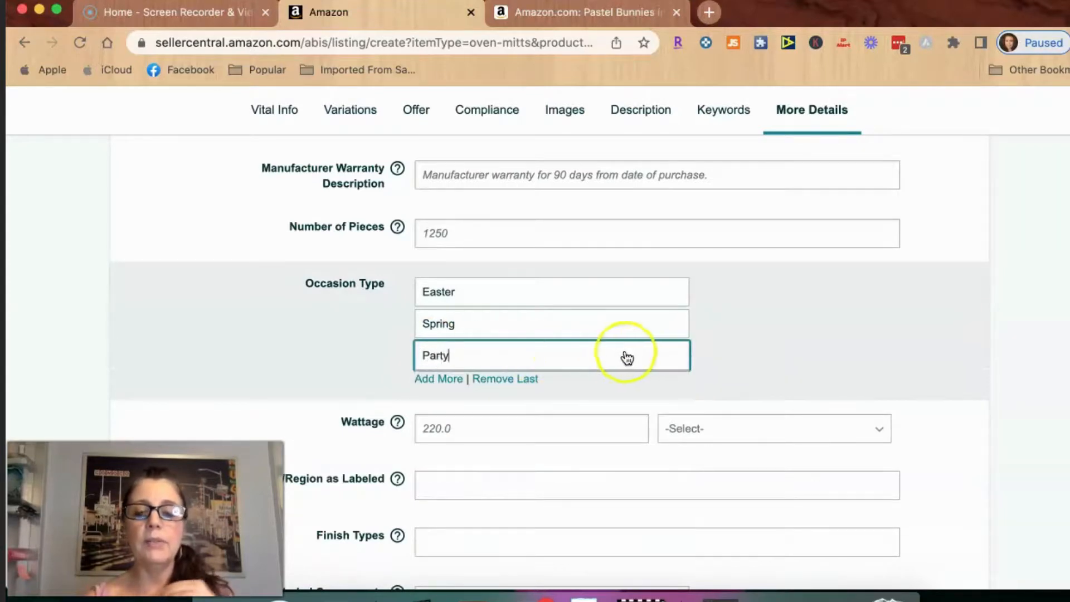
# Review the optional fields from Wattage to Fill Material Type, including Country/Region as Labeled, Finish Types and Included Components.
pyautogui.scroll(-3, 731, 374)
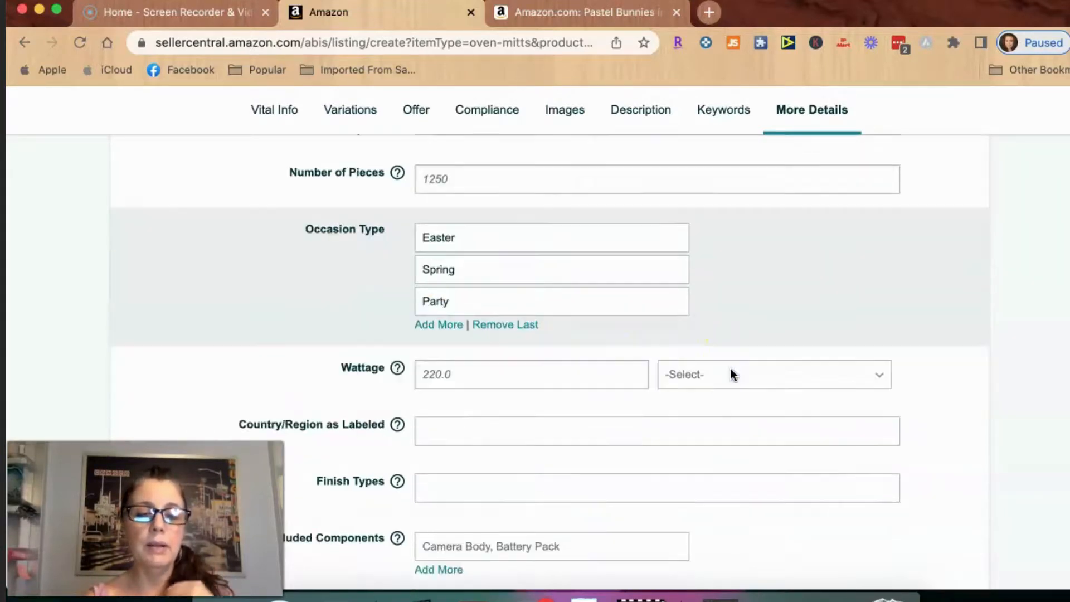
pyautogui.scroll(-4, 731, 370)
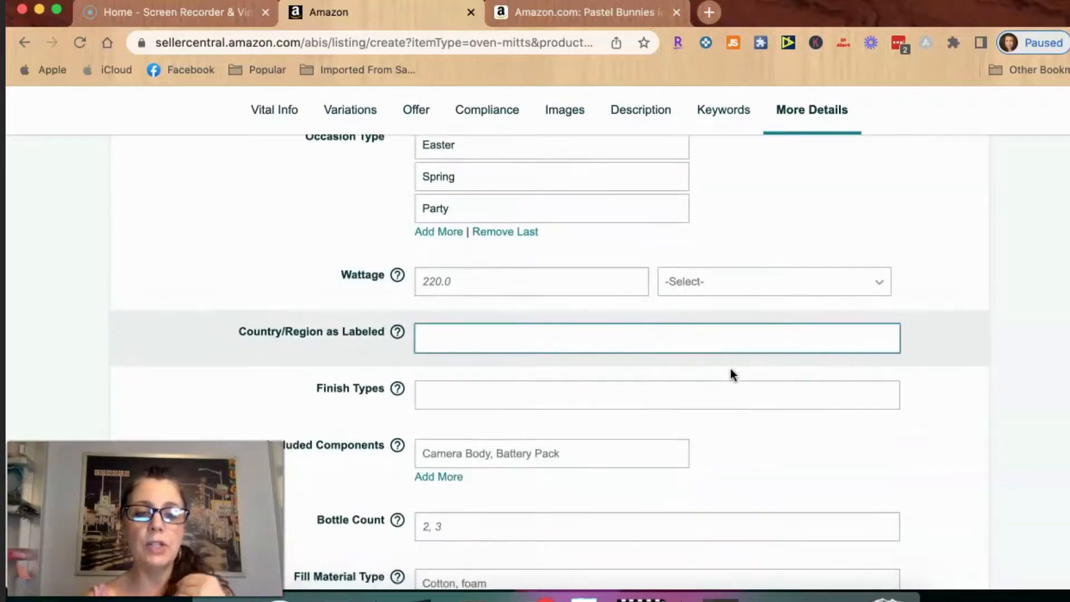
pyautogui.scroll(-5, 730, 369)
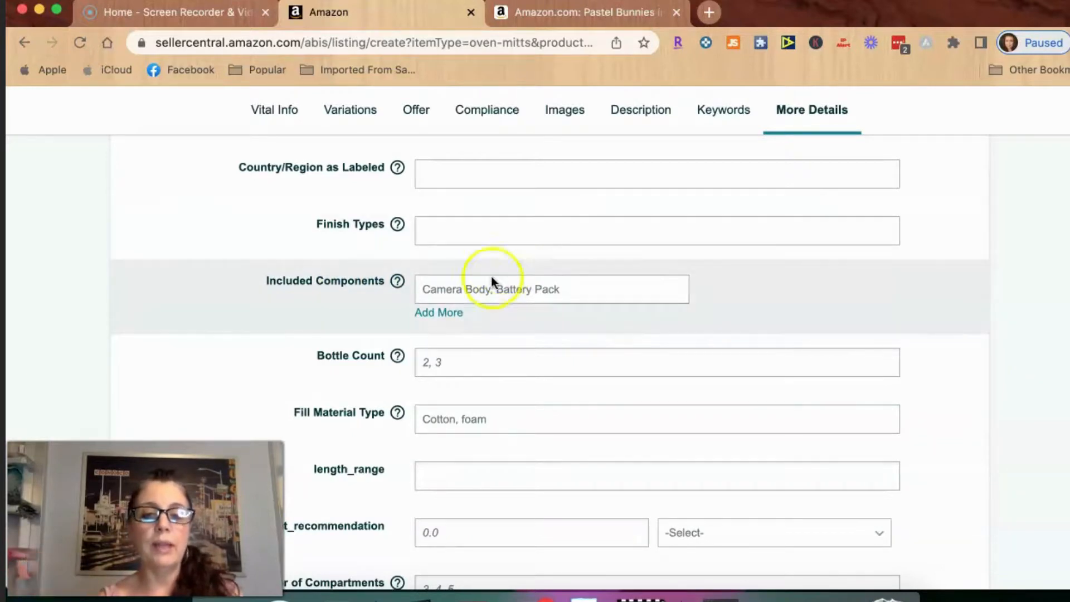
pyautogui.click(469, 295)
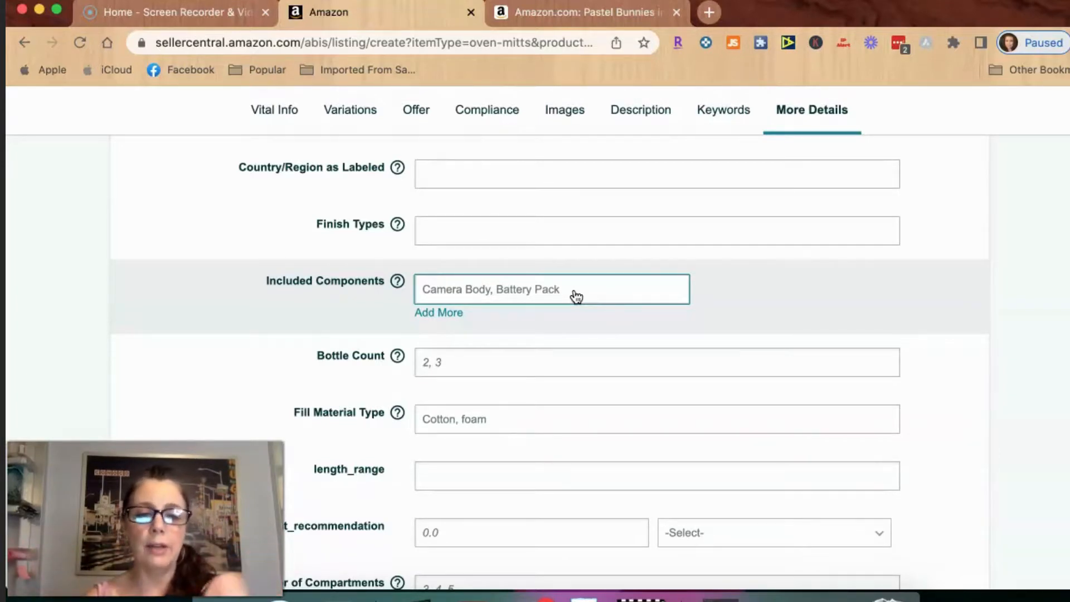
pyautogui.scroll(-3, 577, 297)
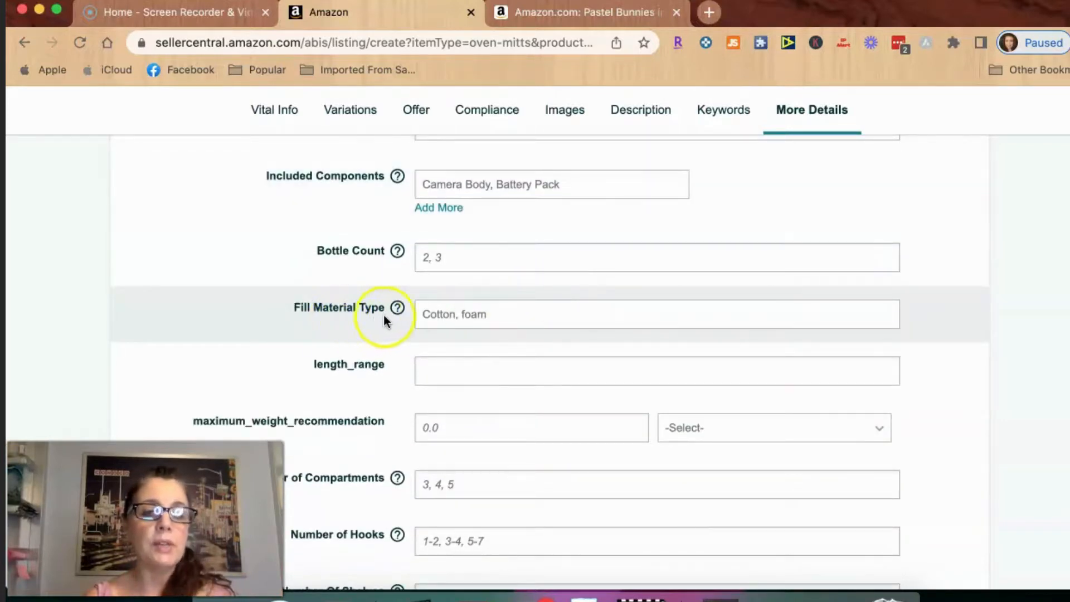
pyautogui.click(463, 314)
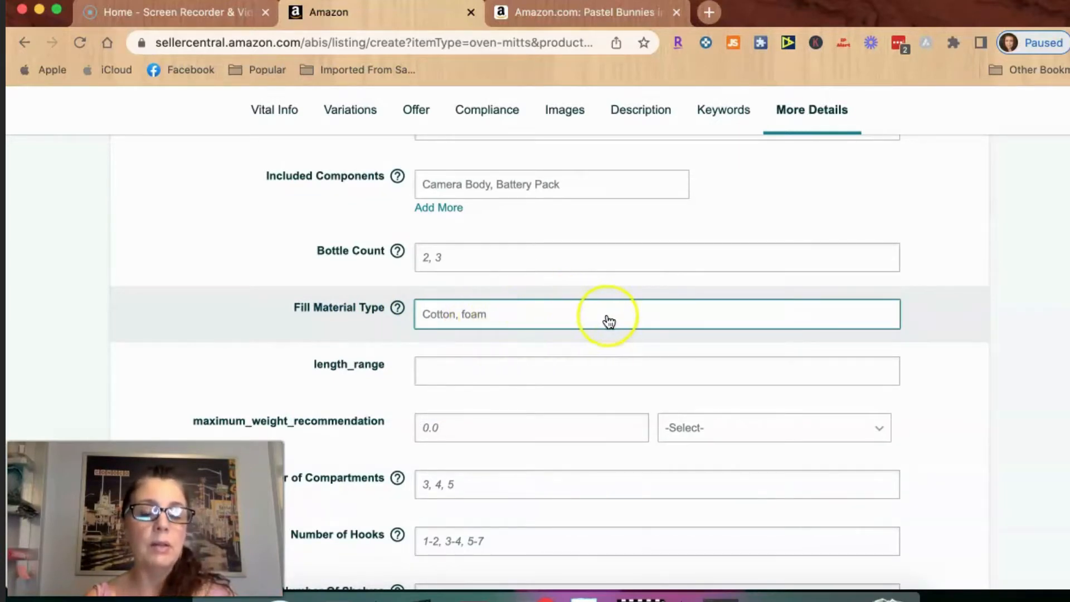
pyautogui.scroll(-1, 609, 322)
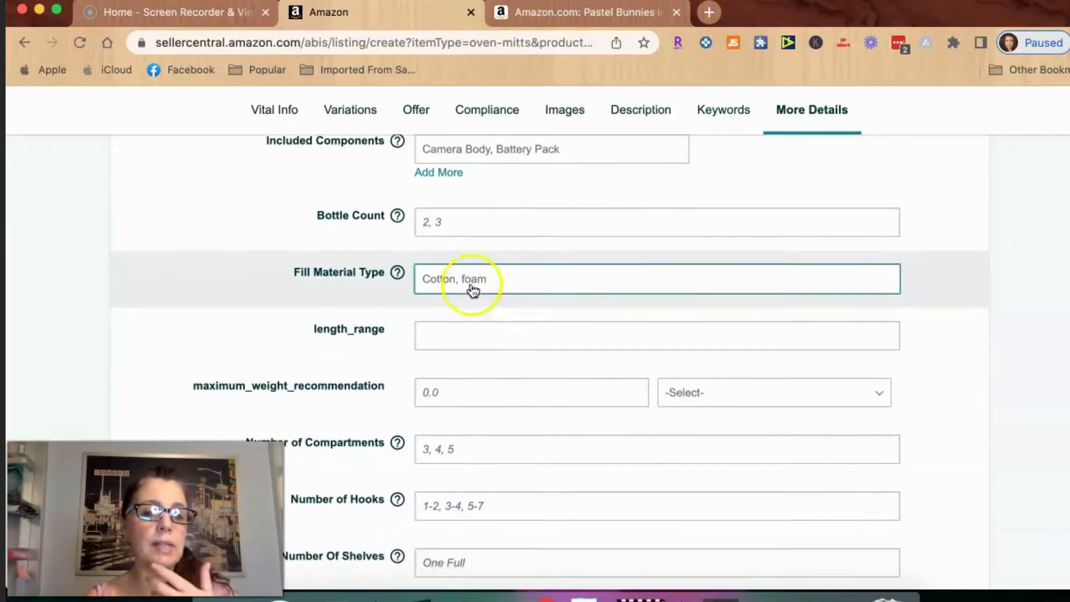
pyautogui.scroll(-3, 473, 287)
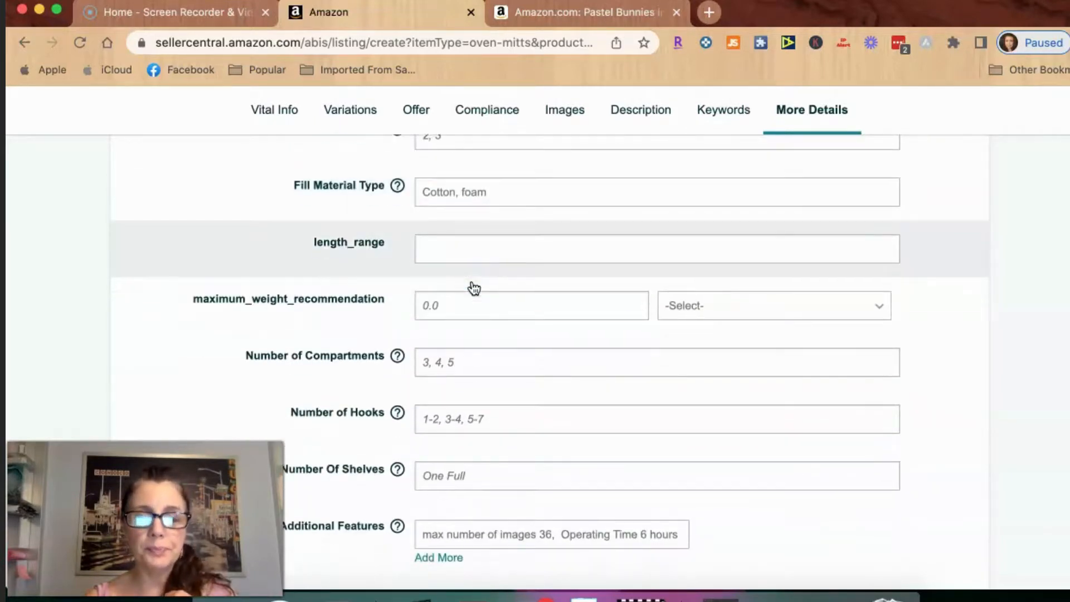
# Review the remaining optional fields from maximum_weight_recommendation to Material Type, including Number of Hooks and Additional Features.
pyautogui.click(402, 286)
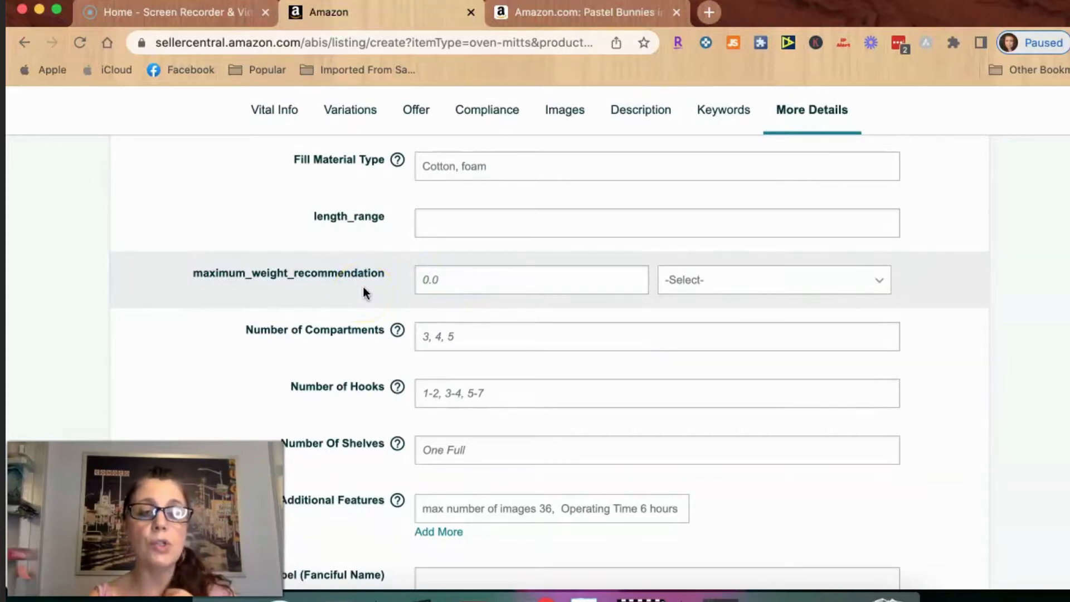
pyautogui.click(492, 282)
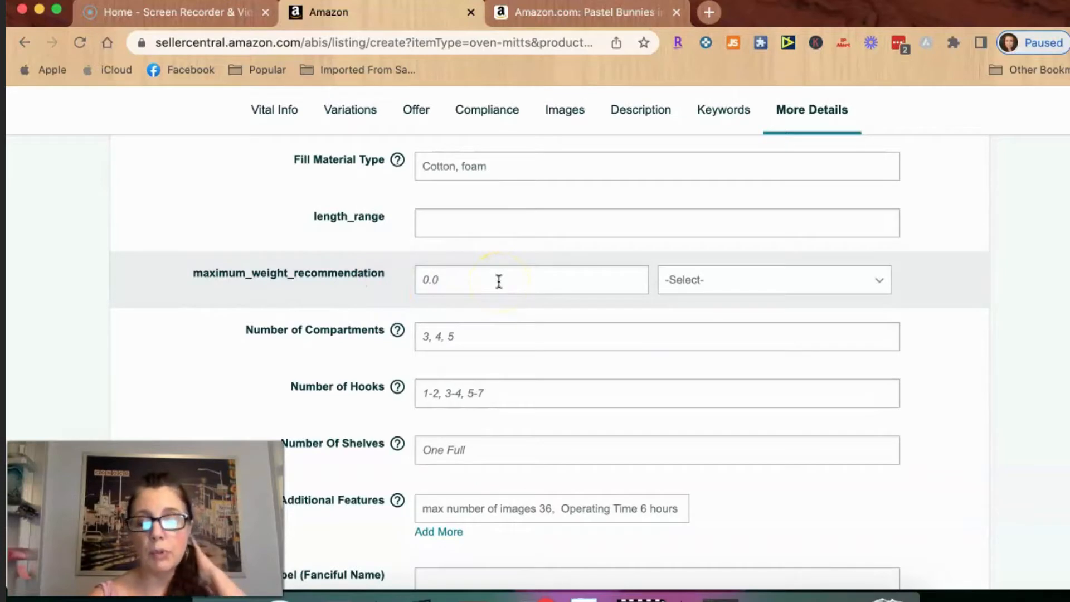
pyautogui.scroll(-3, 498, 281)
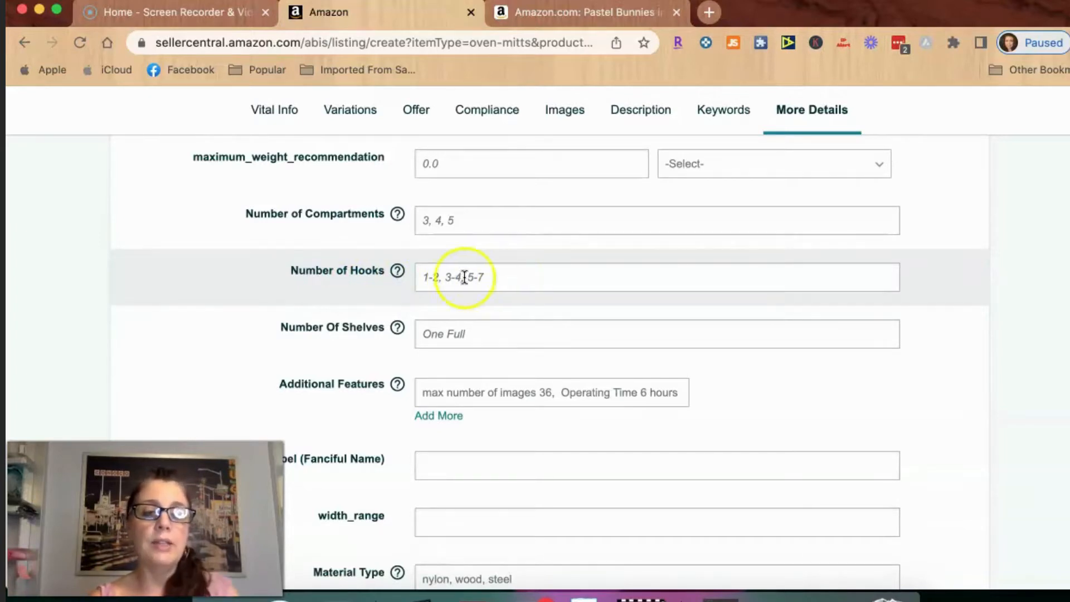
pyautogui.scroll(-1, 520, 284)
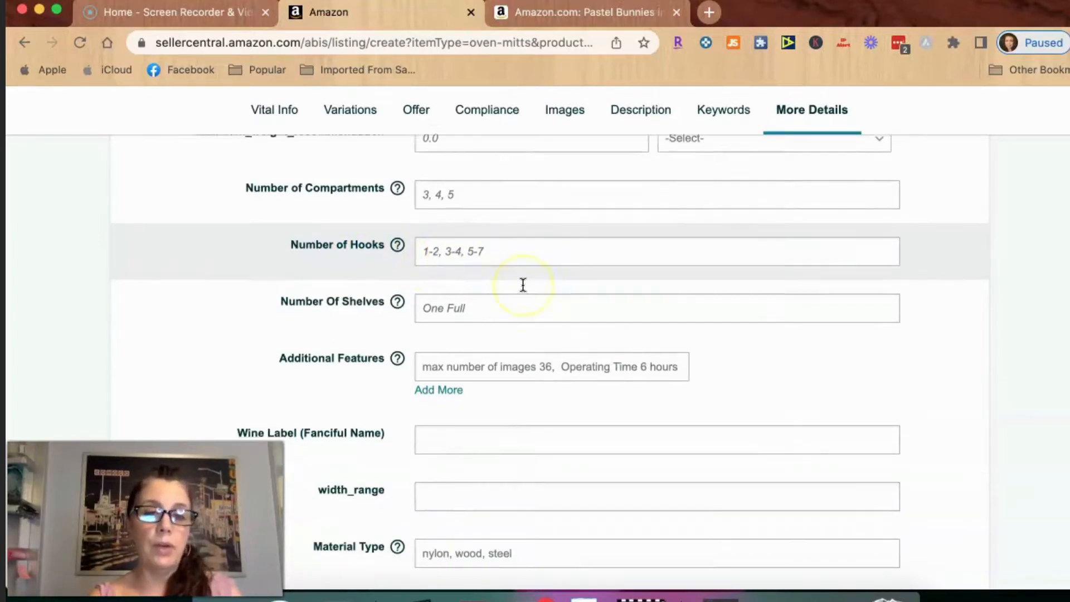
pyautogui.scroll(-2, 482, 298)
pyautogui.click(482, 300)
pyautogui.click(578, 326)
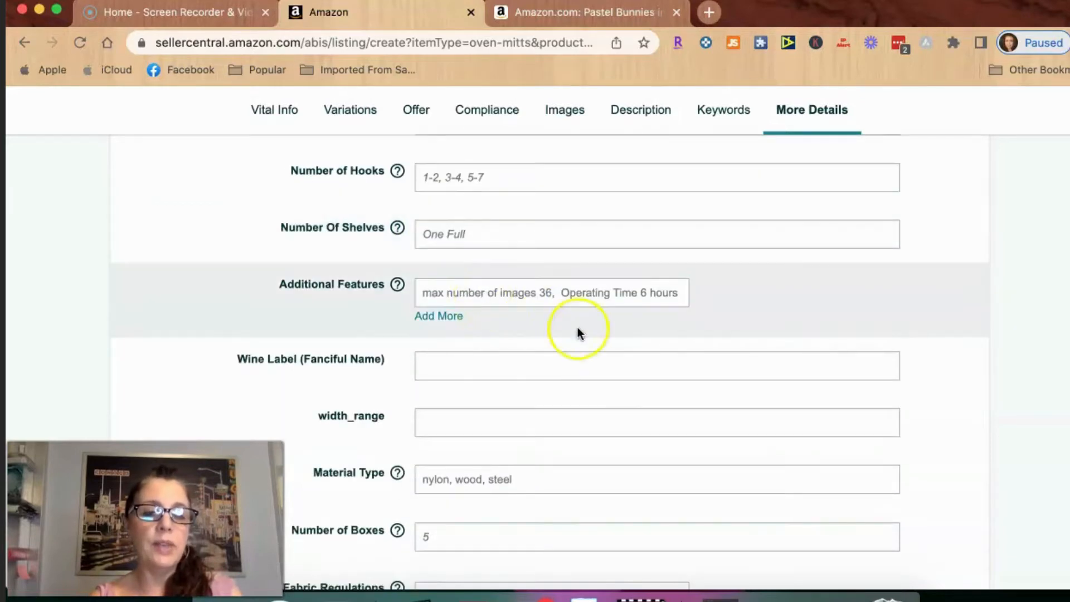
pyautogui.scroll(-1, 578, 327)
pyautogui.scroll(-4, 577, 329)
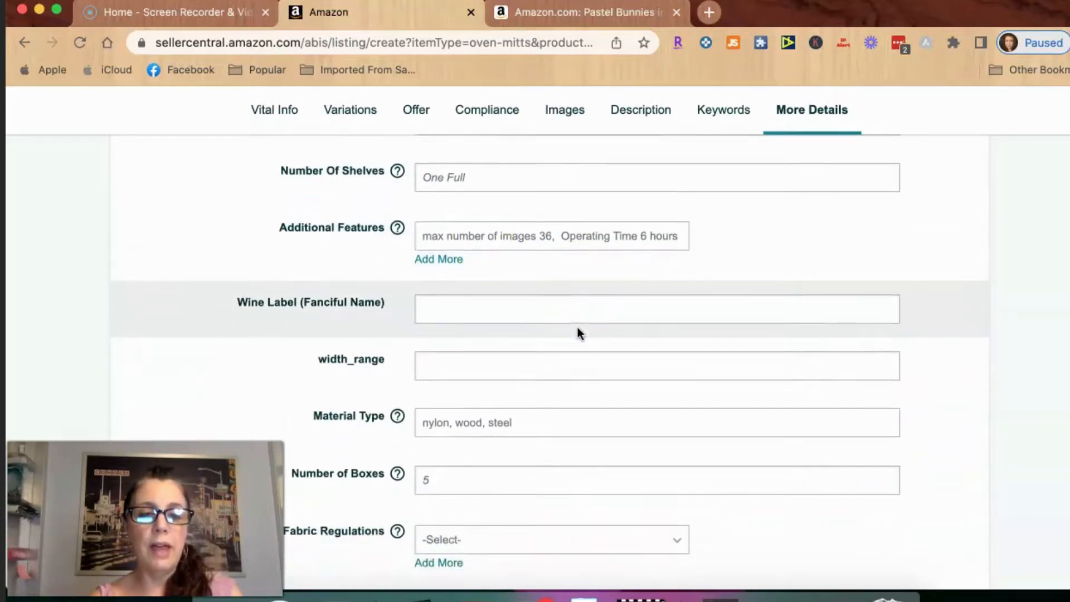
pyautogui.click(578, 329)
# Set the listing's Material/Fabric Regulations to Not Applicable.
pyautogui.scroll(-2, 577, 327)
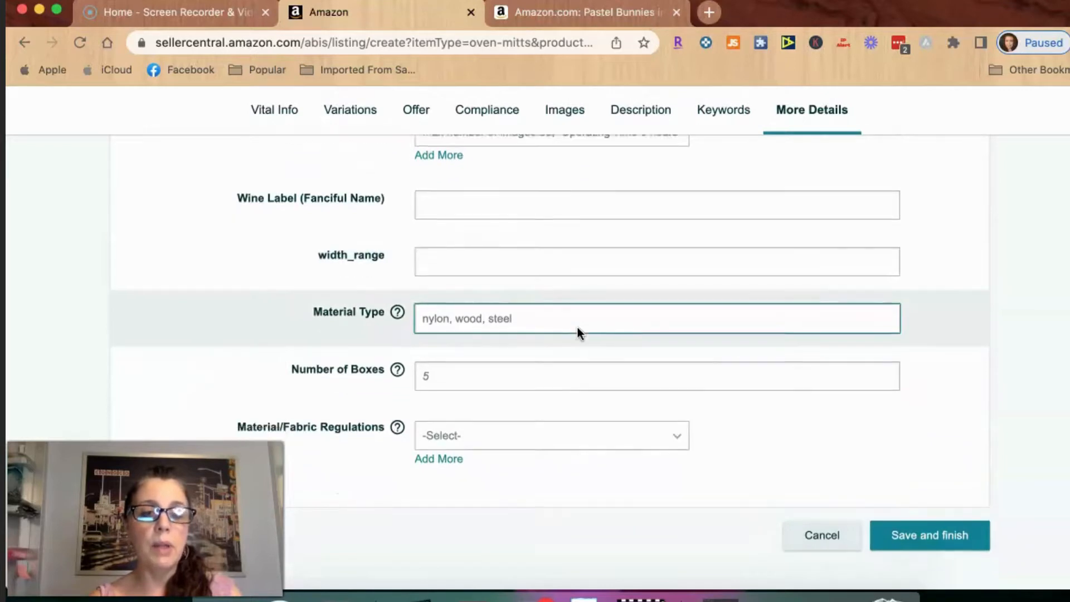
pyautogui.click(538, 356)
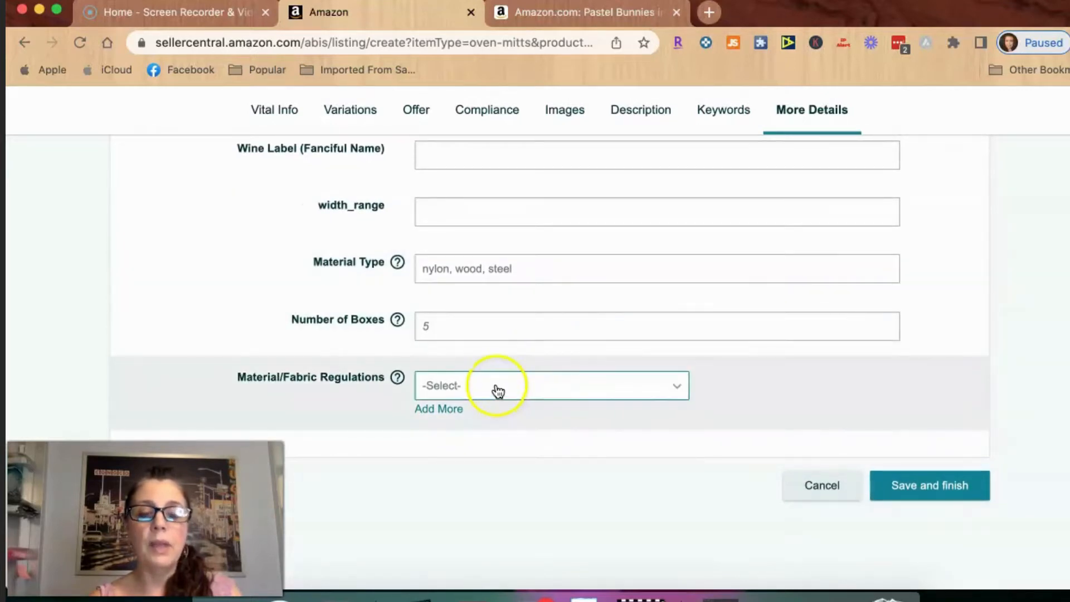
pyautogui.click(498, 390)
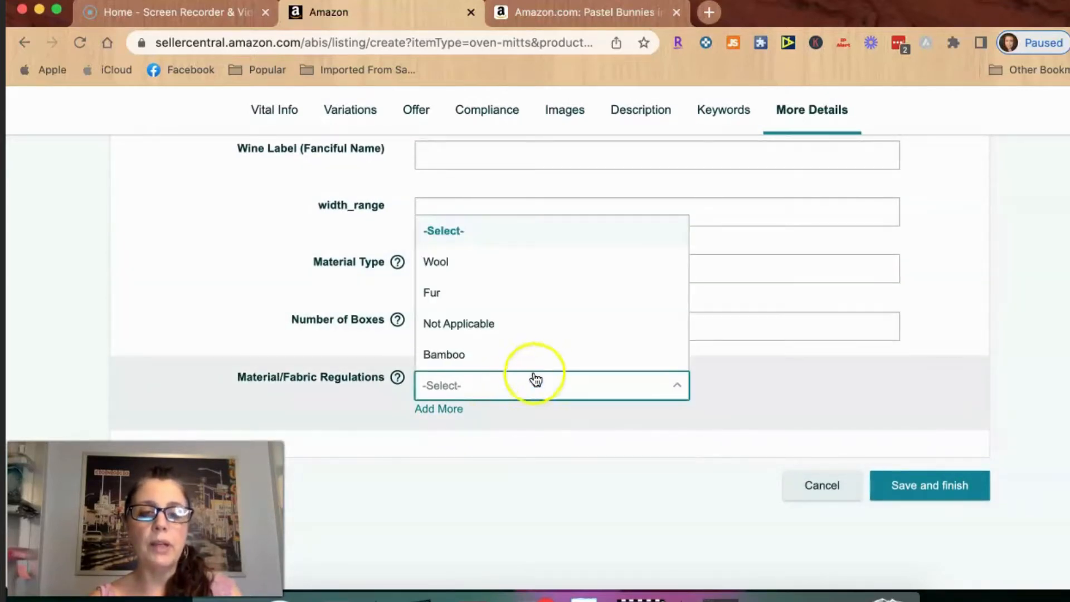
pyautogui.scroll(-1, 547, 364)
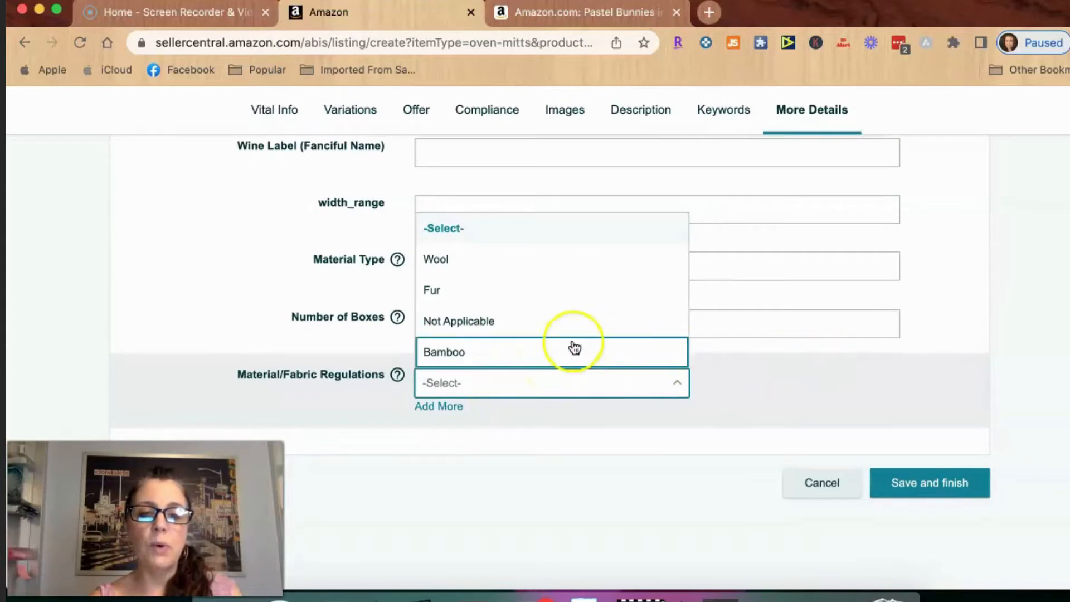
pyautogui.click(521, 322)
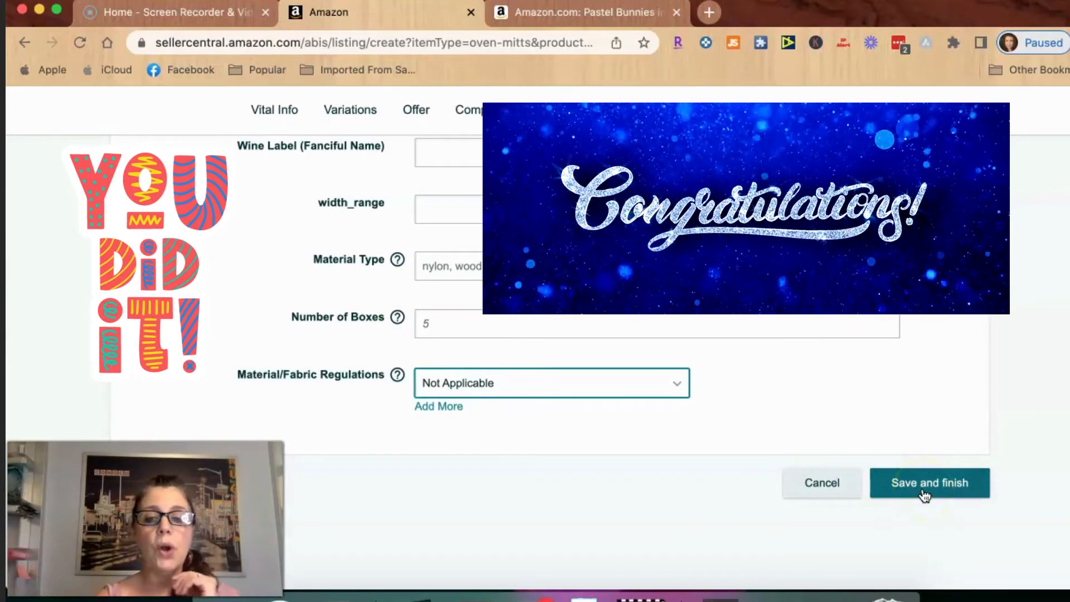
# Check back over the completed product details, and save and finish the listing.
pyautogui.click(847, 318)
pyautogui.scroll(15, 847, 321)
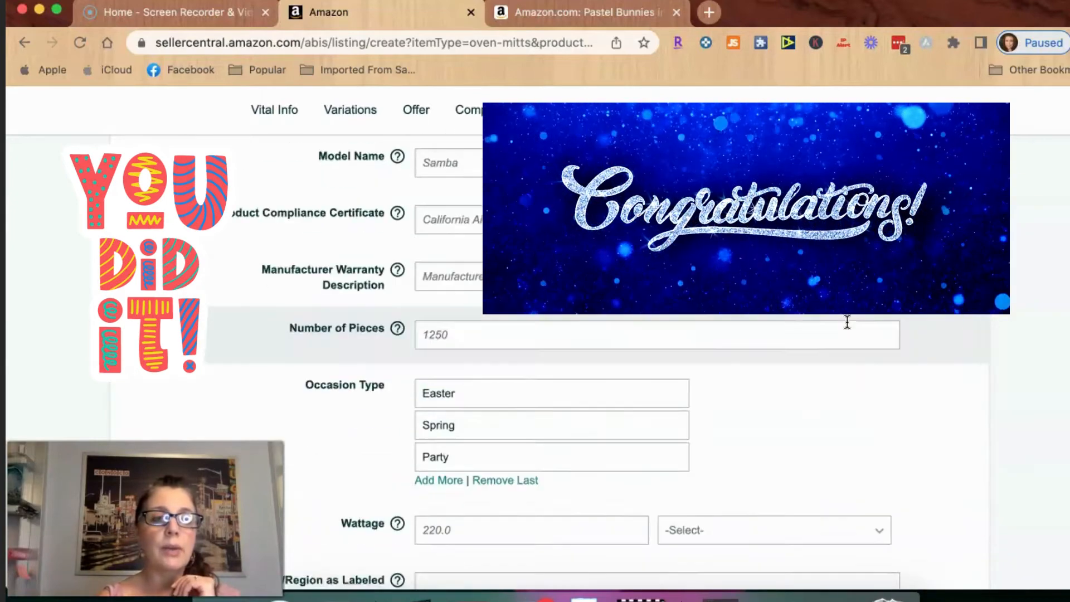
pyautogui.scroll(3, 846, 319)
pyautogui.scroll(-20, 809, 430)
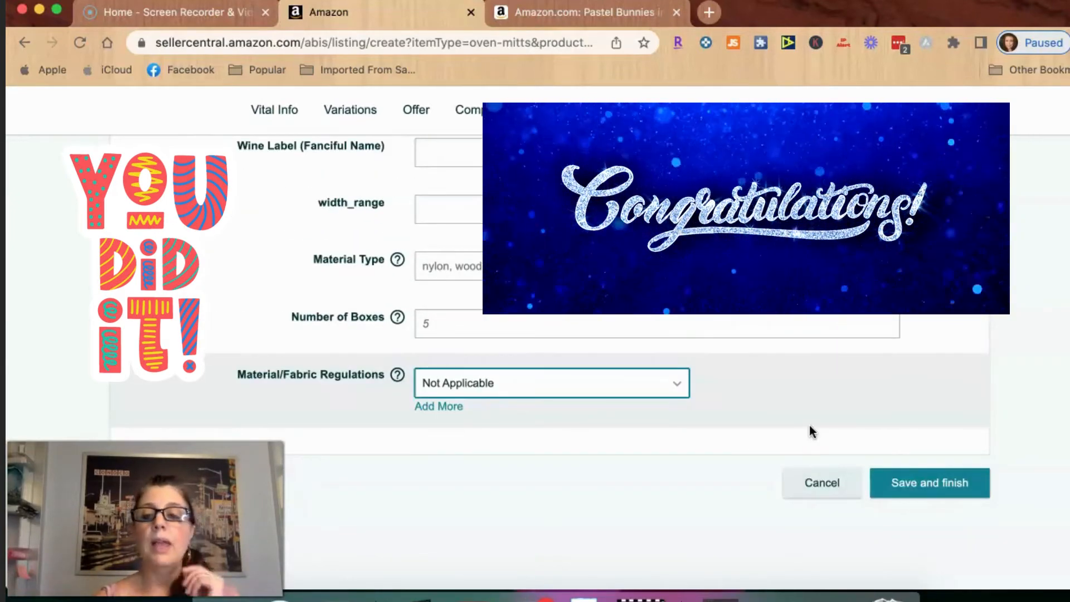
pyautogui.click(919, 476)
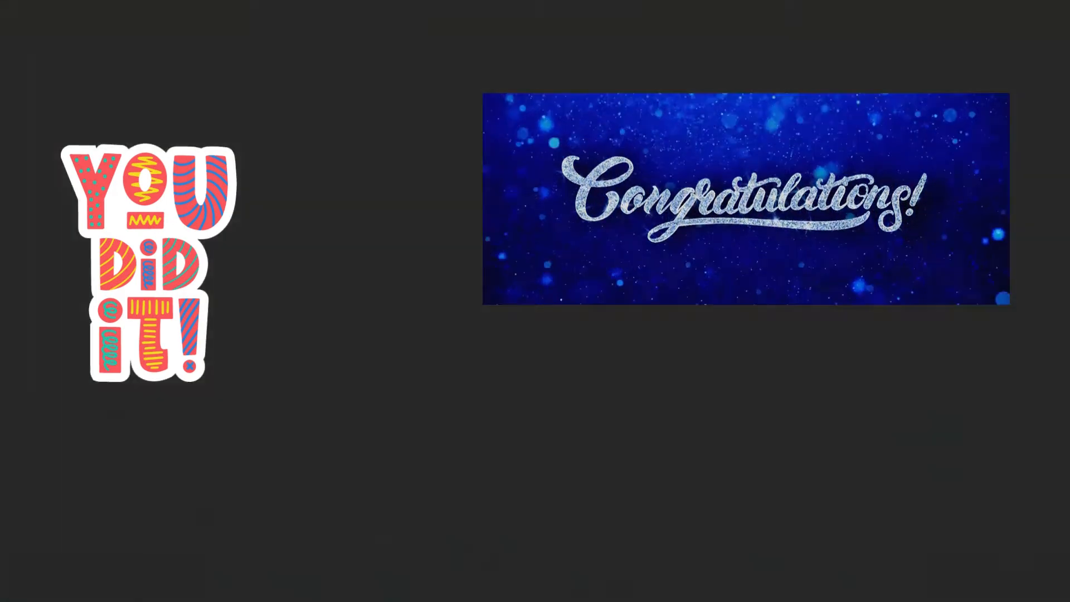